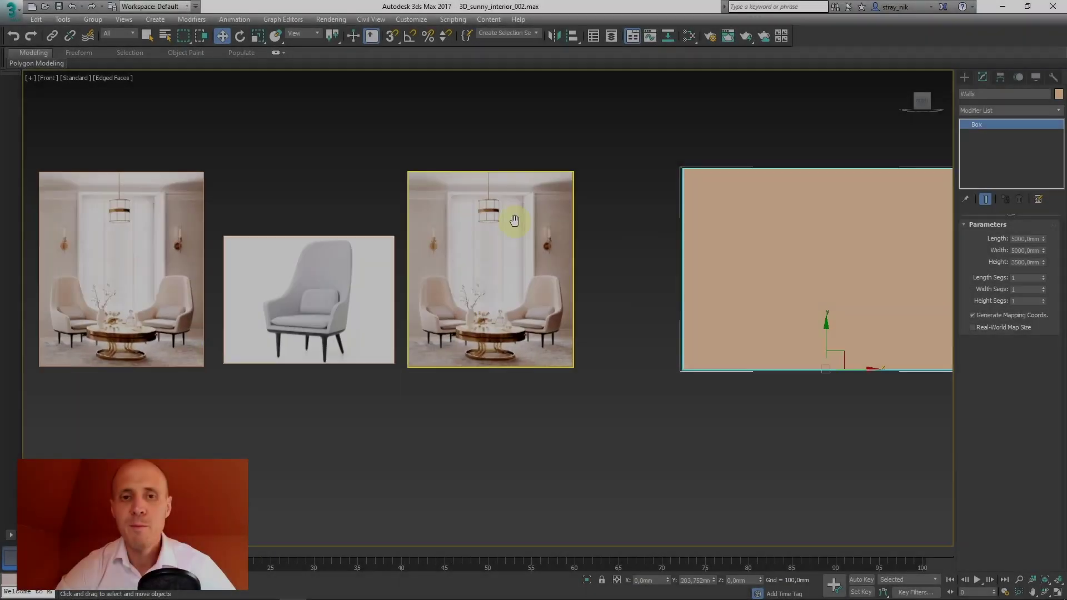
# Step: Examine the window opening, curtains, lamps and armchairs in the interior reference image in the Front view
pyautogui.scroll(5, 513, 215)
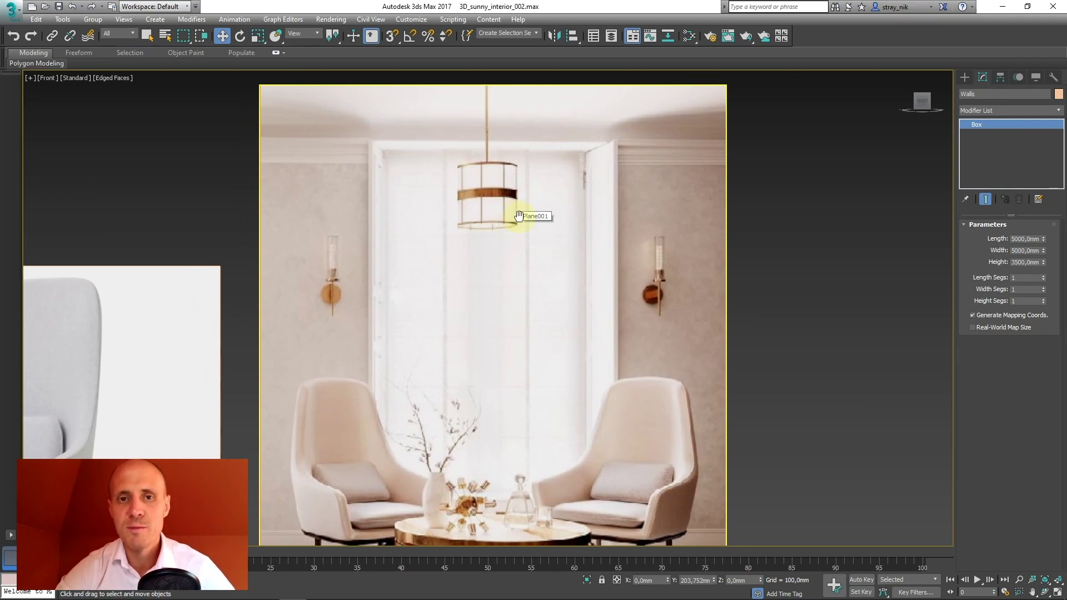
pyautogui.moveTo(518, 216); pyautogui.dragTo(538, 227, button='middle')
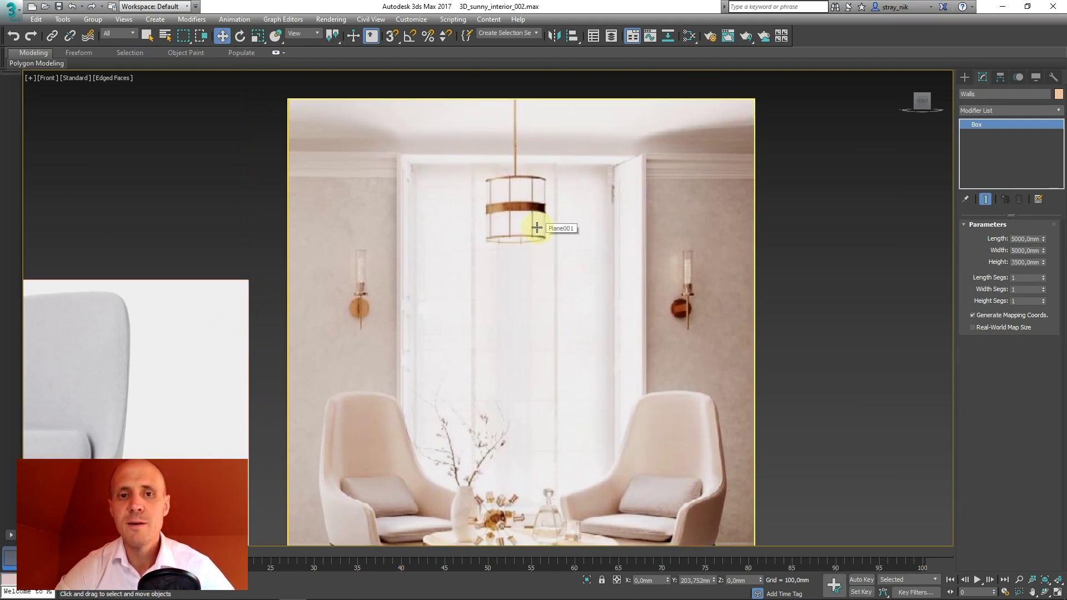
pyautogui.moveTo(529, 243); pyautogui.dragTo(512, 199, button='middle')
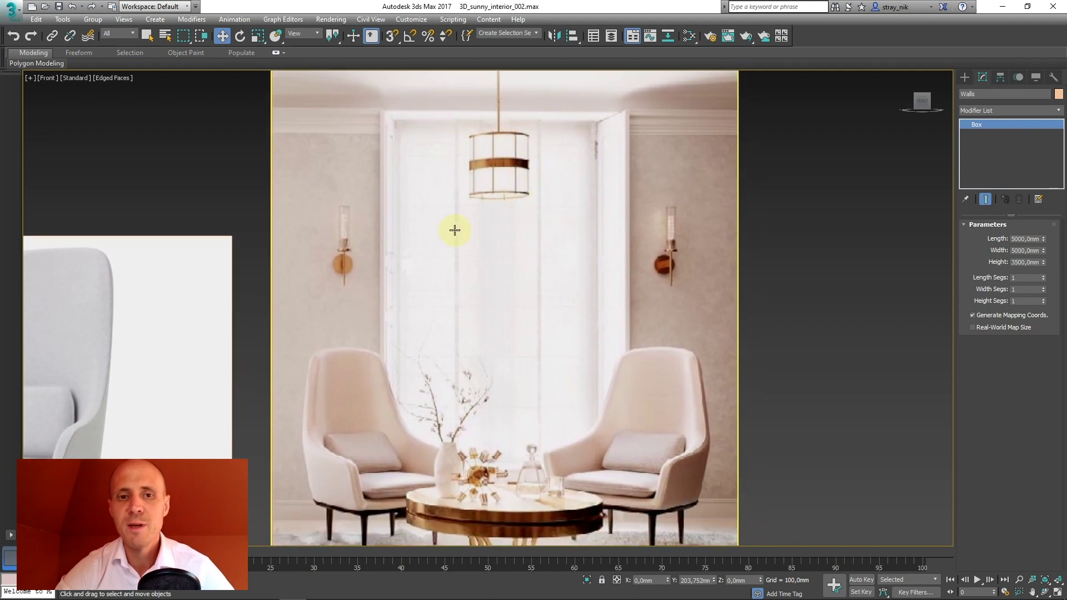
pyautogui.scroll(4, 479, 236)
pyautogui.scroll(-6, 480, 237)
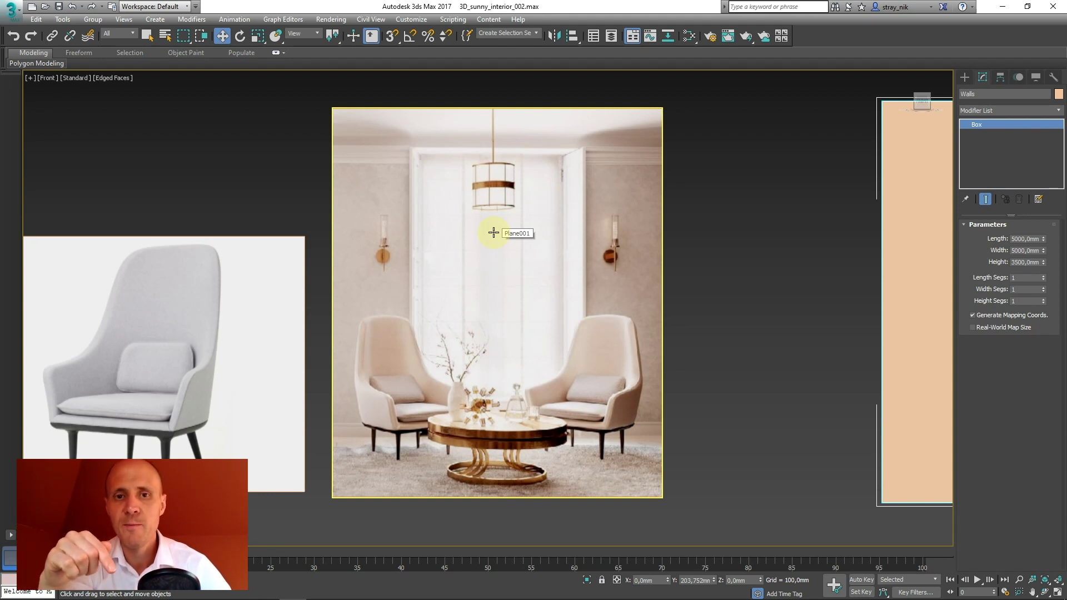
pyautogui.scroll(5, 494, 232)
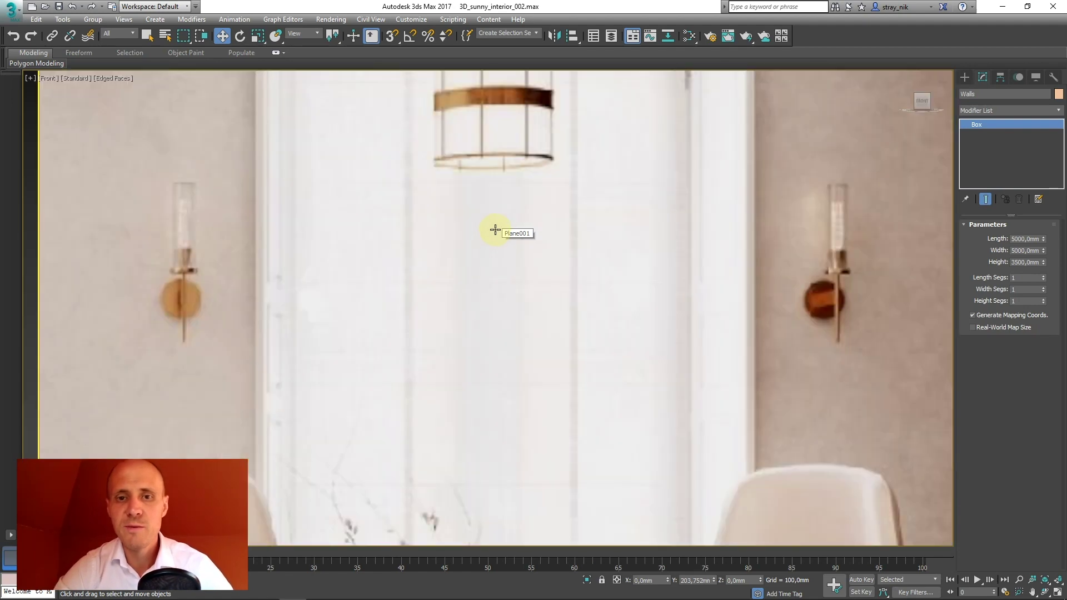
pyautogui.scroll(-7, 495, 230)
pyautogui.scroll(5, 445, 211)
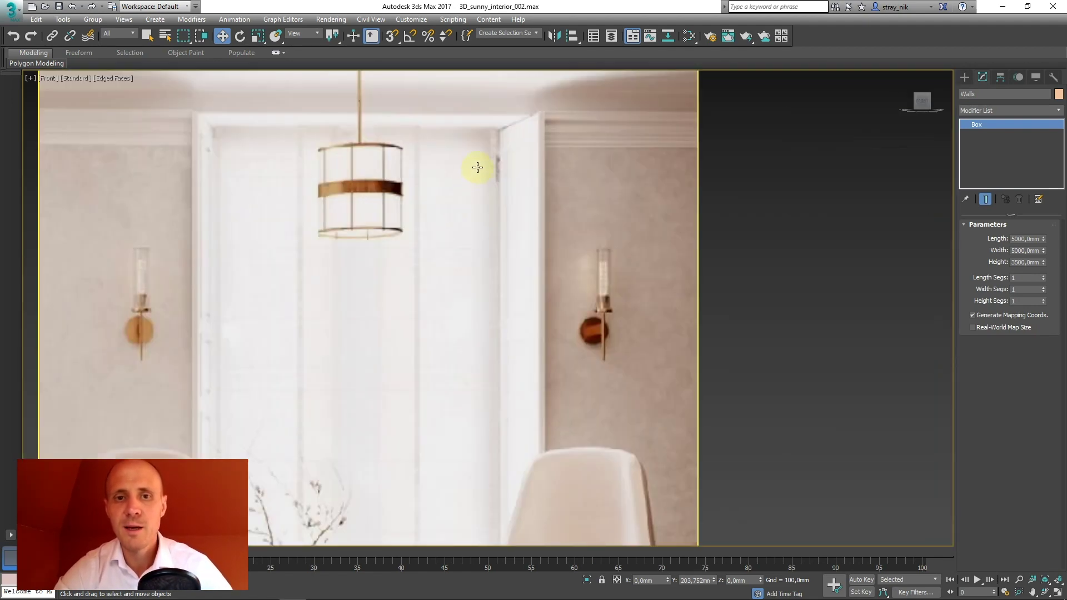
pyautogui.scroll(-2, 456, 175)
pyautogui.scroll(2, 435, 181)
pyautogui.scroll(-7, 438, 182)
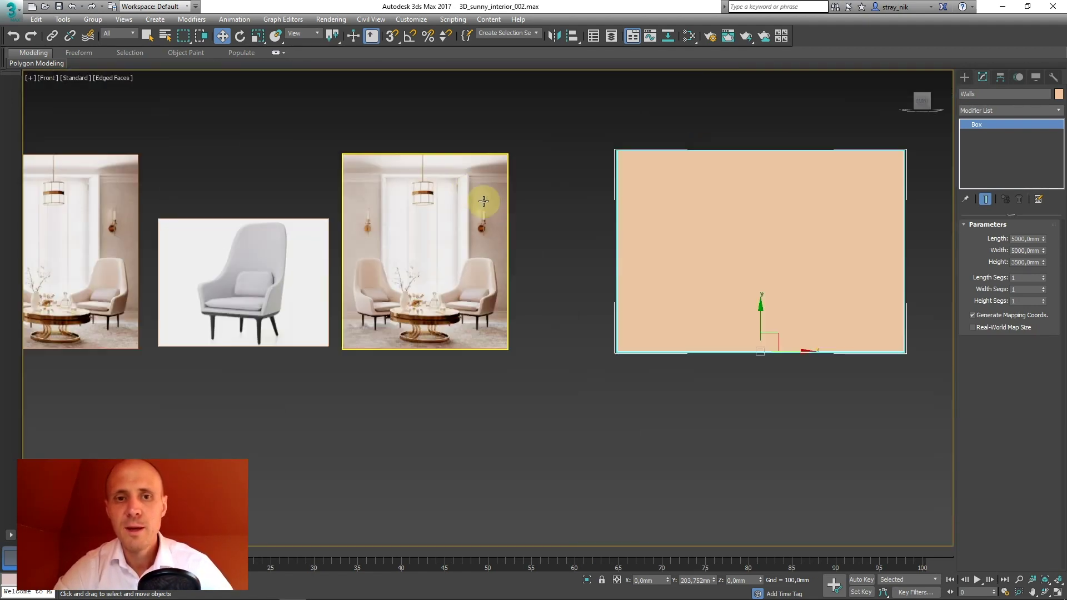
pyautogui.scroll(5, 454, 192)
pyautogui.moveTo(466, 184); pyautogui.dragTo(545, 205, button='middle')
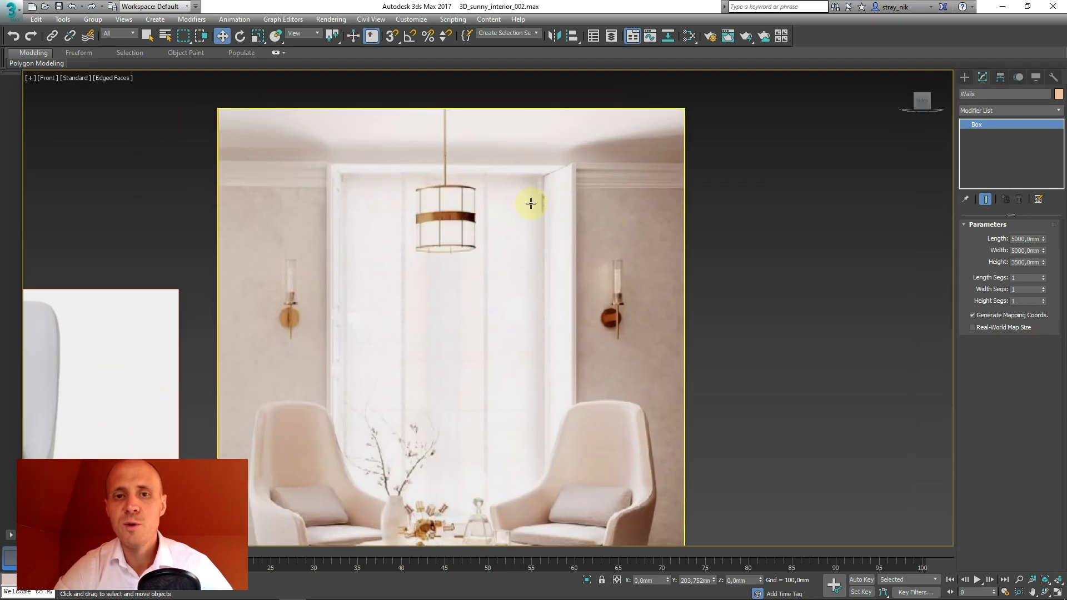
pyautogui.moveTo(461, 200); pyautogui.dragTo(385, 159, button='middle')
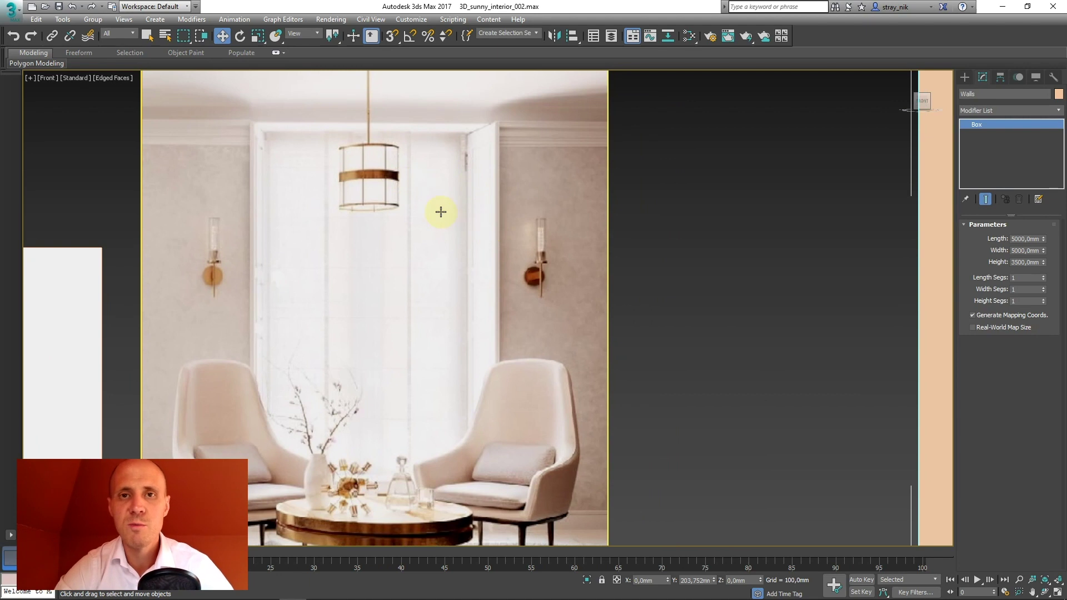
pyautogui.moveTo(440, 211); pyautogui.dragTo(496, 203, button='middle')
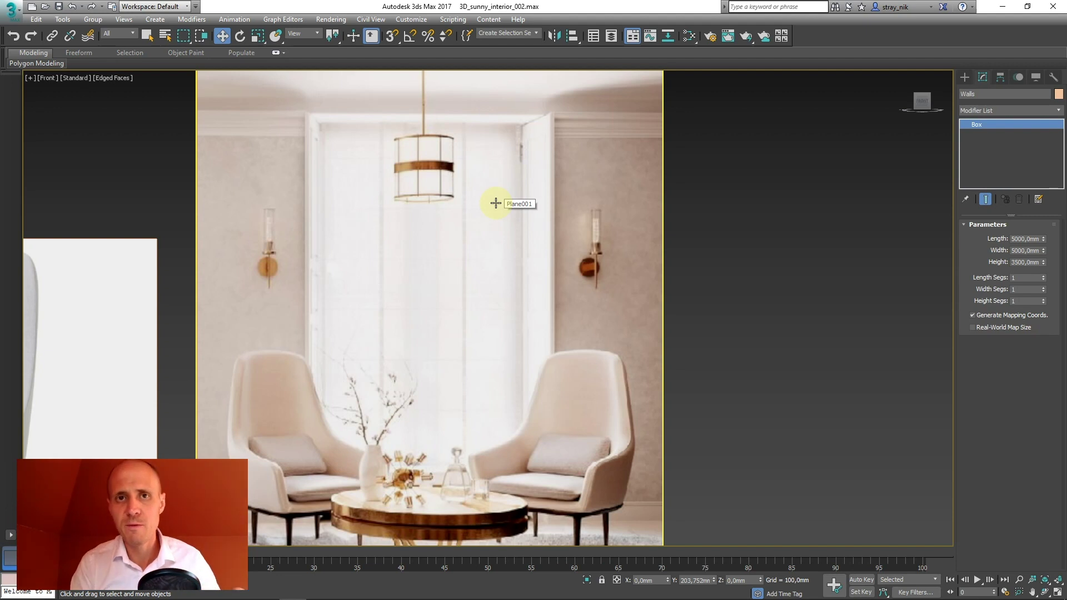
pyautogui.moveTo(485, 198); pyautogui.dragTo(498, 184, button='middle')
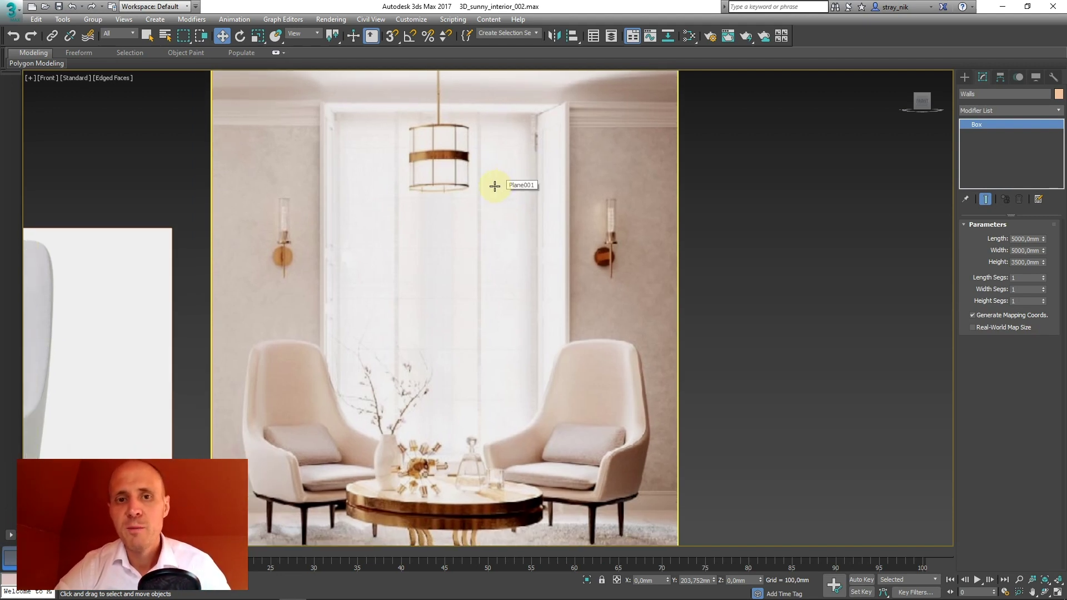
# Step: Bring the Walls box into view, change to the Perspective view and inspect the box from its rear side
pyautogui.moveTo(669, 194); pyautogui.dragTo(521, 205, button='middle')
pyautogui.scroll(-8, 527, 206)
pyautogui.moveTo(616, 202); pyautogui.dragTo(480, 199, button='middle')
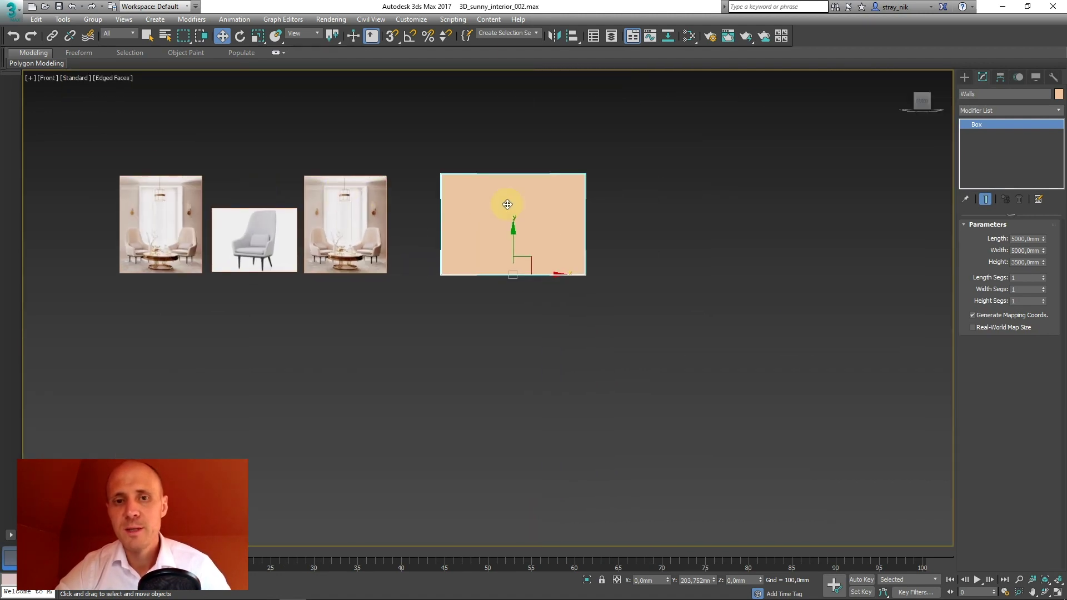
pyautogui.scroll(3, 511, 205)
pyautogui.moveTo(401, 165); pyautogui.dragTo(483, 171, button='middle')
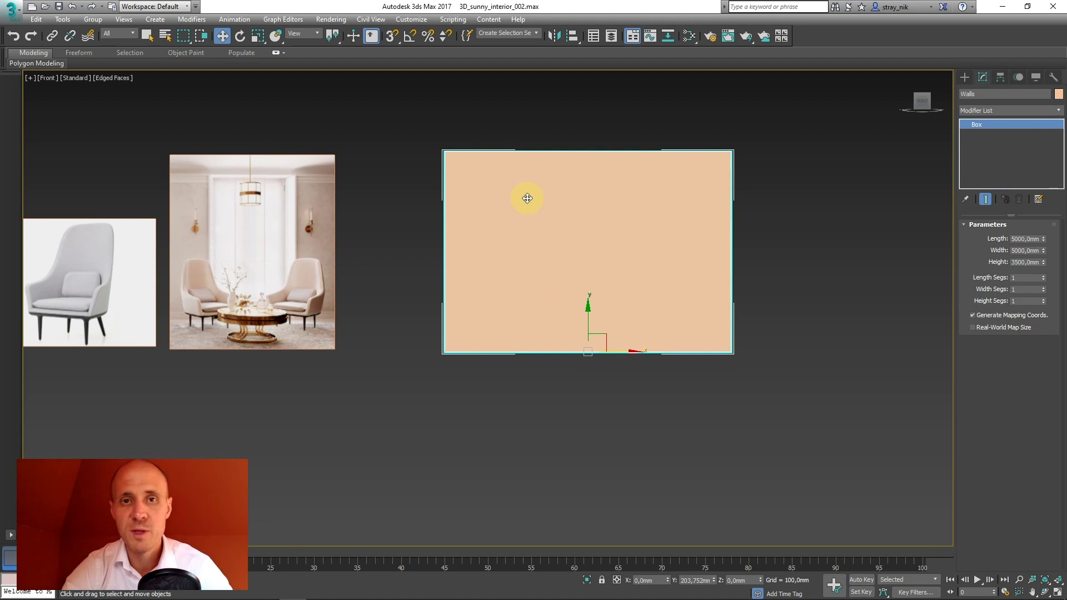
pyautogui.press('p')
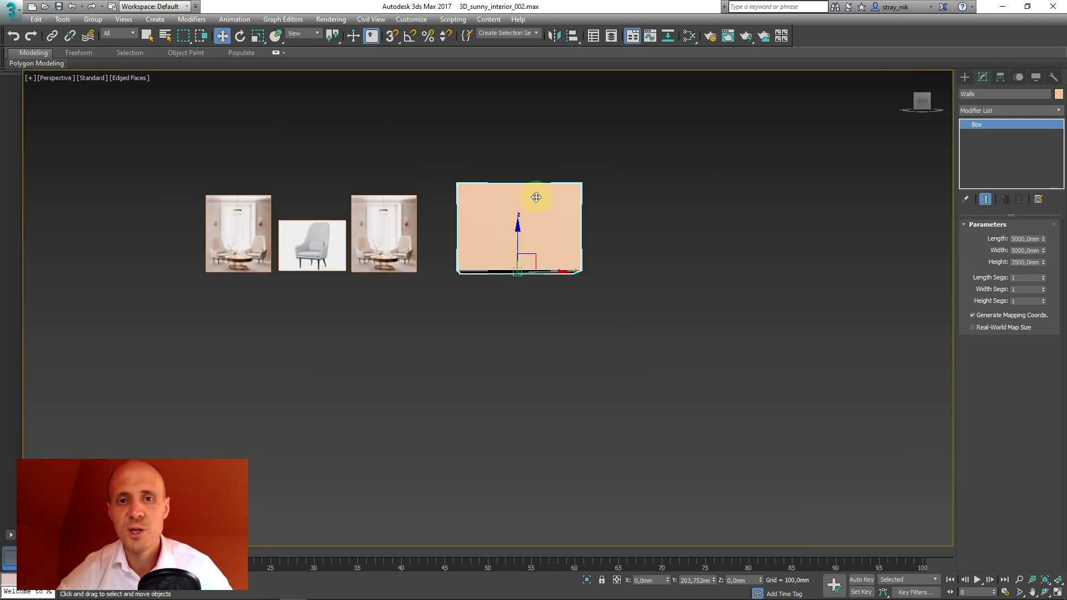
pyautogui.keyDown('alt'); pyautogui.moveTo(536, 197); pyautogui.dragTo(487, 190, button='middle'); pyautogui.keyUp('alt')
pyautogui.scroll(3, 517, 205)
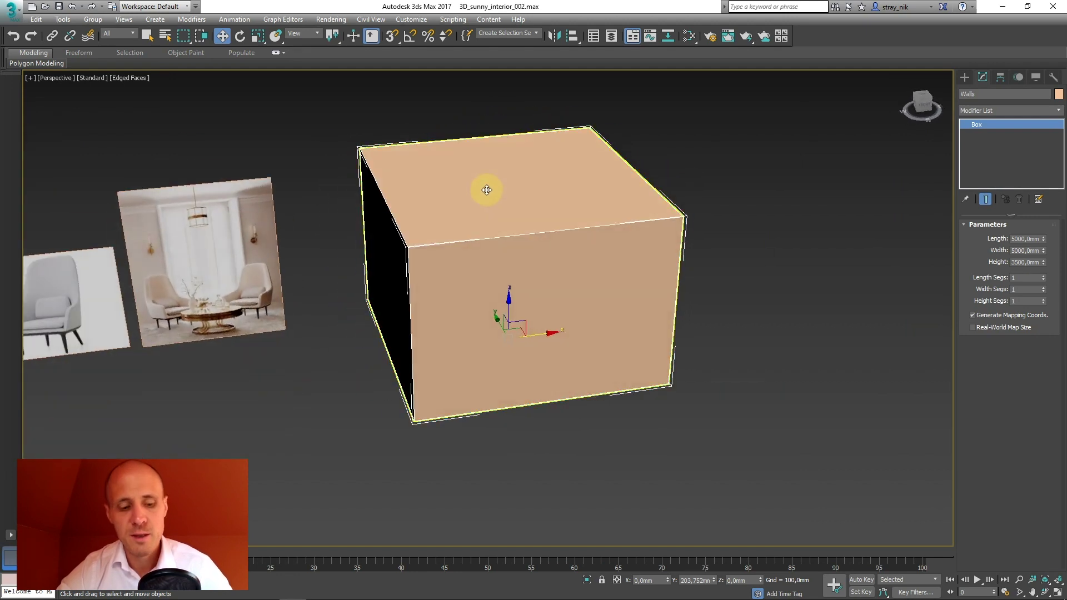
pyautogui.scroll(2, 487, 190)
pyautogui.click(489, 191)
pyautogui.moveTo(549, 214); pyautogui.dragTo(608, 172, button='middle')
pyautogui.scroll(-5, 590, 179)
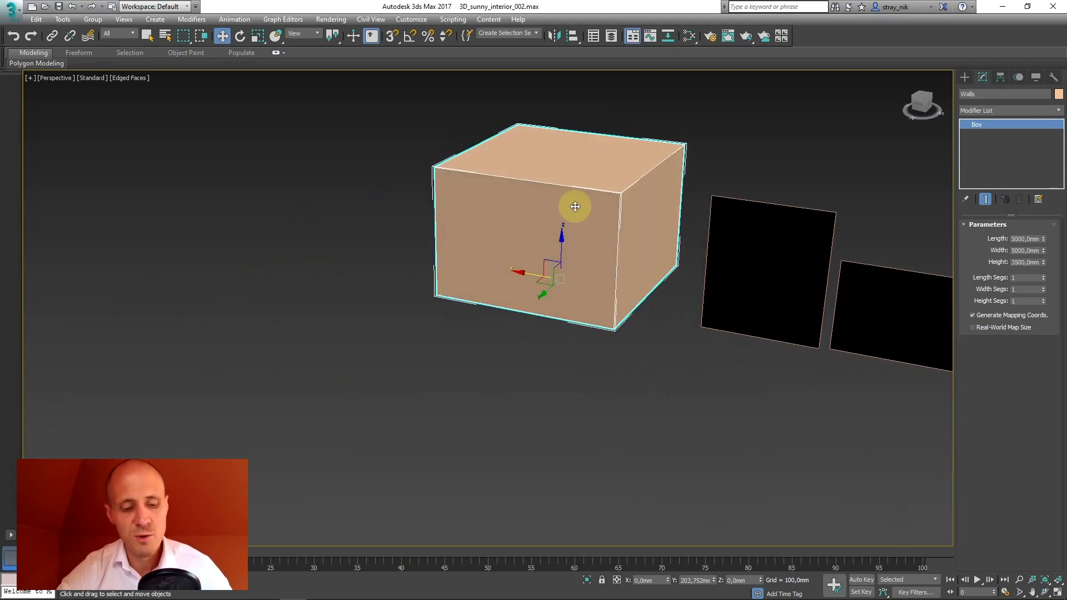
# Step: Mark a window opening on the front-facing wall with two vertical and two horizontal red pen lines, hatch it, and clear the markup
pyautogui.hotkey('ctrl', 'alt', 'd')
pyautogui.moveTo(493, 176); pyautogui.dragTo(494, 298)
pyautogui.moveTo(546, 184); pyautogui.dragTo(539, 315)
pyautogui.moveTo(477, 187); pyautogui.dragTo(569, 193)
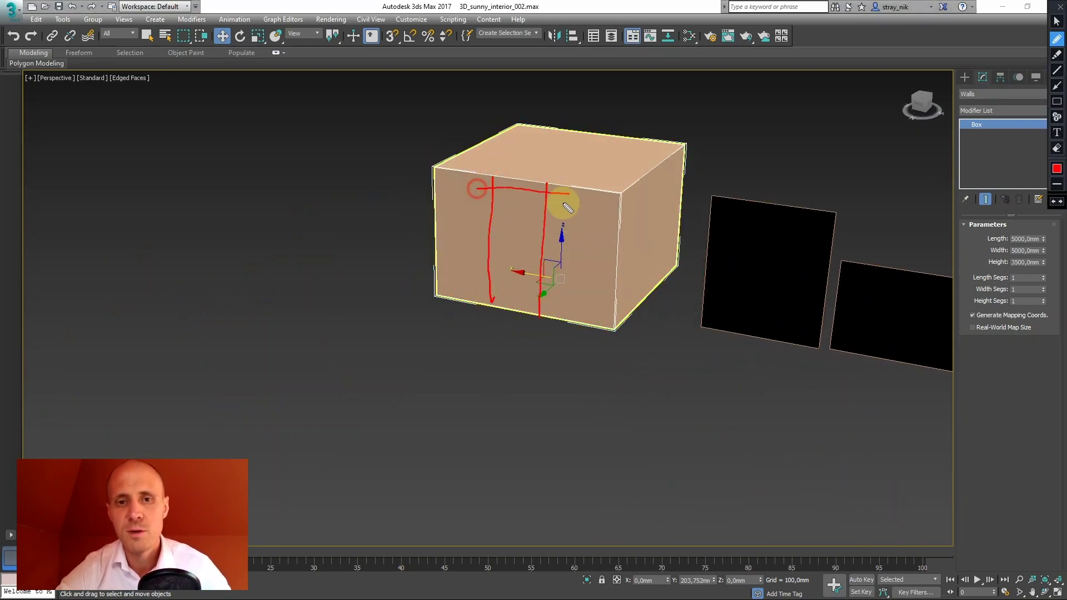
pyautogui.moveTo(472, 287); pyautogui.dragTo(542, 295)
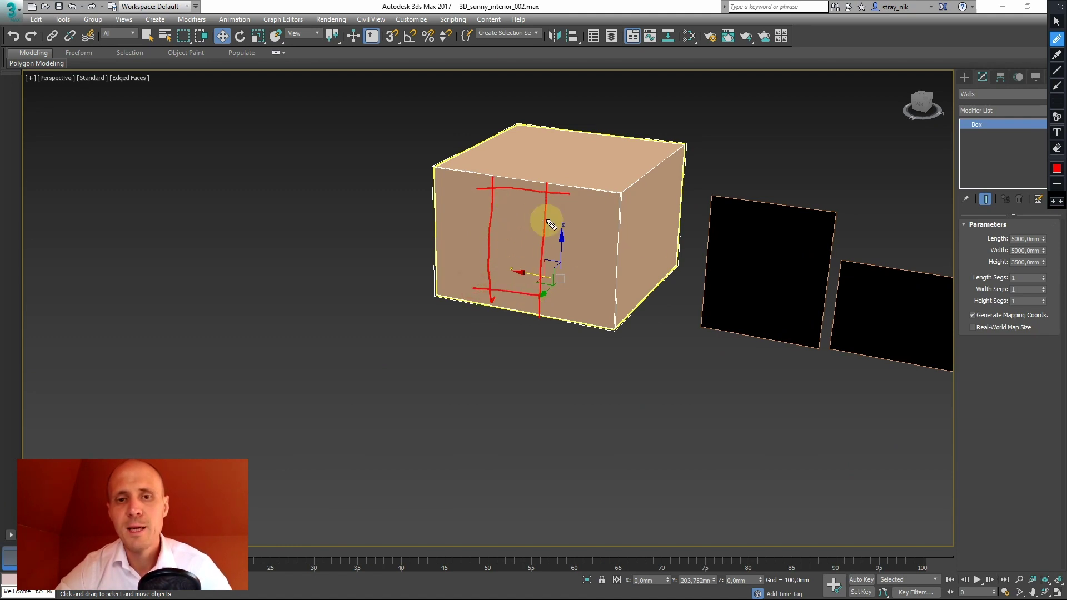
pyautogui.moveTo(536, 196)
pyautogui.mouseDown()
pyautogui.moveTo(488, 231)
pyautogui.moveTo(496, 243)
pyautogui.moveTo(475, 259)
pyautogui.mouseUp()
pyautogui.moveTo(538, 236); pyautogui.dragTo(477, 294)
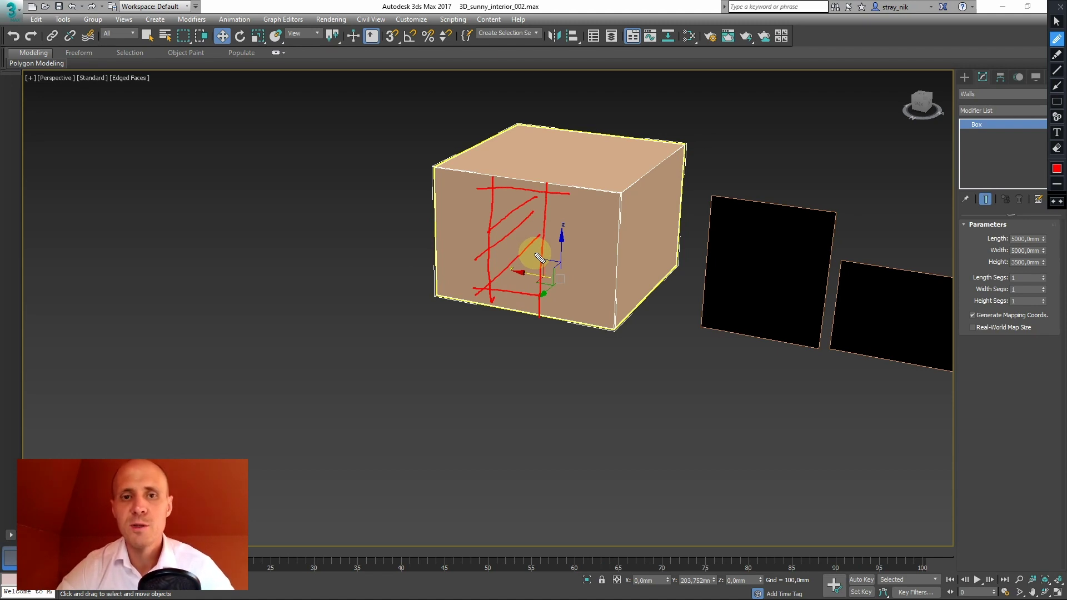
pyautogui.press('Escape')
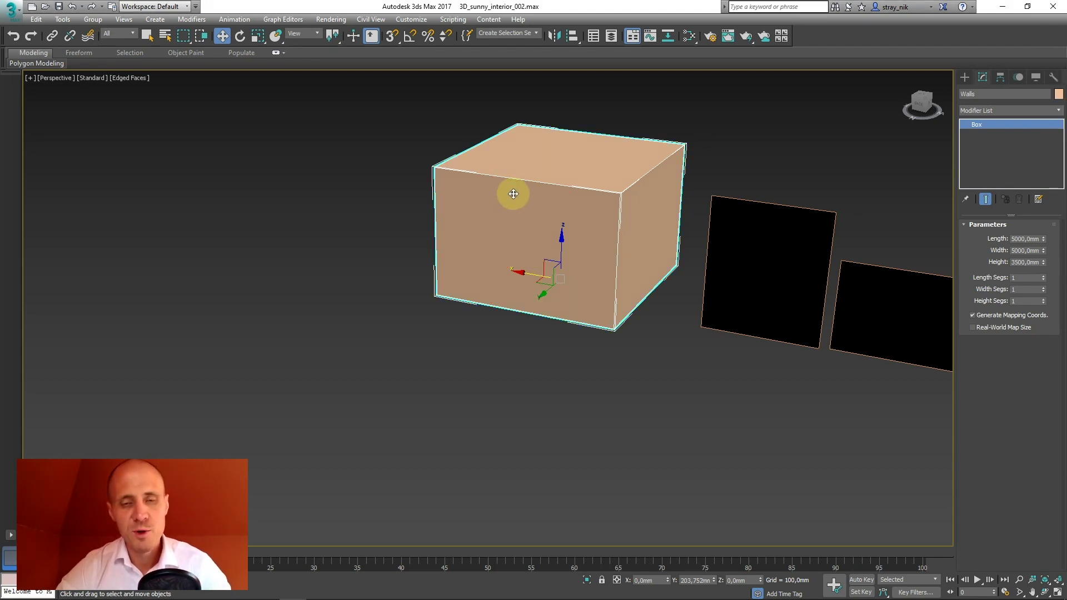
pyautogui.hotkey('ctrl', 'alt', 'd')
pyautogui.press('Escape')
pyautogui.moveTo(522, 185)
pyautogui.mouseDown(button='middle')
pyautogui.moveTo(514, 218)
pyautogui.moveTo(526, 209)
pyautogui.moveTo(498, 183)
pyautogui.moveTo(510, 177)
pyautogui.moveTo(531, 192)
pyautogui.mouseUp(button='middle')
pyautogui.scroll(4, 515, 217)
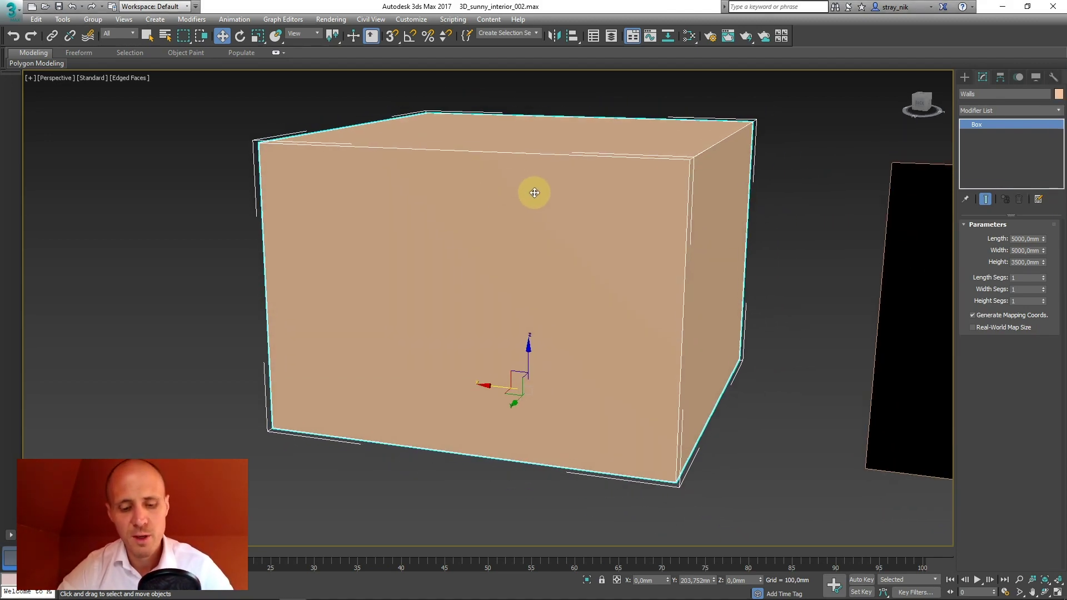
pyautogui.hotkey('ctrl', 'shift', 'F2')
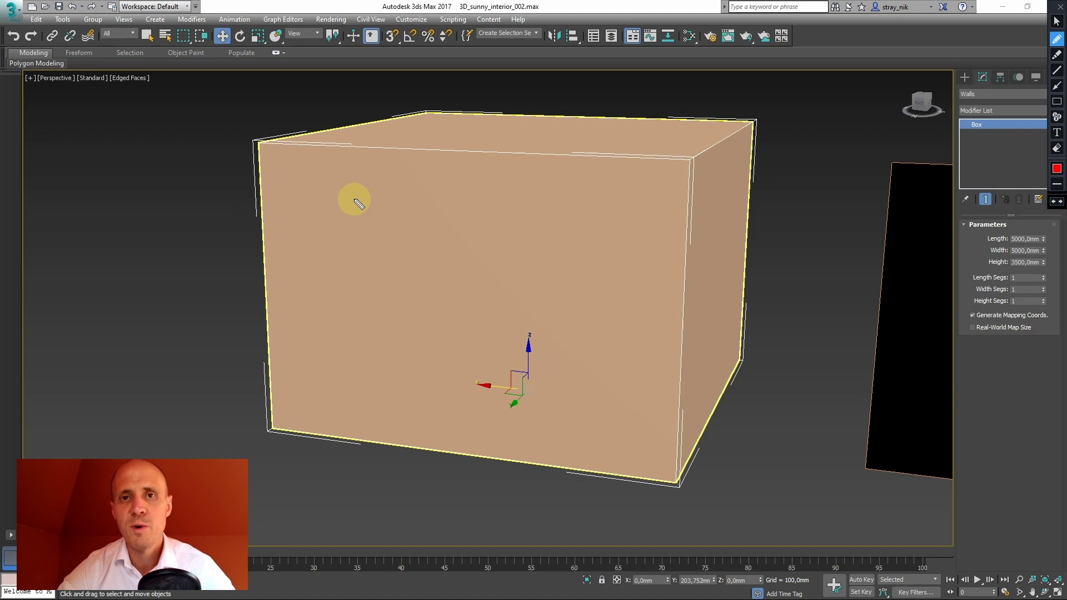
pyautogui.hotkey('ctrl', 'shift', 'F2')
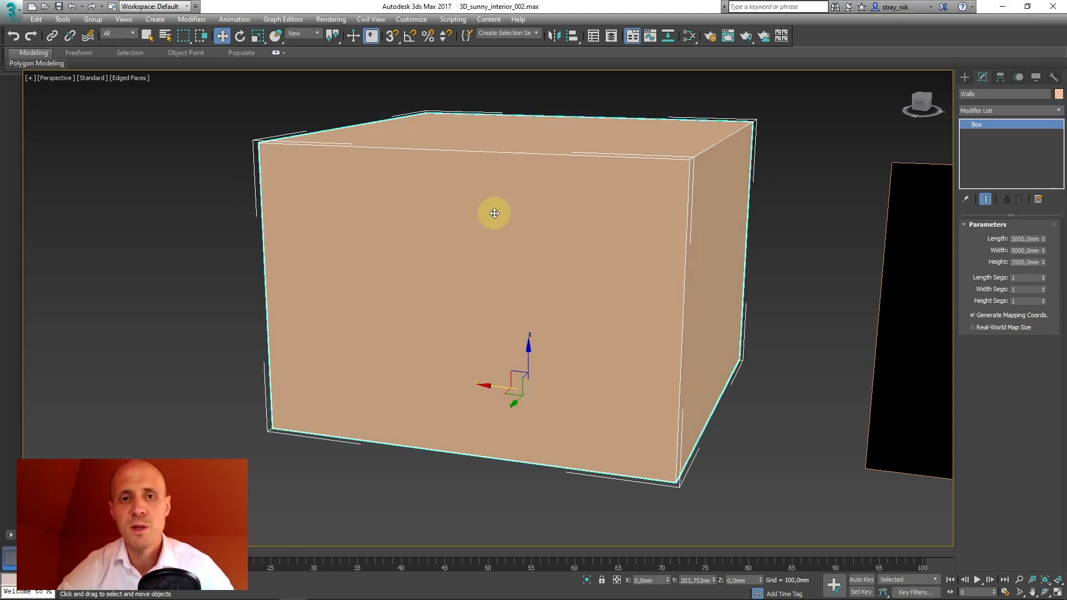
# Step: Switch to the reference canvas in Photoshop and examine the main interior photo's ceiling, window, armchairs and coffee table up close
pyautogui.hotkey('alt', 'Tab')
pyautogui.click(634, 367)
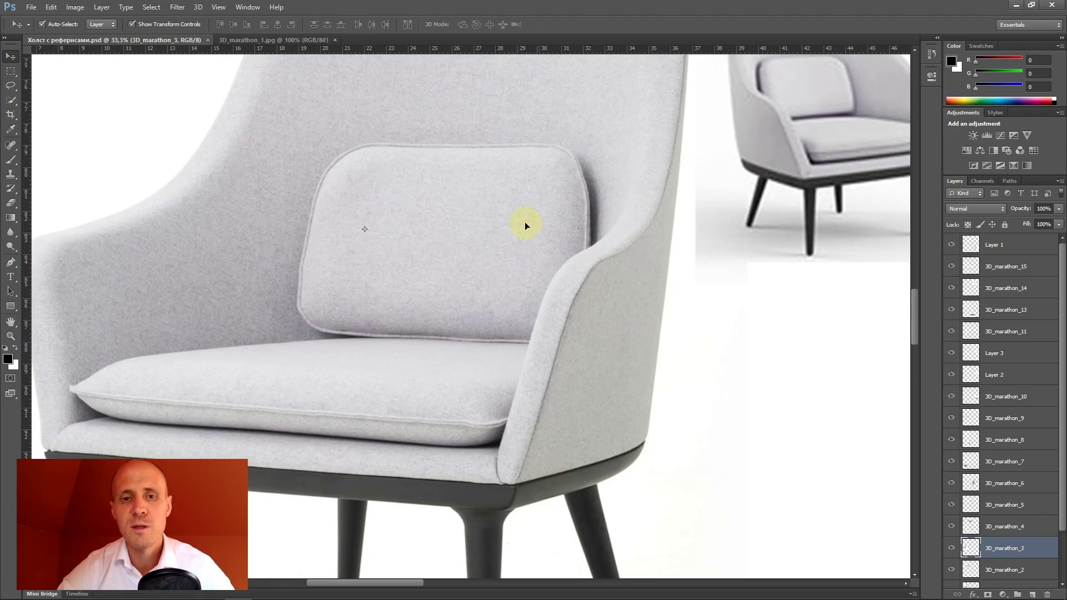
pyautogui.keyDown('alt'); pyautogui.click(518, 215); pyautogui.keyUp('alt')
pyautogui.keyDown('alt'); pyautogui.click(519, 215); pyautogui.keyUp('alt')
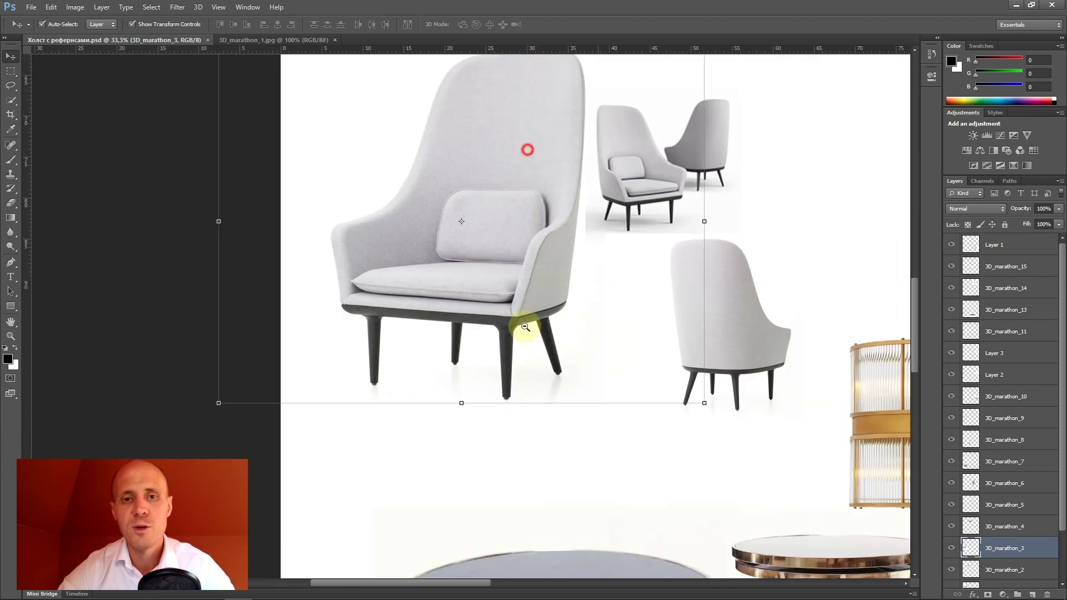
pyautogui.scroll(10, 531, 244)
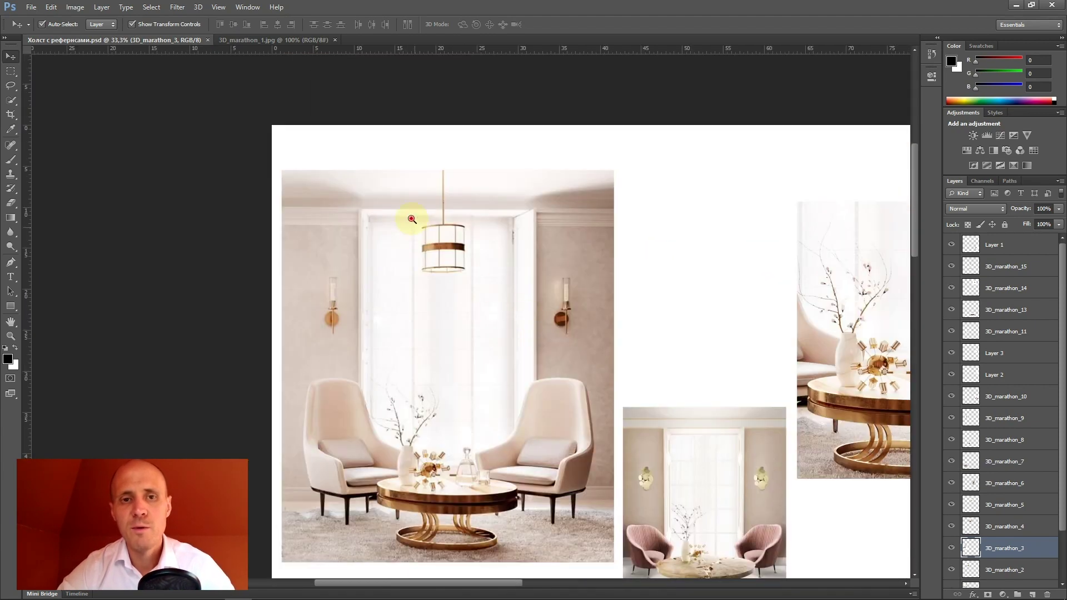
pyautogui.keyDown('ctrl'); pyautogui.click(412, 220); pyautogui.keyUp('ctrl')
pyautogui.keyDown('ctrl'); pyautogui.click(411, 219); pyautogui.keyUp('ctrl')
pyautogui.keyDown('ctrl'); pyautogui.click(410, 217); pyautogui.keyUp('ctrl')
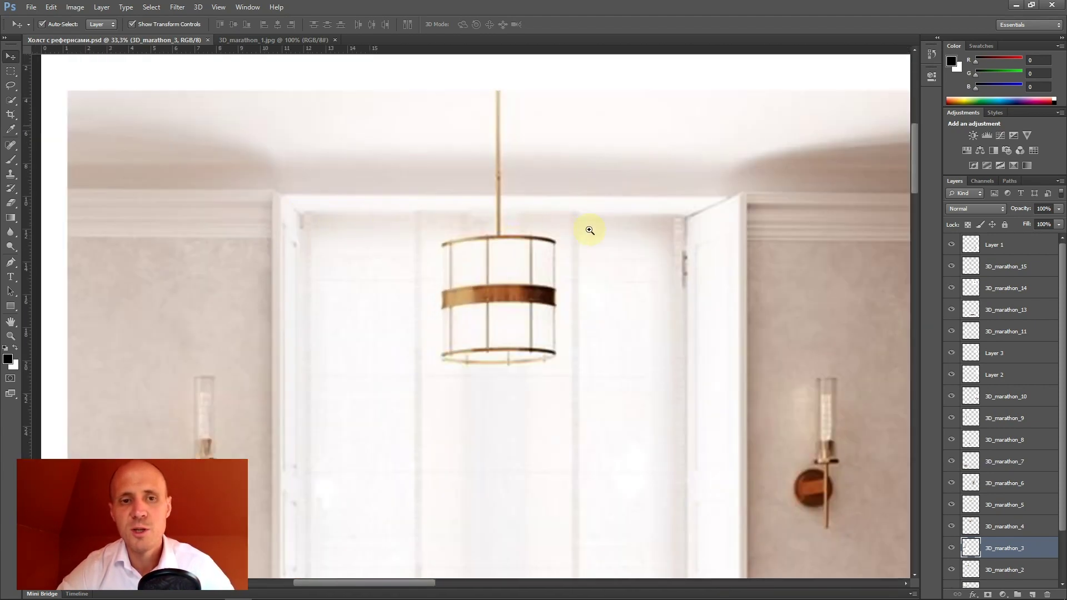
pyautogui.click(591, 232)
pyautogui.moveTo(622, 367); pyautogui.dragTo(608, 203)
pyautogui.moveTo(607, 337); pyautogui.dragTo(602, 217)
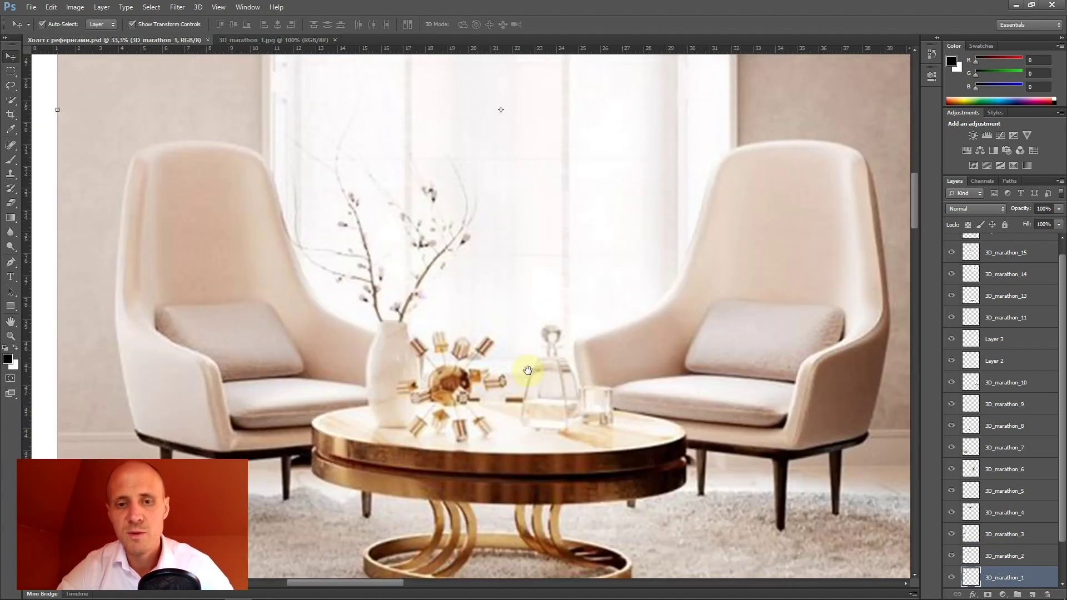
pyautogui.click(640, 168)
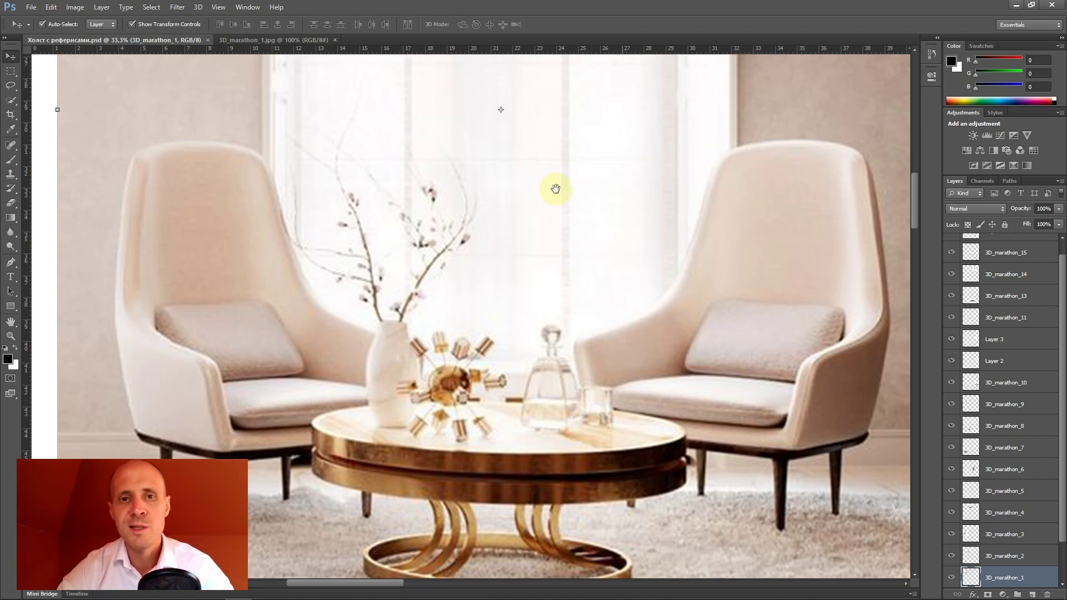
# Step: Switch back to 3ds Max and examine the Walls box from several angles
pyautogui.hotkey('alt', 'Tab')
pyautogui.click(518, 193)
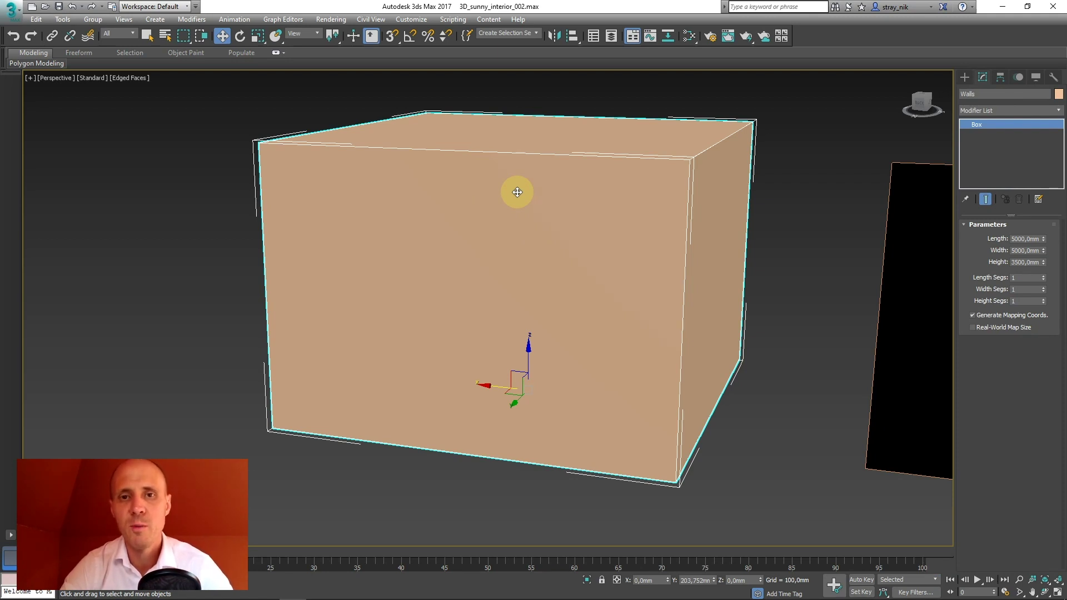
pyautogui.moveTo(543, 180); pyautogui.dragTo(490, 190, button='middle')
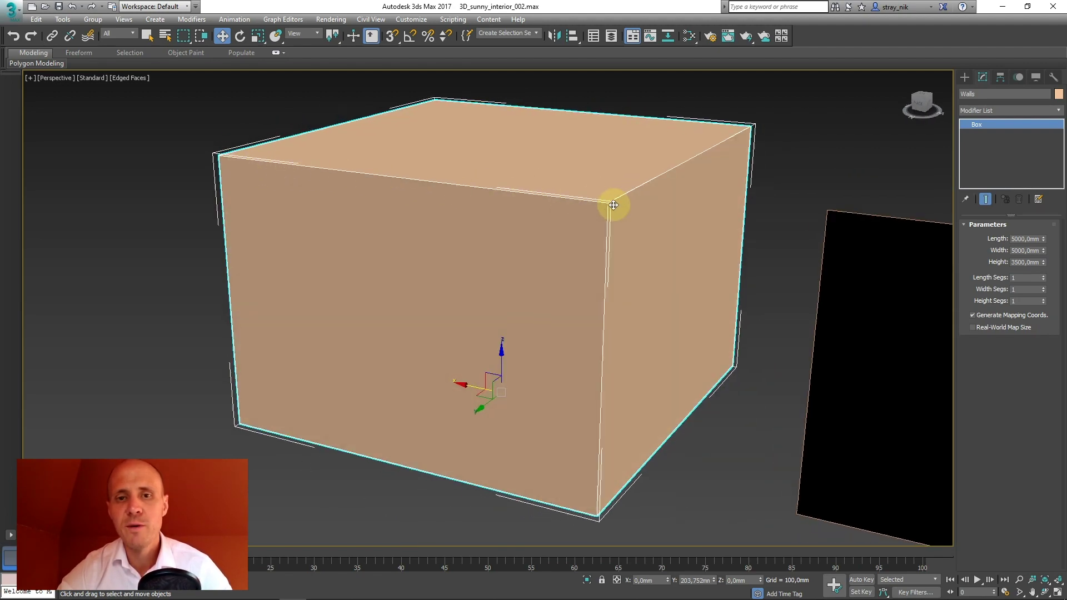
pyautogui.keyDown('alt'); pyautogui.moveTo(651, 189); pyautogui.dragTo(551, 257, button='middle'); pyautogui.keyUp('alt')
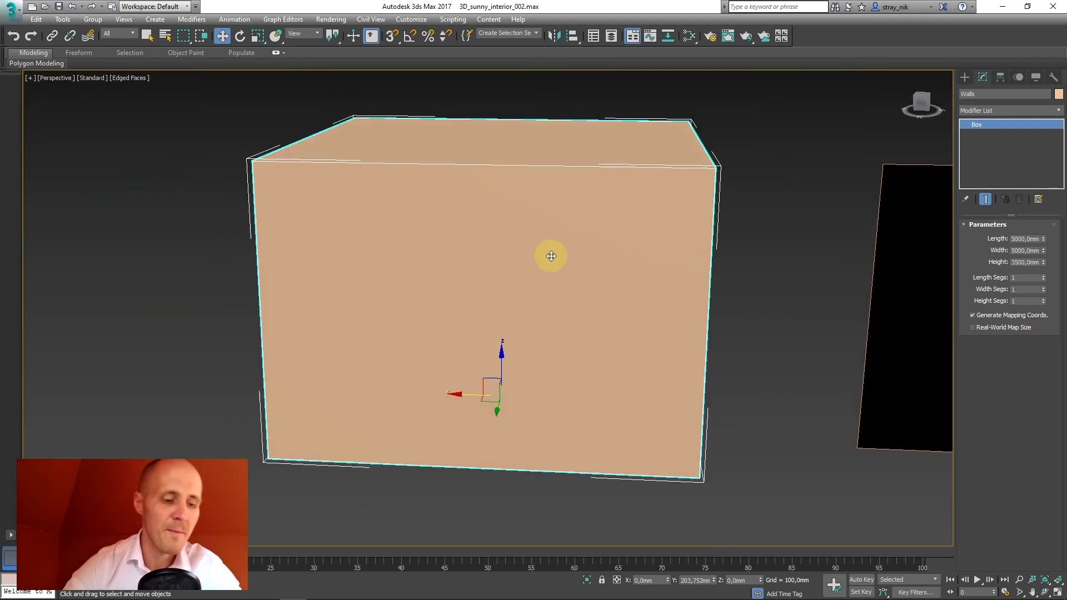
pyautogui.keyDown('alt'); pyautogui.moveTo(560, 208); pyautogui.dragTo(574, 208, button='middle'); pyautogui.keyUp('alt')
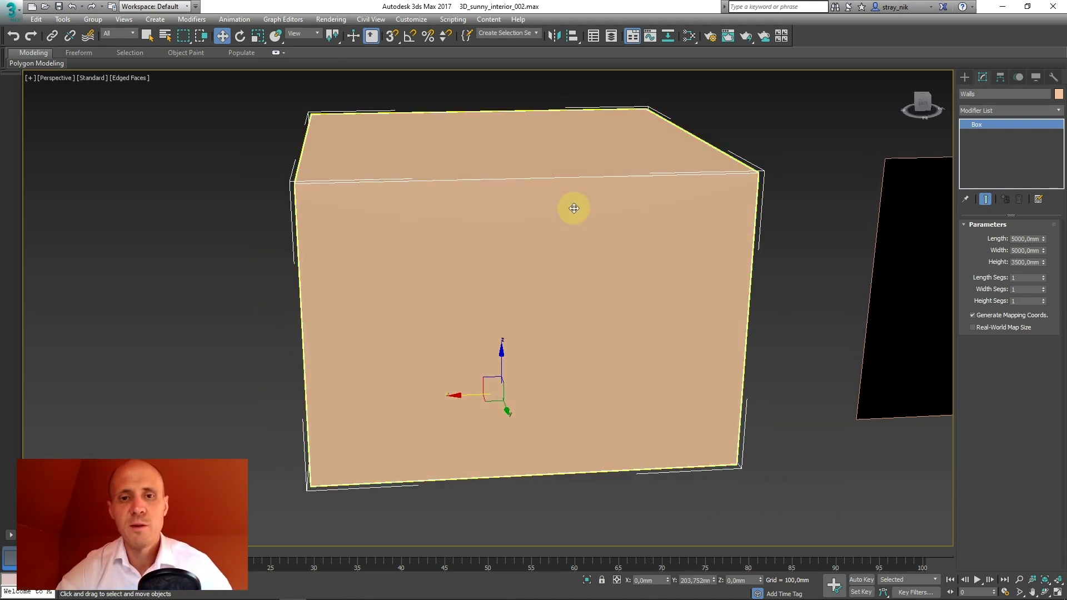
pyautogui.moveTo(511, 207)
pyautogui.keyDown('alt'); pyautogui.mouseDown(button='middle')
pyautogui.moveTo(562, 183)
pyautogui.moveTo(524, 192)
pyautogui.mouseUp(button='middle'); pyautogui.keyUp('alt')
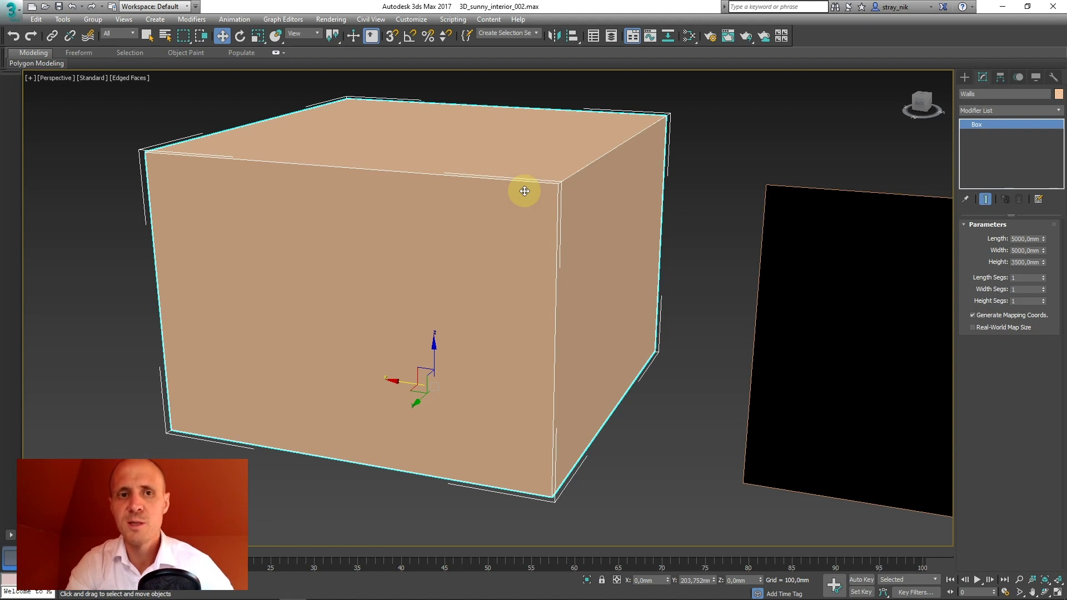
pyautogui.keyDown('alt'); pyautogui.moveTo(459, 203); pyautogui.dragTo(500, 186, button='middle'); pyautogui.keyUp('alt')
# Step: Mark a red pen line below the top edge of the front wall, continue it across the side wall, and clear the markup
pyautogui.hotkey('ctrl', 'shift', '1')
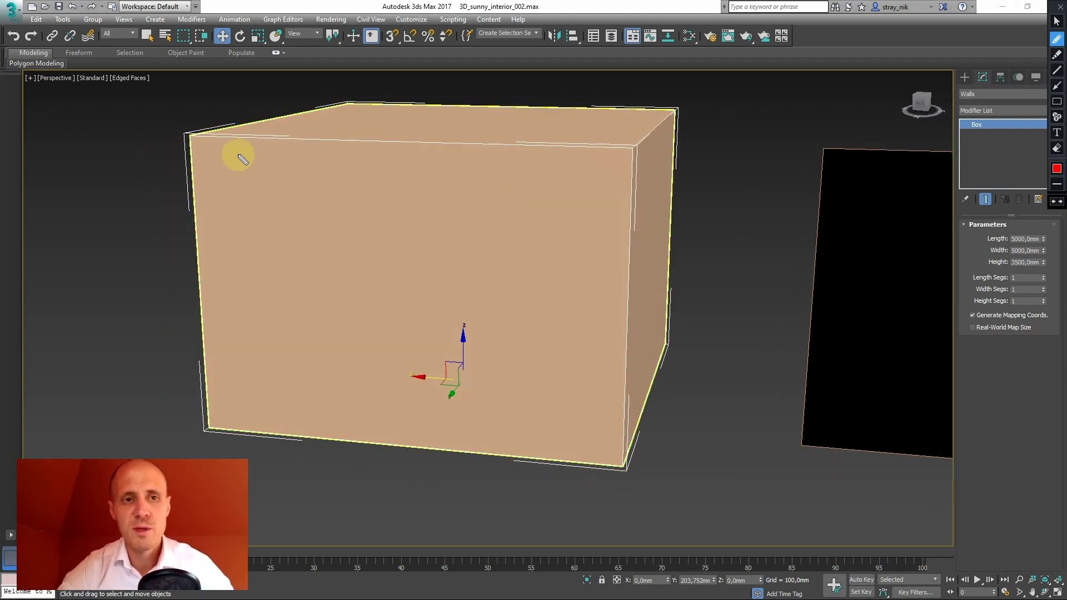
pyautogui.moveTo(189, 146); pyautogui.dragTo(634, 164)
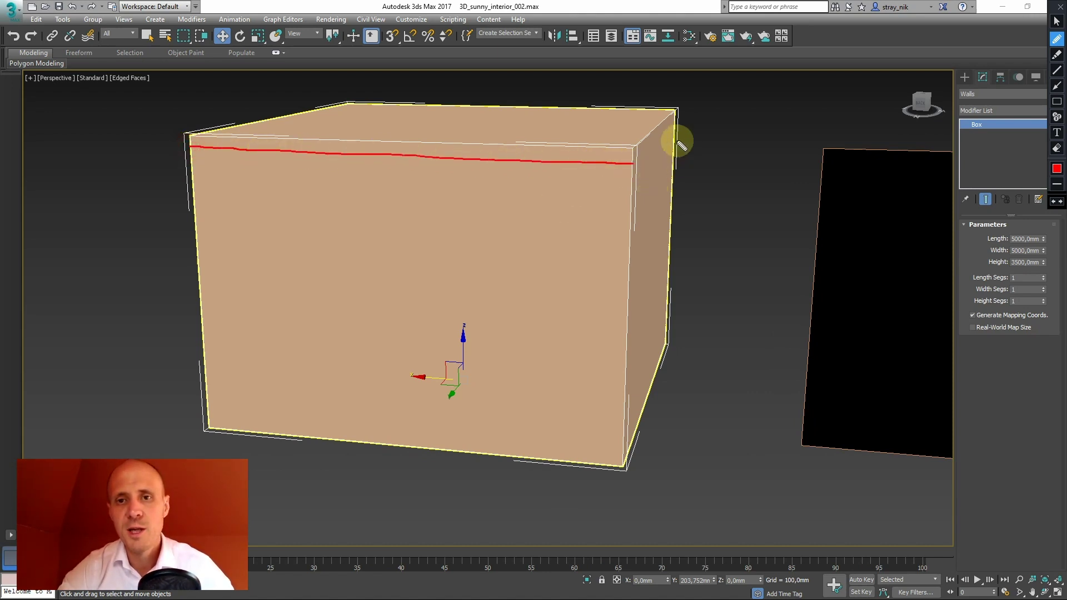
pyautogui.moveTo(679, 123); pyautogui.dragTo(632, 163)
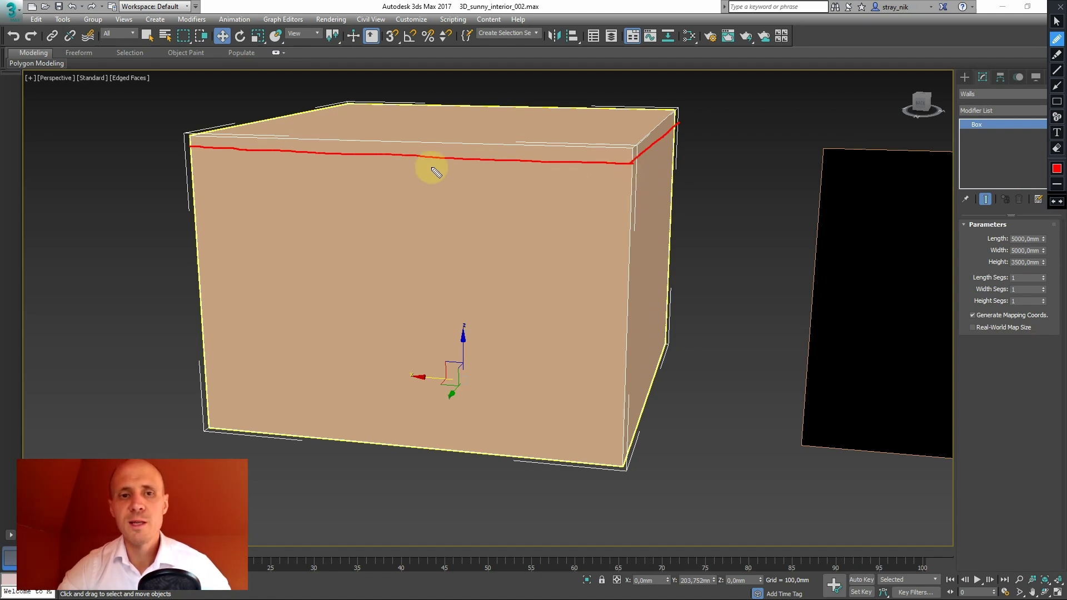
pyautogui.press('Escape')
# Step: Draw a red line near the front wall's top edge and write a 4 on the wall and another above the line
pyautogui.hotkey('ctrl', 'alt', 'd')
pyautogui.moveTo(189, 150); pyautogui.dragTo(639, 161)
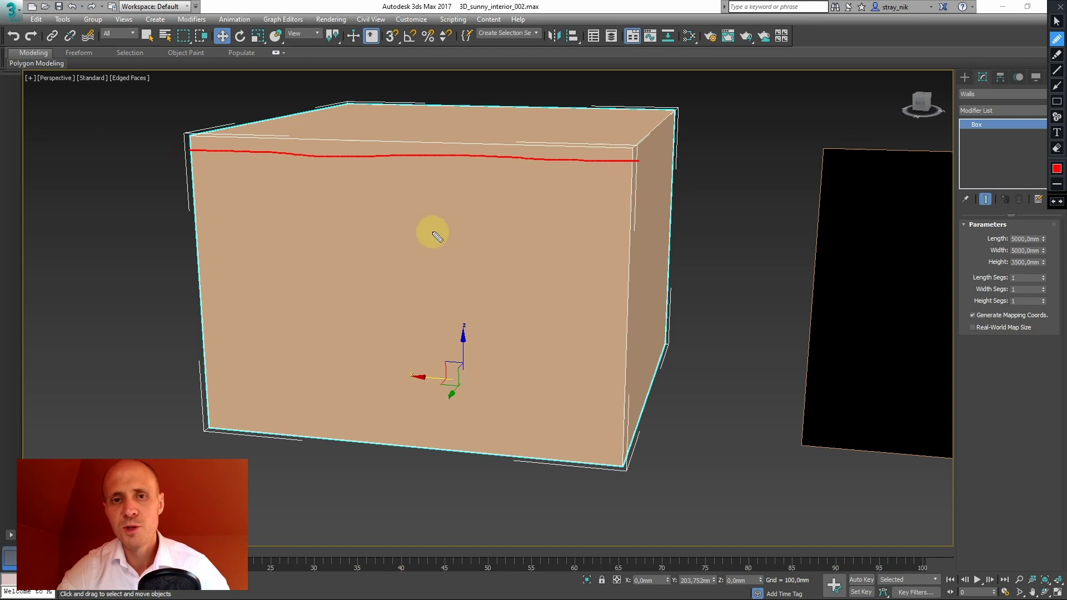
pyautogui.moveTo(389, 208); pyautogui.dragTo(398, 297)
pyautogui.moveTo(394, 146); pyautogui.dragTo(400, 155)
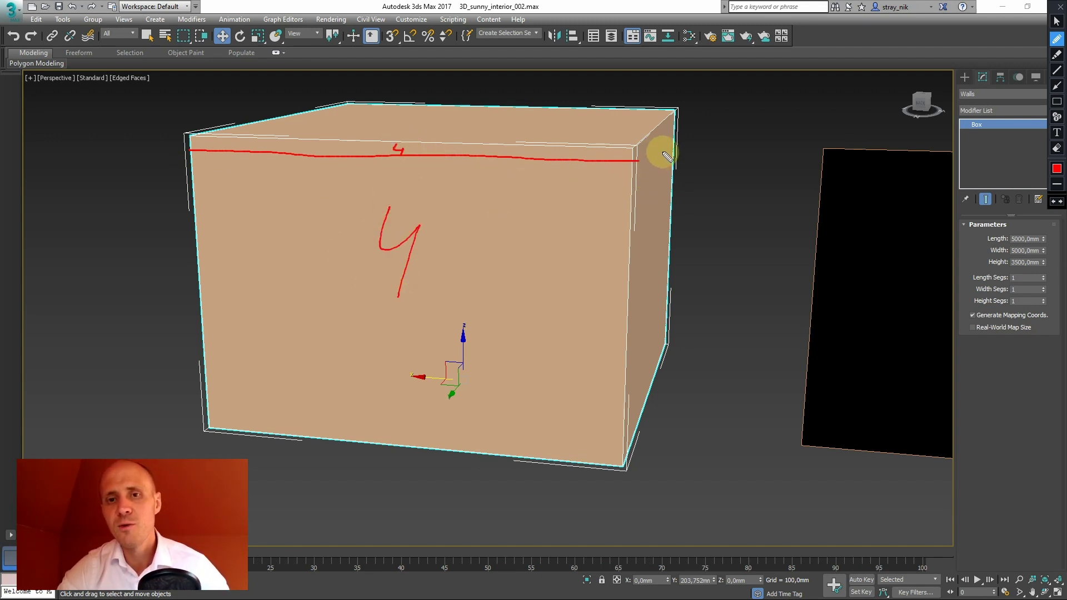
# Step: Number the side wall's corners and line ends in red, add a horizontal line near the front wall's base, and clear the markup
pyautogui.moveTo(682, 100); pyautogui.dragTo(680, 188)
pyautogui.moveTo(662, 335); pyautogui.dragTo(684, 359)
pyautogui.moveTo(621, 445); pyautogui.dragTo(626, 472)
pyautogui.moveTo(634, 158); pyautogui.dragTo(640, 170)
pyautogui.moveTo(646, 127); pyautogui.dragTo(635, 147)
pyautogui.moveTo(208, 414); pyautogui.dragTo(625, 432)
pyautogui.moveTo(639, 382); pyautogui.dragTo(630, 396)
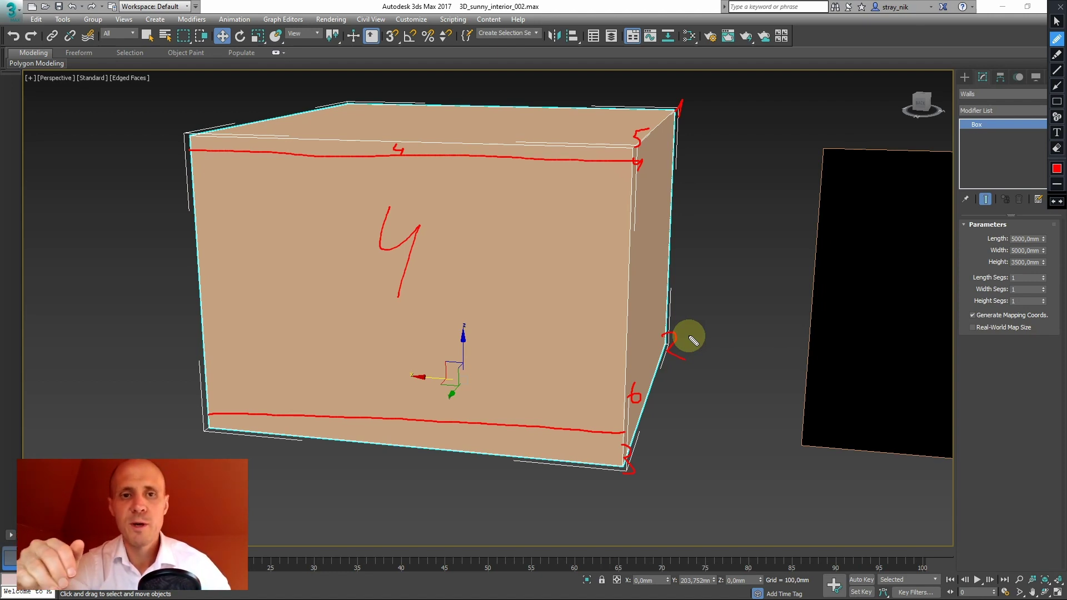
pyautogui.press('Escape')
# Step: Outline a window opening on the front wall with two horizontal and two vertical red pen lines, redrawing the second vertical one
pyautogui.hotkey('ctrl', 'alt', 'd')
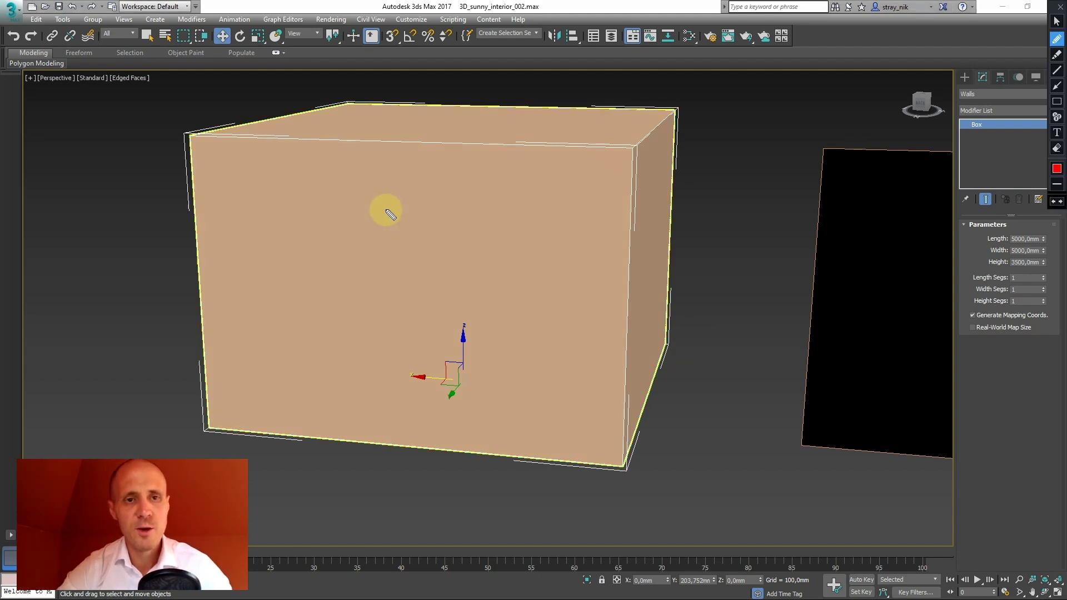
pyautogui.moveTo(192, 151); pyautogui.dragTo(647, 178)
pyautogui.moveTo(209, 405); pyautogui.dragTo(635, 433)
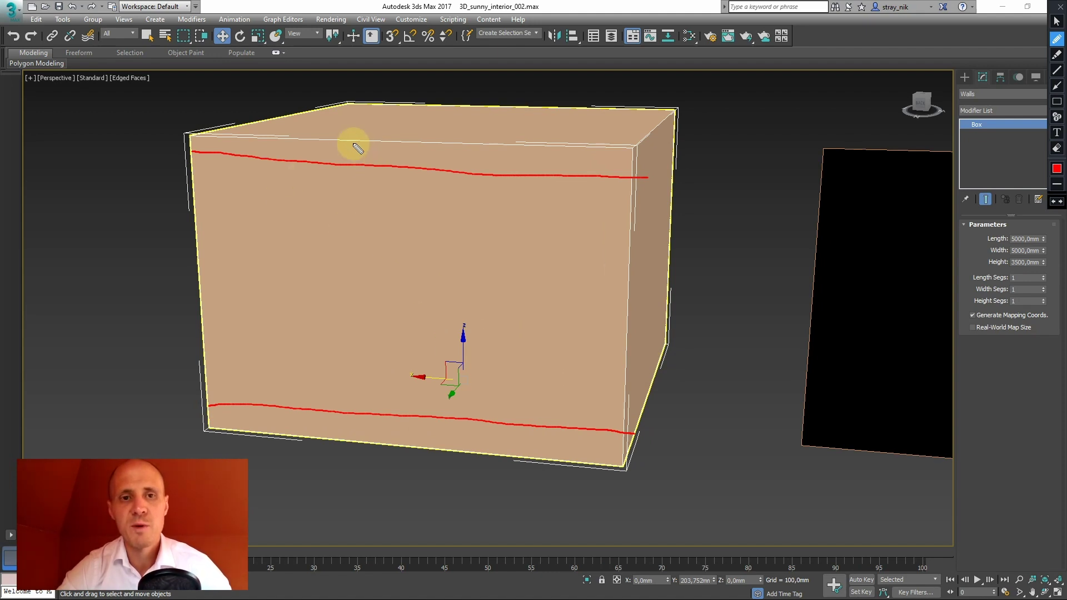
pyautogui.moveTo(336, 142); pyautogui.dragTo(331, 448)
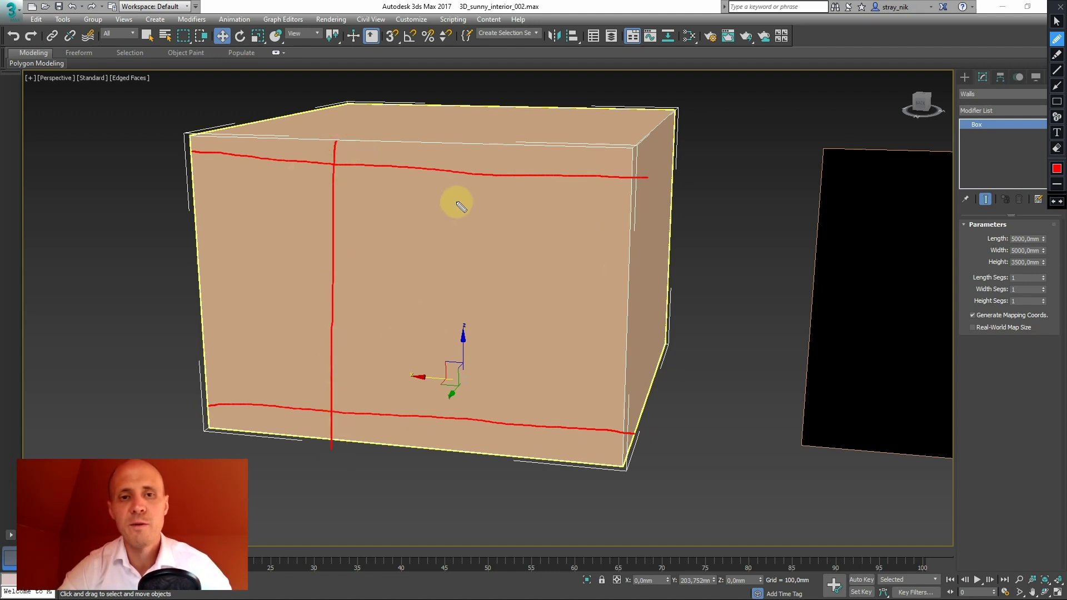
pyautogui.moveTo(485, 150); pyautogui.dragTo(478, 453)
pyautogui.hotkey('ctrl', 'z')
pyautogui.moveTo(472, 144); pyautogui.dragTo(468, 450)
# Step: Hatch the outlined window opening with diagonal red strokes and draw a long arrow pointing out of it
pyautogui.moveTo(388, 166); pyautogui.dragTo(320, 242)
pyautogui.moveTo(435, 184); pyautogui.dragTo(349, 272)
pyautogui.moveTo(464, 198); pyautogui.dragTo(344, 321)
pyautogui.moveTo(458, 256); pyautogui.dragTo(357, 362)
pyautogui.moveTo(454, 303); pyautogui.dragTo(374, 389)
pyautogui.moveTo(455, 353); pyautogui.dragTo(403, 404)
pyautogui.moveTo(404, 273)
pyautogui.mouseDown()
pyautogui.moveTo(123, 371)
pyautogui.moveTo(189, 403)
pyautogui.mouseUp()
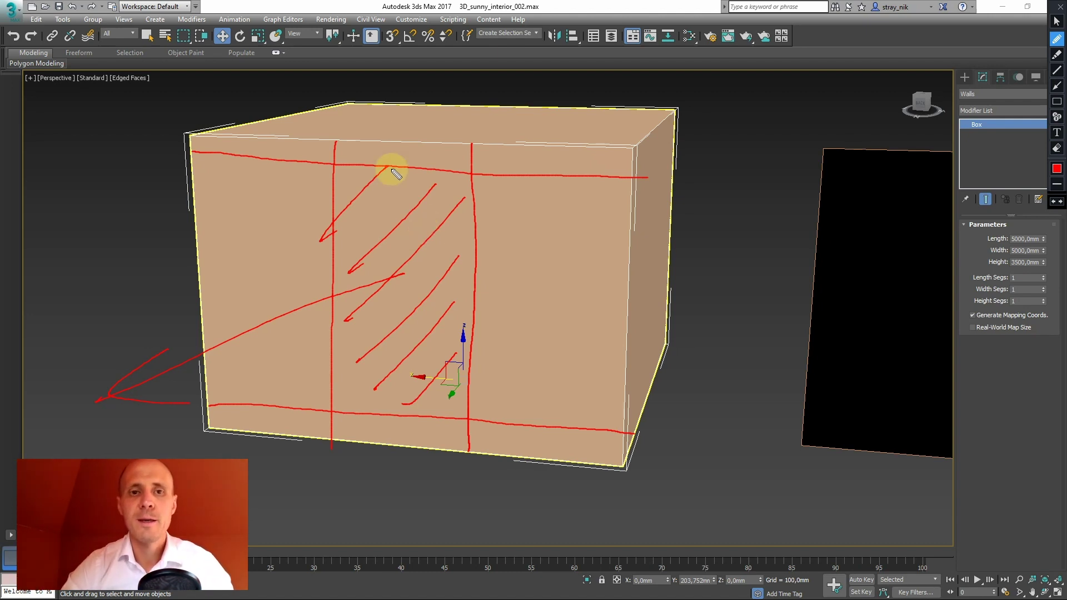
# Step: Mark a red spot on the box's top face with an upward arrow, and clear the markup
pyautogui.moveTo(441, 110)
pyautogui.mouseDown()
pyautogui.moveTo(428, 119)
pyautogui.moveTo(438, 121)
pyautogui.mouseUp()
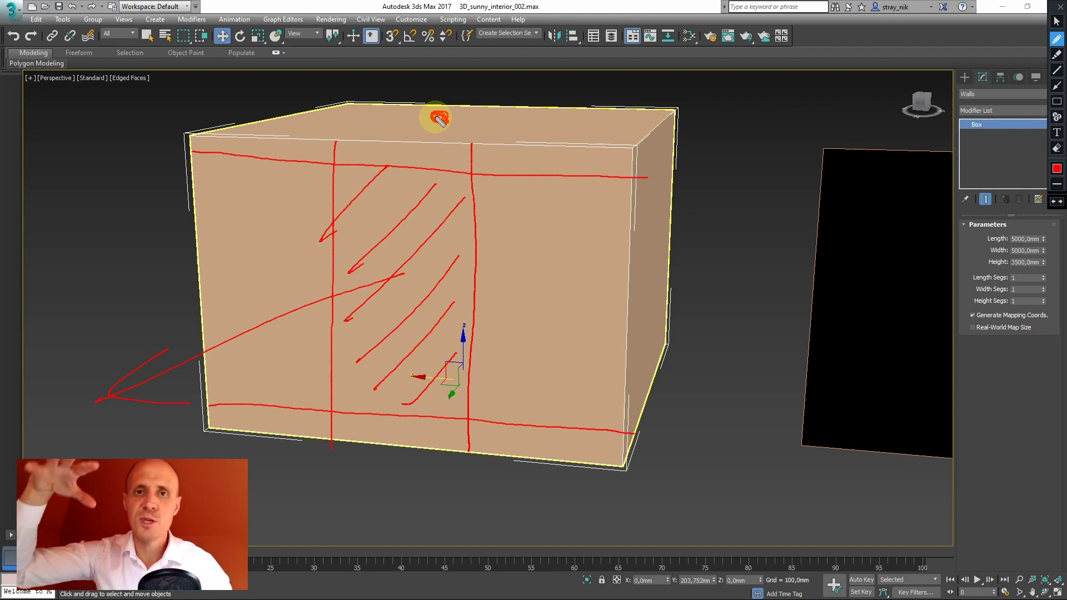
pyautogui.moveTo(439, 111)
pyautogui.mouseDown()
pyautogui.moveTo(439, 78)
pyautogui.moveTo(453, 80)
pyautogui.mouseUp()
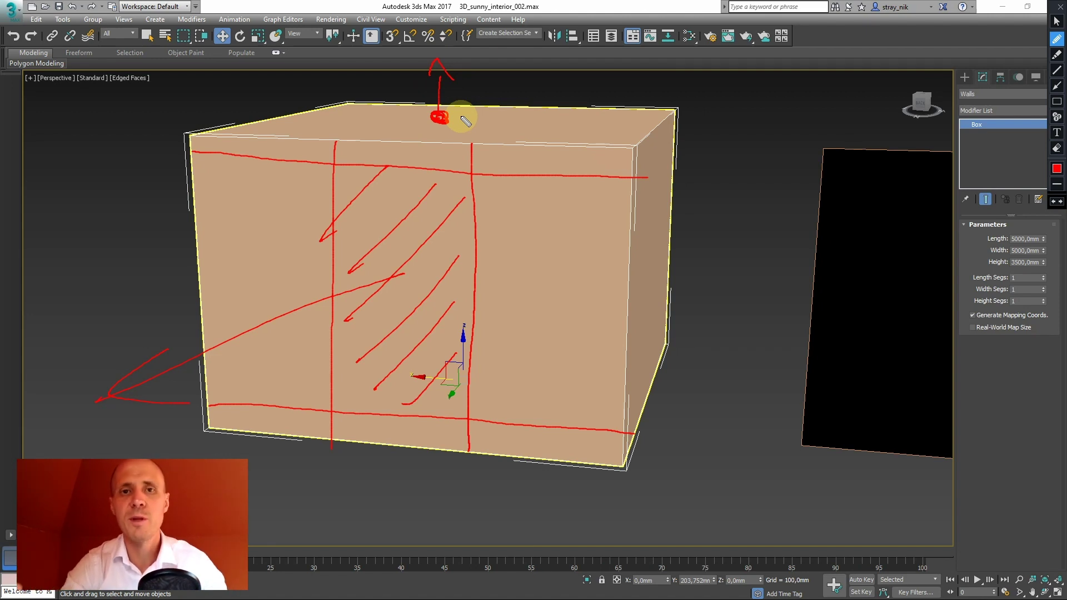
pyautogui.press('Escape')
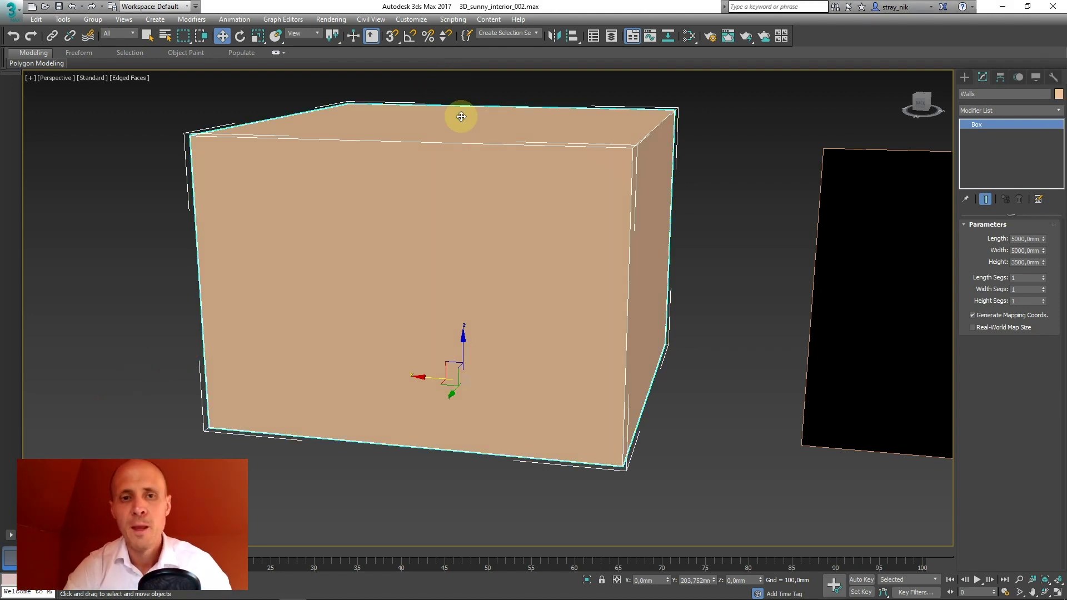
# Step: Convert the Walls box to an Editable Poly
pyautogui.moveTo(493, 174)
pyautogui.keyDown('alt'); pyautogui.mouseDown(button='middle')
pyautogui.moveTo(572, 205)
pyautogui.moveTo(378, 184)
pyautogui.moveTo(309, 196)
pyautogui.moveTo(445, 192)
pyautogui.mouseUp(button='middle'); pyautogui.keyUp('alt')
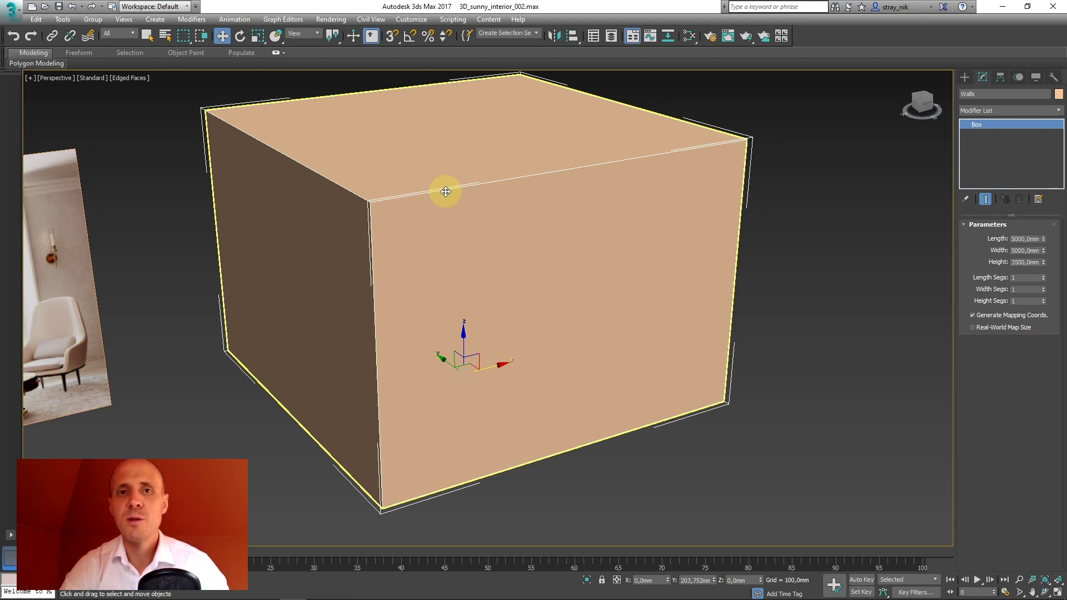
pyautogui.click(472, 214)
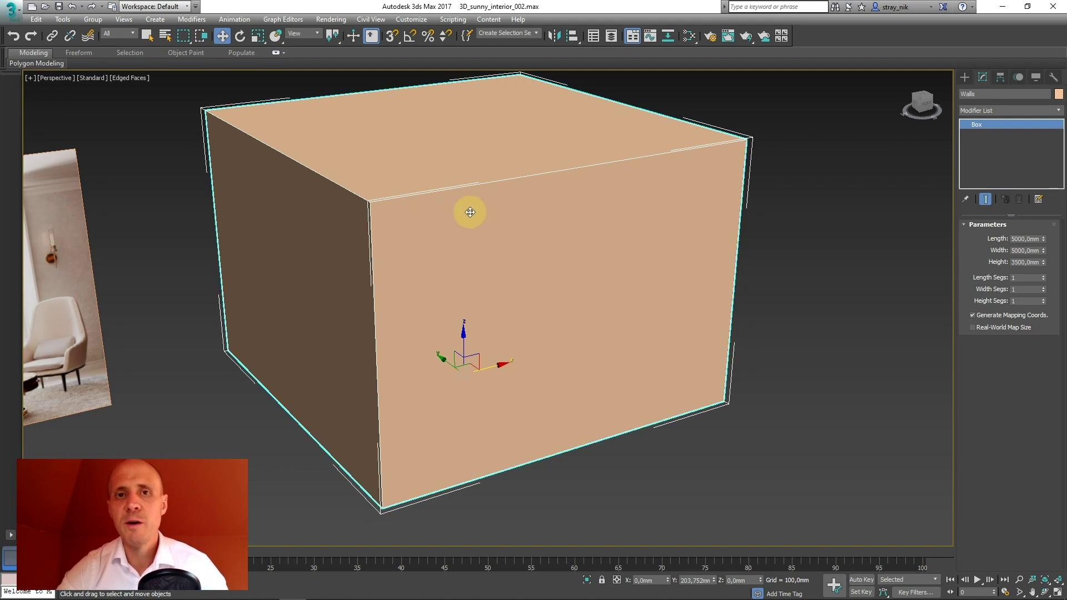
pyautogui.rightClick(434, 138)
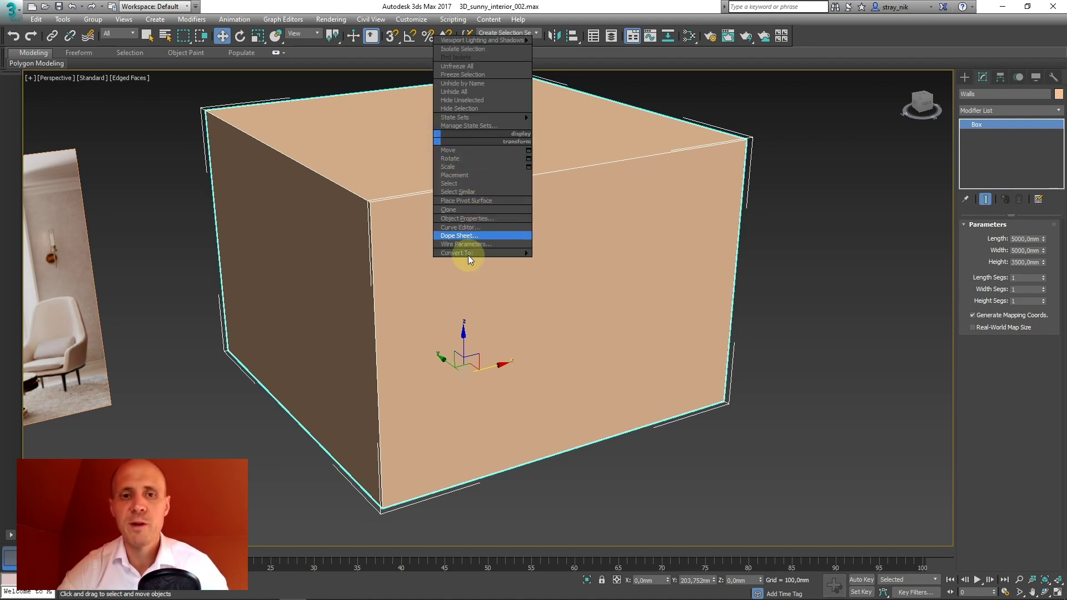
pyautogui.moveTo(467, 256)
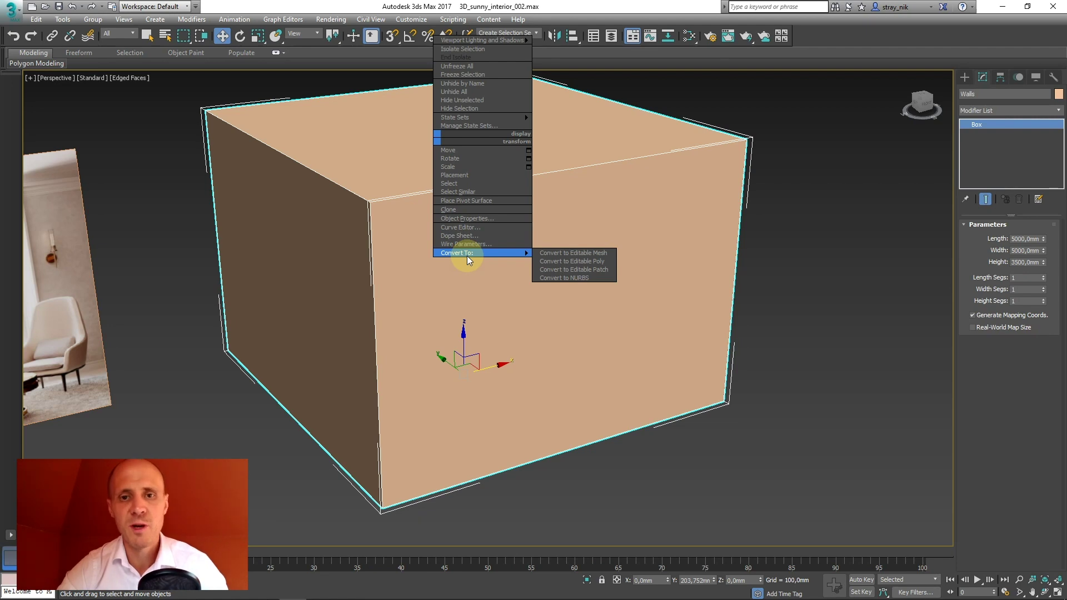
pyautogui.click(572, 261)
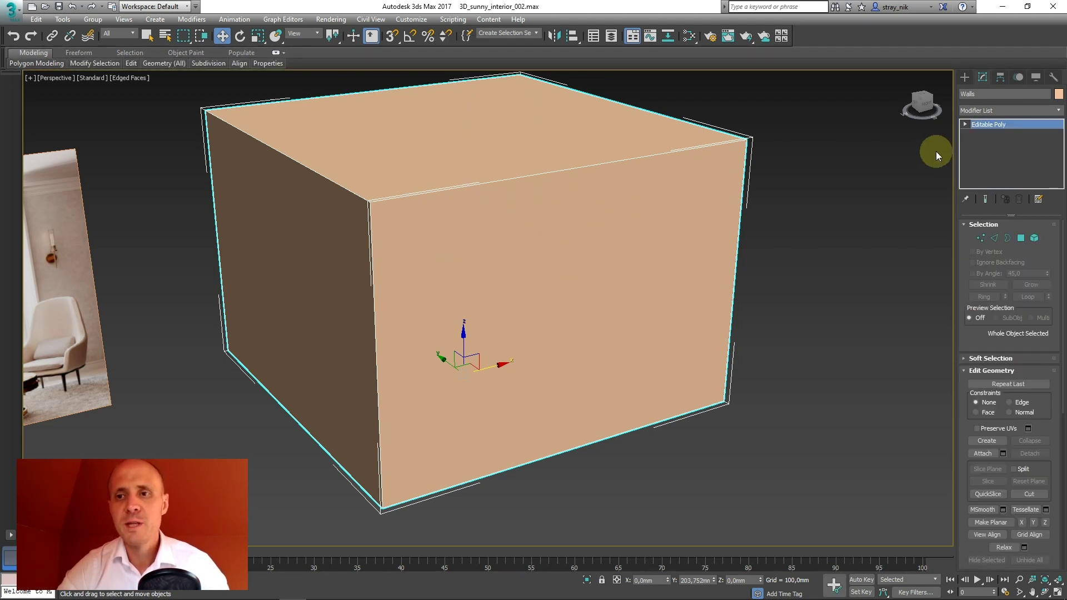
# Step: Circle the Editable Poly entry, the Walls name and the sub-object selection levels in red, and clear the markup
pyautogui.hotkey('ctrl', 'alt', 'd')
pyautogui.moveTo(1007, 95)
pyautogui.mouseDown()
pyautogui.moveTo(969, 158)
pyautogui.moveTo(1005, 99)
pyautogui.mouseUp()
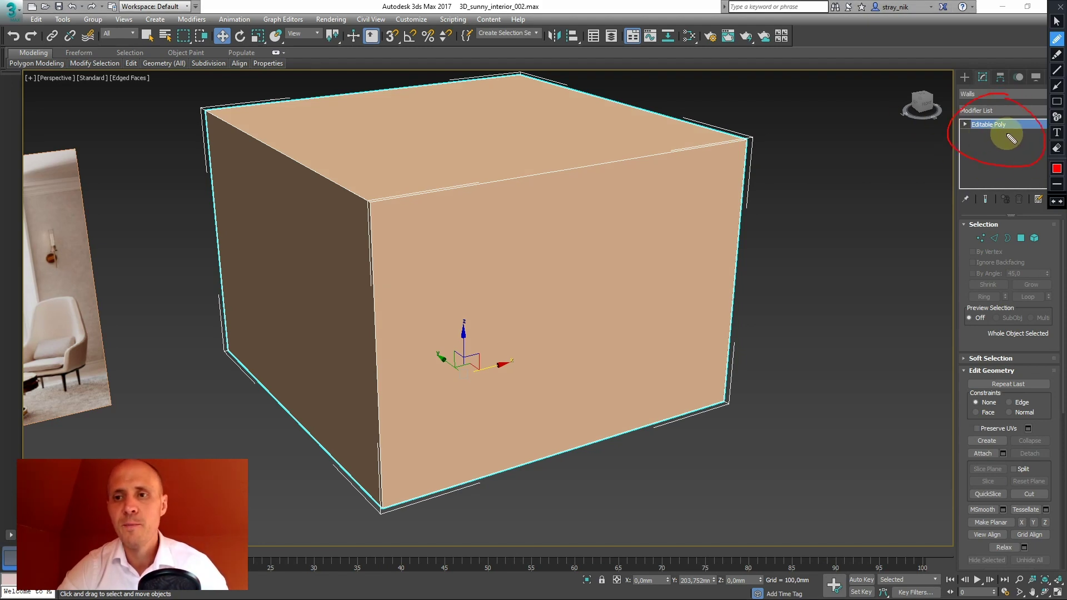
pyautogui.moveTo(981, 88)
pyautogui.mouseDown()
pyautogui.moveTo(951, 100)
pyautogui.moveTo(957, 93)
pyautogui.mouseUp()
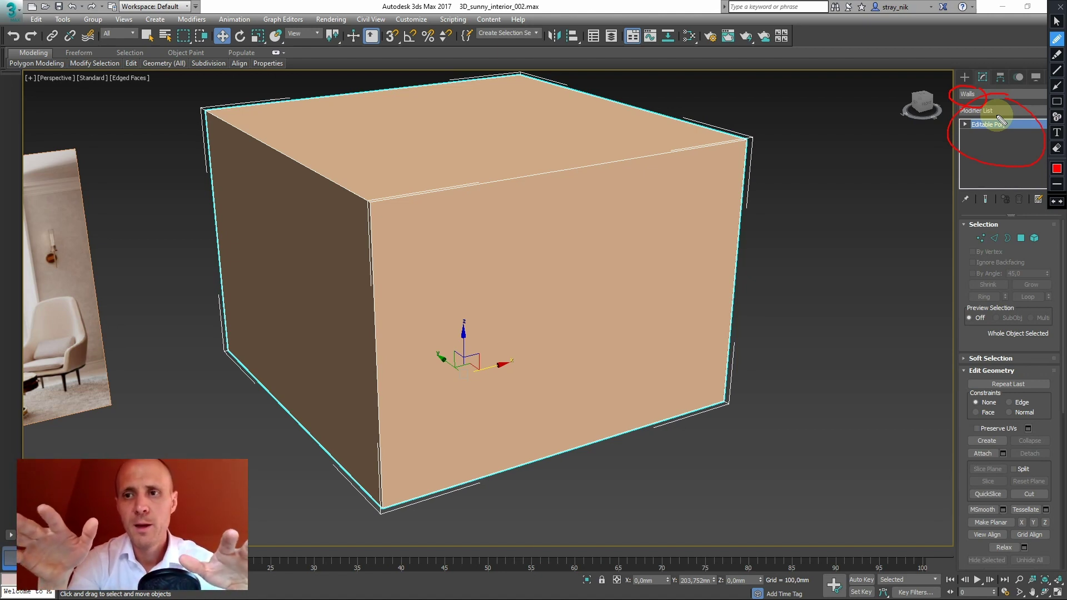
pyautogui.moveTo(1012, 218)
pyautogui.mouseDown()
pyautogui.moveTo(988, 218)
pyautogui.moveTo(987, 253)
pyautogui.moveTo(1024, 224)
pyautogui.mouseUp()
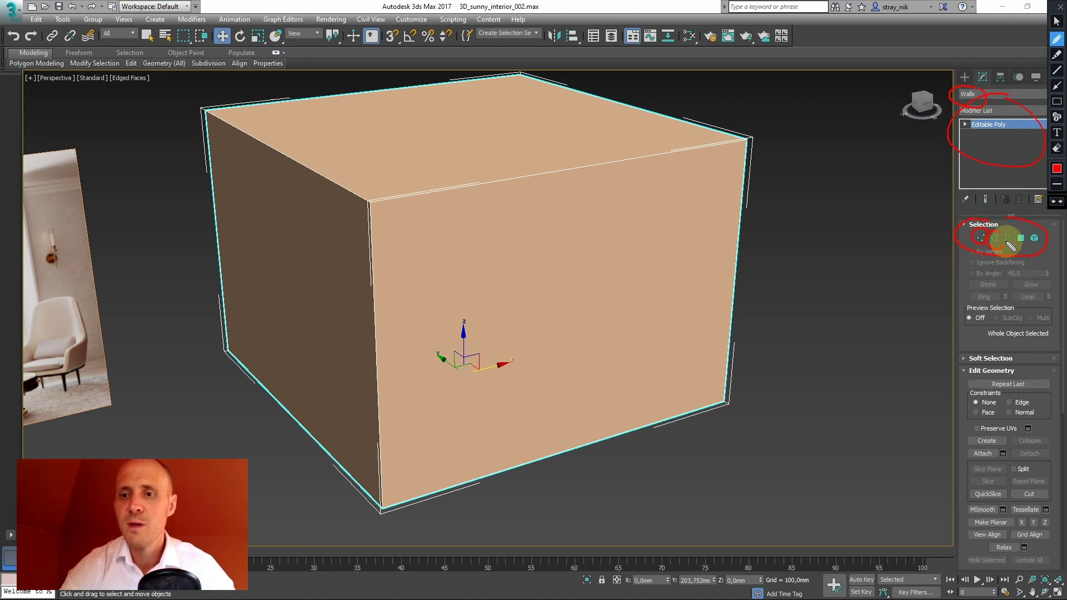
pyautogui.moveTo(1011, 232)
pyautogui.mouseDown()
pyautogui.moveTo(999, 233)
pyautogui.moveTo(1030, 236)
pyautogui.mouseUp()
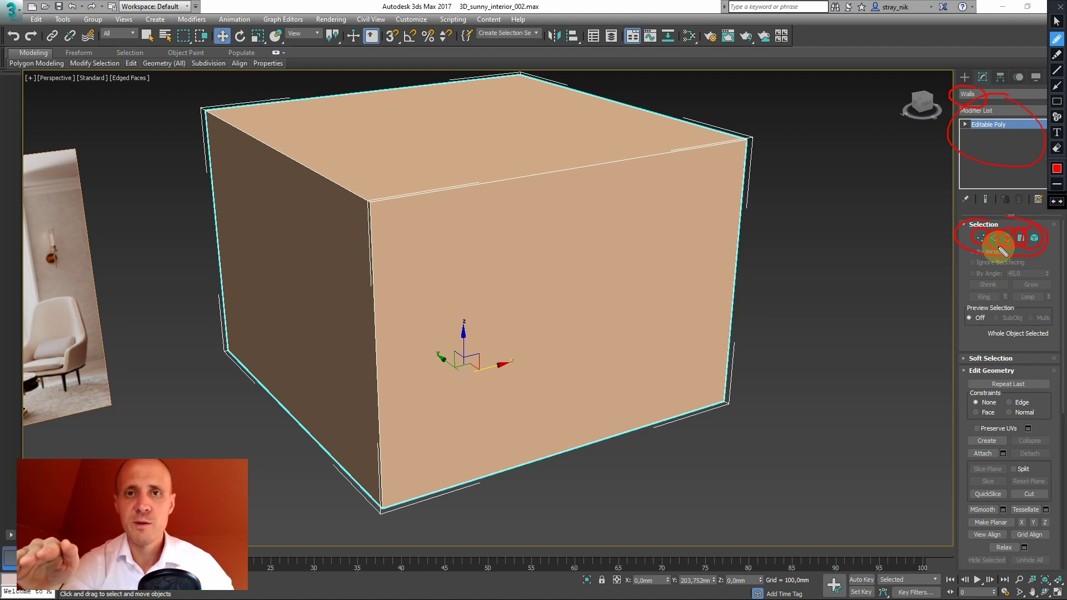
pyautogui.press('Escape')
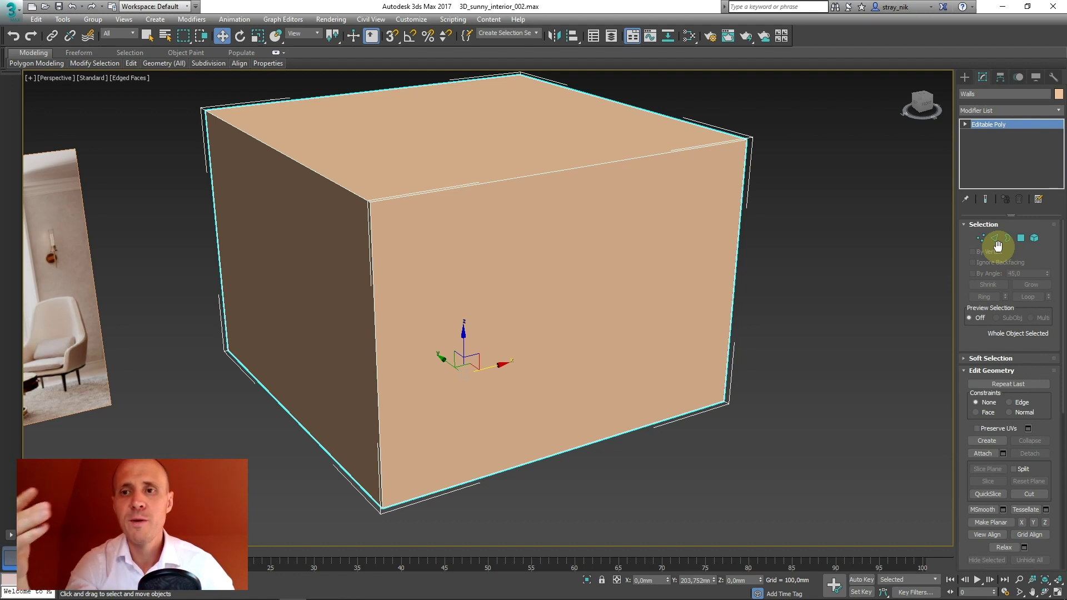
# Step: Undo the conversion of the Walls box to Editable Poly
pyautogui.press('alt')
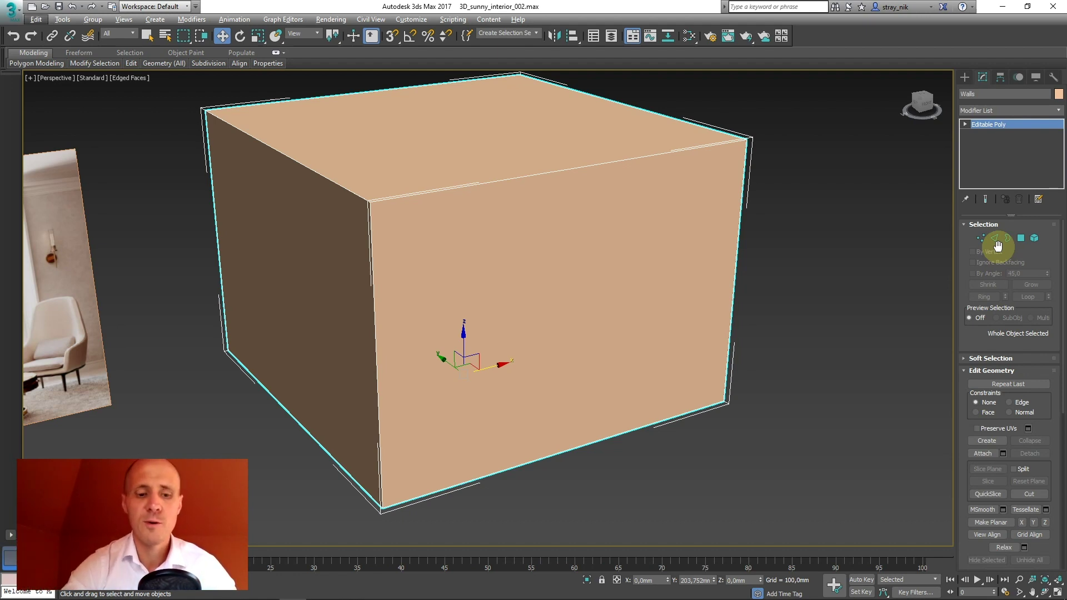
pyautogui.moveTo(700, 209); pyautogui.dragTo(722, 205, button='middle')
pyautogui.hotkey('ctrl', 'z')
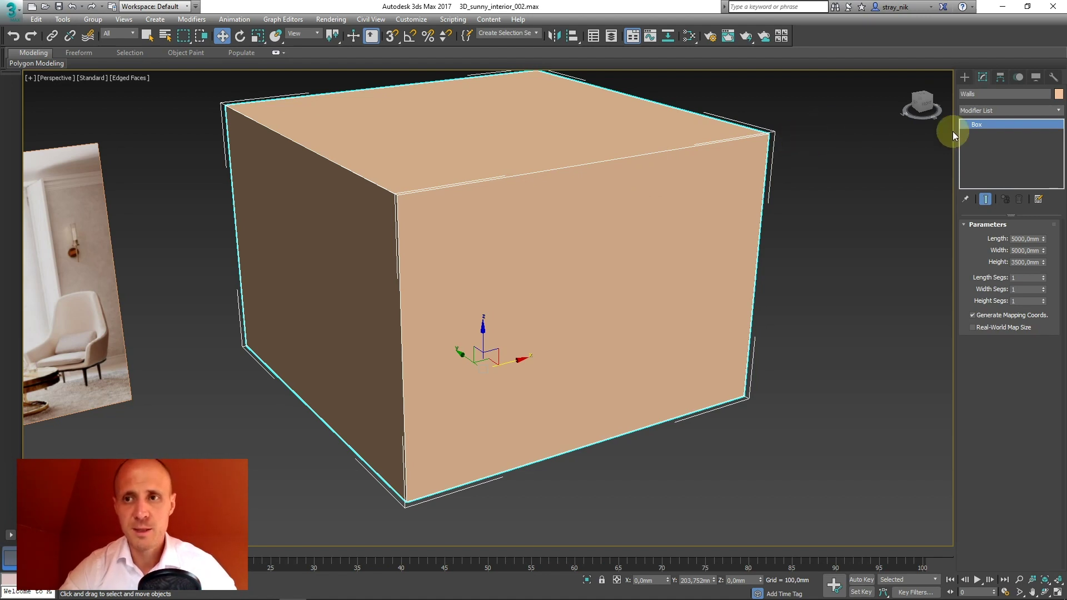
# Step: Browse the modifiers available for the Walls box and locate Edit Poly
pyautogui.click(972, 109)
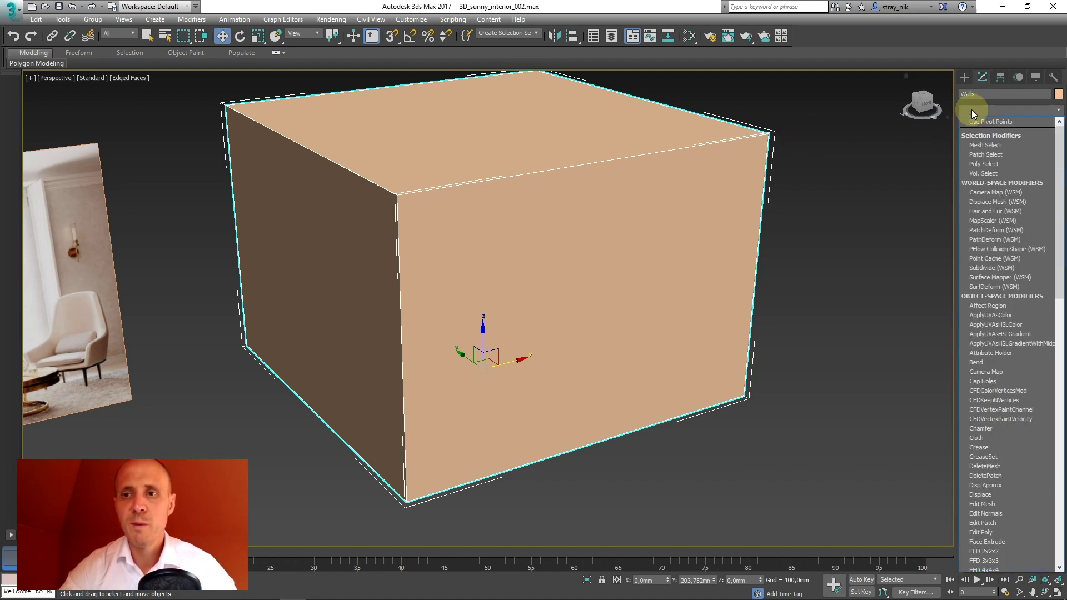
pyautogui.click(971, 109)
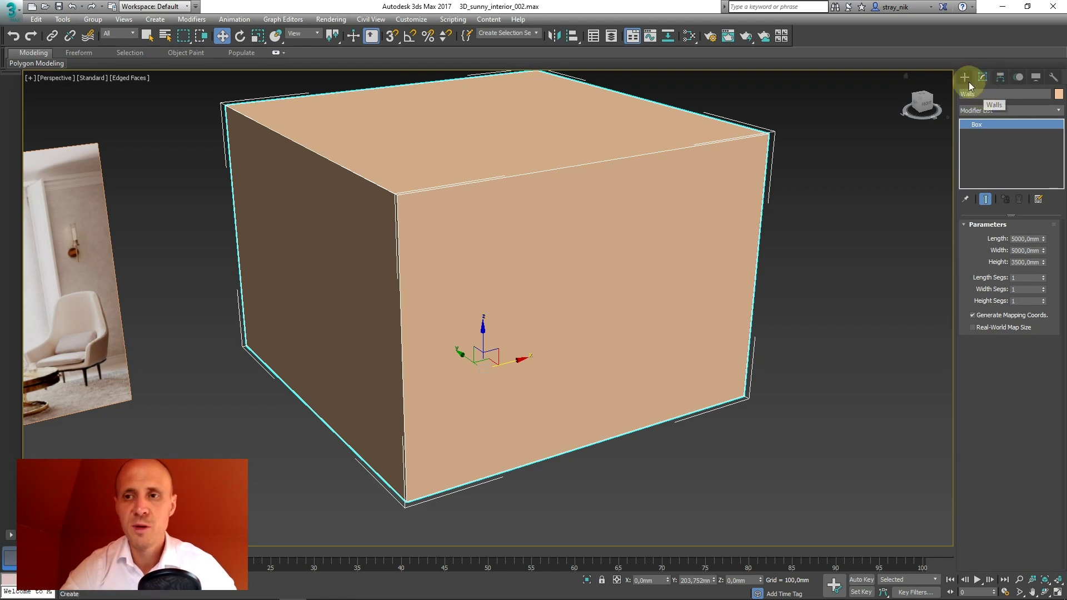
pyautogui.click(971, 78)
pyautogui.click(982, 78)
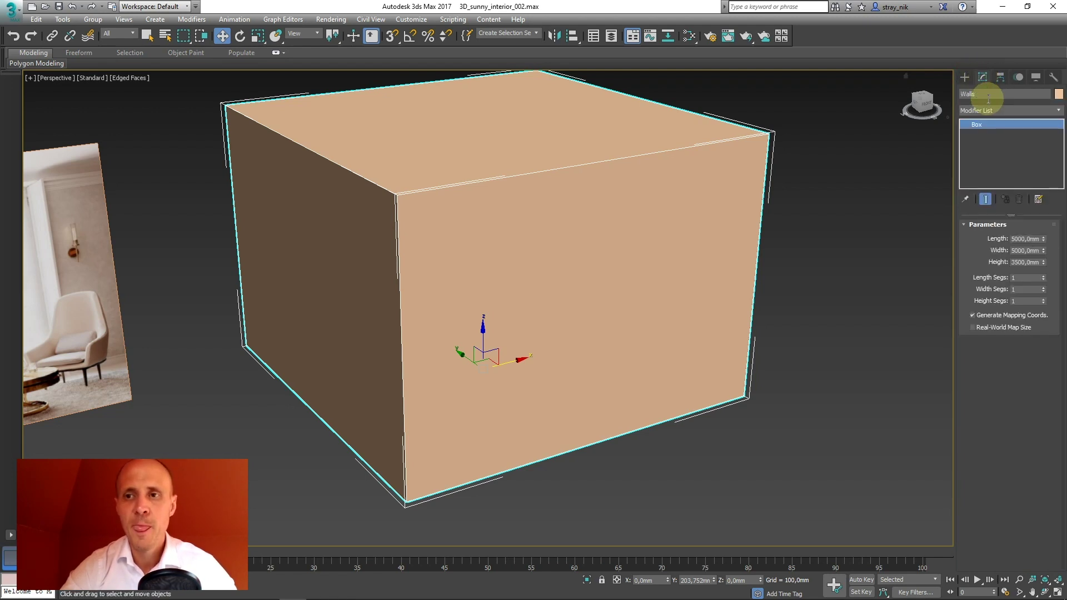
pyautogui.click(980, 109)
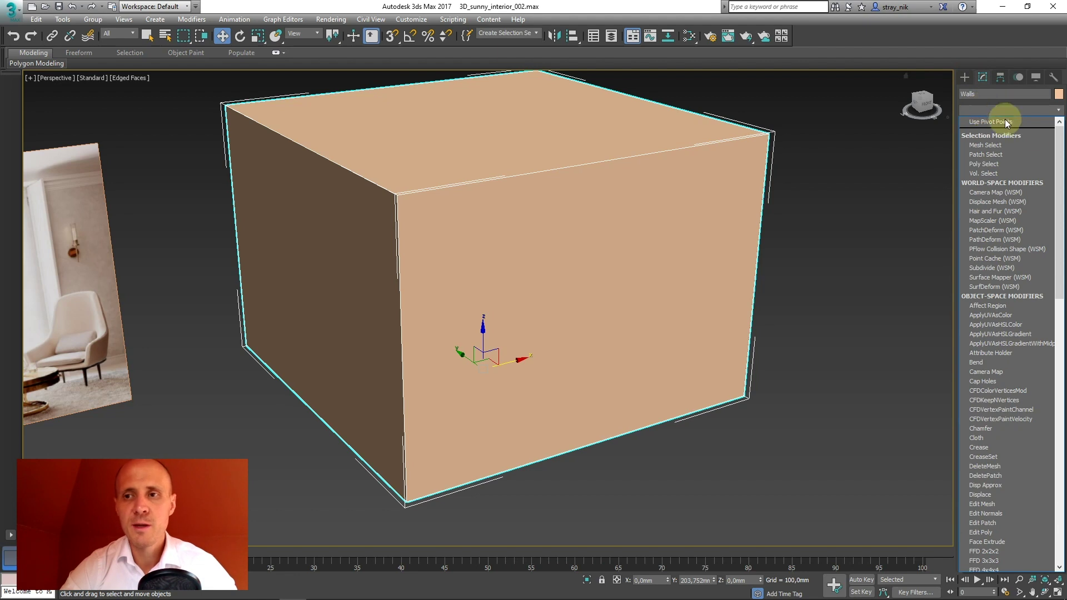
pyautogui.moveTo(1059, 146); pyautogui.dragTo(1050, 114)
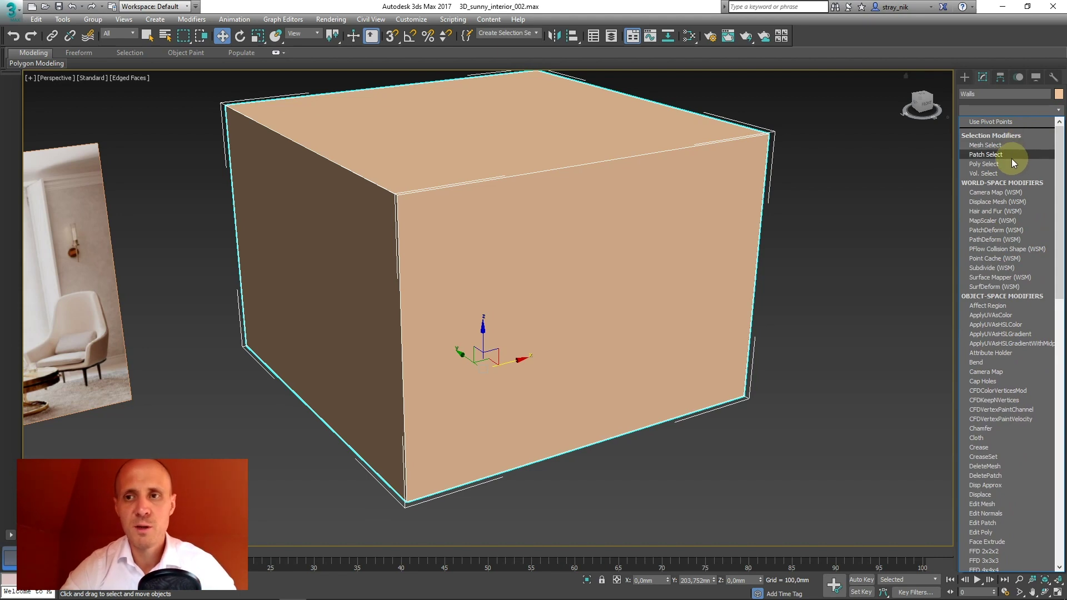
pyautogui.moveTo(1059, 153); pyautogui.dragTo(1055, 229)
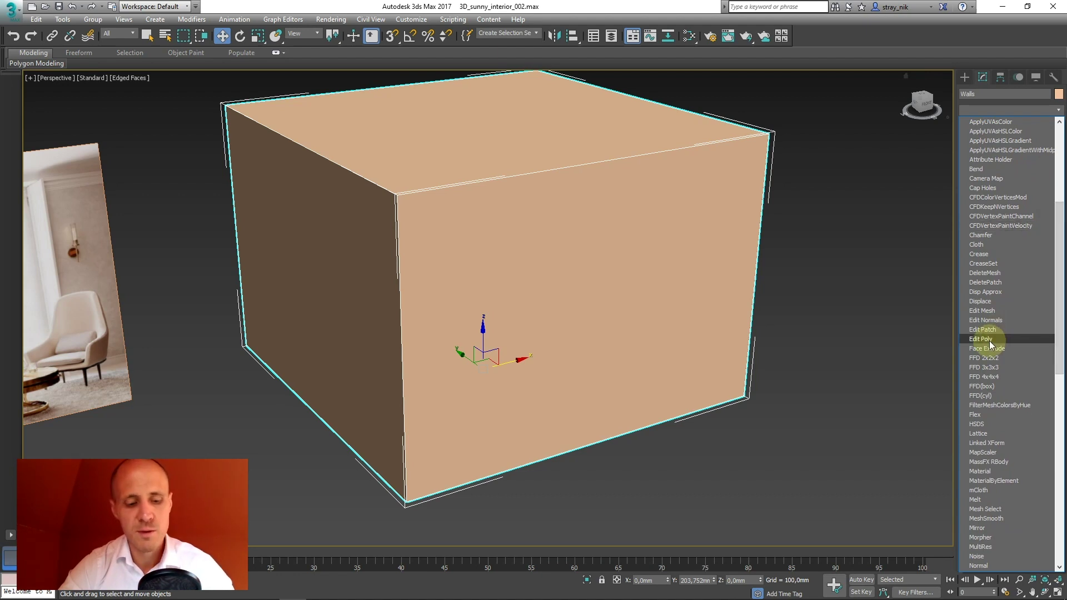
pyautogui.hotkey('ctrl', 'alt', 'd')
pyautogui.press('Escape')
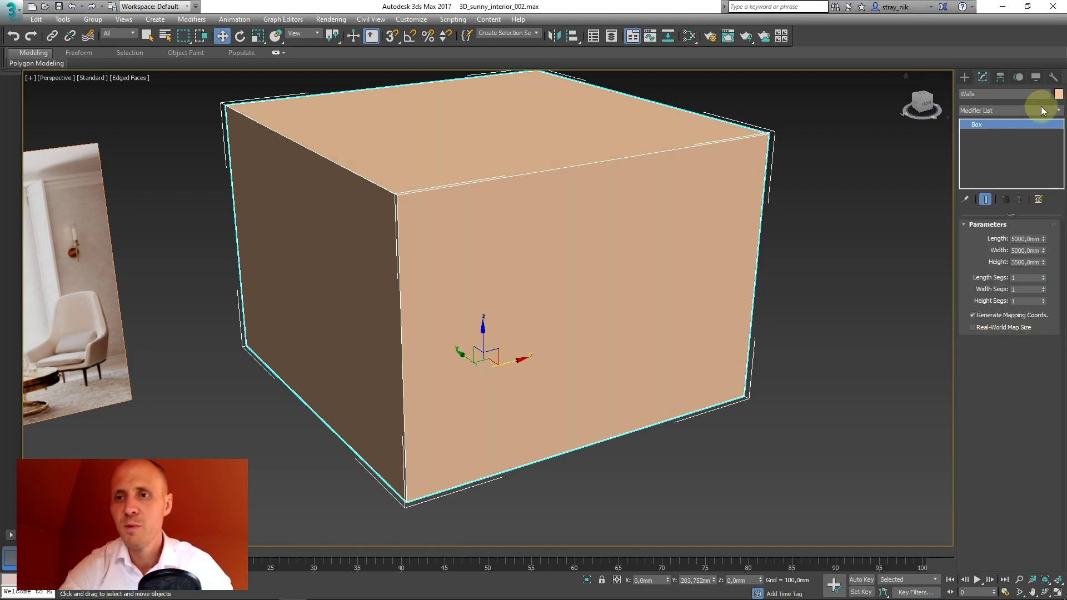
# Step: Add an Edit Poly modifier to the Walls box
pyautogui.click(1058, 110)
pyautogui.moveTo(1058, 179); pyautogui.dragTo(1057, 262)
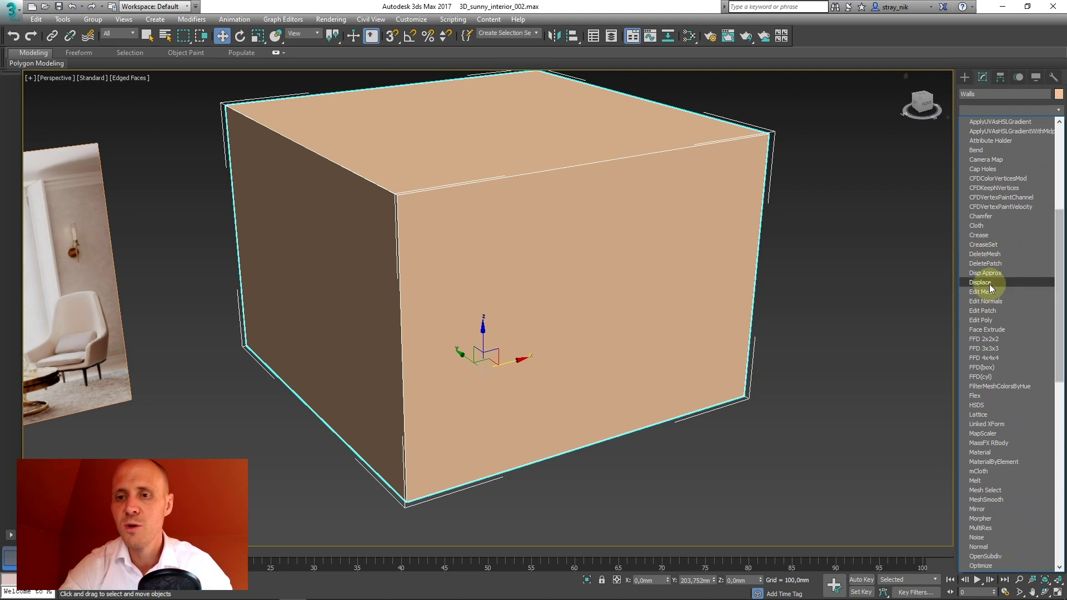
pyautogui.click(982, 321)
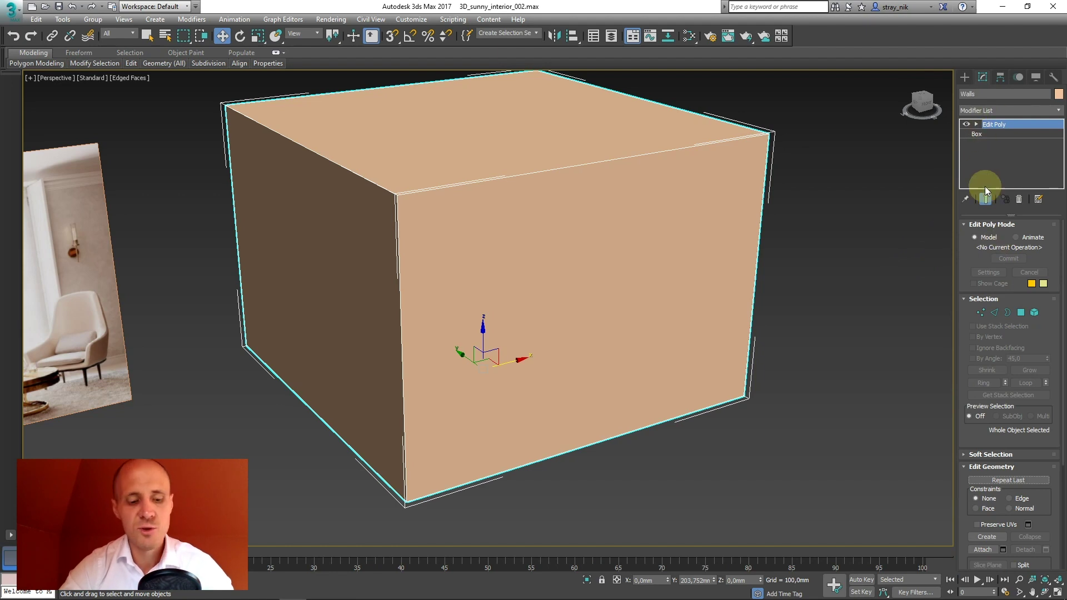
# Step: Bracket and label the modifier stack in red, circle the Box entry and the sub-object selection levels, and clear the markup
pyautogui.hotkey('ctrl', 'alt', 'd')
pyautogui.moveTo(984, 127)
pyautogui.mouseDown()
pyautogui.moveTo(962, 135)
pyautogui.moveTo(975, 126)
pyautogui.moveTo(941, 175)
pyautogui.mouseUp()
pyautogui.moveTo(868, 135); pyautogui.dragTo(874, 145)
pyautogui.moveTo(878, 133)
pyautogui.mouseDown()
pyautogui.moveTo(877, 145)
pyautogui.moveTo(890, 132)
pyautogui.moveTo(903, 145)
pyautogui.mouseUp()
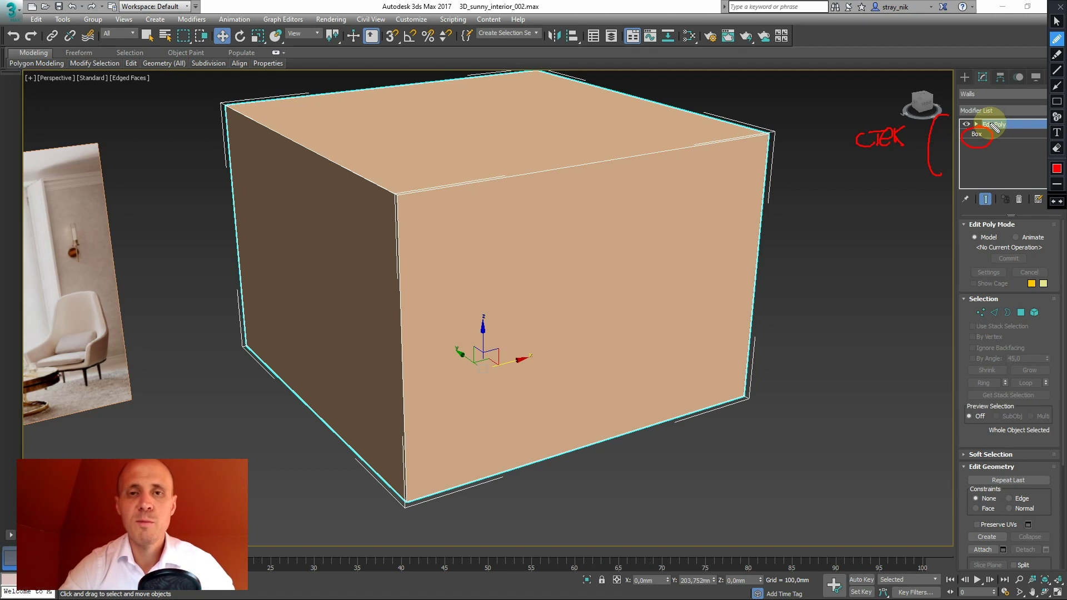
pyautogui.moveTo(1009, 295)
pyautogui.mouseDown()
pyautogui.moveTo(1019, 340)
pyautogui.moveTo(1039, 314)
pyautogui.mouseUp()
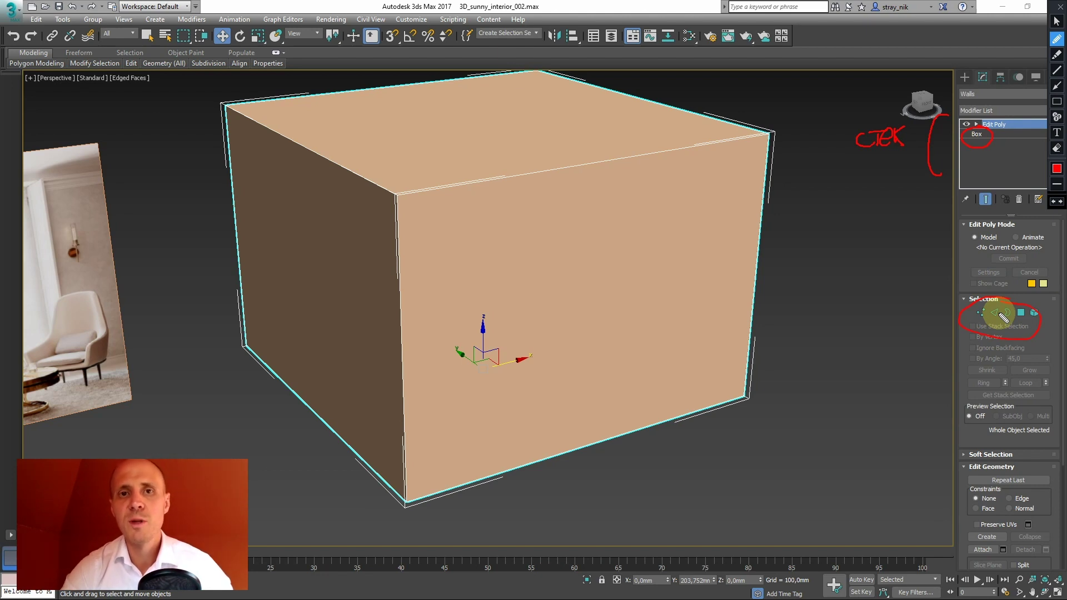
pyautogui.press('Escape')
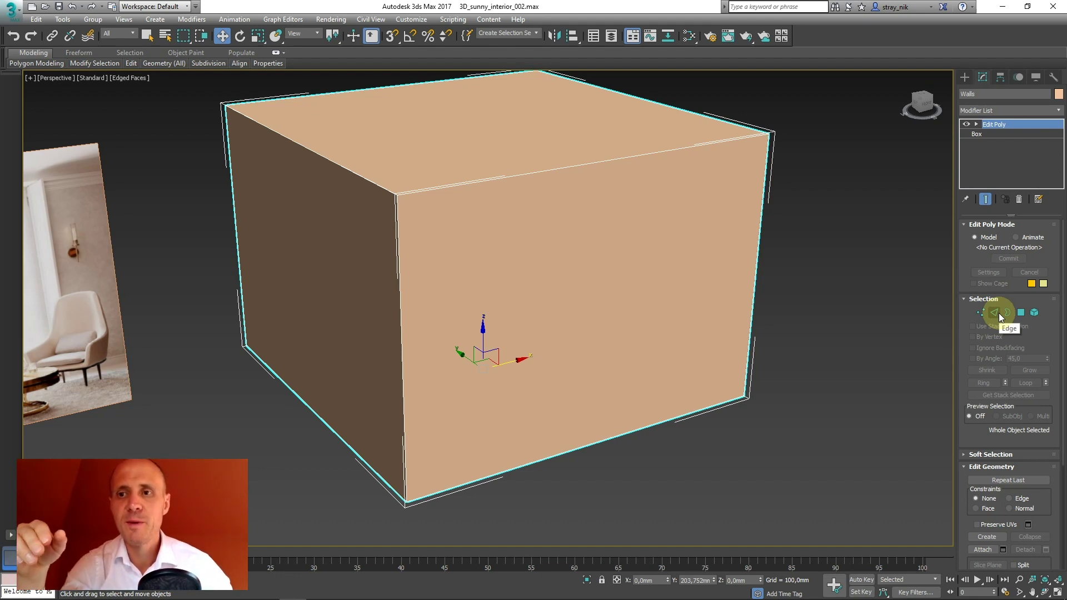
# Step: Undo adding the Edit Poly modifier to the Walls box and browse the full list of available modifiers
pyautogui.hotkey('ctrl', 'z')
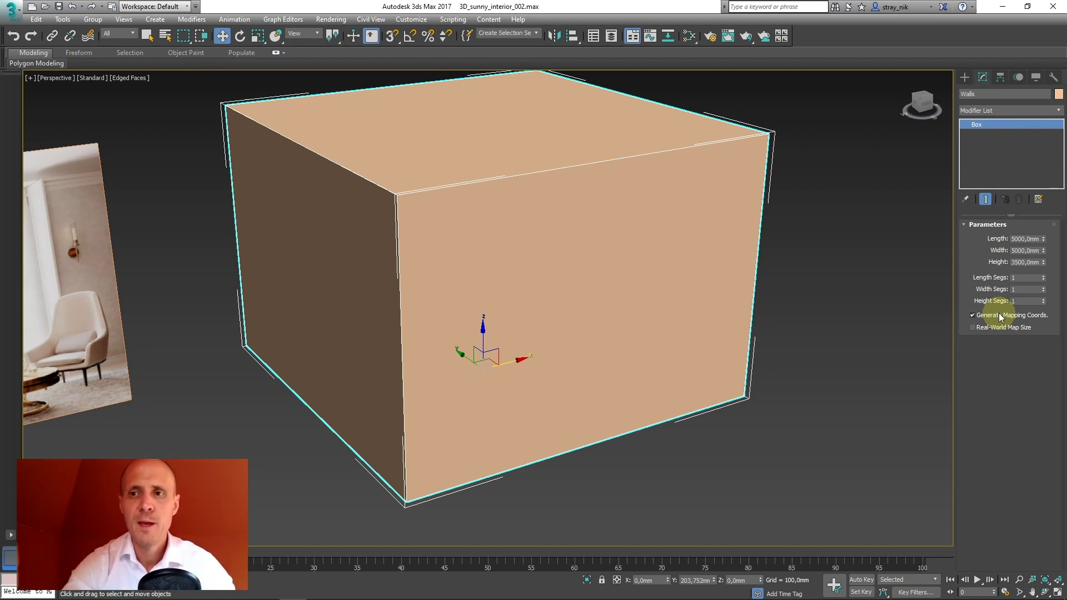
pyautogui.click(992, 109)
pyautogui.scroll(-2, 1039, 200)
pyautogui.scroll(2, 1028, 166)
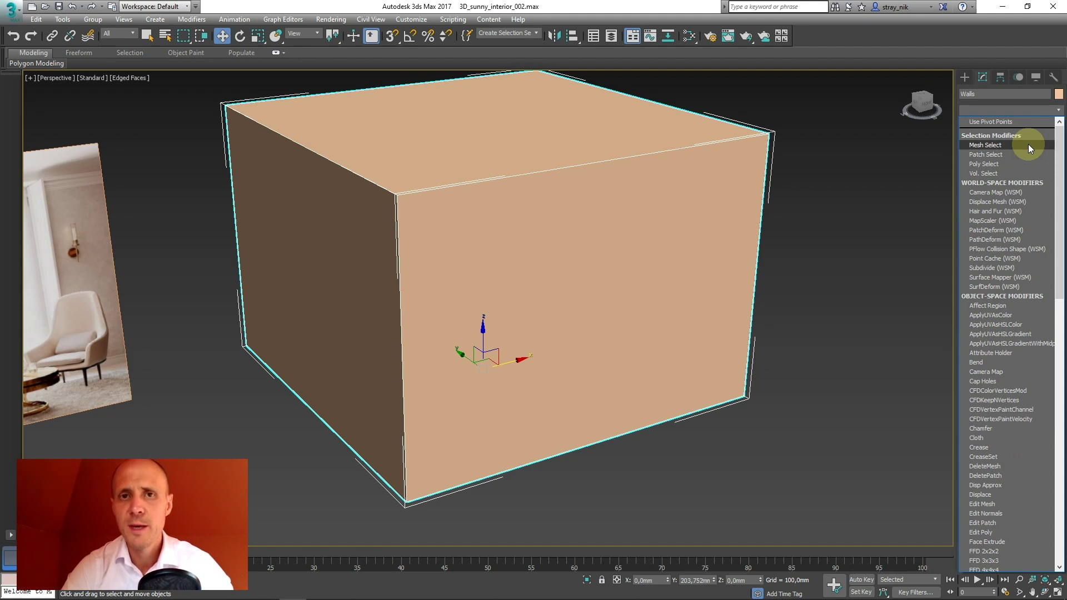
pyautogui.scroll(-5, 1043, 311)
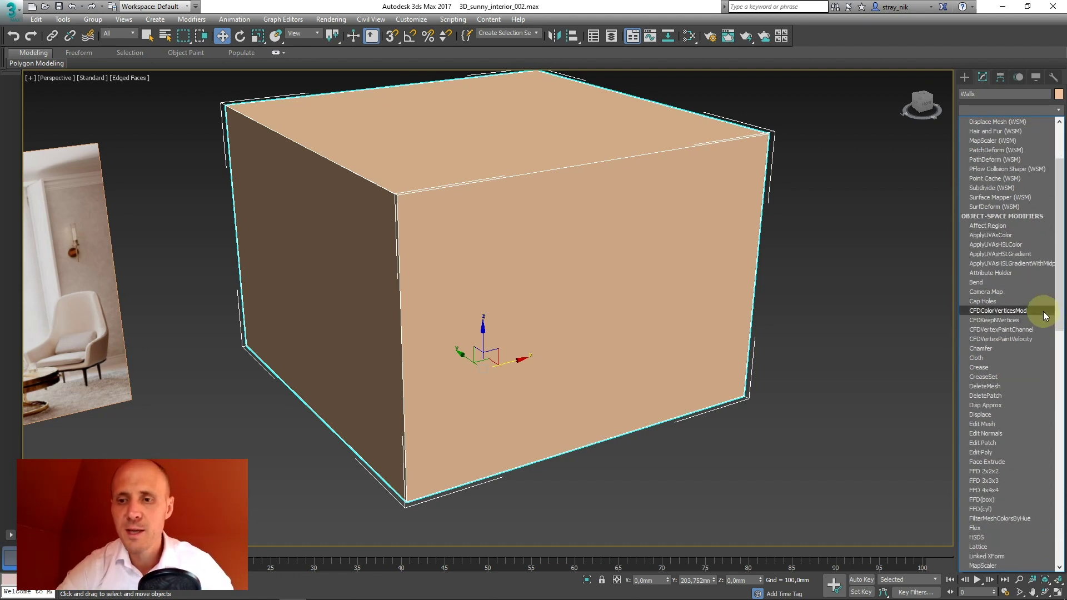
pyautogui.scroll(-6, 1037, 322)
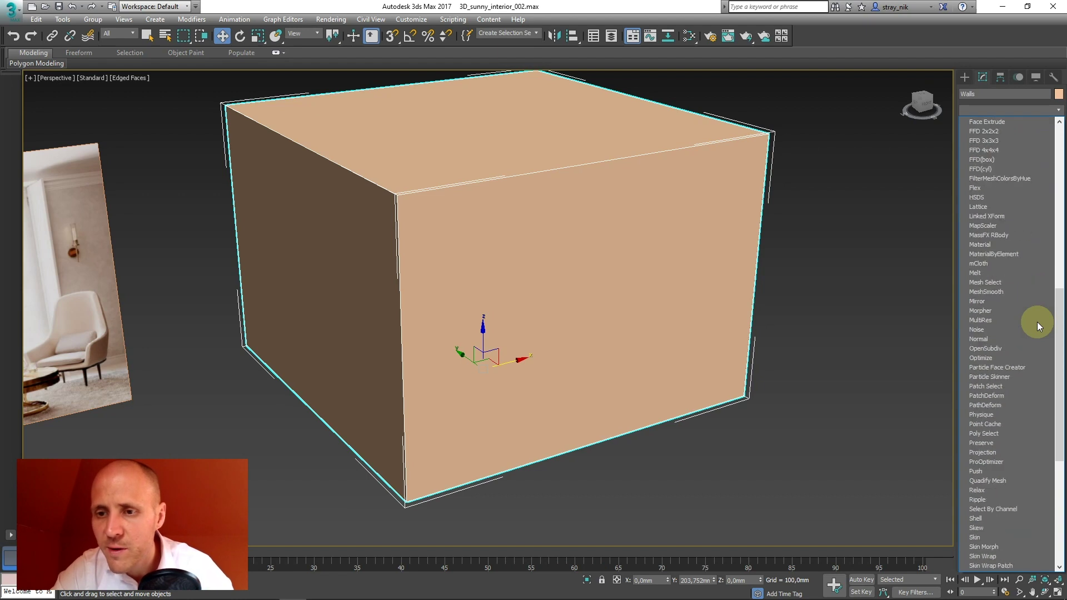
pyautogui.click(979, 229)
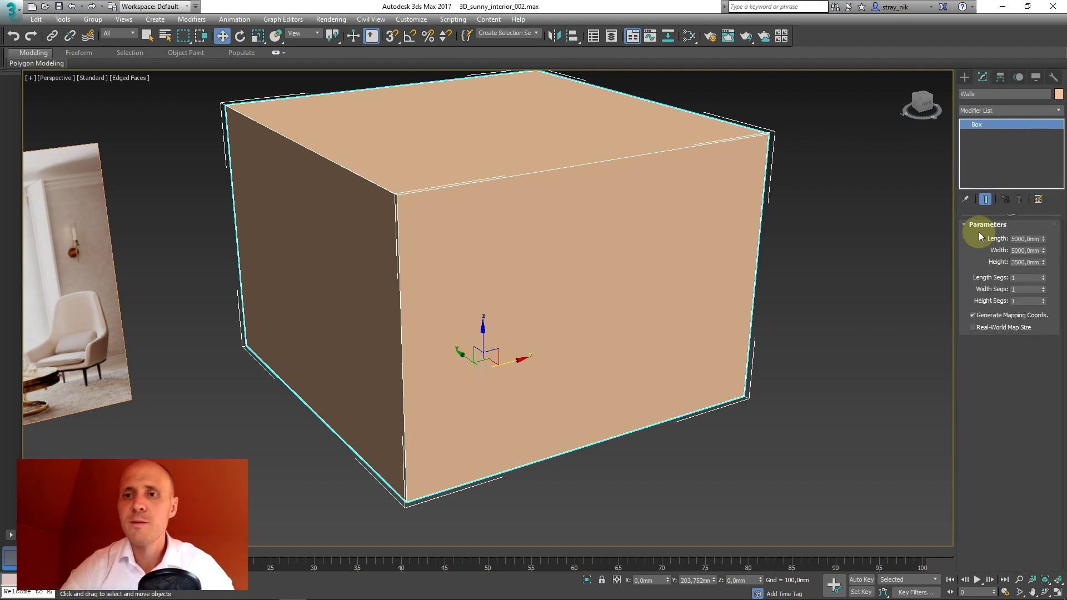
# Step: Show the modifier set as buttons above the stack and open the modifier set configuration
pyautogui.rightClick(978, 113)
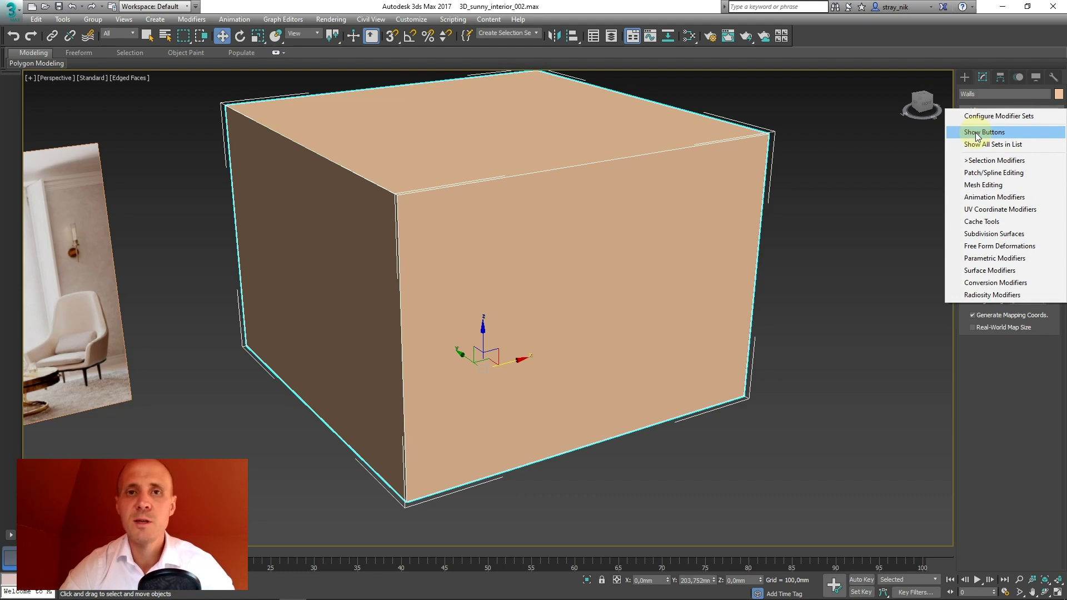
pyautogui.click(976, 132)
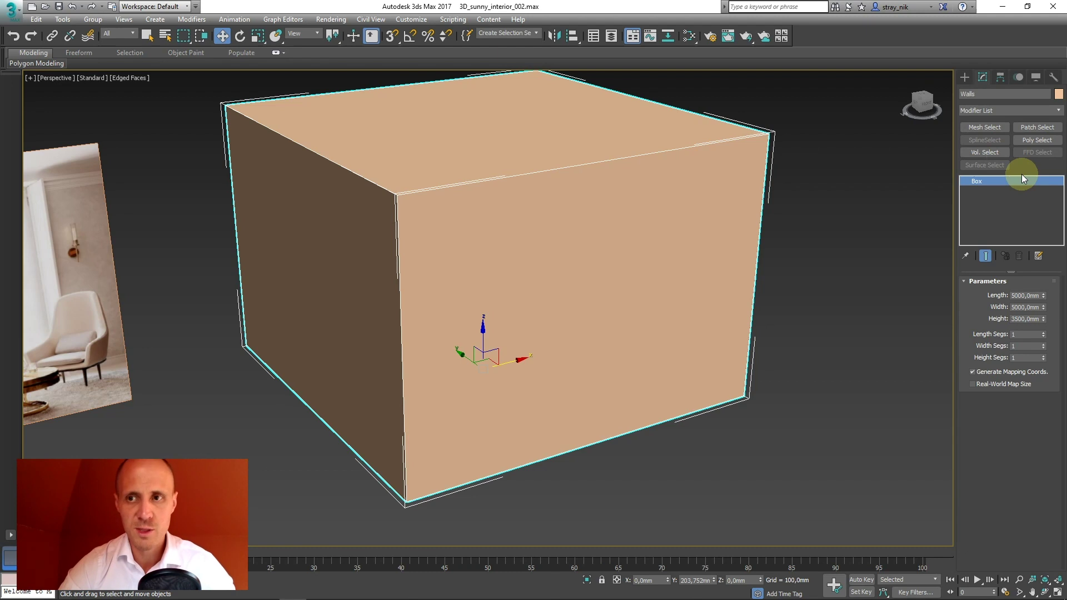
pyautogui.rightClick(991, 114)
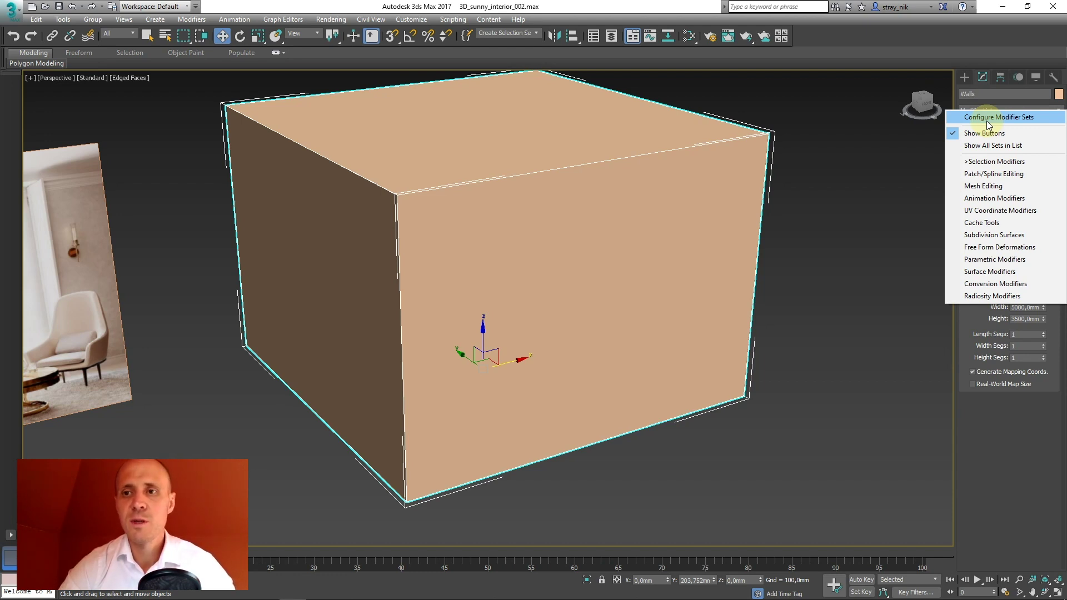
pyautogui.click(988, 118)
pyautogui.moveTo(599, 195); pyautogui.dragTo(526, 104)
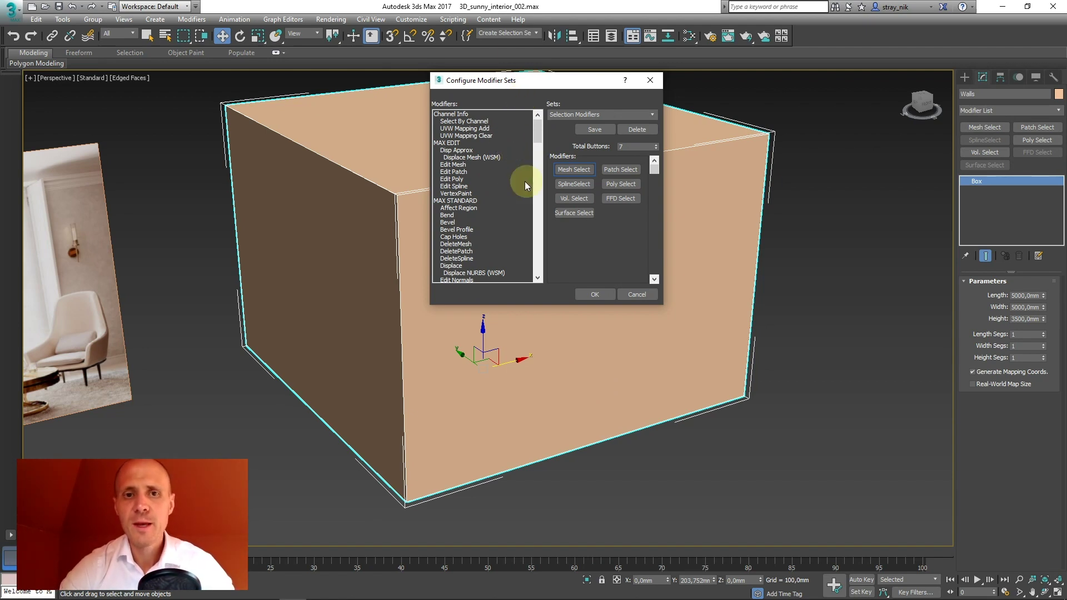
# Step: Replace the Mesh Select button in the modifier set with Edit Poly, marking up the assignment in red and clearing the markup
pyautogui.click(455, 179)
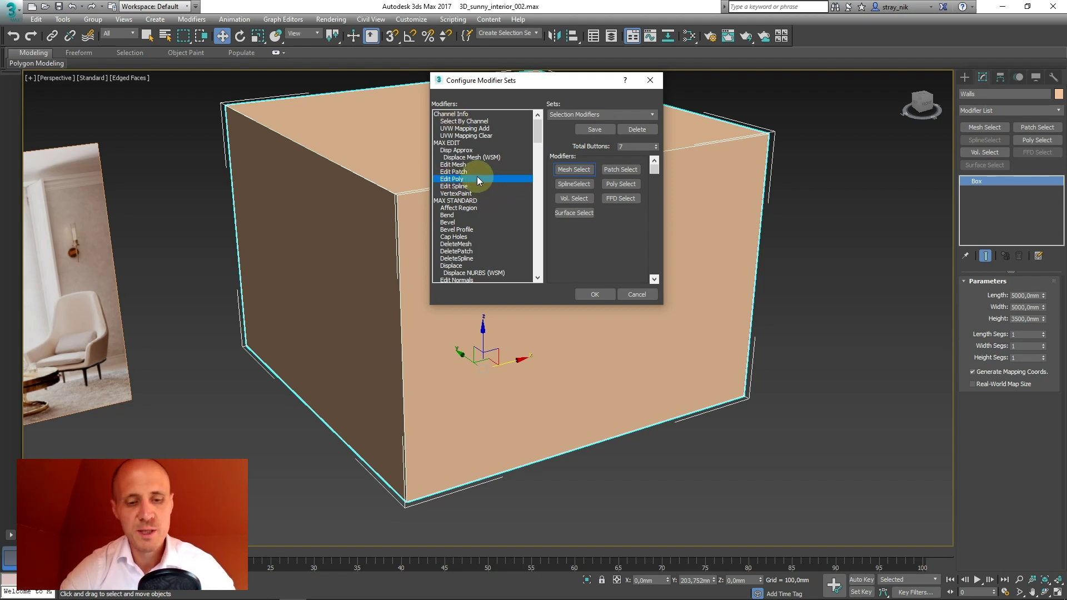
pyautogui.moveTo(453, 94)
pyautogui.mouseDown()
pyautogui.moveTo(455, 124)
pyautogui.moveTo(422, 89)
pyautogui.mouseUp()
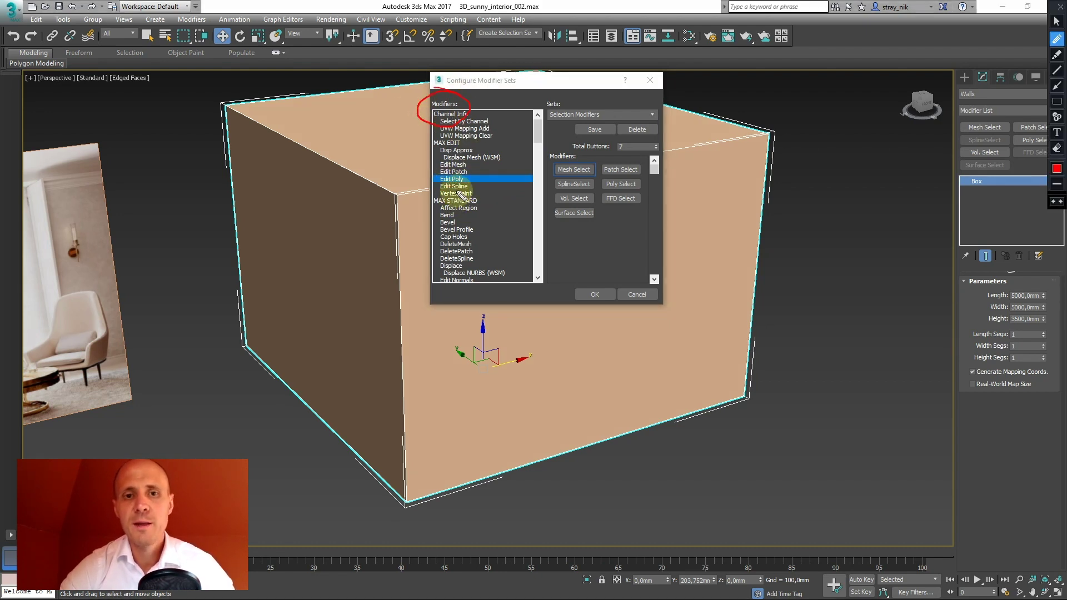
pyautogui.moveTo(476, 179)
pyautogui.mouseDown()
pyautogui.moveTo(556, 161)
pyautogui.moveTo(563, 176)
pyautogui.mouseUp()
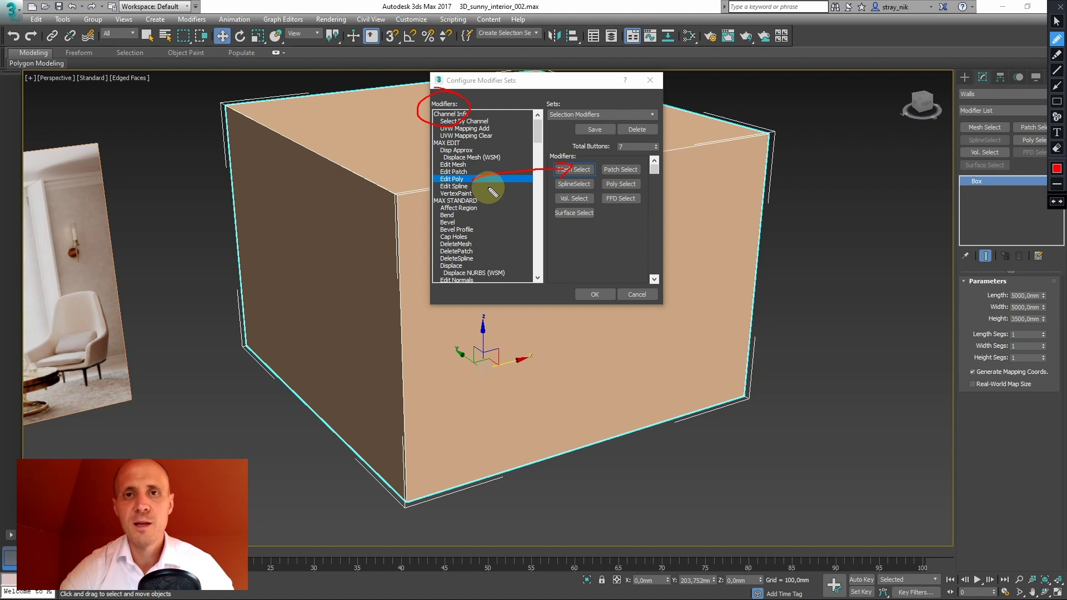
pyautogui.press('Escape')
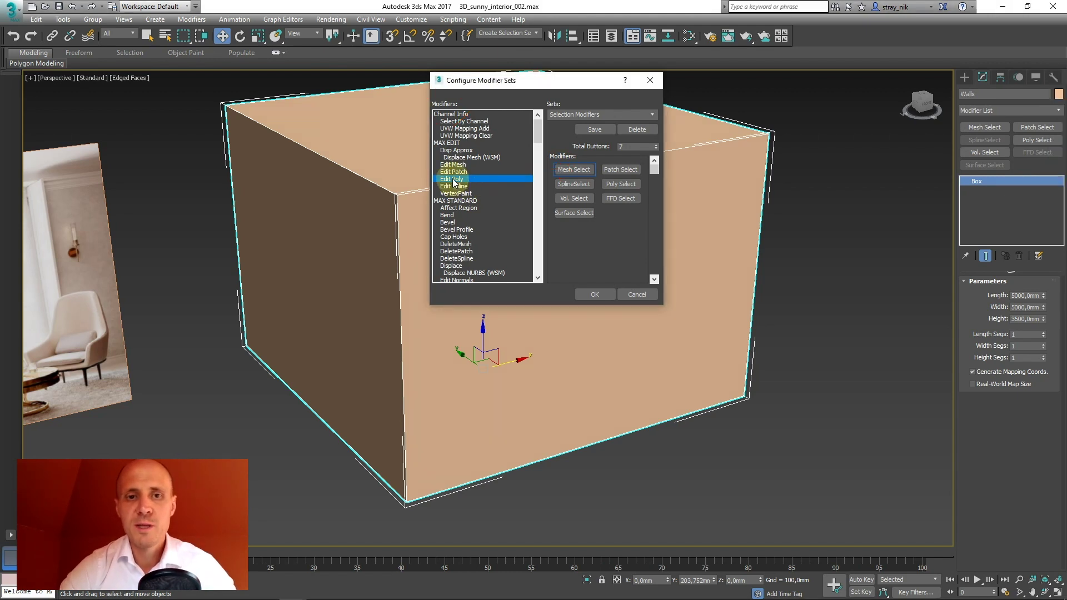
pyautogui.click(568, 171)
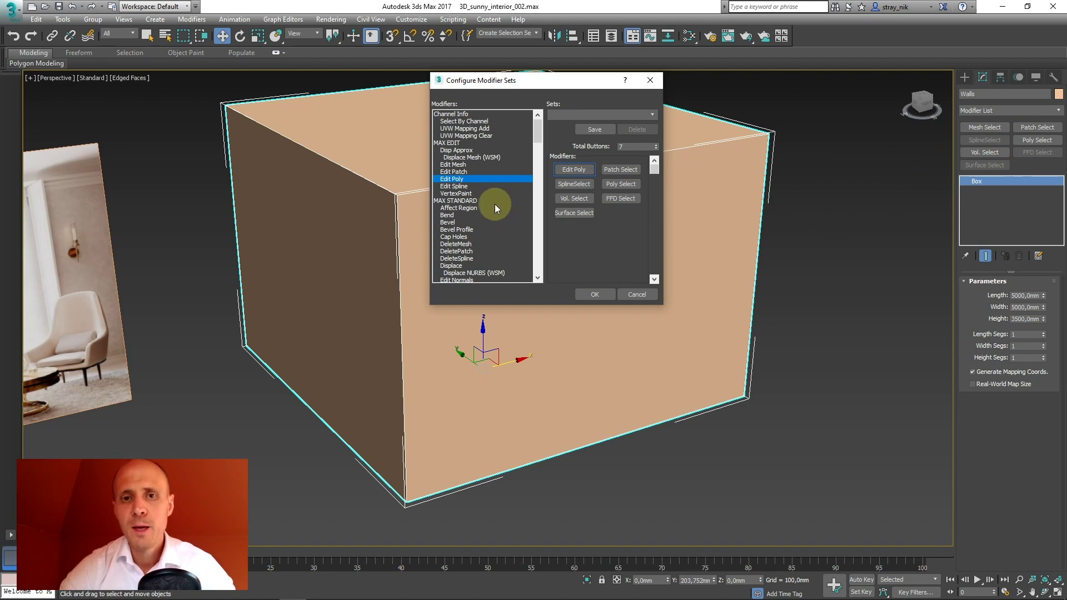
# Step: Replace the Patch Select, SplineSelect, Poly Select and Vol. Select buttons with Edit Spline, Bend, Extrude and FFD(box)
pyautogui.moveTo(454, 187); pyautogui.dragTo(622, 166)
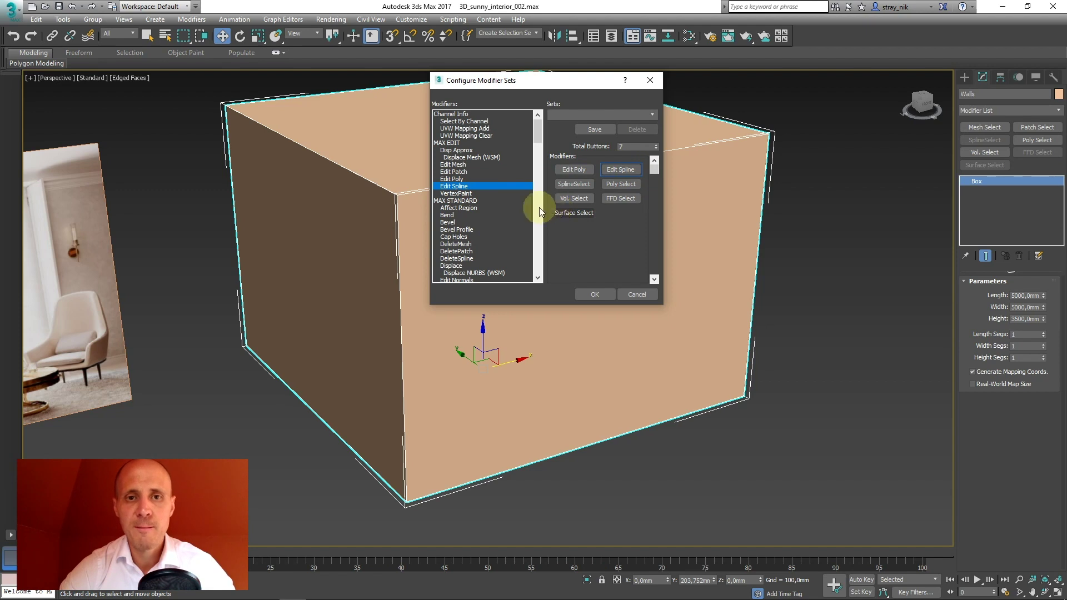
pyautogui.moveTo(451, 219); pyautogui.dragTo(562, 189)
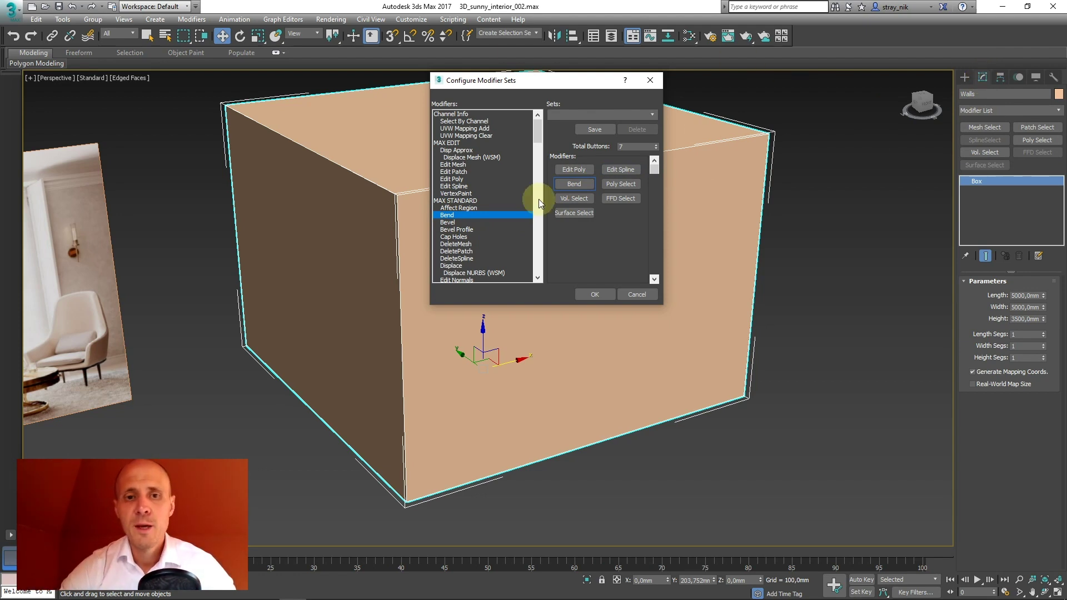
pyautogui.click(538, 277)
pyautogui.click(538, 277)
pyautogui.click(538, 277)
pyautogui.click(538, 277)
pyautogui.click(538, 277)
pyautogui.click(539, 277)
pyautogui.click(538, 277)
pyautogui.click(538, 277)
pyautogui.click(538, 277)
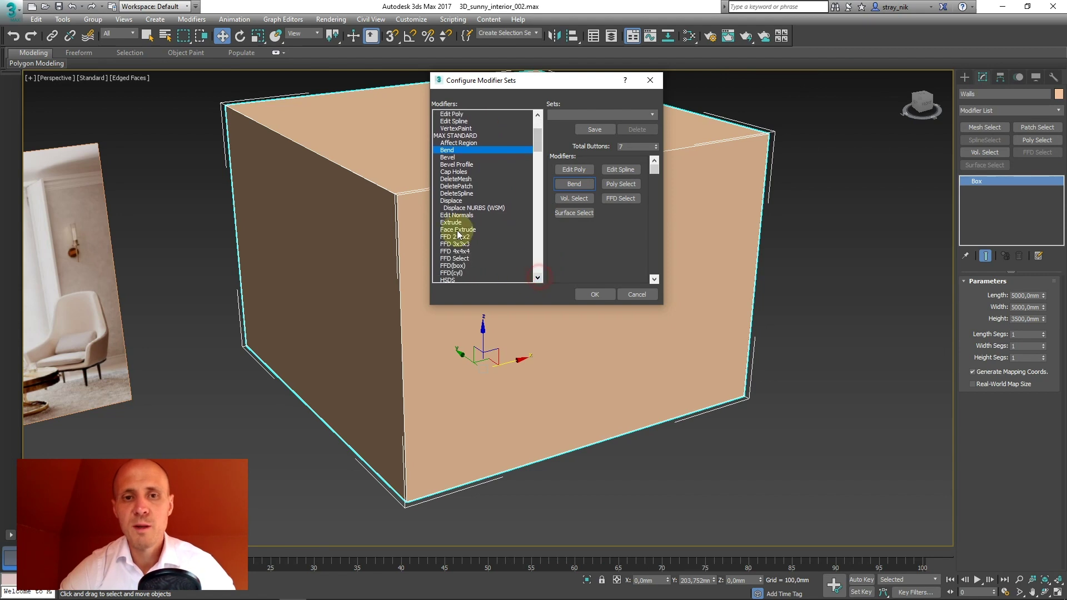
pyautogui.moveTo(451, 221); pyautogui.dragTo(622, 185)
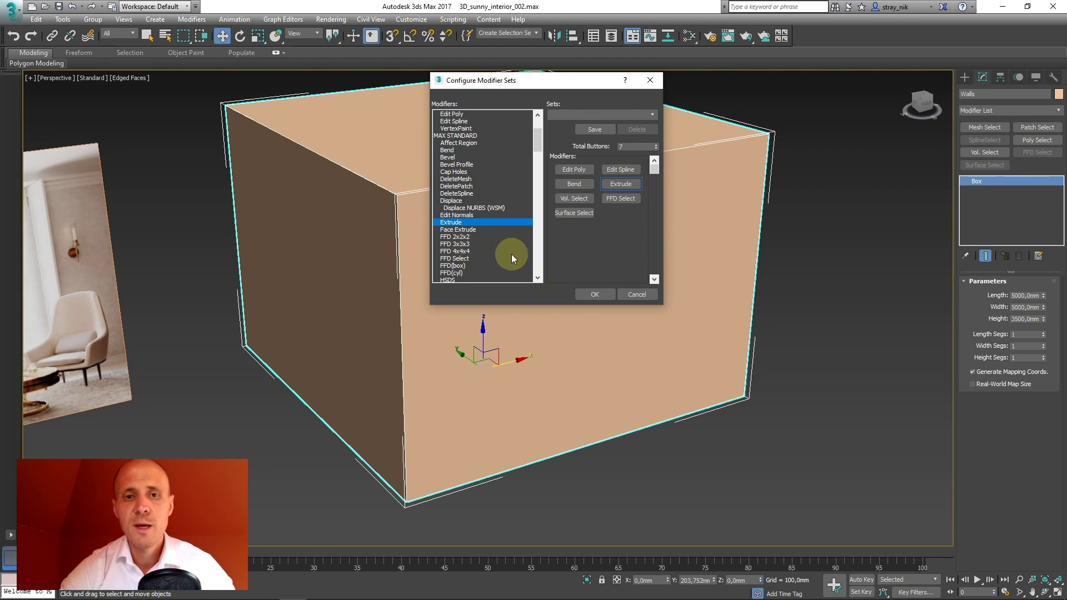
pyautogui.click(537, 278)
pyautogui.click(537, 278)
pyautogui.click(536, 278)
pyautogui.click(537, 277)
pyautogui.moveTo(452, 236); pyautogui.dragTo(574, 196)
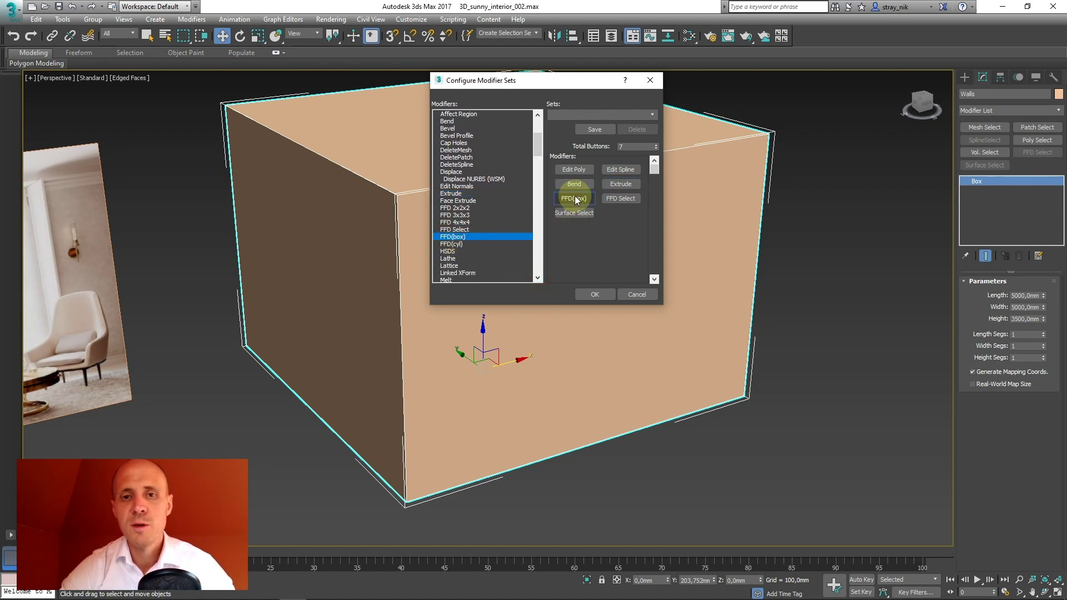
# Step: Increase the modifier set's total buttons to 12, circle the count in red and clear the markup
pyautogui.click(656, 144)
pyautogui.click(656, 144)
pyautogui.click(656, 144)
pyautogui.click(655, 144)
pyautogui.click(656, 144)
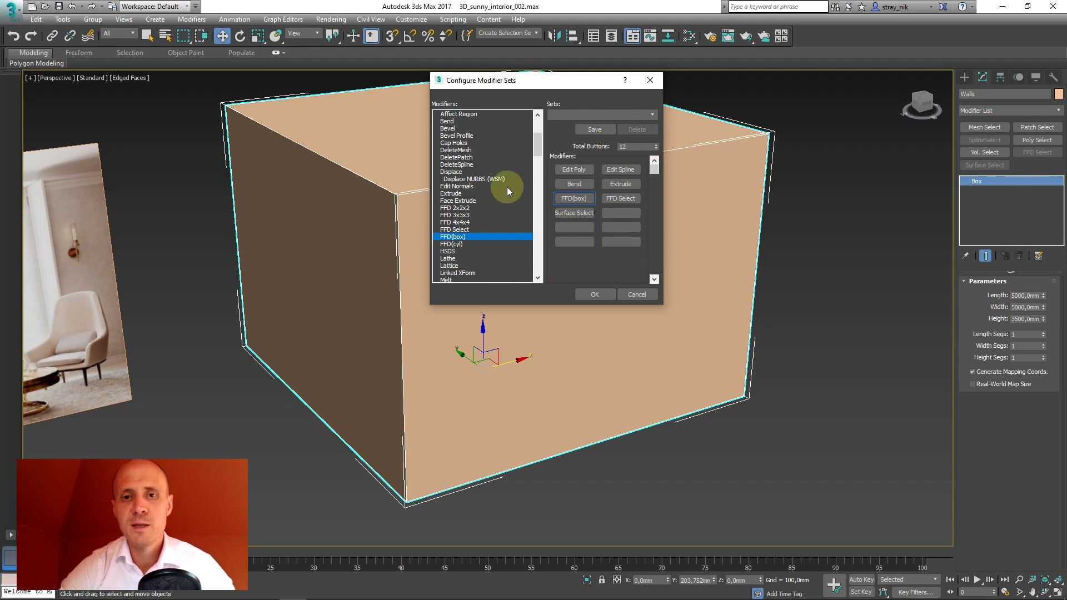
pyautogui.moveTo(617, 142)
pyautogui.mouseDown()
pyautogui.moveTo(617, 162)
pyautogui.moveTo(595, 142)
pyautogui.mouseUp()
pyautogui.press('Escape')
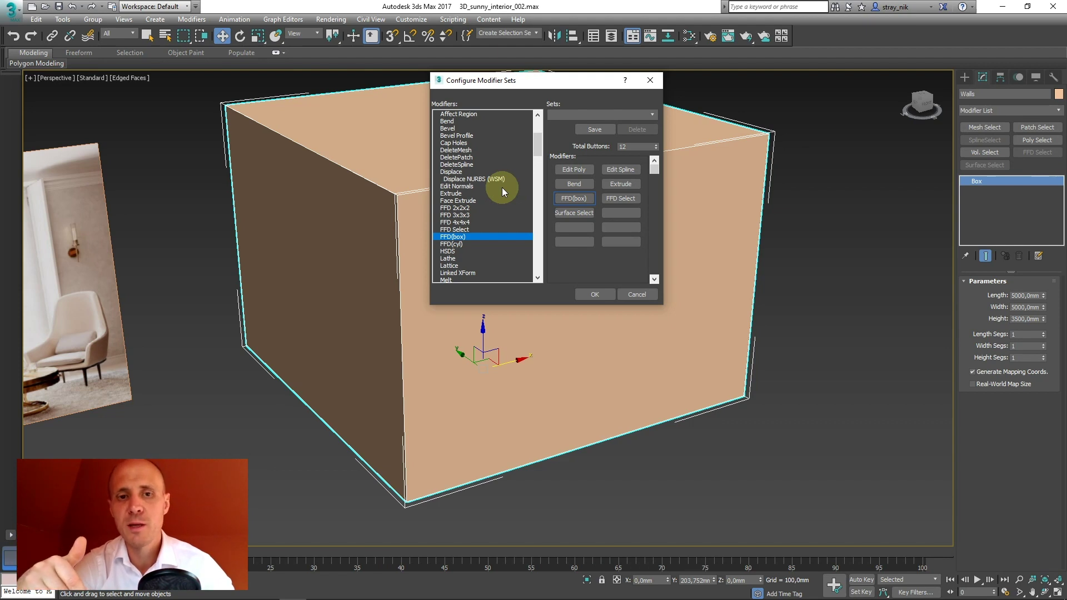
# Step: Replace the Surface Select button with Lathe and assign Mirror to the empty button beside it
pyautogui.moveTo(450, 262); pyautogui.dragTo(579, 216)
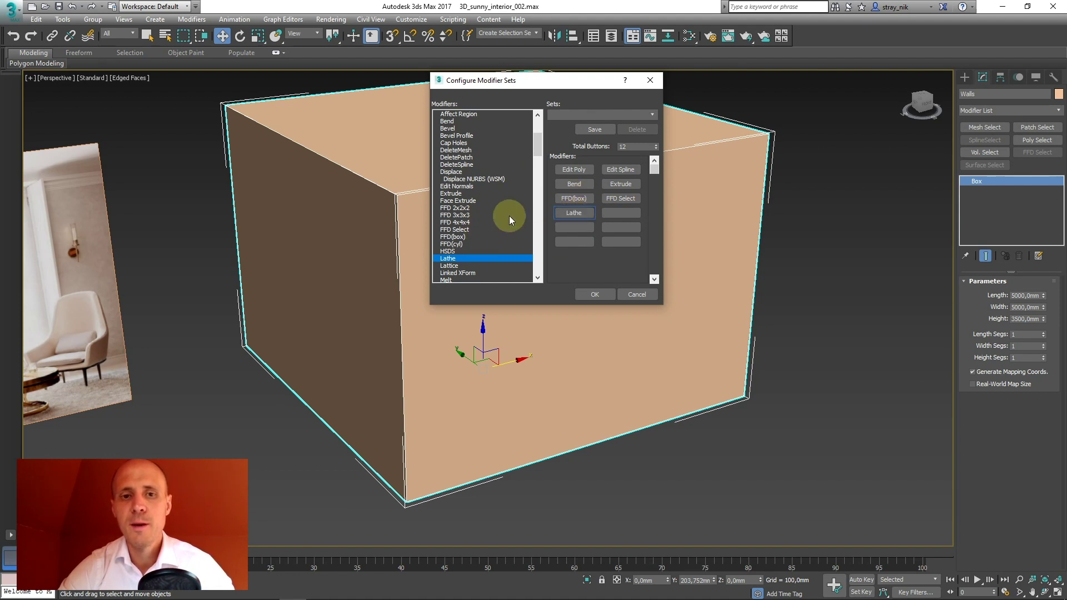
pyautogui.click(537, 277)
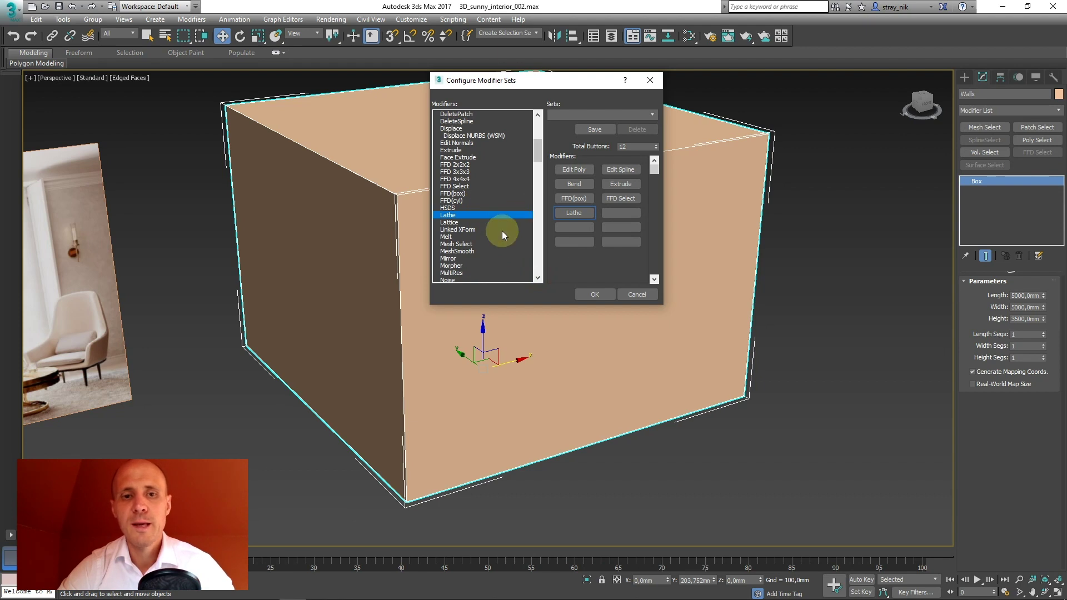
pyautogui.scroll(-3, 478, 233)
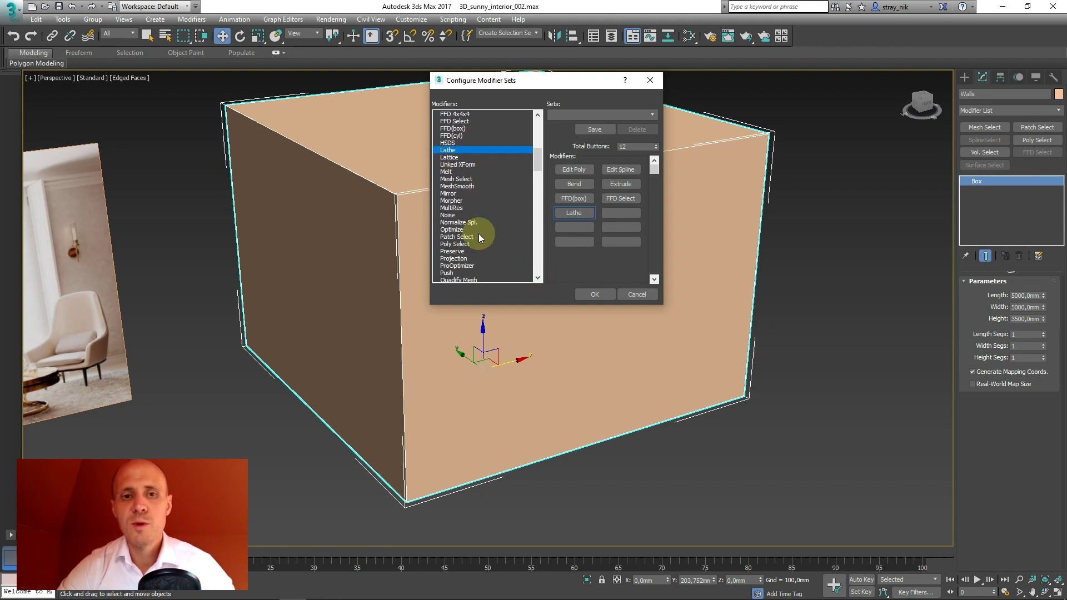
pyautogui.moveTo(444, 195); pyautogui.dragTo(620, 214)
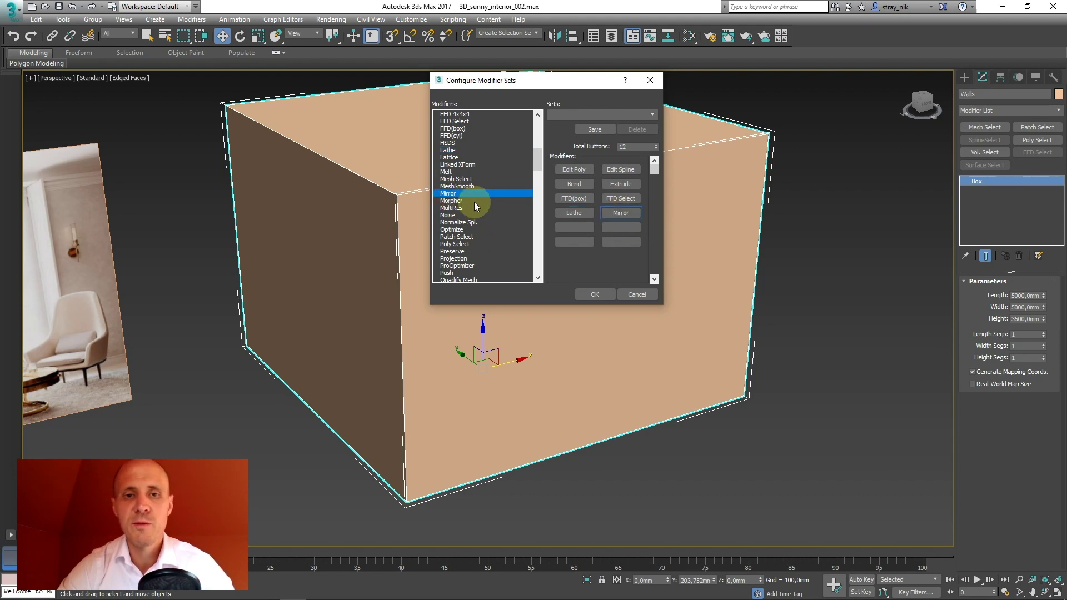
# Step: Assign the Shell and Sweep modifiers to the next two empty buttons of the modifier set
pyautogui.scroll(-2, 481, 193)
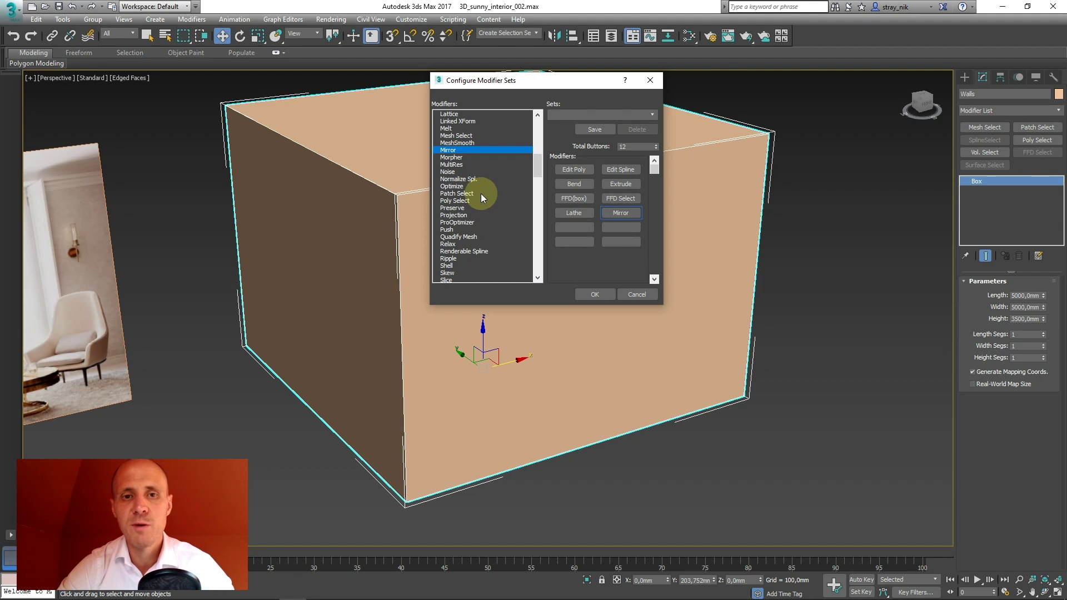
pyautogui.scroll(-2, 493, 227)
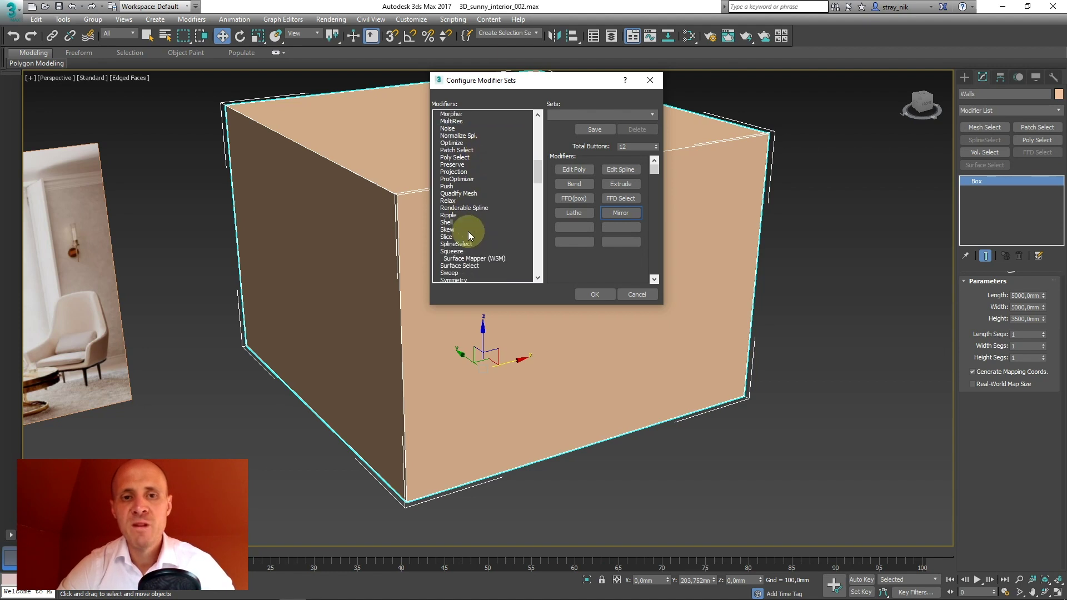
pyautogui.moveTo(448, 222); pyautogui.dragTo(573, 226)
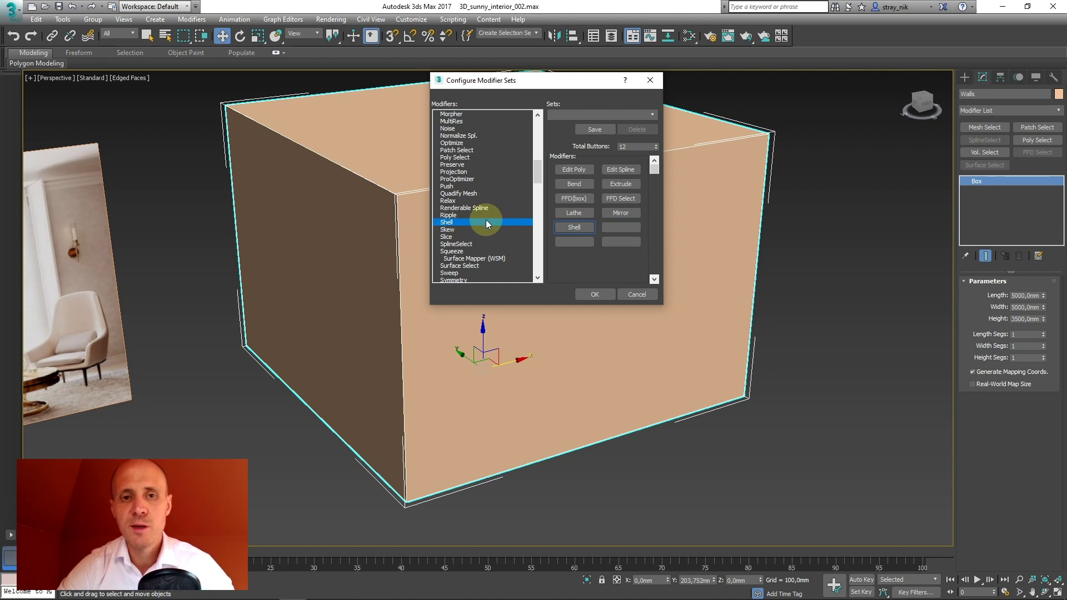
pyautogui.click(537, 278)
pyautogui.moveTo(467, 266); pyautogui.dragTo(619, 228)
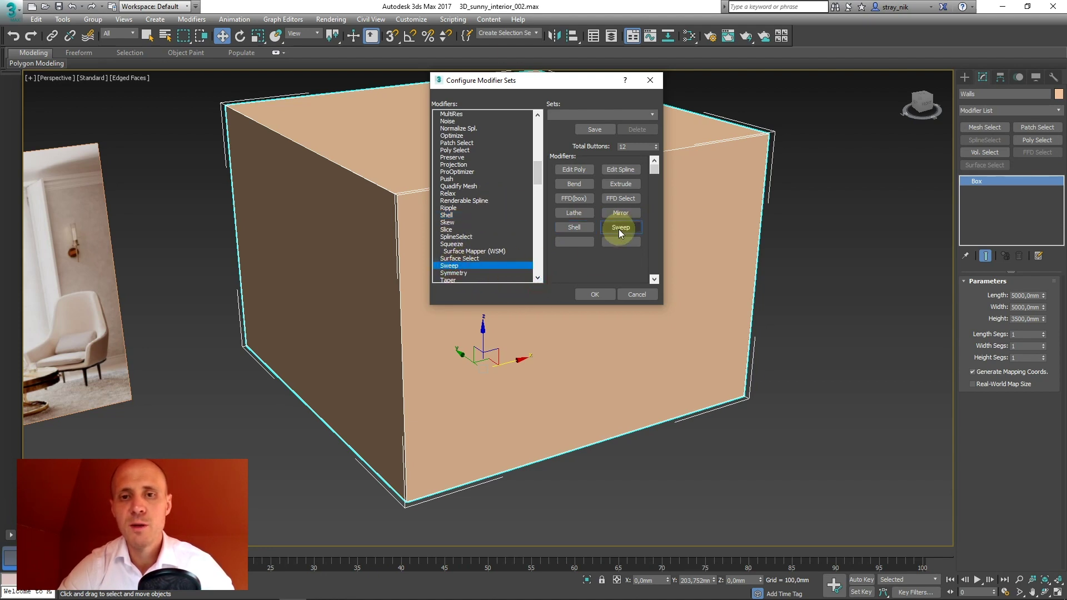
# Step: Replace the Mirror button with Symmetry and assign TurboSmooth to the next empty button of the modifier set
pyautogui.moveTo(536, 167); pyautogui.dragTo(536, 183)
pyautogui.moveTo(458, 186); pyautogui.dragTo(611, 215)
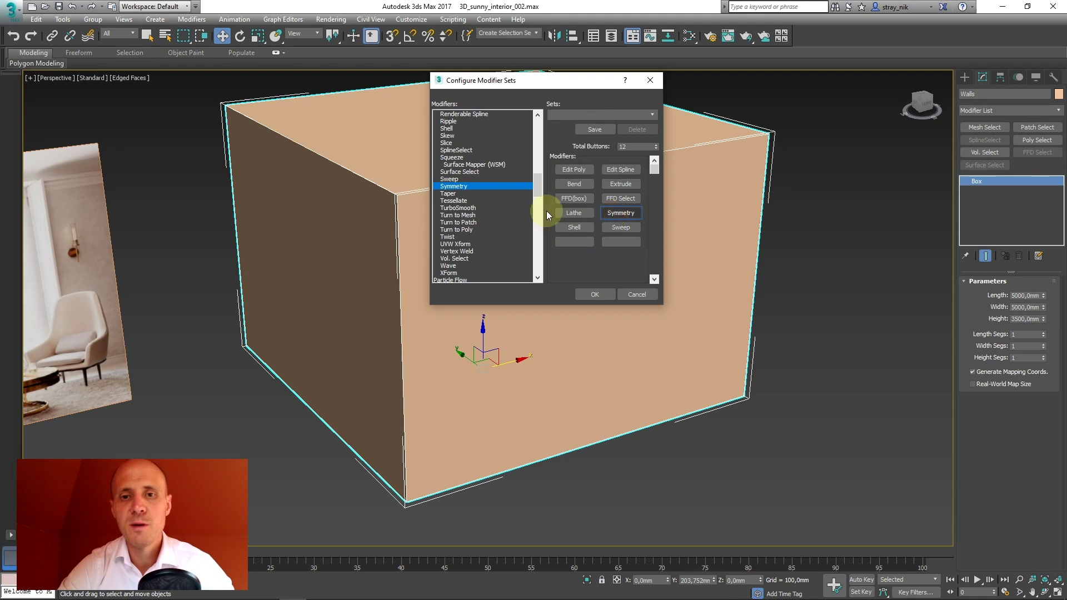
pyautogui.moveTo(536, 176); pyautogui.dragTo(535, 182)
pyautogui.moveTo(448, 181); pyautogui.dragTo(564, 238)
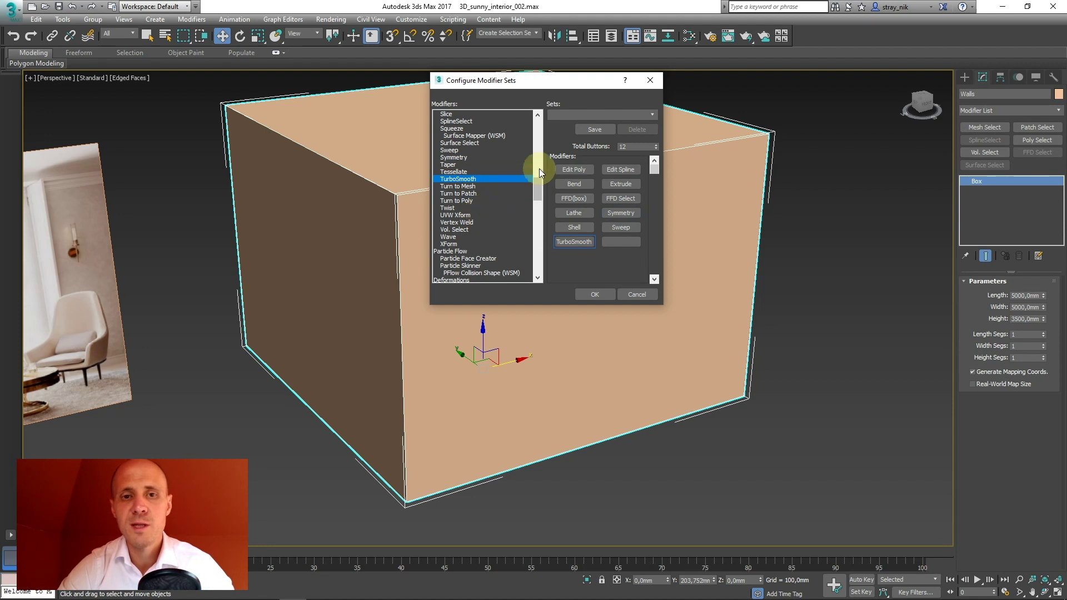
pyautogui.moveTo(539, 187)
pyautogui.mouseDown()
pyautogui.moveTo(529, 253)
pyautogui.moveTo(529, 185)
pyautogui.mouseUp()
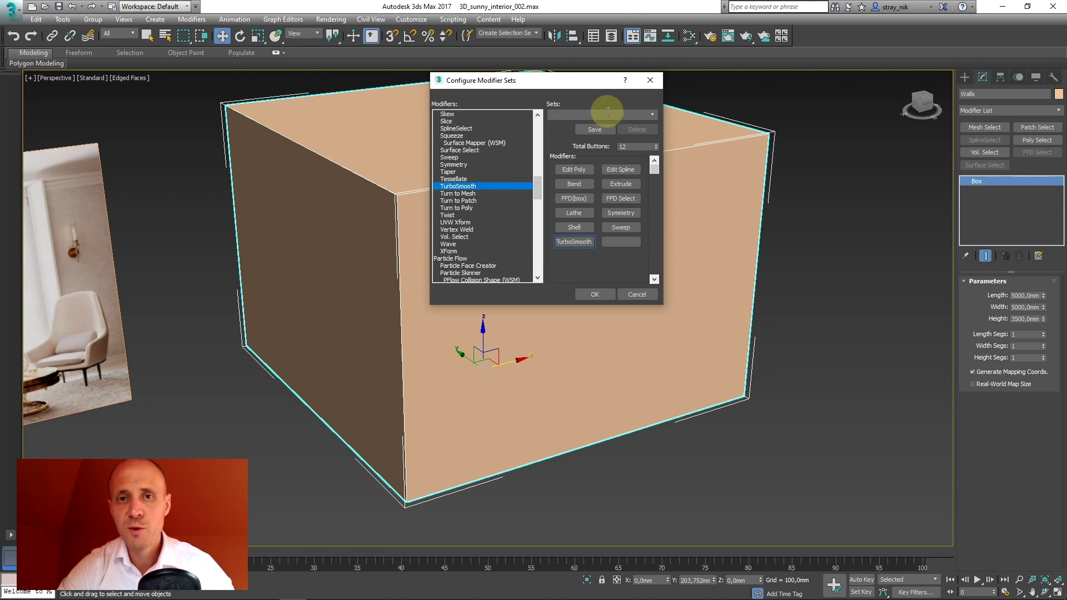
# Step: Replace the FFD Select button with TurboSmooth, reduce the total buttons to 10 and accept the modifier set
pyautogui.click(655, 149)
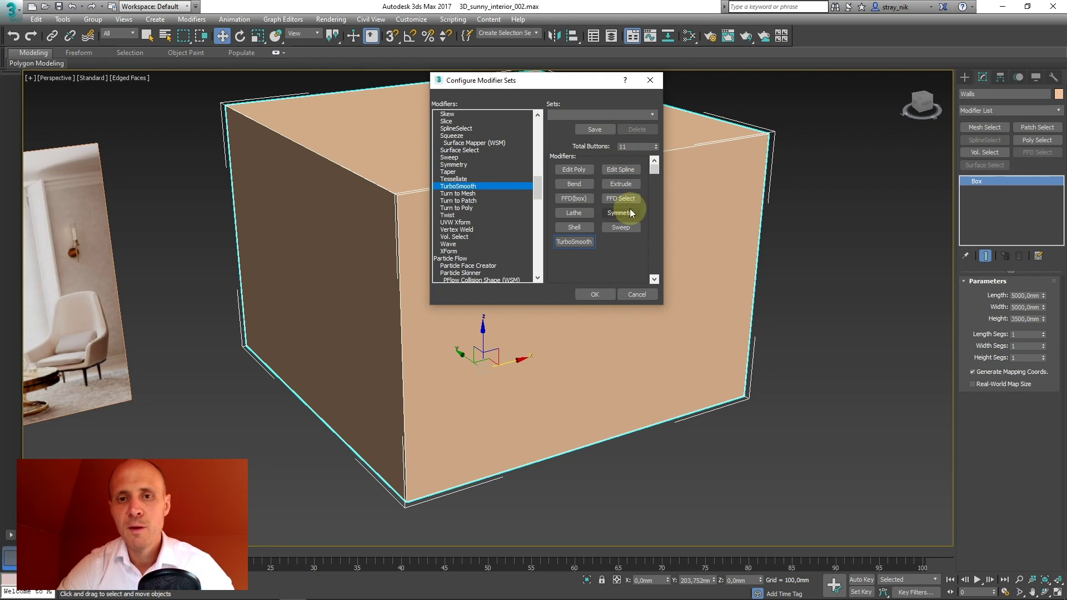
pyautogui.moveTo(458, 186); pyautogui.dragTo(622, 199)
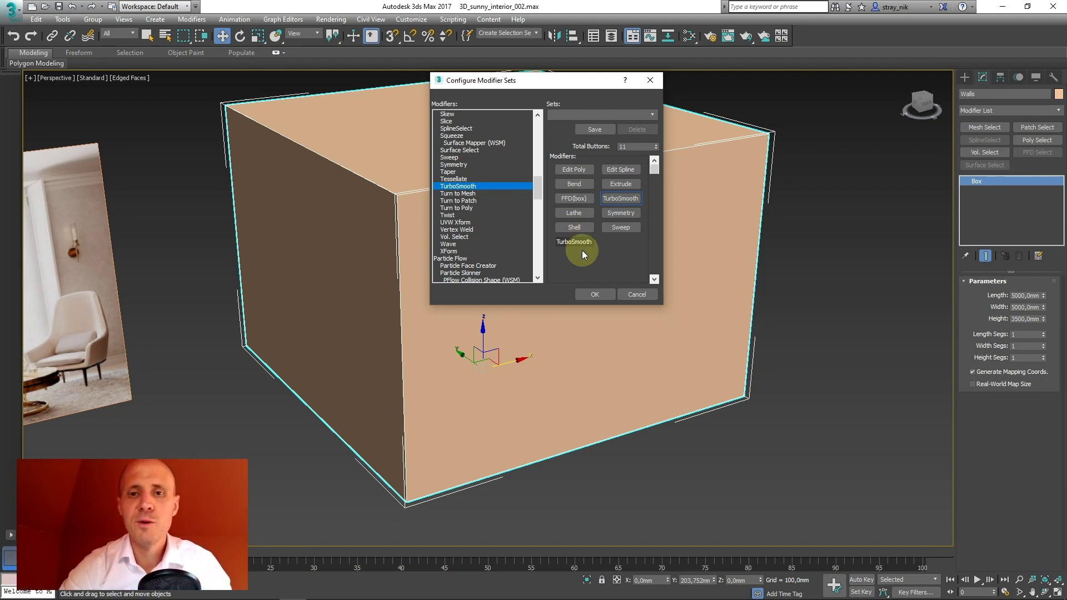
pyautogui.click(655, 148)
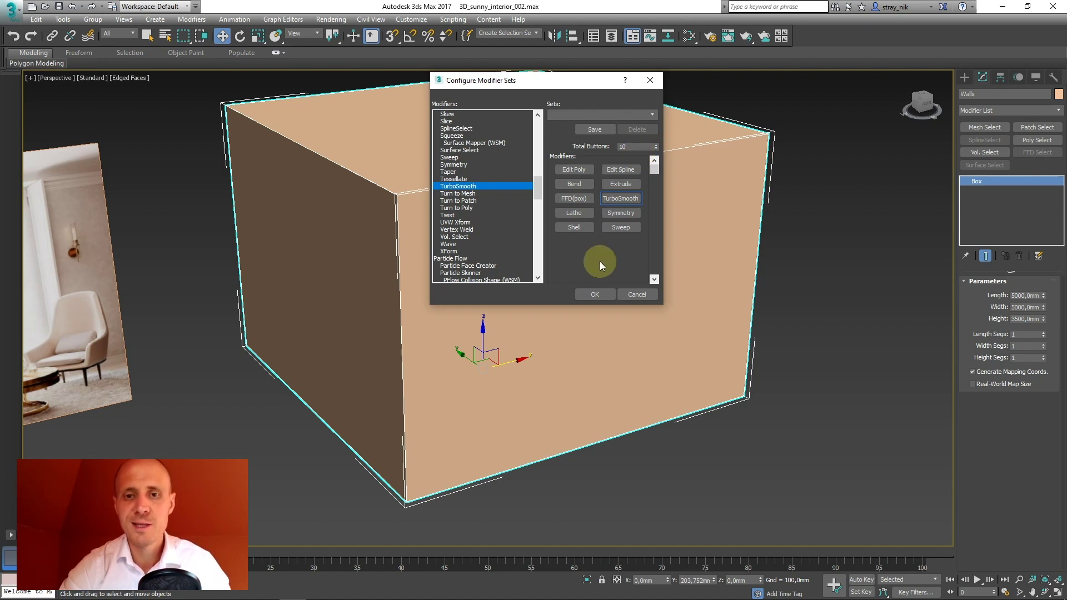
pyautogui.click(592, 294)
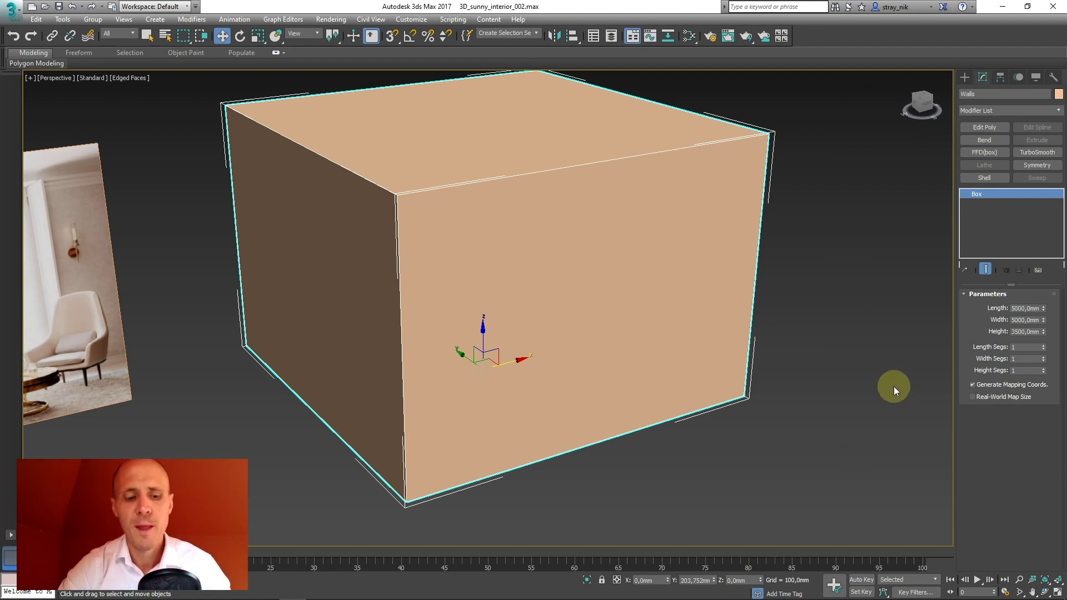
# Step: Mark the command panel's edge in red, clear the markup and widen the panel by one column
pyautogui.hotkey('ctrl', 'alt', 'd')
pyautogui.moveTo(949, 268)
pyautogui.mouseDown()
pyautogui.moveTo(959, 272)
pyautogui.moveTo(945, 303)
pyautogui.moveTo(946, 287)
pyautogui.moveTo(957, 297)
pyautogui.moveTo(951, 289)
pyautogui.moveTo(945, 319)
pyautogui.mouseUp()
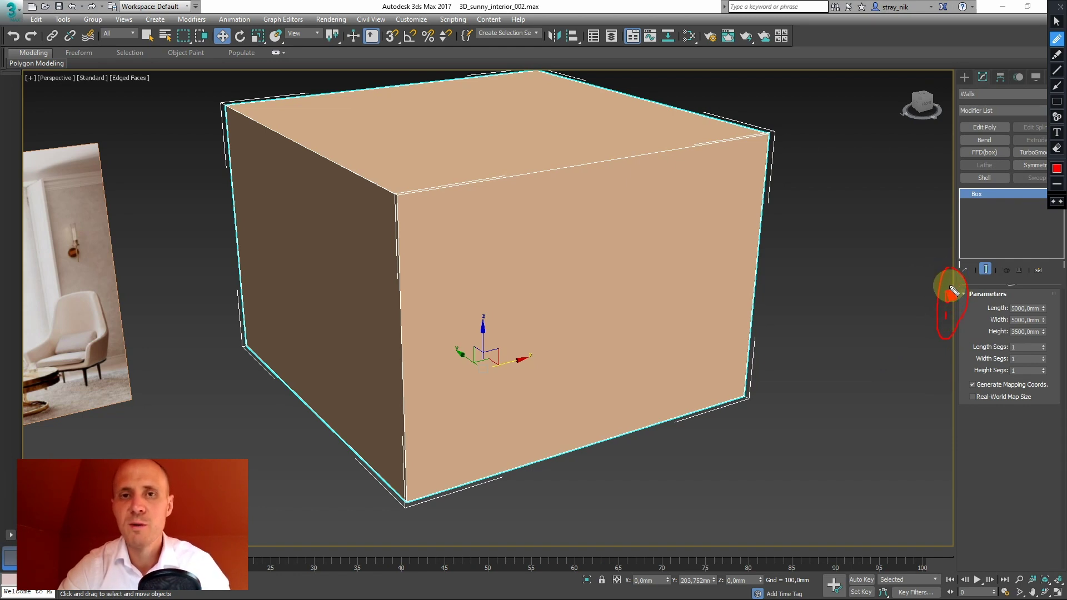
pyautogui.hotkey('ctrl', 'shift', '2')
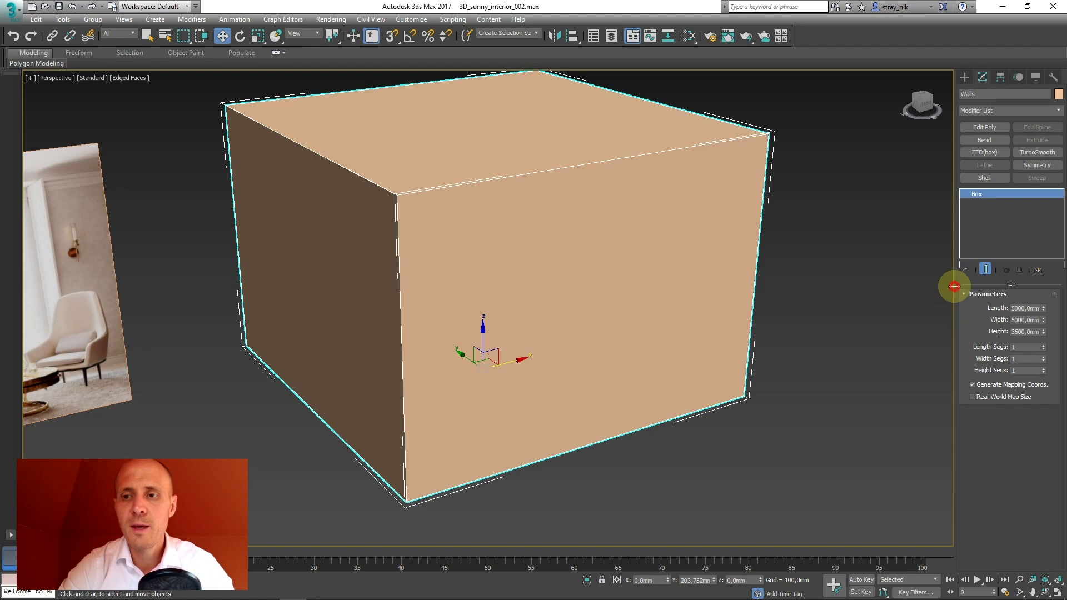
pyautogui.moveTo(954, 286); pyautogui.dragTo(917, 286)
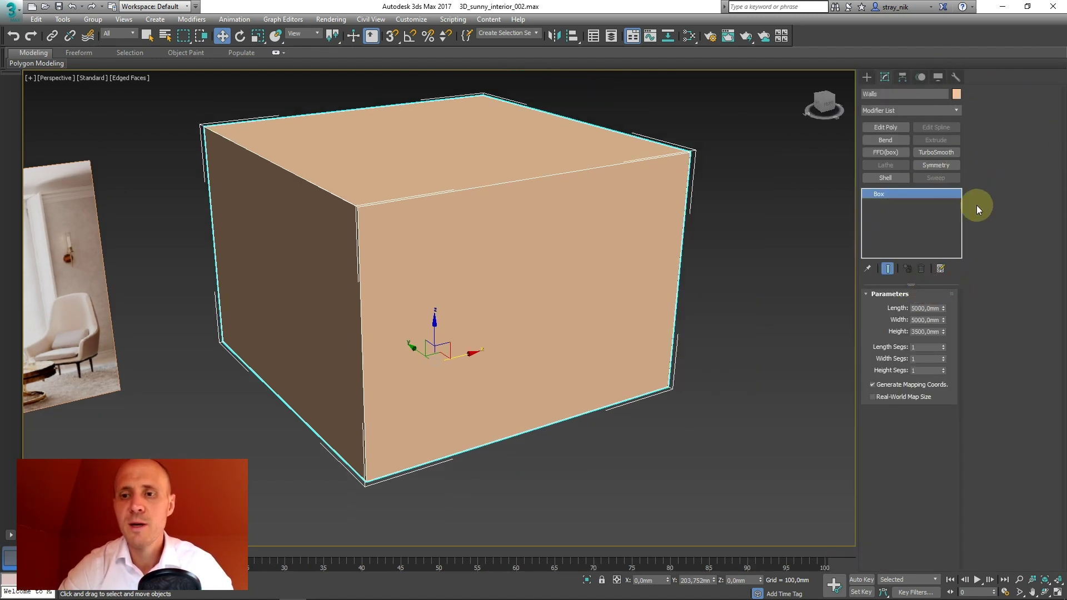
# Step: Draw red marks on both columns of the widened command panel and clear them
pyautogui.hotkey('ctrl', 'shift', '2')
pyautogui.moveTo(905, 453); pyautogui.dragTo(919, 478)
pyautogui.moveTo(990, 412); pyautogui.dragTo(1018, 452)
pyautogui.hotkey('ctrl', 'shift', '2')
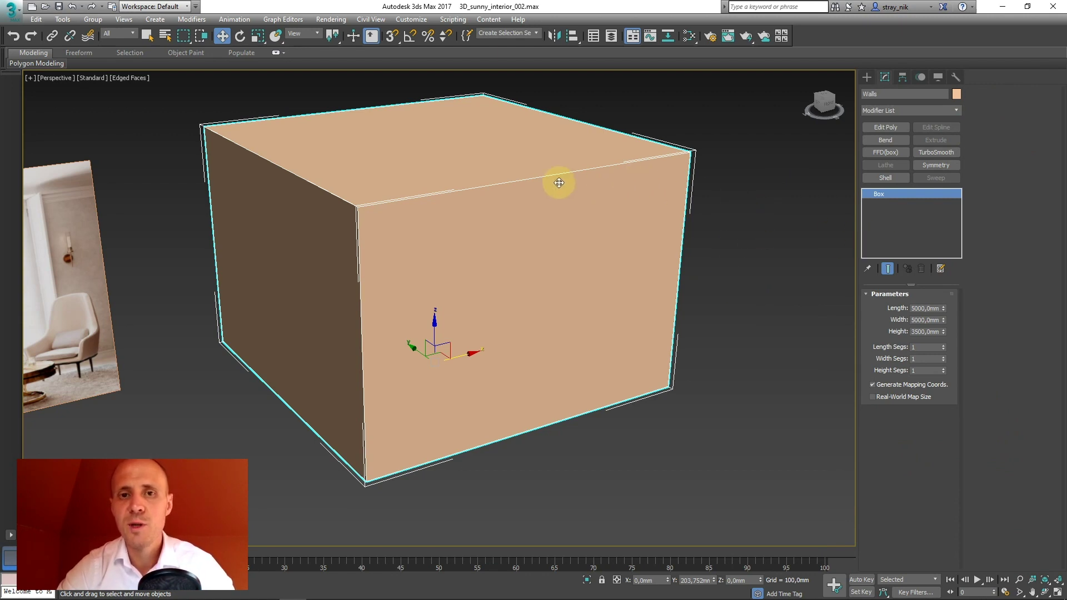
# Step: Apply the Edit Poly modifier to the Walls box
pyautogui.moveTo(558, 181); pyautogui.dragTo(621, 175, button='middle')
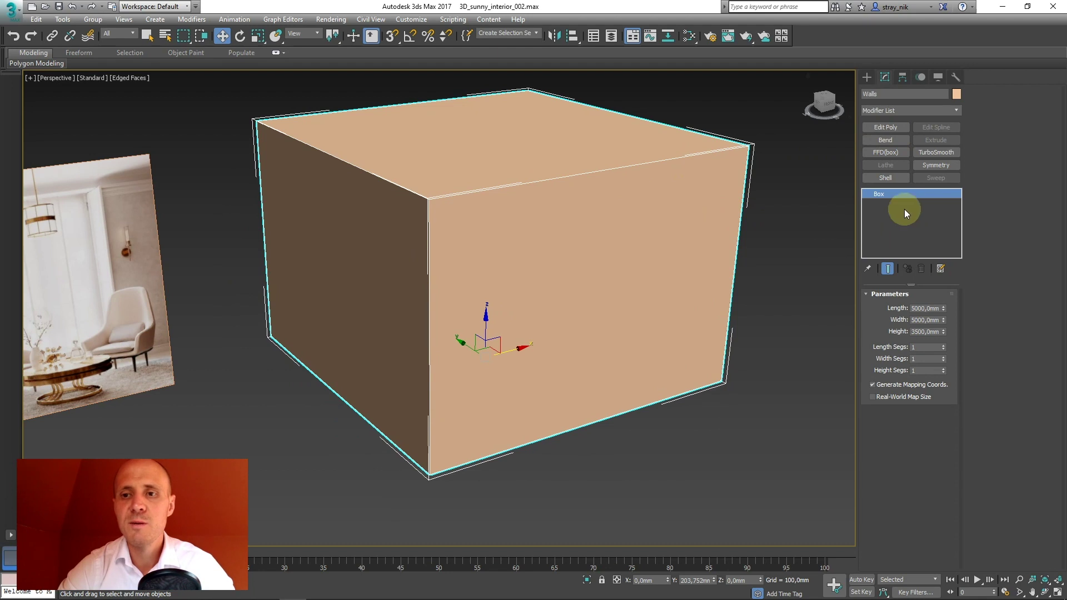
pyautogui.click(879, 109)
pyautogui.click(879, 109)
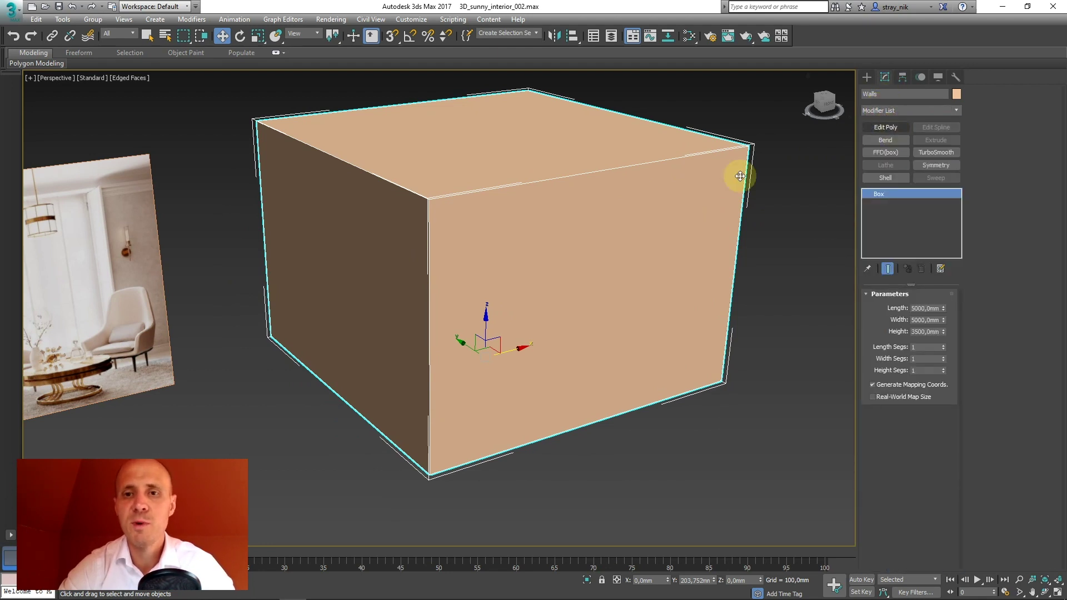
pyautogui.moveTo(572, 161); pyautogui.dragTo(556, 167, button='middle')
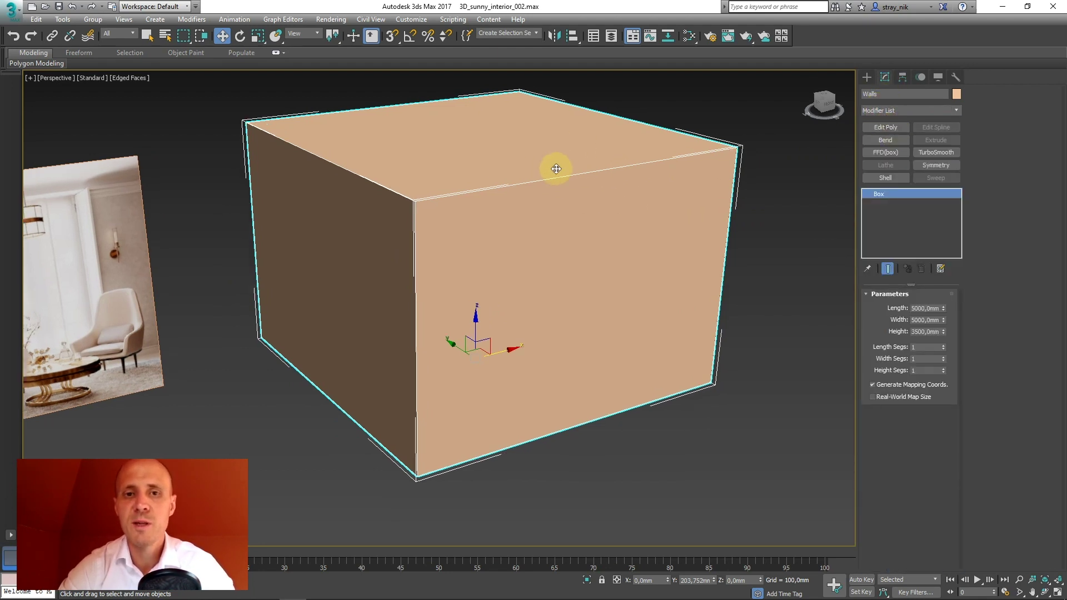
pyautogui.click(880, 127)
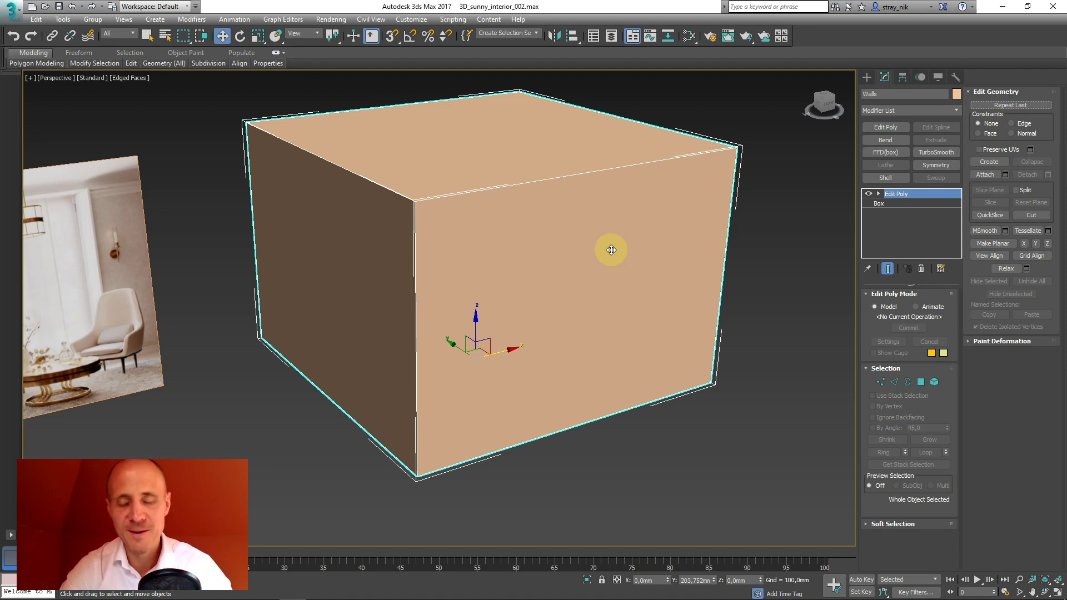
# Step: Sketch a red 1 and a grid of two vertical and two horizontal lines over a wall face, and clear the markup
pyautogui.keyDown('alt'); pyautogui.moveTo(508, 193); pyautogui.dragTo(595, 188, button='middle'); pyautogui.keyUp('alt')
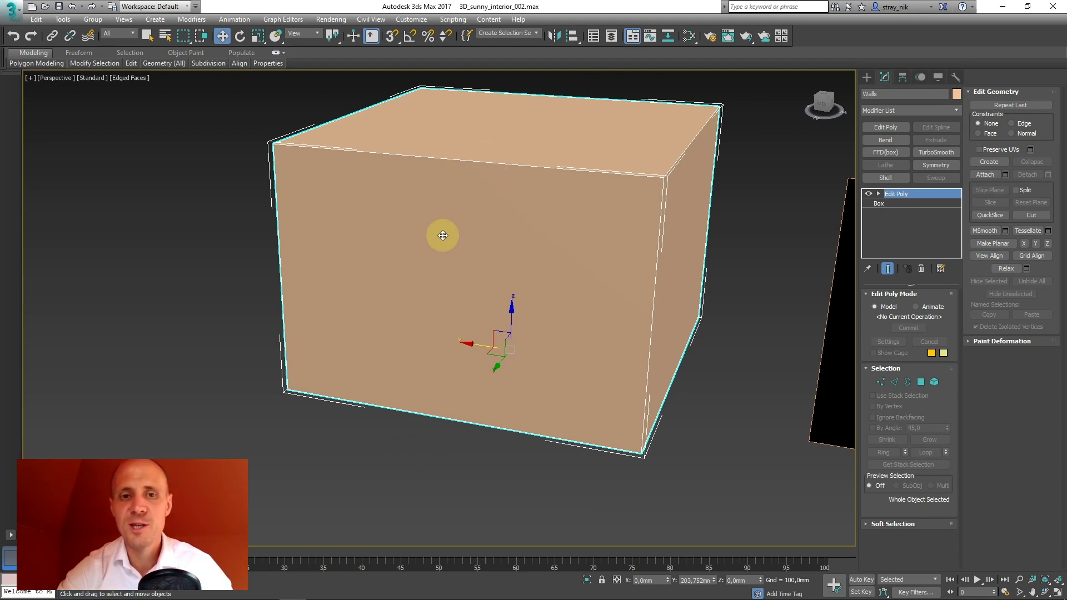
pyautogui.hotkey('ctrl', 'alt', 'd')
pyautogui.moveTo(433, 249)
pyautogui.mouseDown()
pyautogui.moveTo(450, 293)
pyautogui.moveTo(486, 291)
pyautogui.mouseUp()
pyautogui.moveTo(403, 158); pyautogui.dragTo(414, 392)
pyautogui.moveTo(505, 194); pyautogui.dragTo(492, 439)
pyautogui.moveTo(253, 211); pyautogui.dragTo(667, 222)
pyautogui.moveTo(307, 325); pyautogui.dragTo(684, 323)
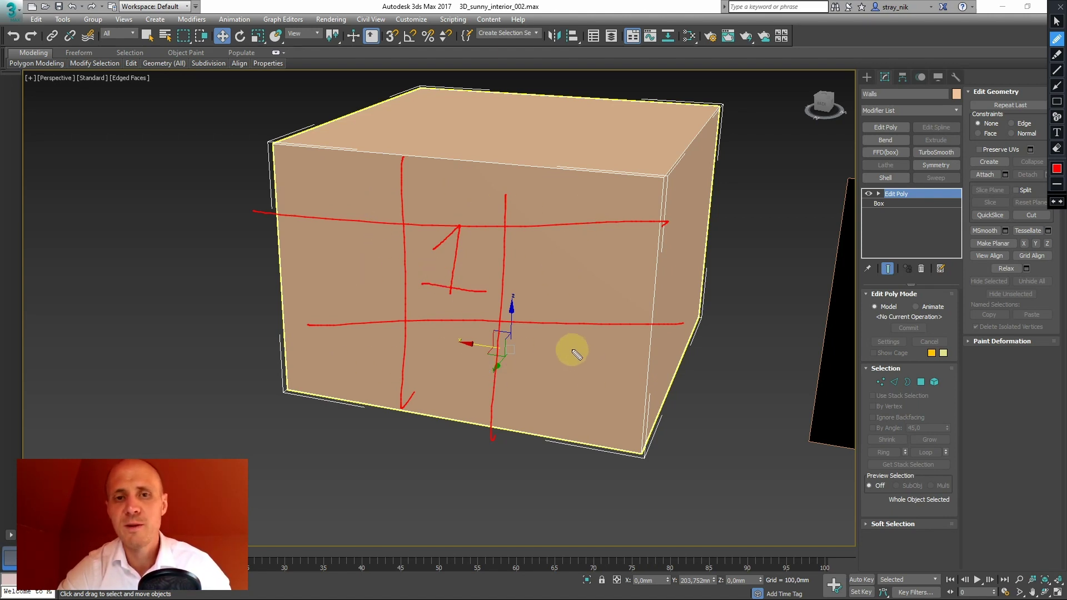
pyautogui.press('Escape')
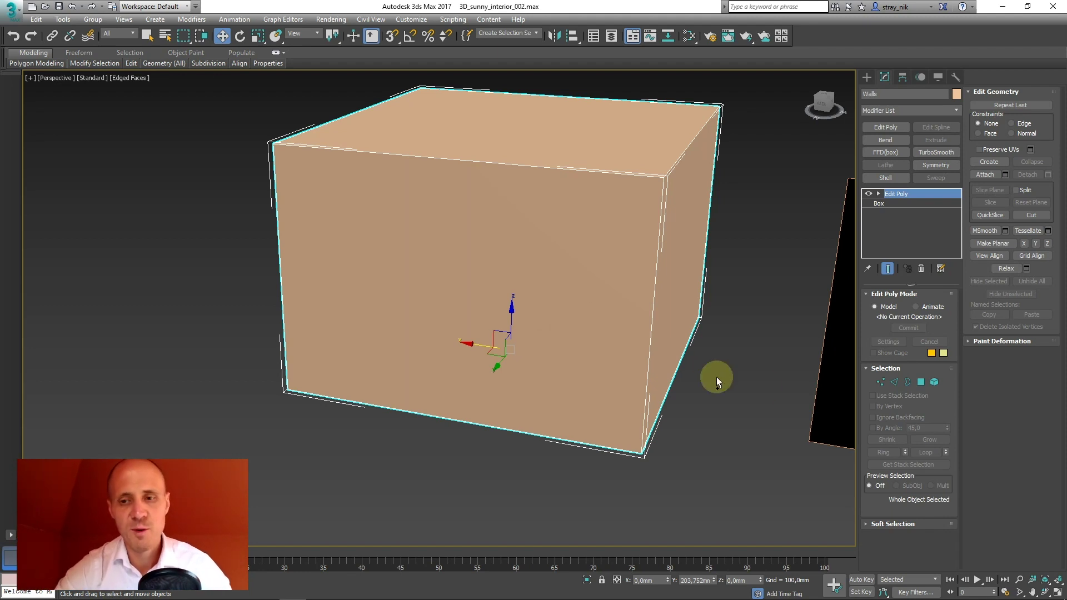
# Step: Circle and number the Edit Poly sub-object levels in red and clear the markup
pyautogui.hotkey('ctrl', 'alt', 'd')
pyautogui.moveTo(894, 366)
pyautogui.mouseDown()
pyautogui.moveTo(862, 381)
pyautogui.moveTo(890, 381)
pyautogui.moveTo(881, 367)
pyautogui.moveTo(924, 394)
pyautogui.moveTo(939, 381)
pyautogui.moveTo(918, 369)
pyautogui.moveTo(877, 408)
pyautogui.mouseUp()
pyautogui.moveTo(868, 408)
pyautogui.mouseDown()
pyautogui.moveTo(895, 391)
pyautogui.moveTo(904, 408)
pyautogui.moveTo(923, 398)
pyautogui.moveTo(918, 408)
pyautogui.moveTo(934, 390)
pyautogui.moveTo(923, 401)
pyautogui.mouseUp()
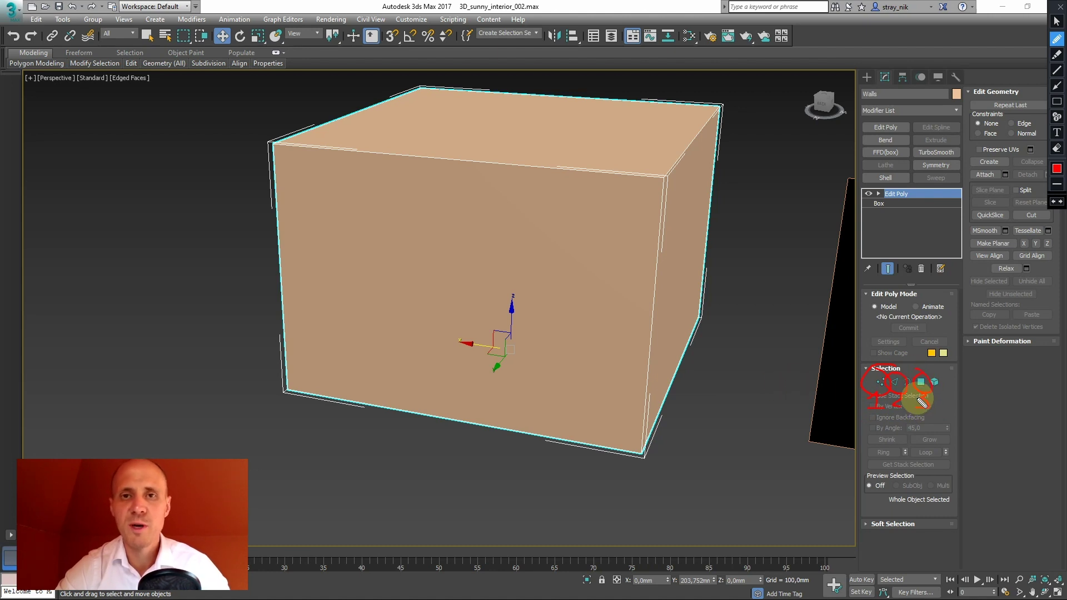
pyautogui.press('Escape')
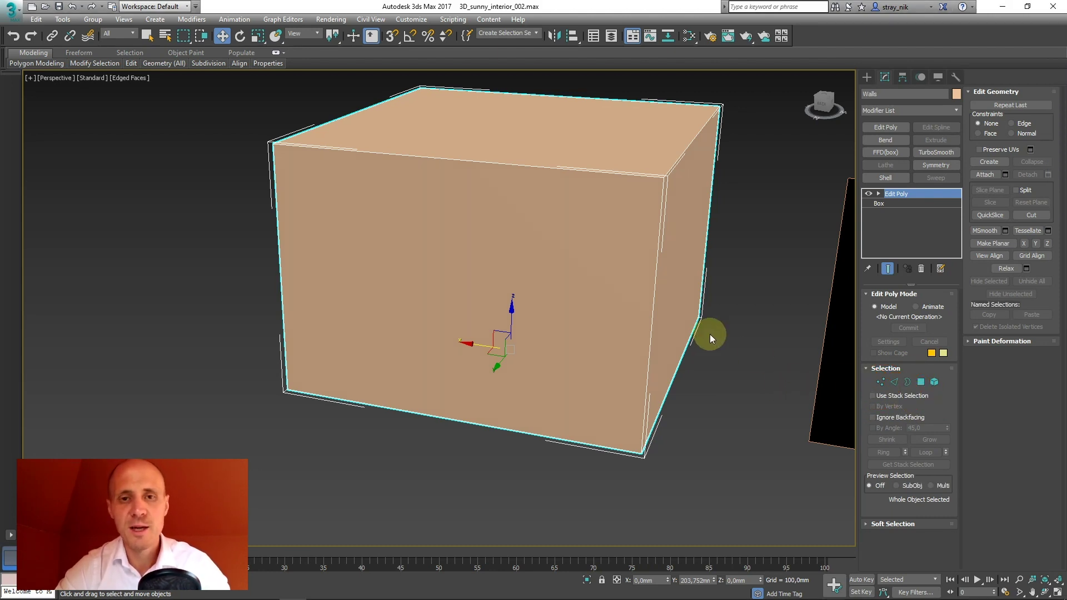
# Step: Cycle through the Vertex, Edge, Border, Polygon and Element levels to compare their tools, ending on Vertex level
pyautogui.press('3')
pyautogui.press('1')
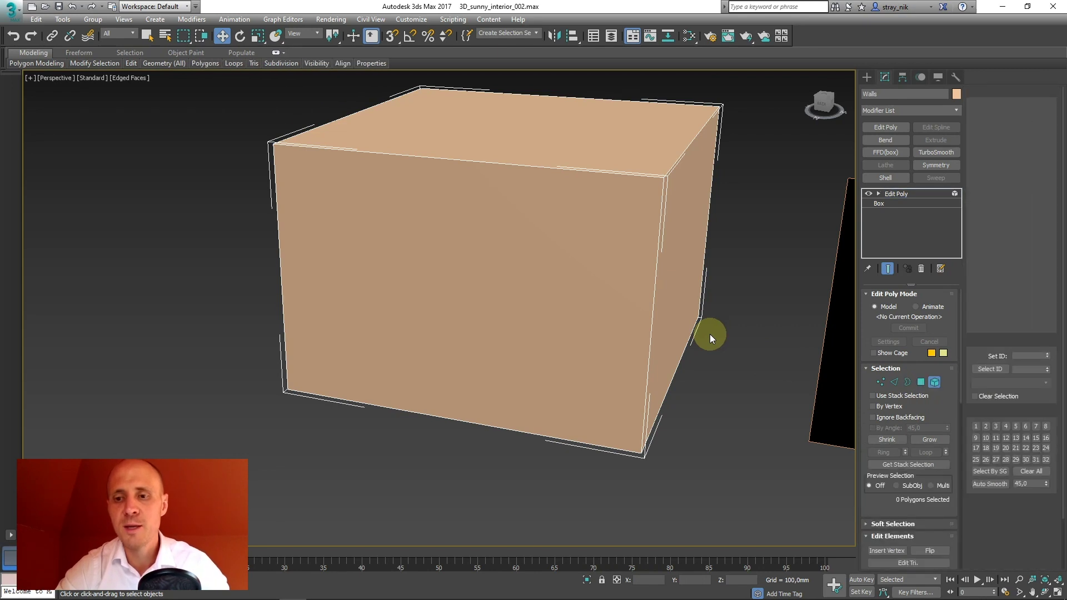
pyautogui.press('2')
pyautogui.press('3')
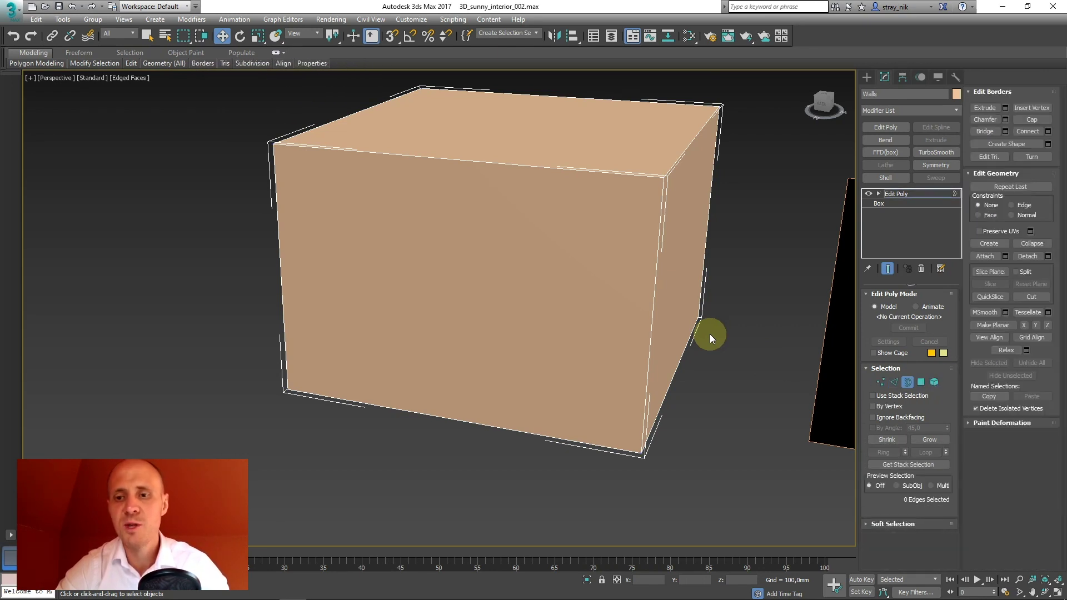
pyautogui.press('4')
pyautogui.press('5')
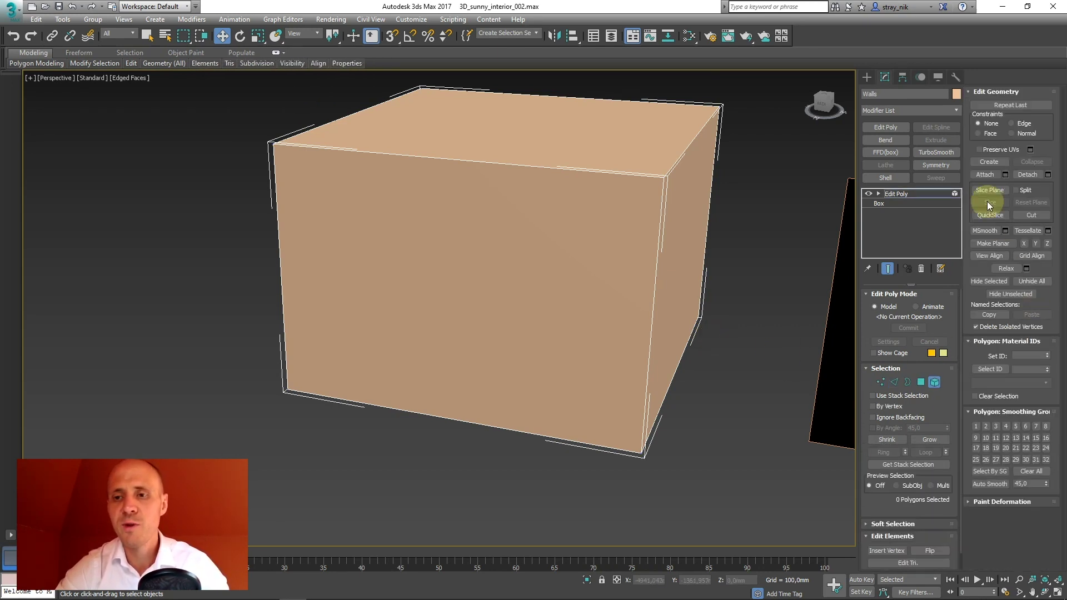
pyautogui.press('1')
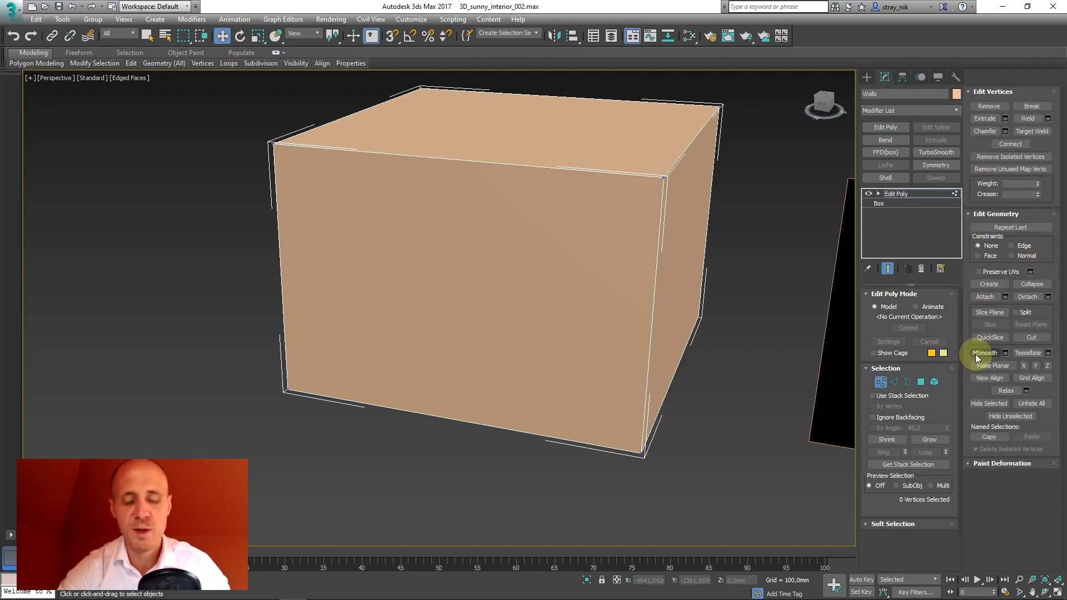
pyautogui.press('2')
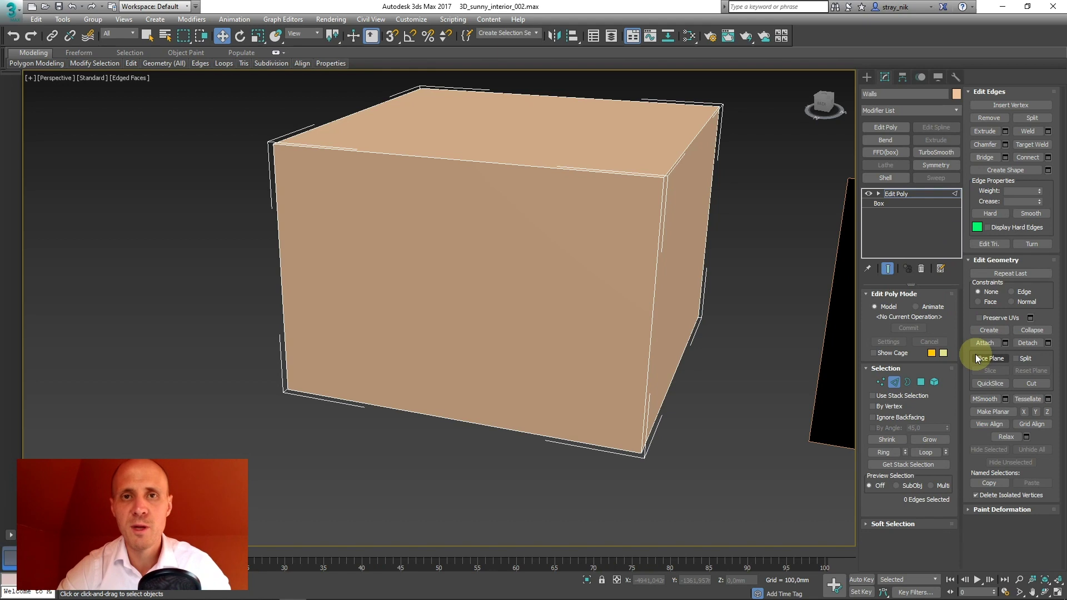
pyautogui.press('3')
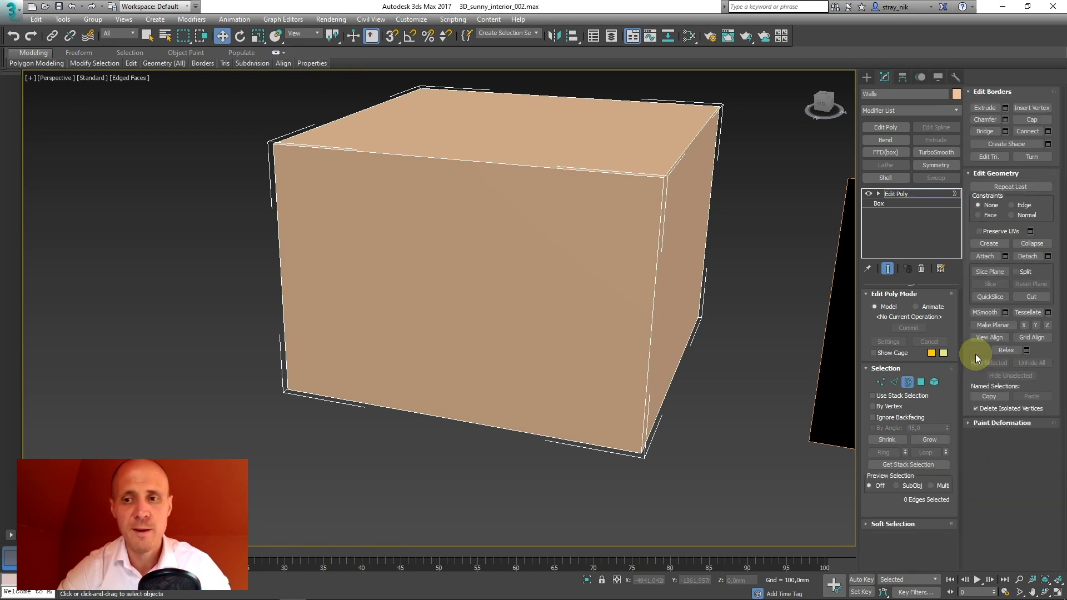
pyautogui.press('1')
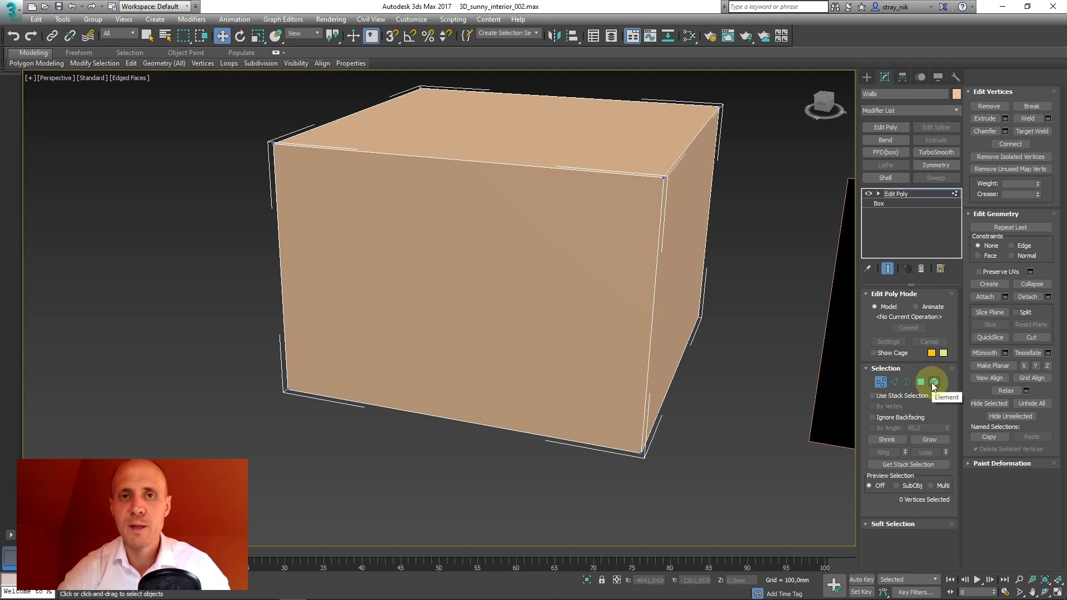
# Step: Cross out the Border and Element levels in red and clear the markup
pyautogui.hotkey('ctrl', 'alt', 'd')
pyautogui.moveTo(896, 373)
pyautogui.mouseDown()
pyautogui.moveTo(912, 392)
pyautogui.moveTo(896, 392)
pyautogui.mouseUp()
pyautogui.moveTo(931, 374)
pyautogui.mouseDown()
pyautogui.moveTo(941, 390)
pyautogui.moveTo(928, 392)
pyautogui.mouseUp()
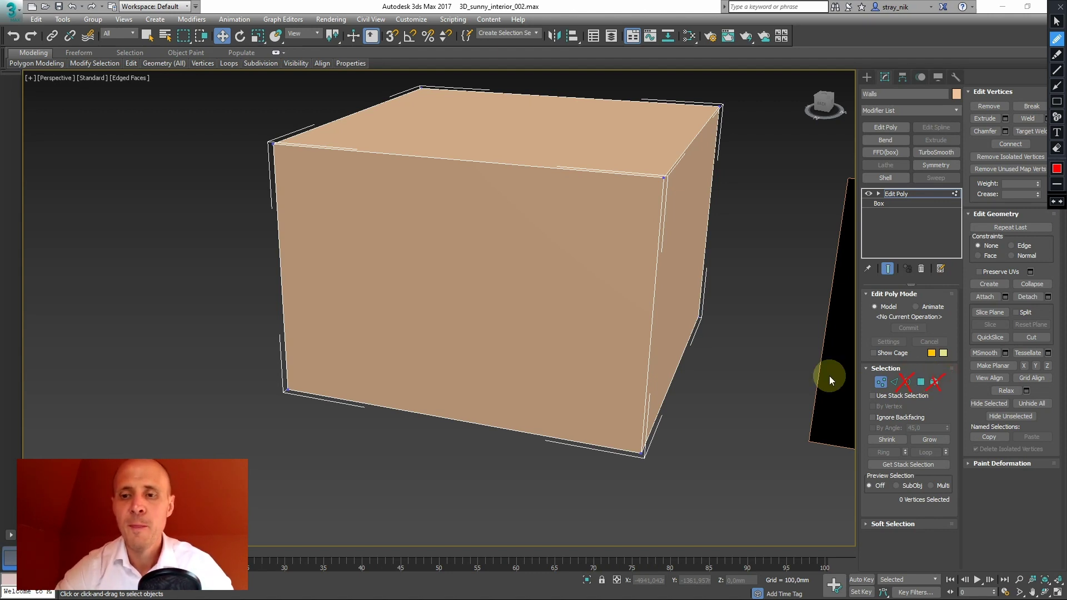
pyautogui.hotkey('ctrl', 'shift', 'p')
# Step: Select the near top corner vertex of the box and move it along X to about -1823 mm
pyautogui.keyDown('alt'); pyautogui.moveTo(625, 293); pyautogui.dragTo(569, 271, button='middle'); pyautogui.keyUp('alt')
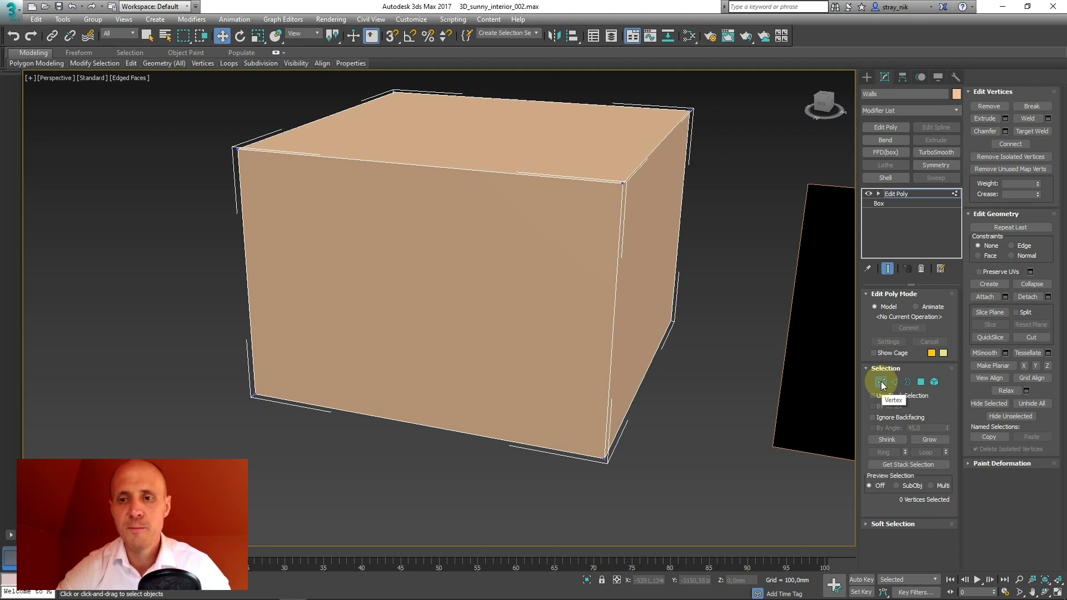
pyautogui.scroll(6, 592, 189)
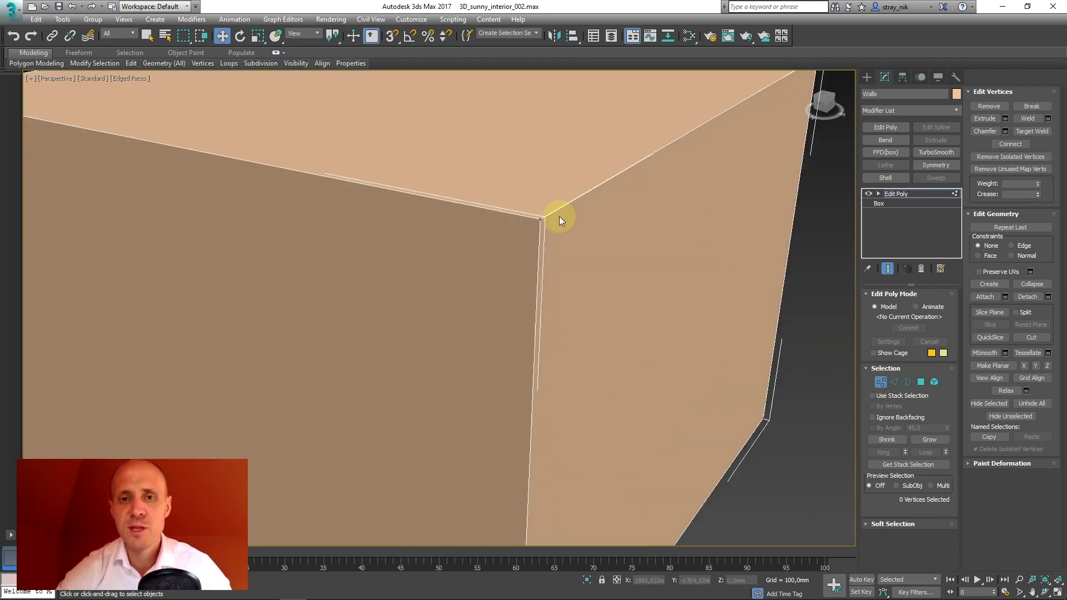
pyautogui.scroll(9, 559, 216)
pyautogui.scroll(-2, 544, 231)
pyautogui.scroll(6, 545, 234)
pyautogui.click(537, 239)
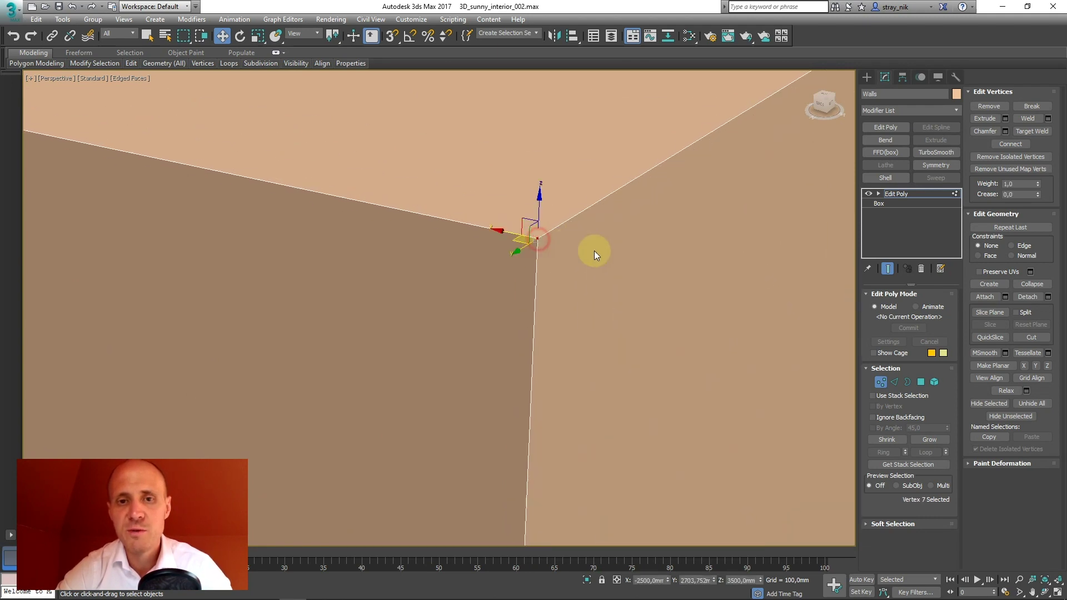
pyautogui.scroll(4, 533, 234)
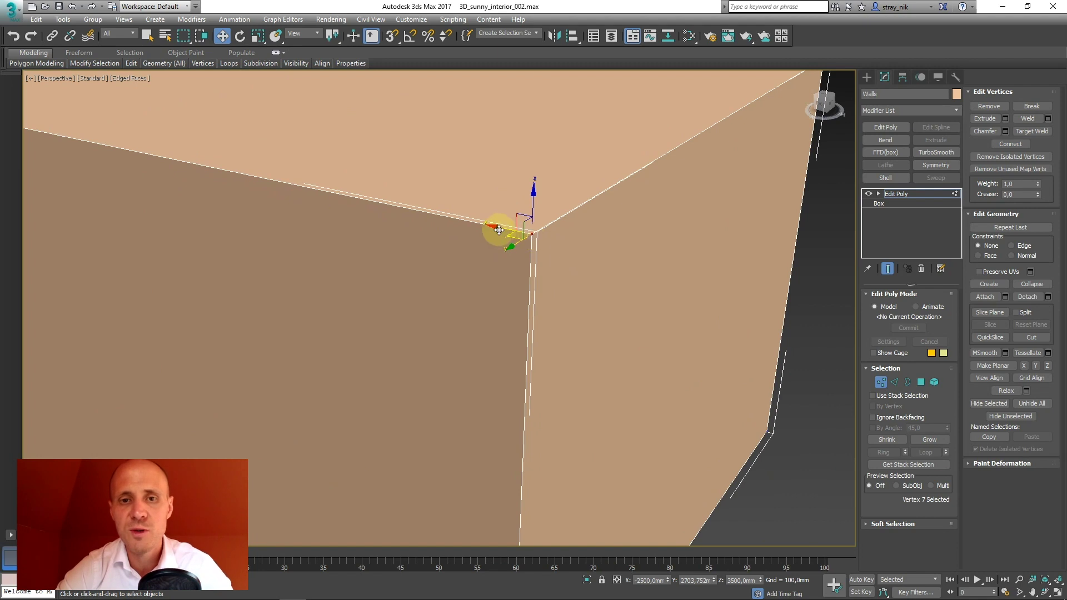
pyautogui.moveTo(503, 230); pyautogui.dragTo(449, 195)
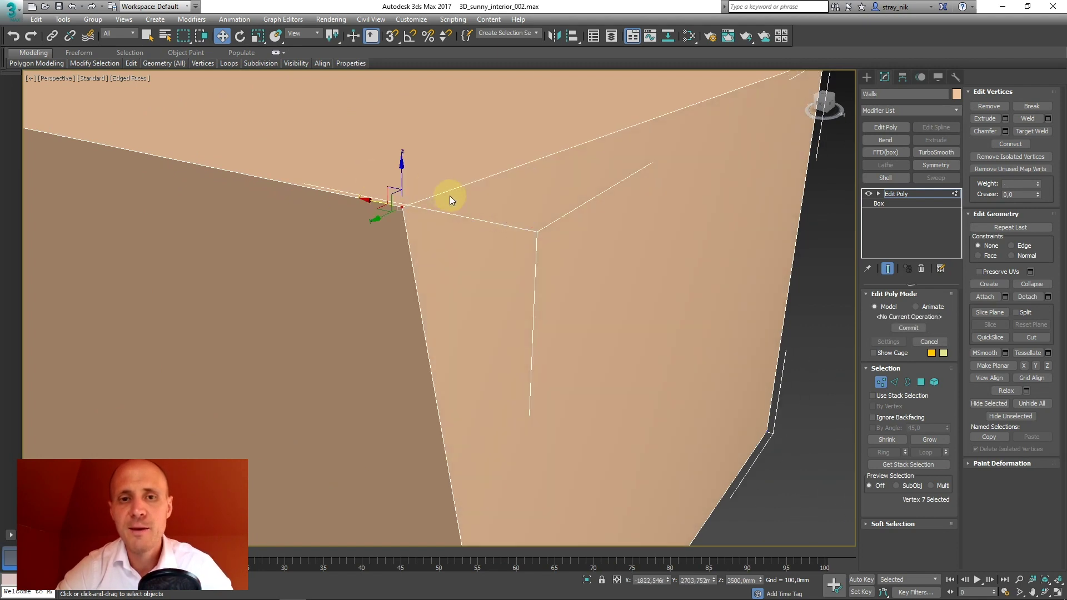
# Step: Try moving the corner vertex along X to about 803 mm and back, and undo these moves
pyautogui.scroll(-10, 449, 197)
pyautogui.moveTo(420, 205)
pyautogui.keyDown('alt'); pyautogui.mouseDown(button='middle')
pyautogui.moveTo(453, 209)
pyautogui.moveTo(434, 195)
pyautogui.mouseUp(button='middle'); pyautogui.keyUp('alt')
pyautogui.scroll(6, 456, 205)
pyautogui.moveTo(418, 162); pyautogui.dragTo(287, 172)
pyautogui.click(222, 36)
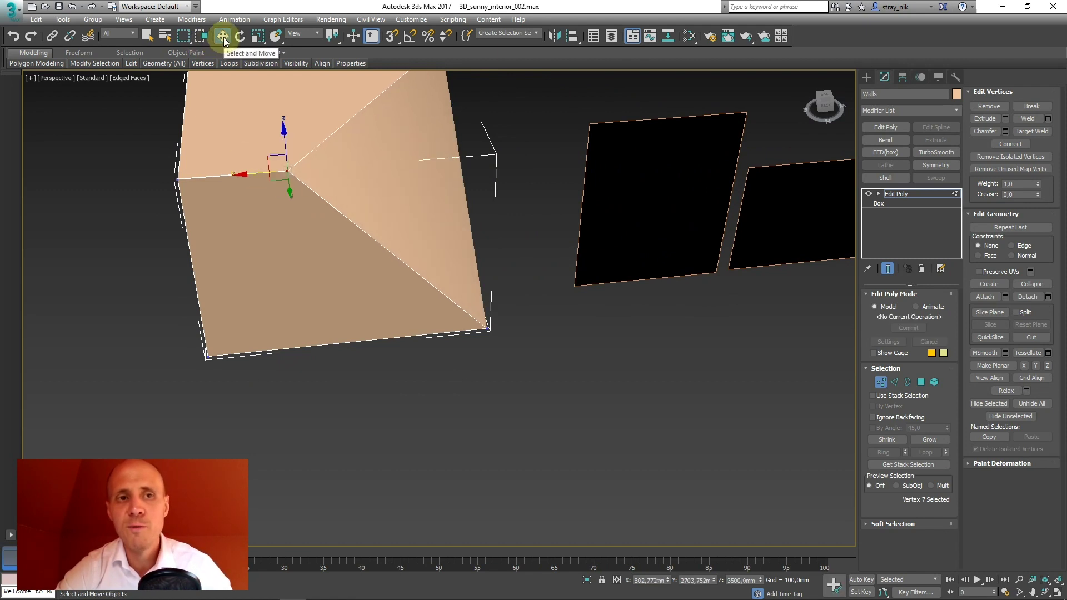
pyautogui.moveTo(241, 173); pyautogui.dragTo(512, 161)
pyautogui.hotkey('ctrl', 'z')
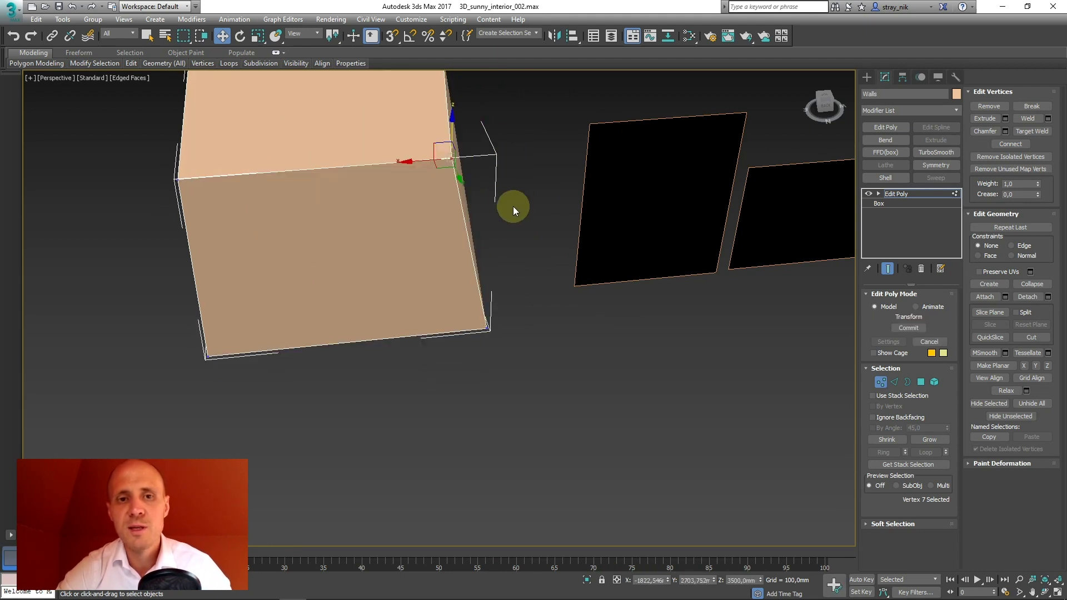
# Step: Move the corner vertex down and inward to about X -955, Y 237 and Z 1518 mm
pyautogui.keyDown('alt'); pyautogui.moveTo(498, 180); pyautogui.dragTo(480, 208, button='middle'); pyautogui.keyUp('alt')
pyautogui.moveTo(468, 155); pyautogui.dragTo(476, 267)
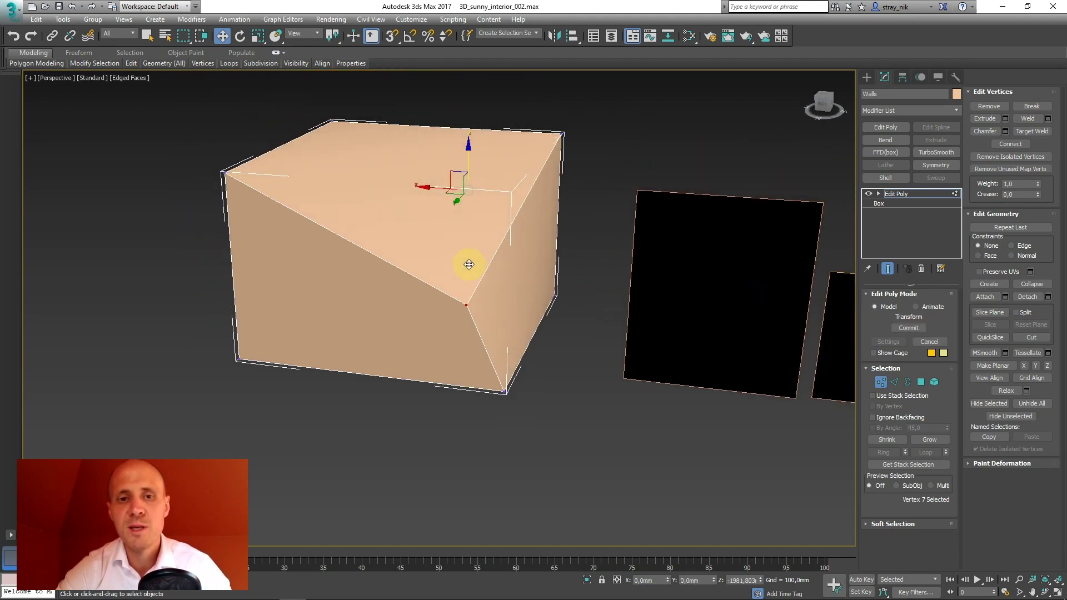
pyautogui.keyDown('alt'); pyautogui.moveTo(476, 268); pyautogui.dragTo(452, 267, button='middle'); pyautogui.keyUp('alt')
pyautogui.moveTo(435, 311); pyautogui.dragTo(383, 245)
pyautogui.keyDown('alt'); pyautogui.moveTo(411, 191); pyautogui.dragTo(489, 221, button='middle'); pyautogui.keyUp('alt')
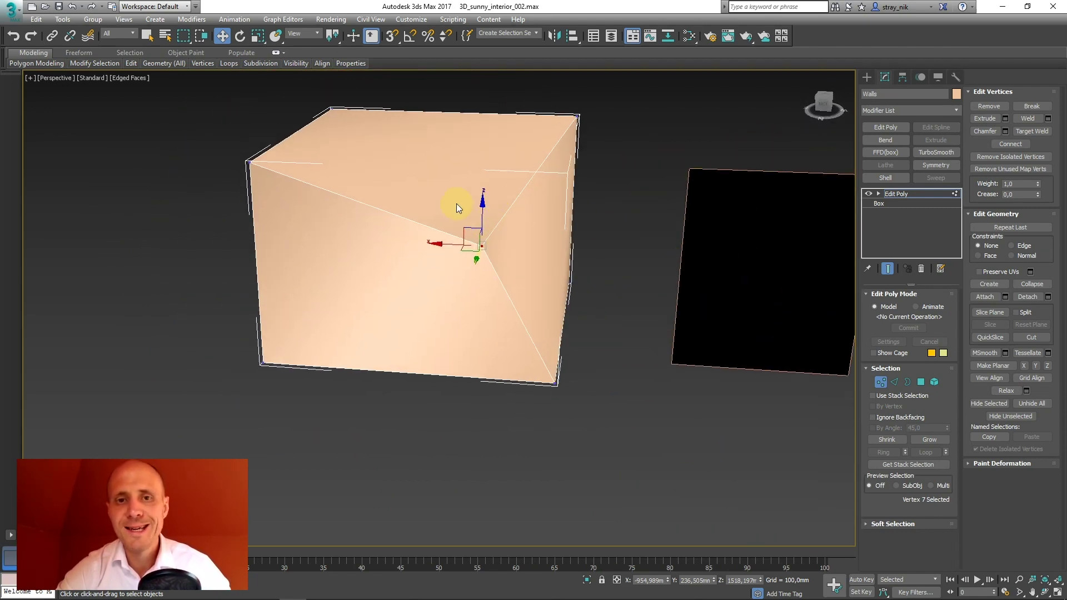
pyautogui.keyDown('alt'); pyautogui.moveTo(340, 164); pyautogui.dragTo(348, 159, button='middle'); pyautogui.keyUp('alt')
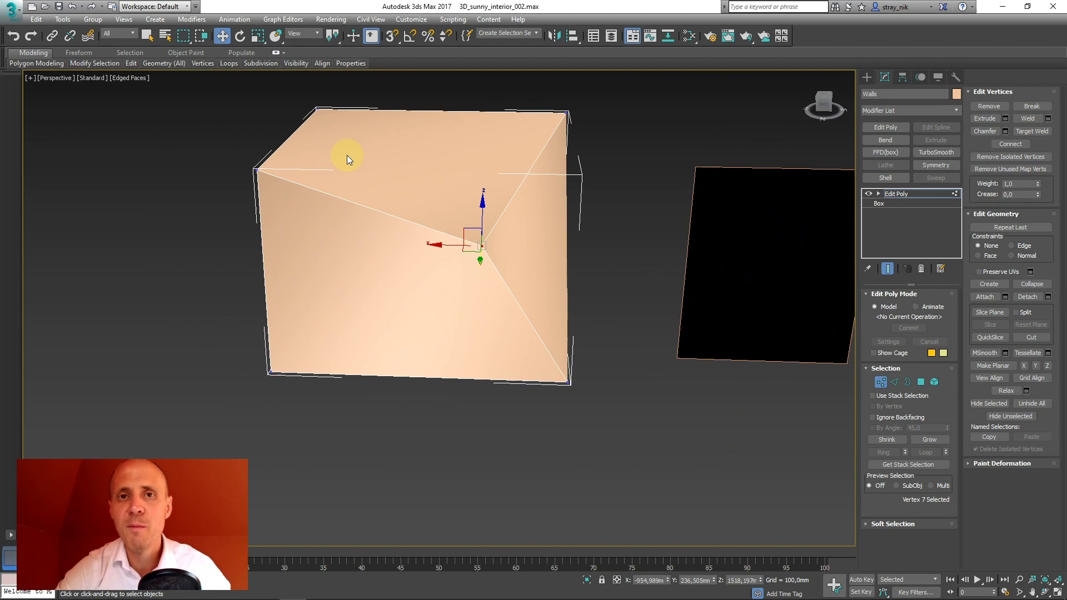
# Step: At Edge level, select the box's top side edge and move it to about X 1824, Y 204, Z 3500 mm
pyautogui.moveTo(362, 155); pyautogui.dragTo(424, 168, button='middle')
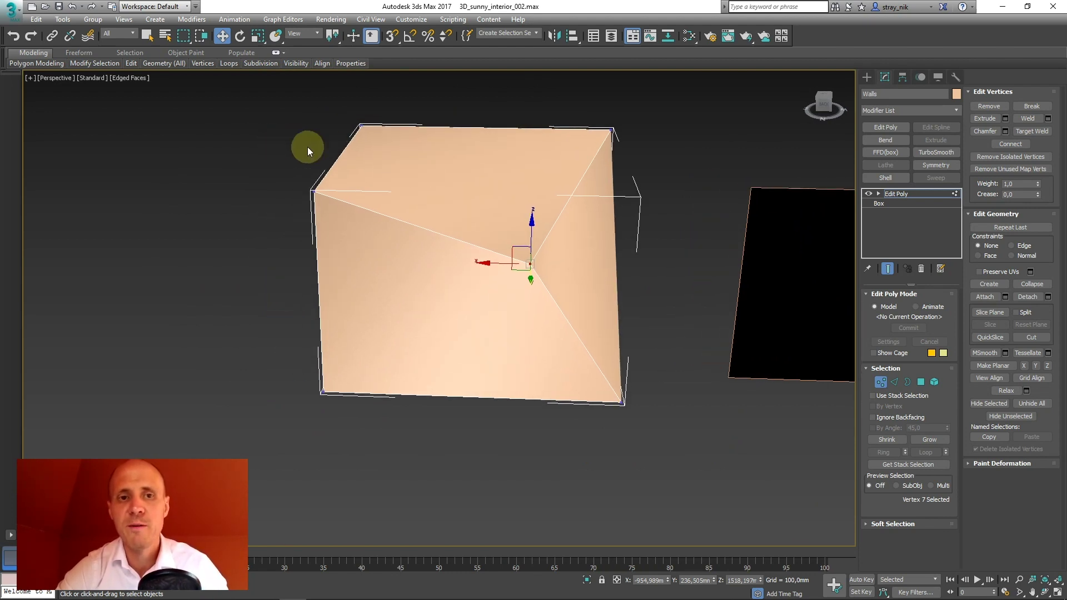
pyautogui.click(895, 381)
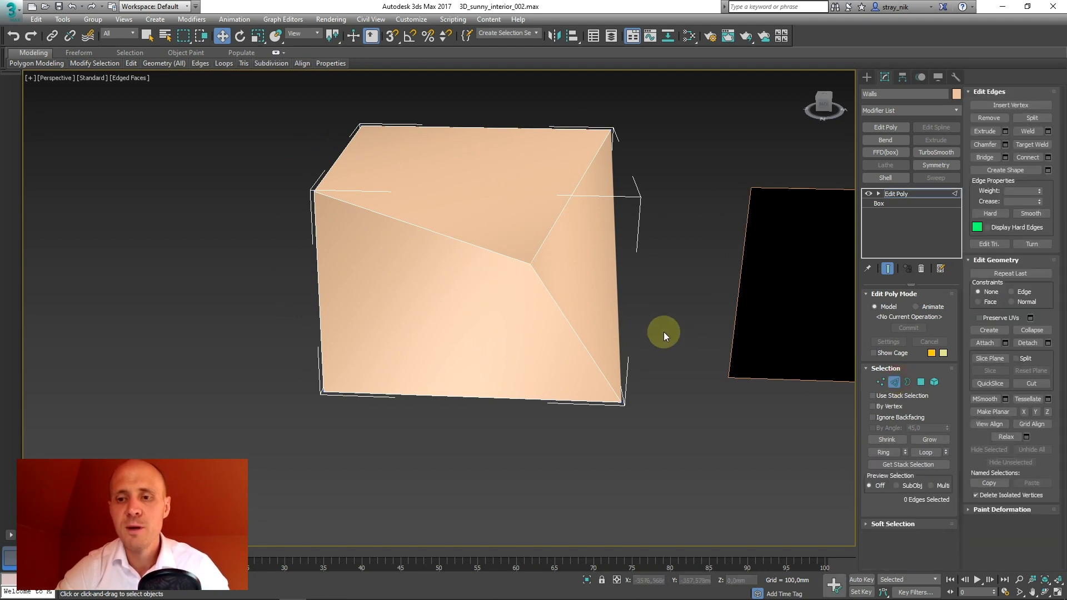
pyautogui.moveTo(399, 179); pyautogui.dragTo(415, 192)
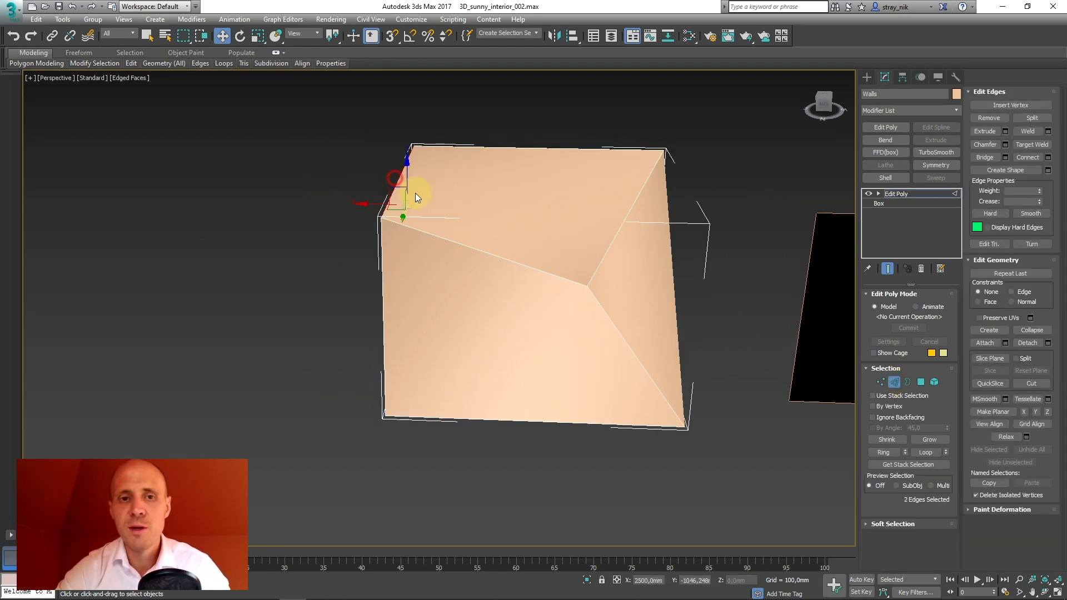
pyautogui.keyDown('alt'); pyautogui.moveTo(436, 206); pyautogui.dragTo(488, 218, button='middle'); pyautogui.keyUp('alt')
pyautogui.click(476, 173)
pyautogui.moveTo(415, 179); pyautogui.dragTo(416, 112)
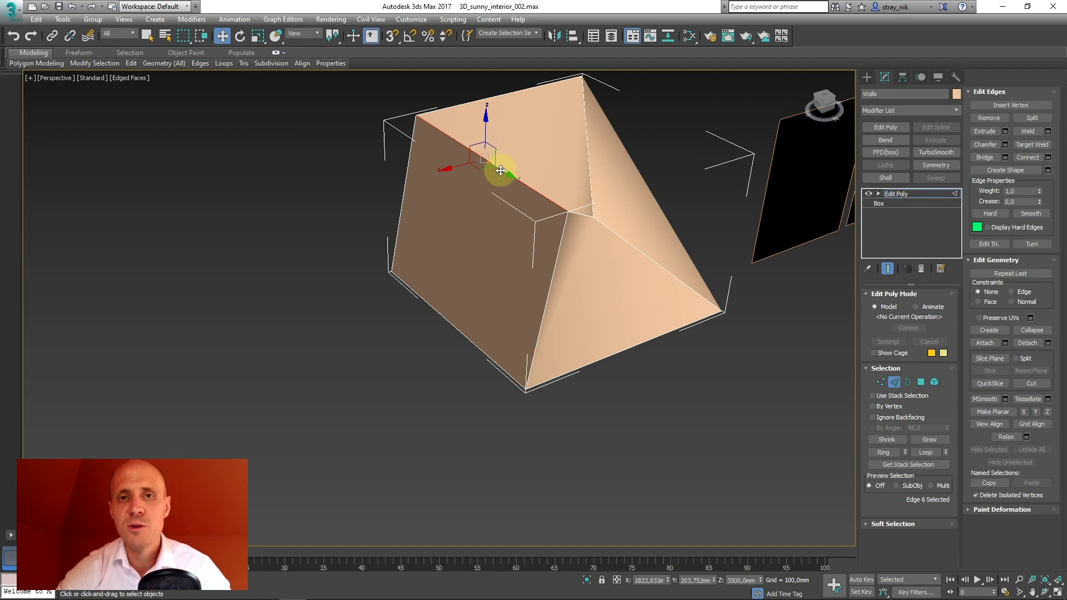
pyautogui.keyDown('alt'); pyautogui.moveTo(502, 155); pyautogui.dragTo(497, 165, button='middle'); pyautogui.keyUp('alt')
# Step: At Polygon level, select the side polygon below that edge and move it inward along X by about 300 mm
pyautogui.click(922, 382)
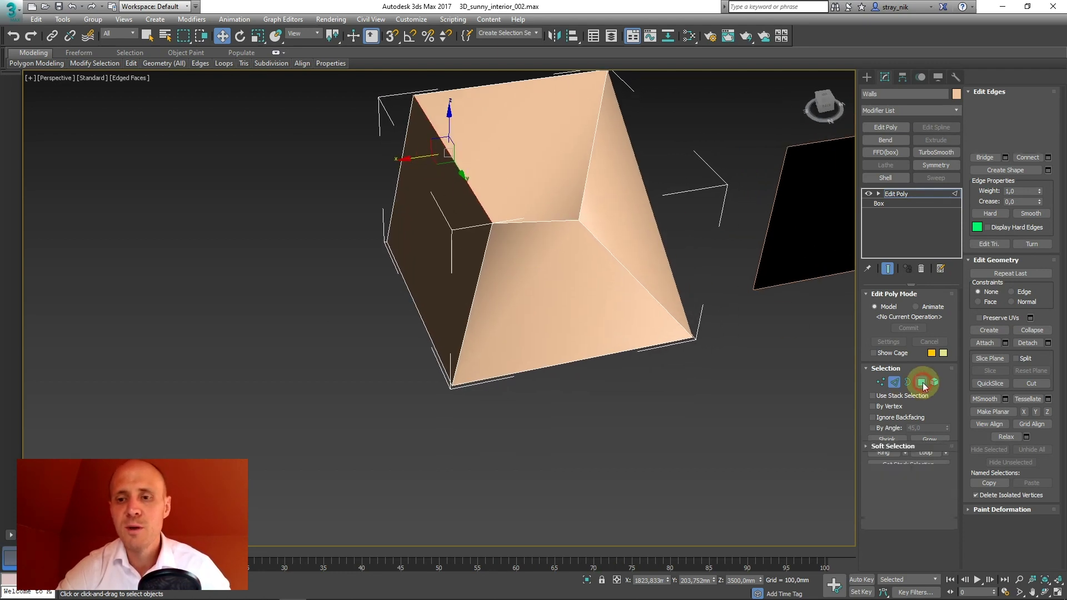
pyautogui.click(425, 205)
pyautogui.keyDown('alt'); pyautogui.moveTo(439, 228); pyautogui.dragTo(480, 251, button='middle'); pyautogui.keyUp('alt')
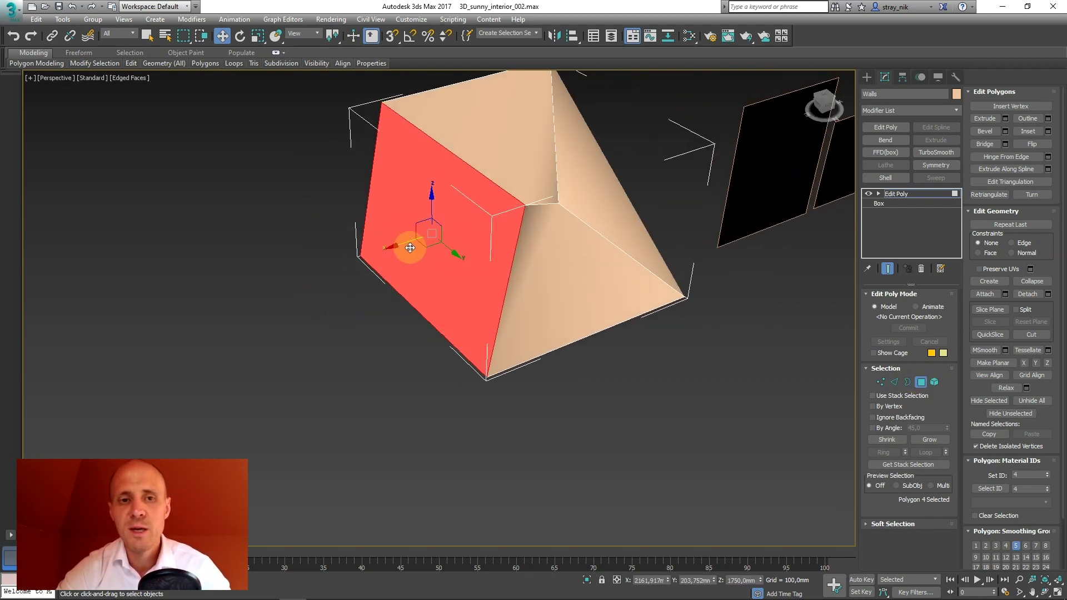
pyautogui.moveTo(405, 245)
pyautogui.mouseDown()
pyautogui.moveTo(374, 238)
pyautogui.moveTo(320, 272)
pyautogui.moveTo(424, 239)
pyautogui.mouseUp()
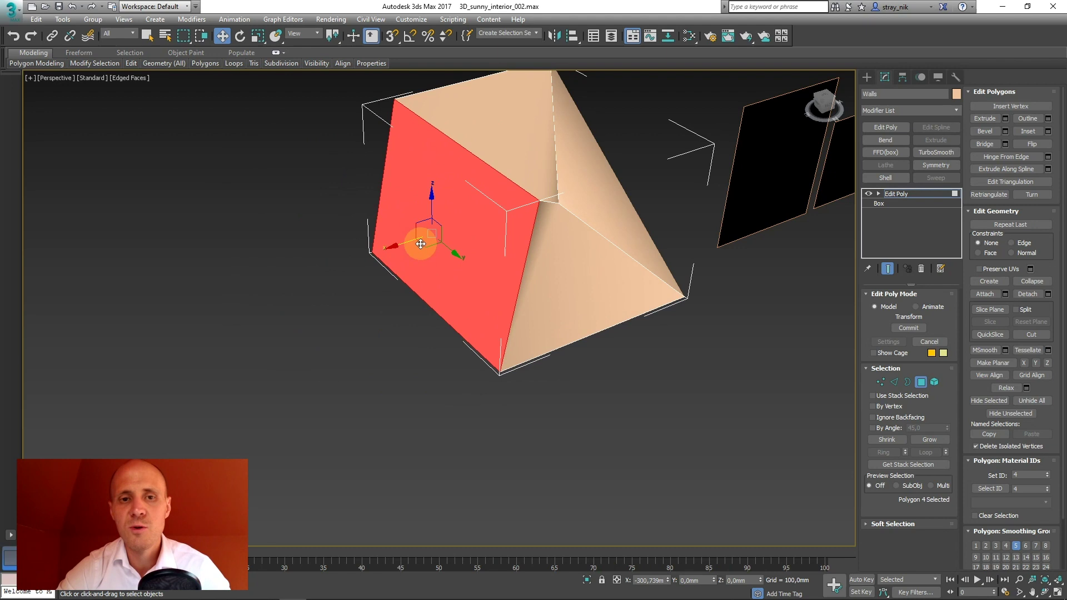
# Step: Rotate the selected side polygon and scale it down uniformly to a much smaller size
pyautogui.click(240, 35)
pyautogui.moveTo(459, 219); pyautogui.dragTo(457, 365)
pyautogui.click(257, 35)
pyautogui.keyDown('alt'); pyautogui.moveTo(458, 364); pyautogui.dragTo(411, 219, button='middle'); pyautogui.keyUp('alt')
pyautogui.scroll(4, 400, 230)
pyautogui.scroll(-6, 419, 232)
pyautogui.scroll(6, 411, 219)
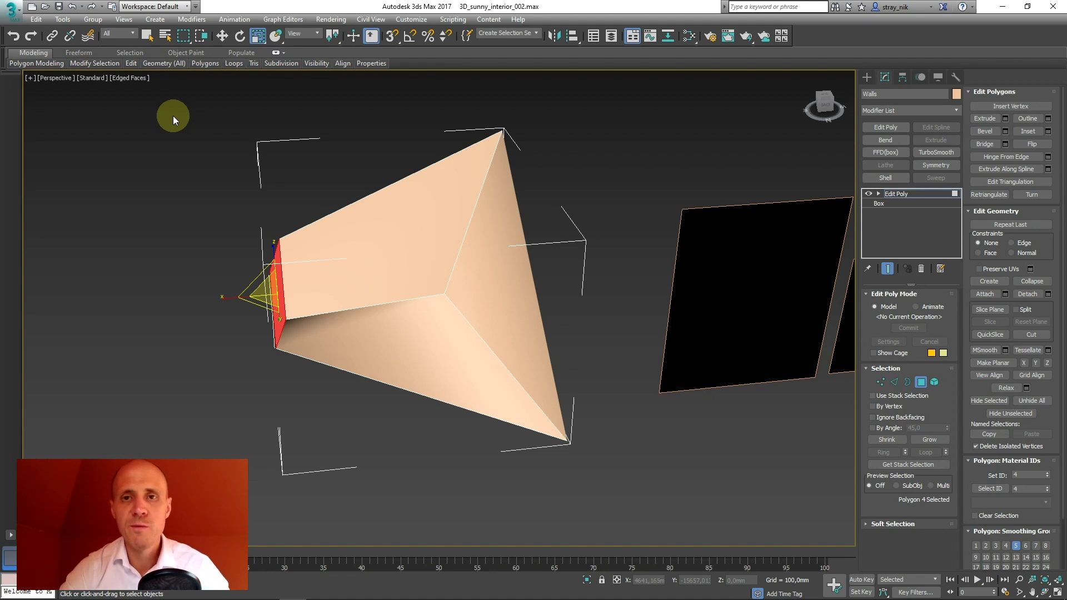
# Step: Switch Edit Poly's Polygon level off and on again, and return to the whole-object level
pyautogui.click(922, 383)
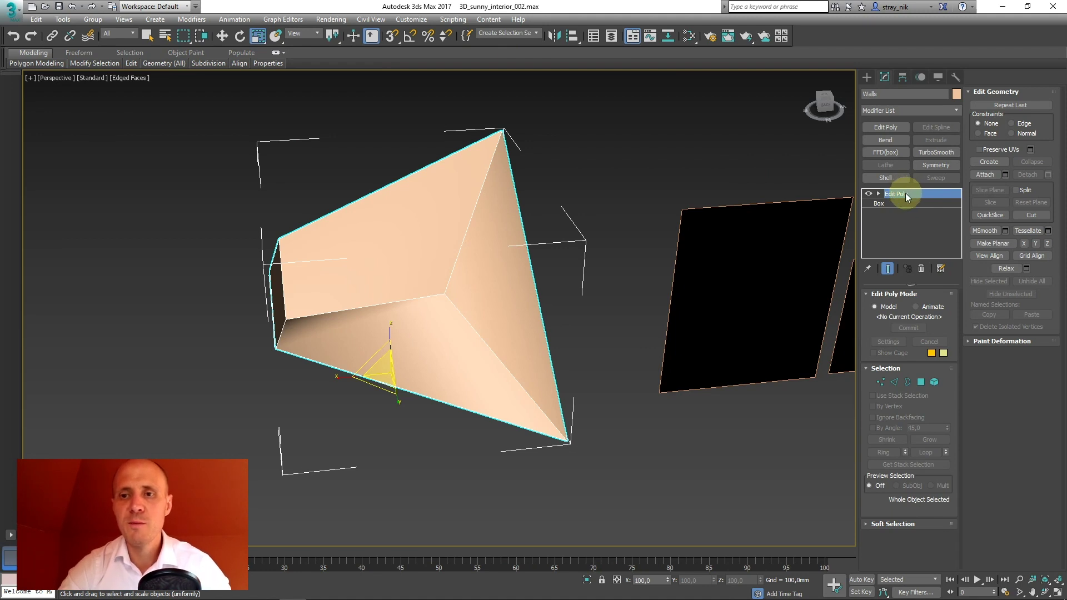
pyautogui.press('4')
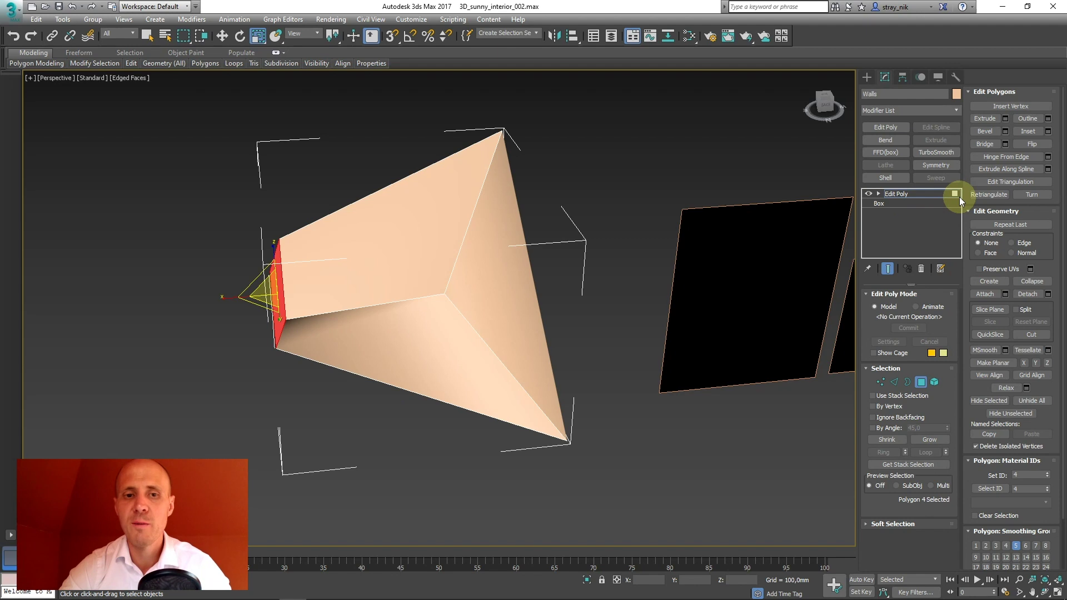
pyautogui.press('z')
pyautogui.moveTo(416, 250); pyautogui.dragTo(479, 253, button='middle')
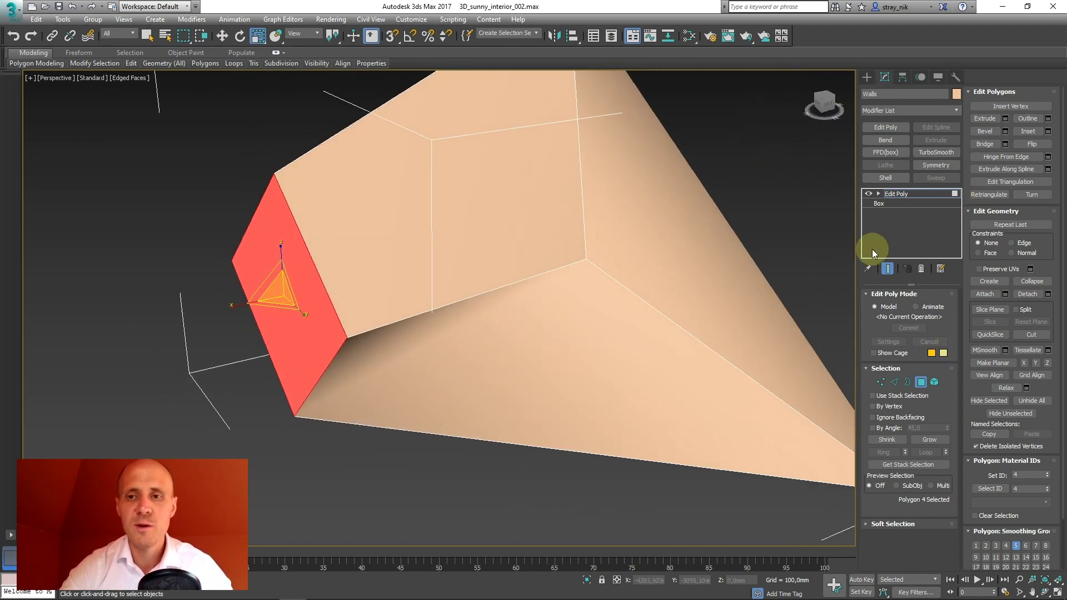
pyautogui.click(898, 194)
# Step: Delete the Edit Poly modifier from the Walls object
pyautogui.press('z')
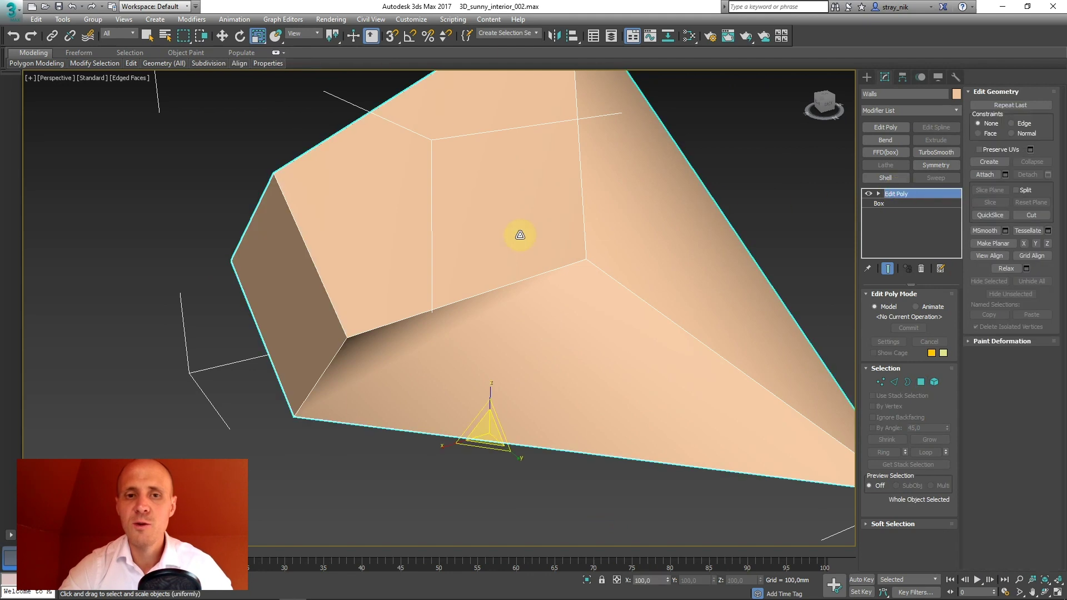
pyautogui.moveTo(484, 257); pyautogui.dragTo(589, 214, button='middle')
pyautogui.scroll(-2, 584, 217)
pyautogui.moveTo(483, 370); pyautogui.dragTo(490, 329)
pyautogui.scroll(-4, 490, 329)
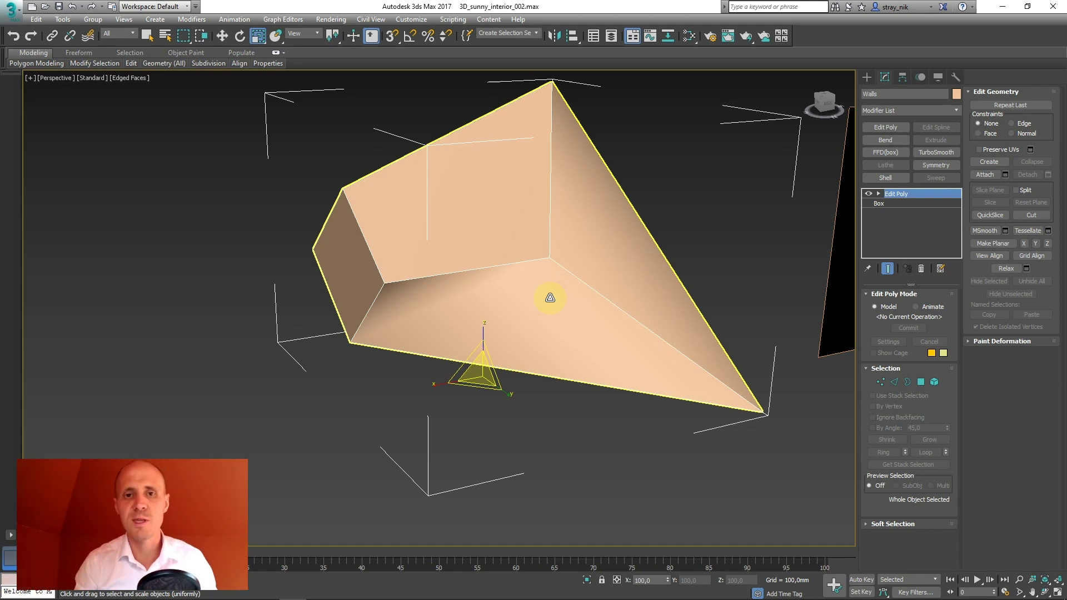
pyautogui.keyDown('alt'); pyautogui.moveTo(488, 252); pyautogui.dragTo(433, 229, button='middle'); pyautogui.keyUp('alt')
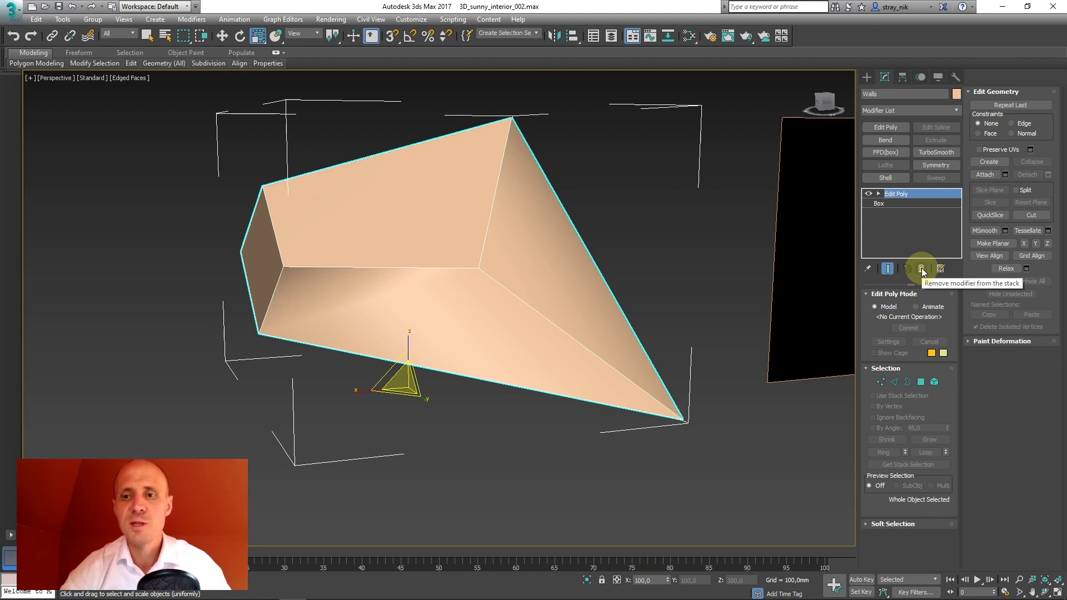
pyautogui.rightClick(899, 195)
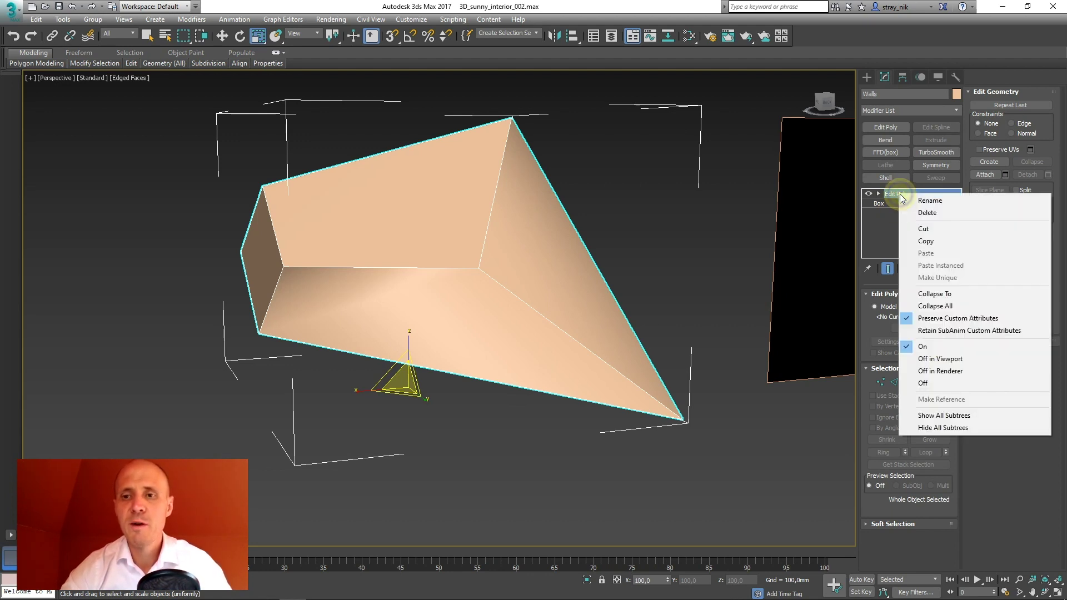
pyautogui.click(925, 212)
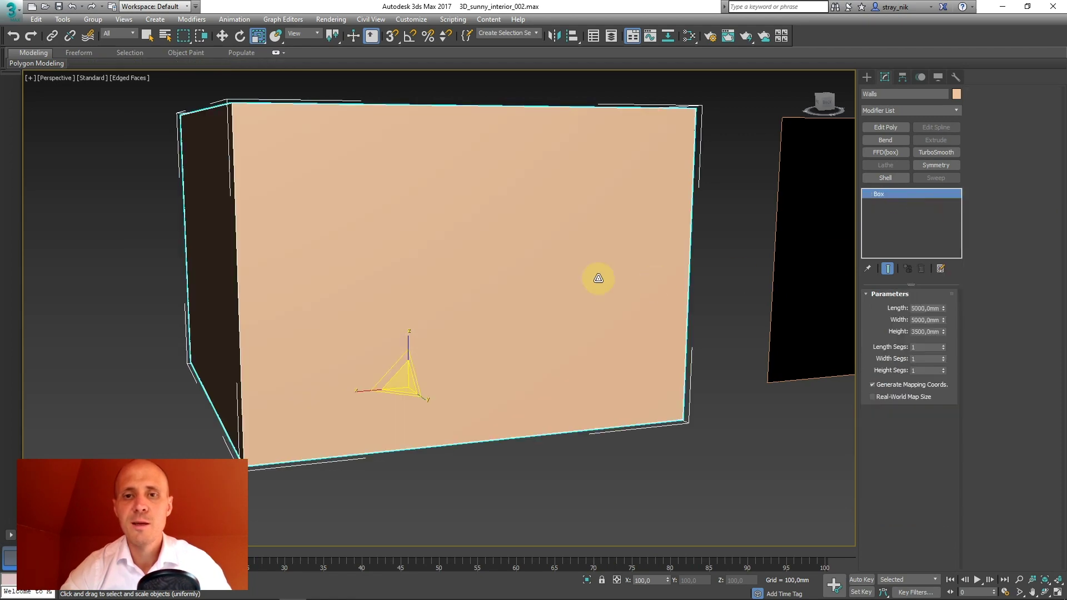
# Step: Look up the Convert to Editable Poly option for the Walls box and leave the box unconverted
pyautogui.keyDown('alt'); pyautogui.moveTo(596, 215); pyautogui.dragTo(525, 218, button='middle'); pyautogui.keyUp('alt')
pyautogui.scroll(-5, 528, 221)
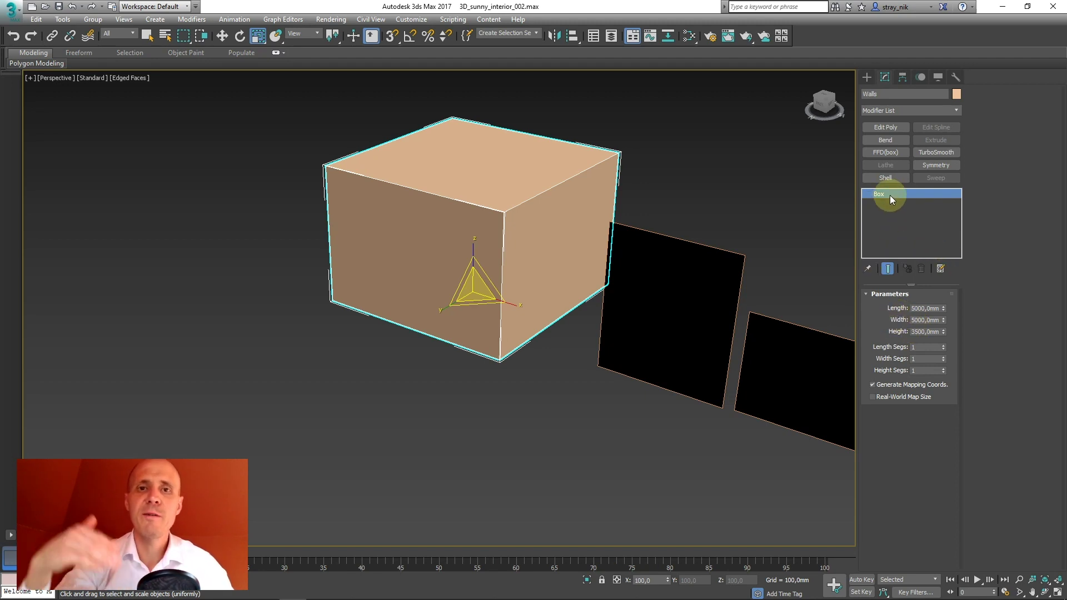
pyautogui.rightClick(500, 188)
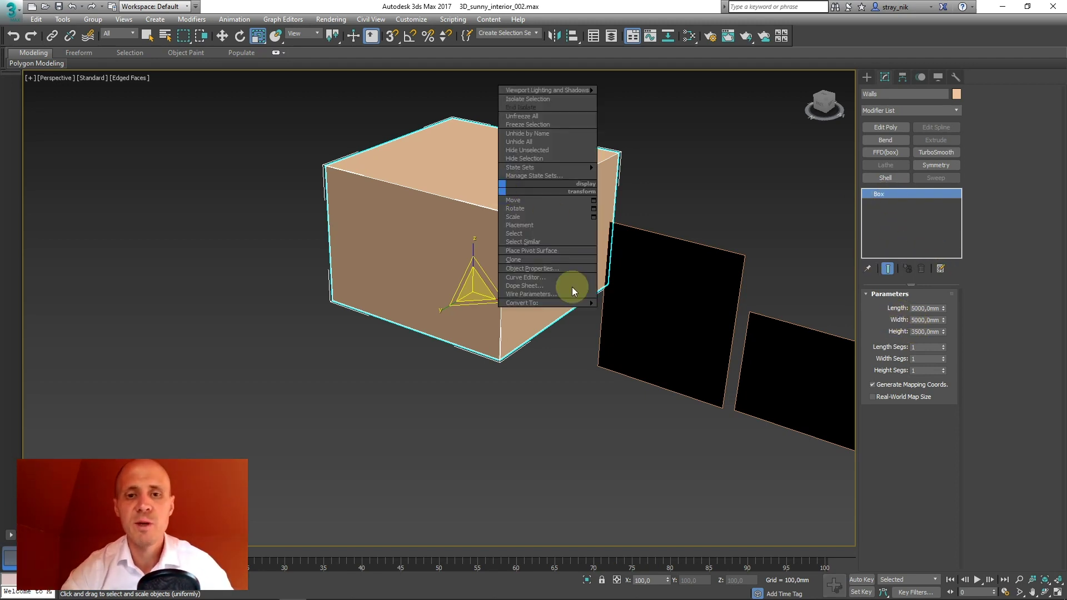
pyautogui.moveTo(531, 303)
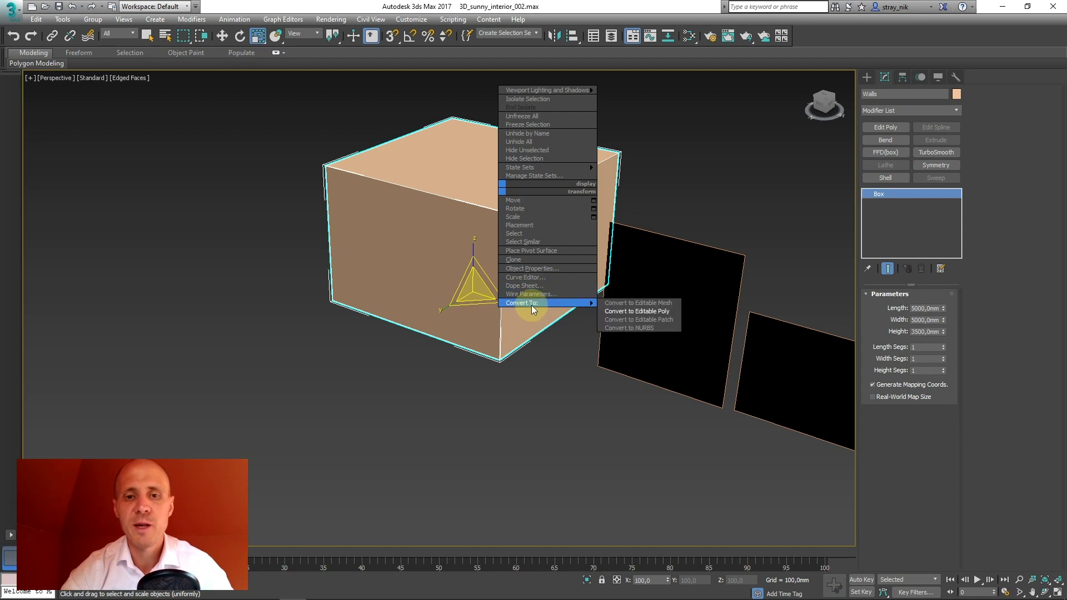
pyautogui.click(639, 312)
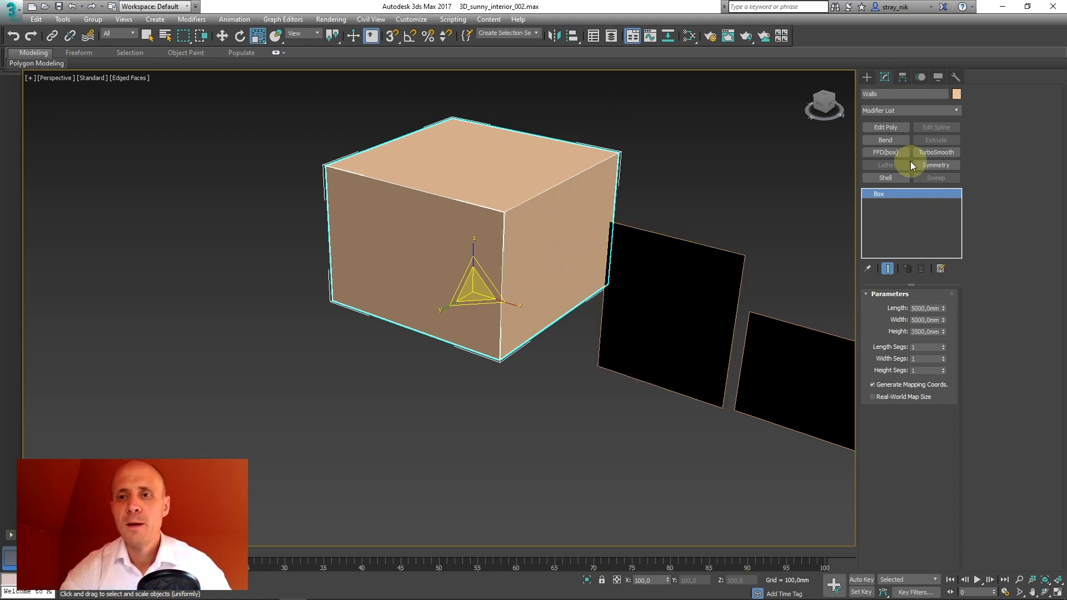
# Step: Apply a new Edit Poly modifier to the Walls box
pyautogui.moveTo(611, 201); pyautogui.dragTo(554, 218, button='middle')
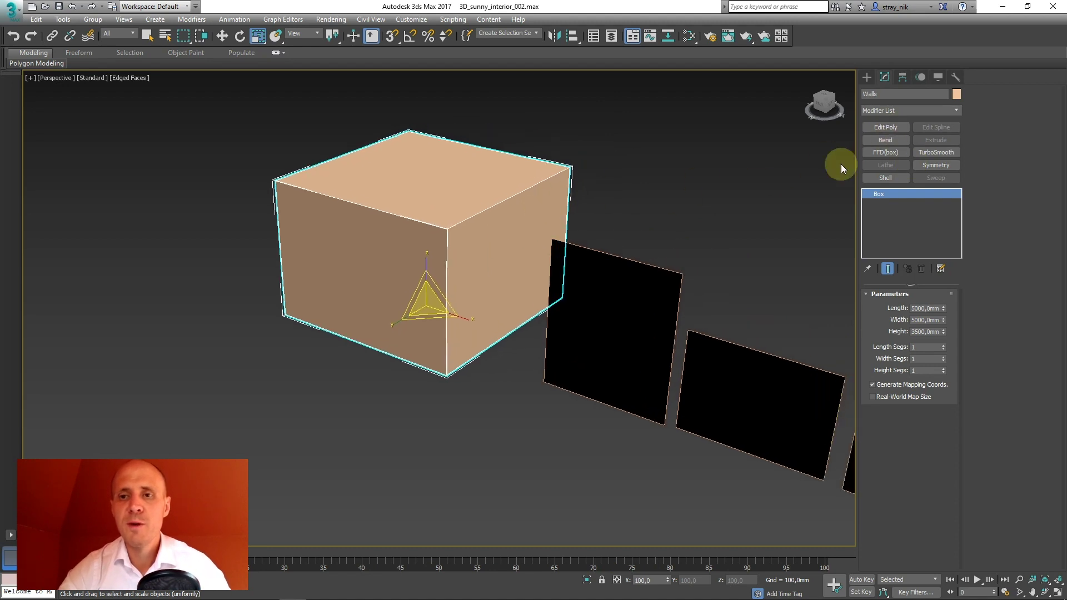
pyautogui.click(885, 126)
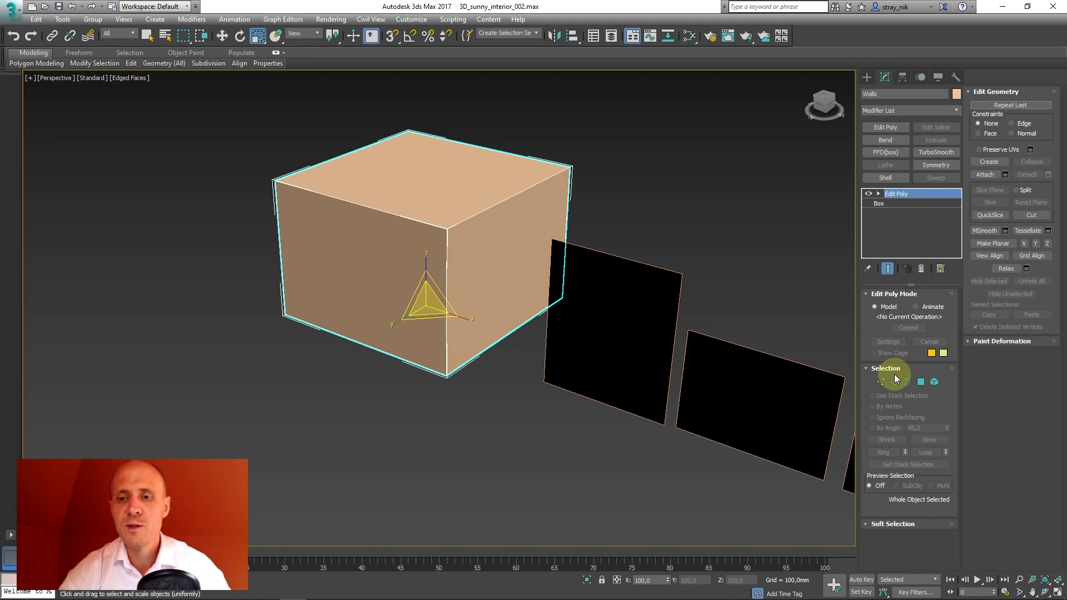
pyautogui.keyDown('alt'); pyautogui.moveTo(429, 269); pyautogui.dragTo(407, 253, button='middle'); pyautogui.keyUp('alt')
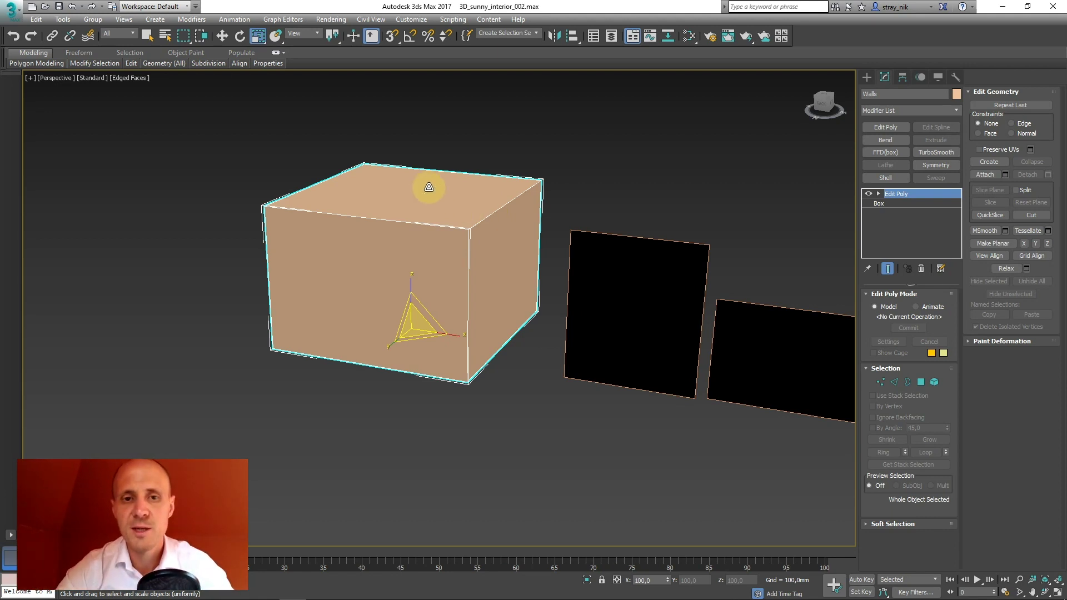
pyautogui.moveTo(419, 176); pyautogui.dragTo(434, 163, button='middle')
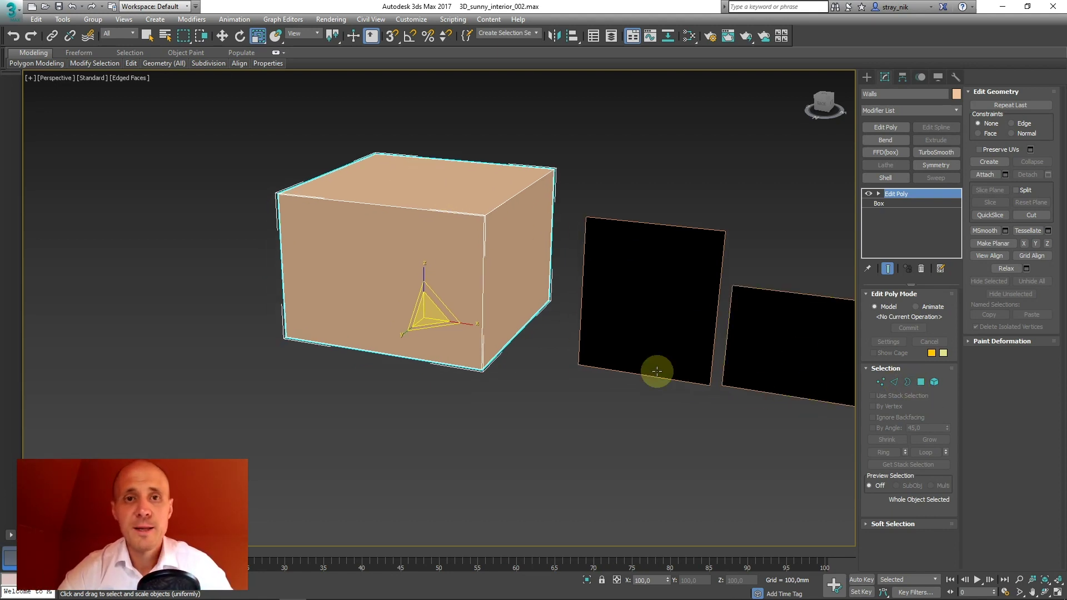
pyautogui.moveTo(333, 224); pyautogui.dragTo(304, 226, button='middle')
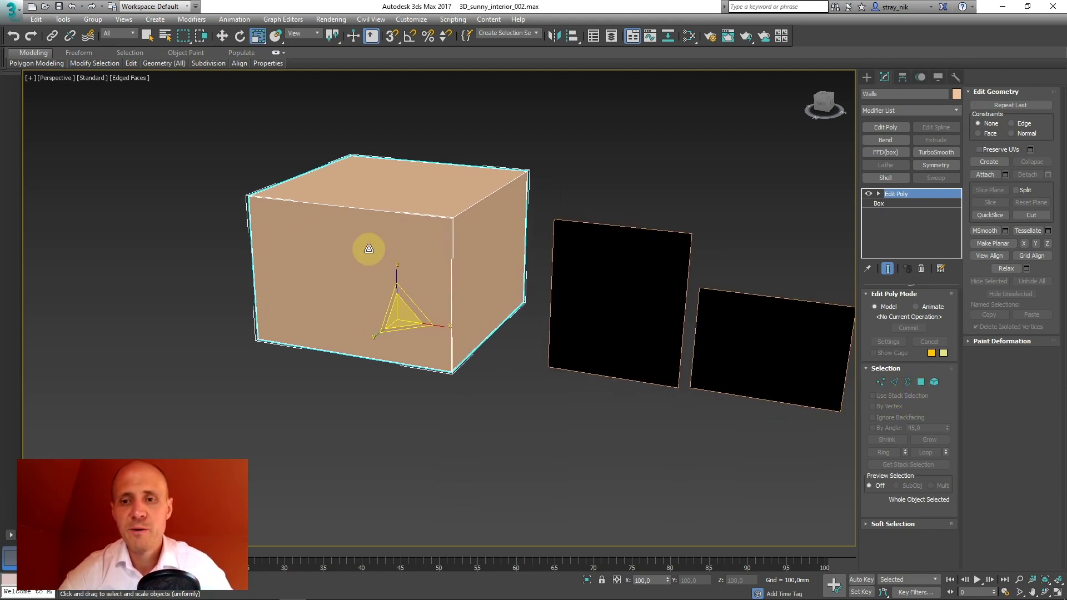
# Step: At Edge level, select the top and bottom edges of the front wall and activate the Move tool
pyautogui.click(894, 386)
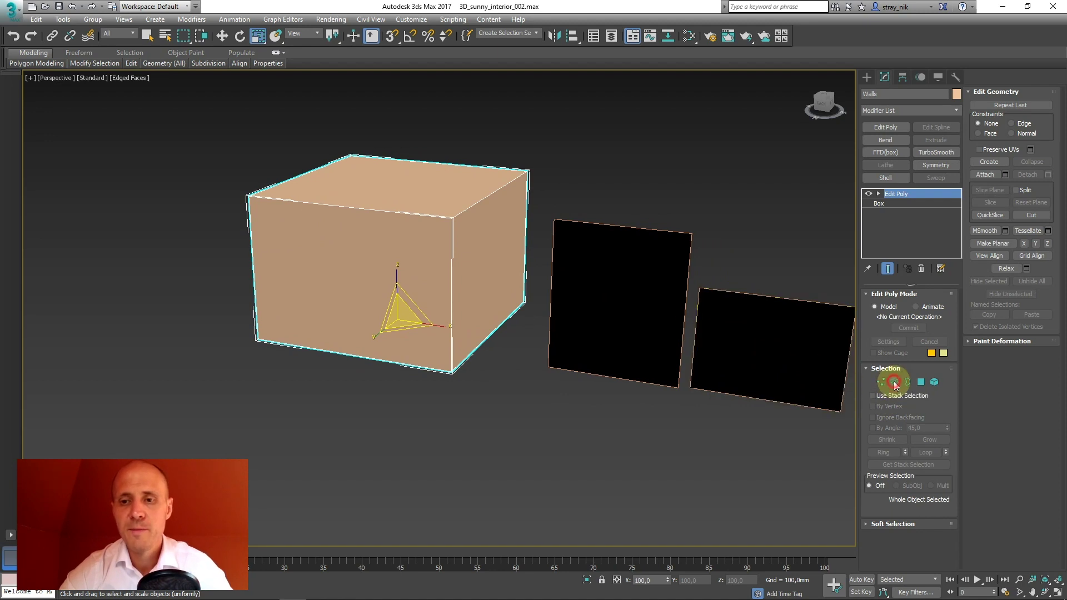
pyautogui.click(374, 210)
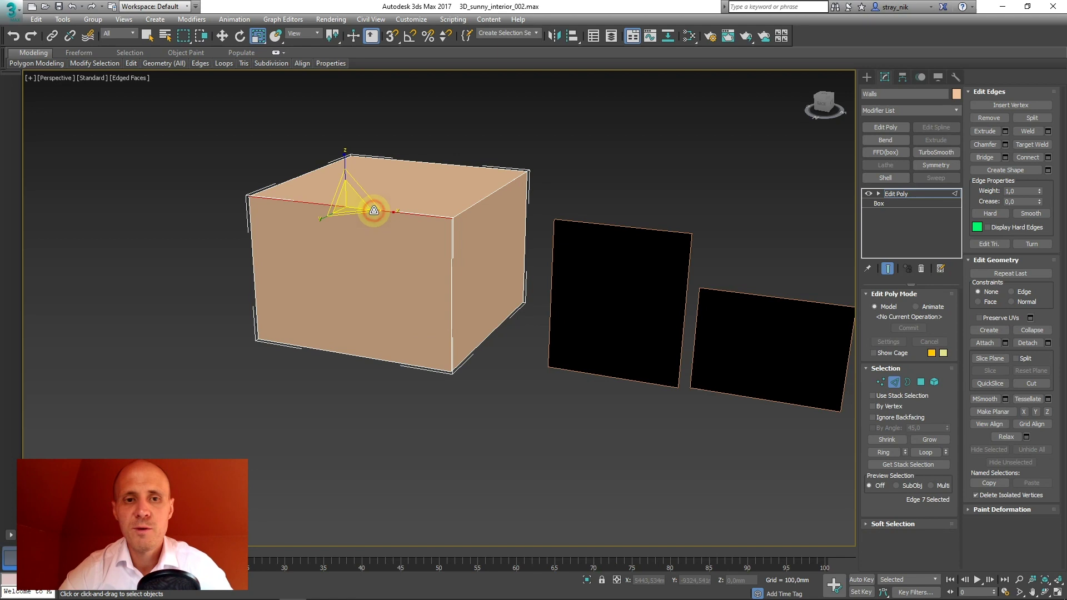
pyautogui.keyDown('ctrl'); pyautogui.click(364, 357); pyautogui.keyUp('ctrl')
pyautogui.moveTo(366, 308)
pyautogui.keyDown('alt'); pyautogui.mouseDown(button='middle')
pyautogui.moveTo(410, 286)
pyautogui.moveTo(372, 290)
pyautogui.mouseUp(button='middle'); pyautogui.keyUp('alt')
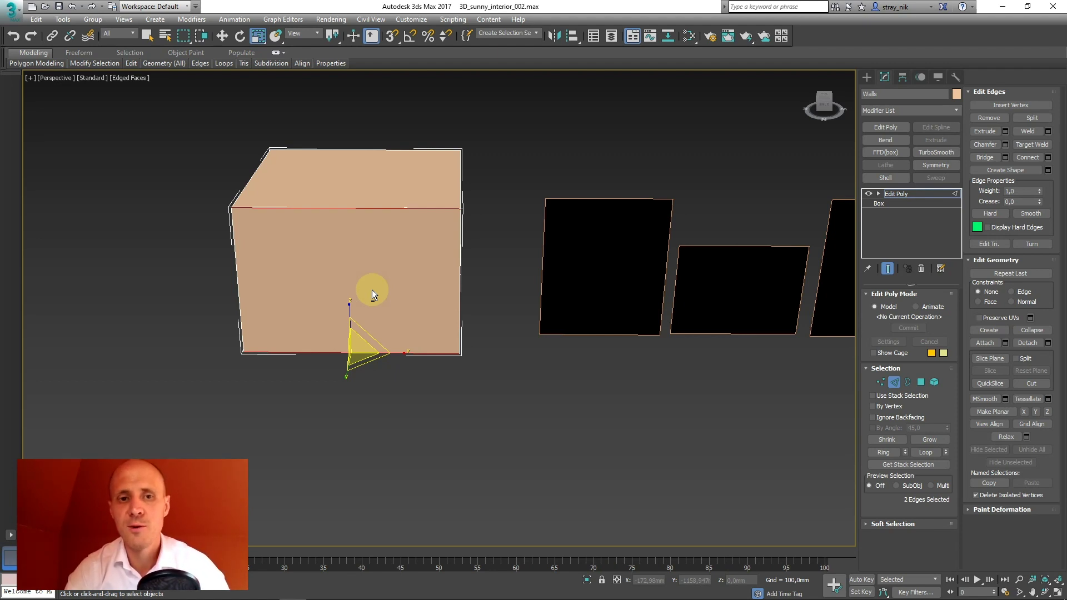
pyautogui.press('w')
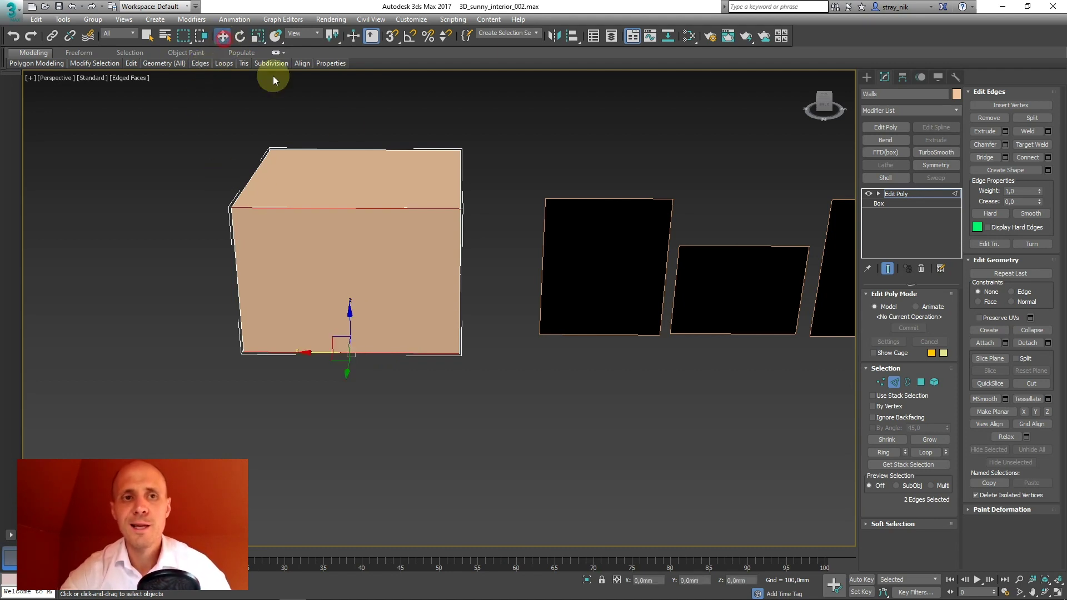
# Step: Connect the two selected front-wall edges with one vertical edge
pyautogui.moveTo(462, 244)
pyautogui.keyDown('alt'); pyautogui.mouseDown(button='middle')
pyautogui.moveTo(436, 237)
pyautogui.moveTo(456, 261)
pyautogui.mouseUp(button='middle'); pyautogui.keyUp('alt')
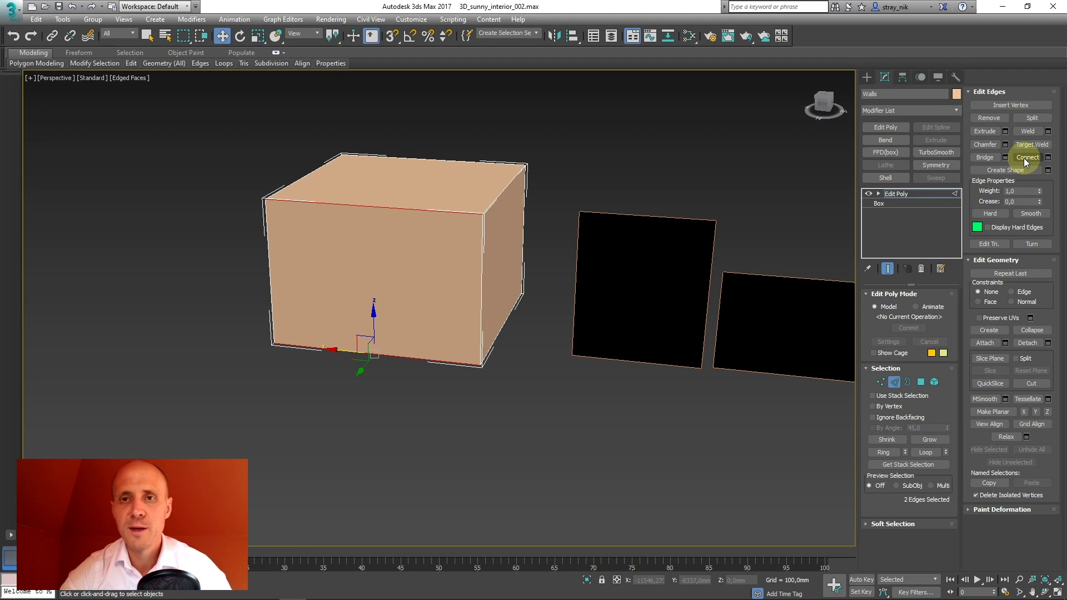
pyautogui.moveTo(459, 255); pyautogui.dragTo(469, 247, button='middle')
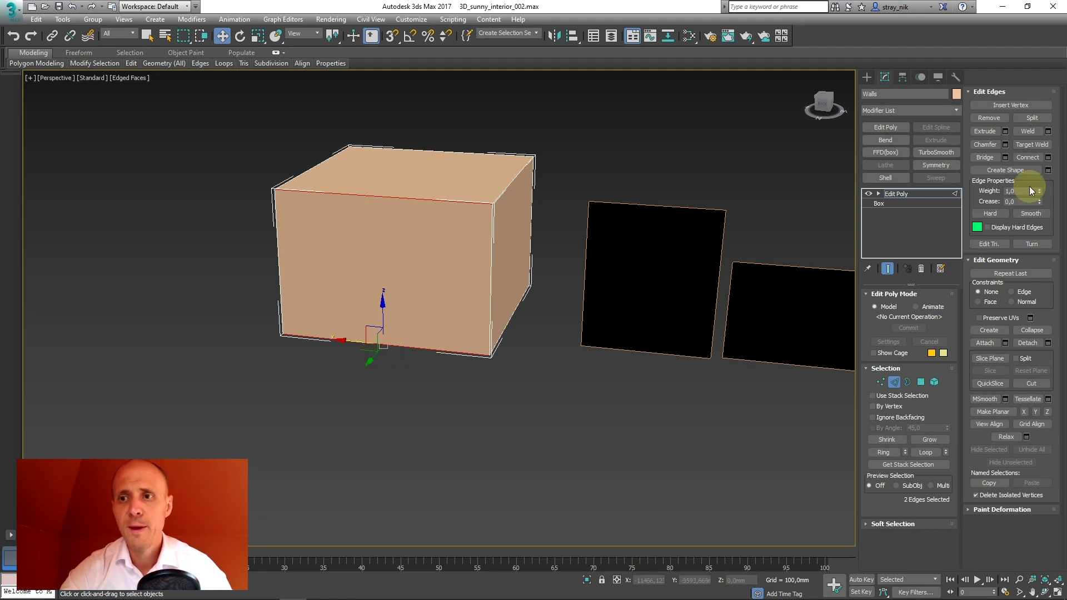
pyautogui.click(1026, 157)
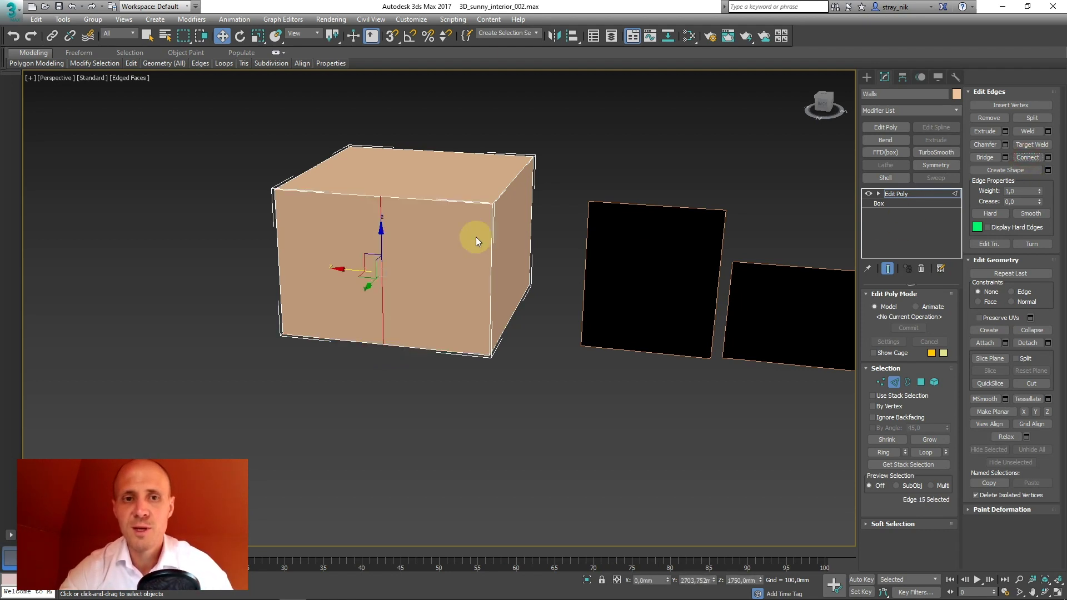
pyautogui.scroll(10, 499, 237)
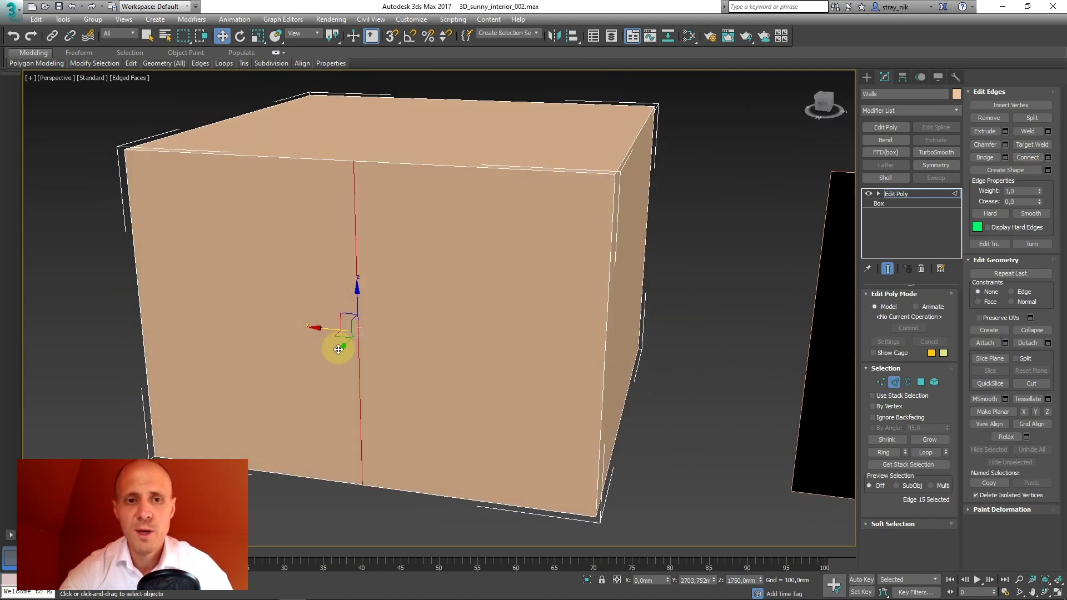
# Step: Try pulling the new vertical edge outward from the front wall, and undo both the move and the connection
pyautogui.moveTo(338, 349)
pyautogui.keyDown('alt'); pyautogui.mouseDown(button='middle')
pyautogui.moveTo(362, 337)
pyautogui.moveTo(331, 345)
pyautogui.mouseUp(button='middle'); pyautogui.keyUp('alt')
pyautogui.moveTo(331, 345); pyautogui.dragTo(176, 394)
pyautogui.scroll(-4, 175, 391)
pyautogui.scroll(-4, 304, 322)
pyautogui.keyDown('alt'); pyautogui.moveTo(303, 322); pyautogui.dragTo(387, 258, button='middle'); pyautogui.keyUp('alt')
pyautogui.hotkey('ctrl', 'z')
pyautogui.scroll(5, 332, 283)
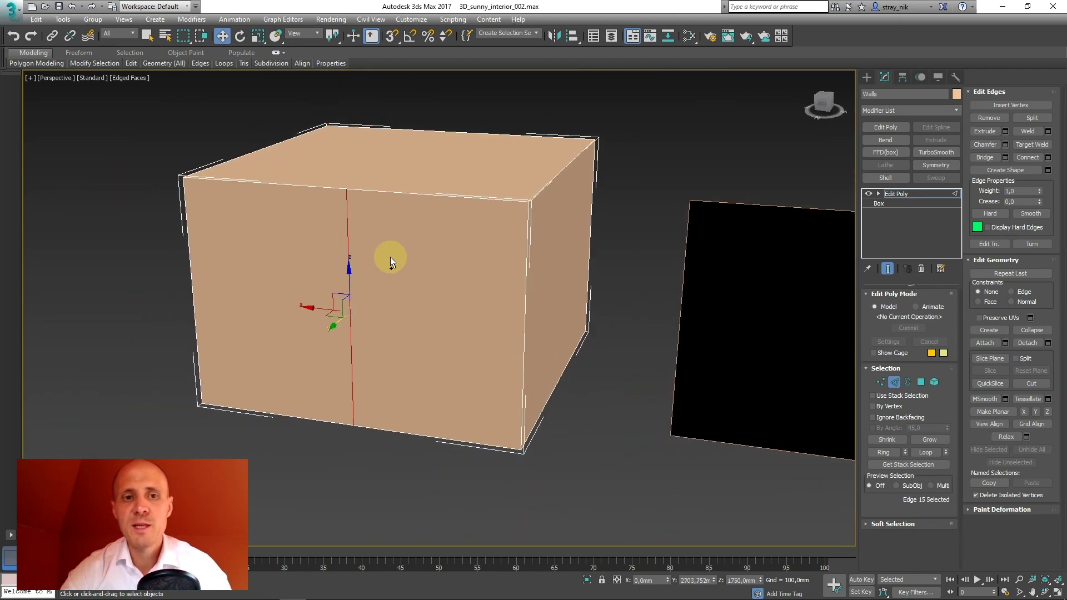
pyautogui.hotkey('ctrl', 'z')
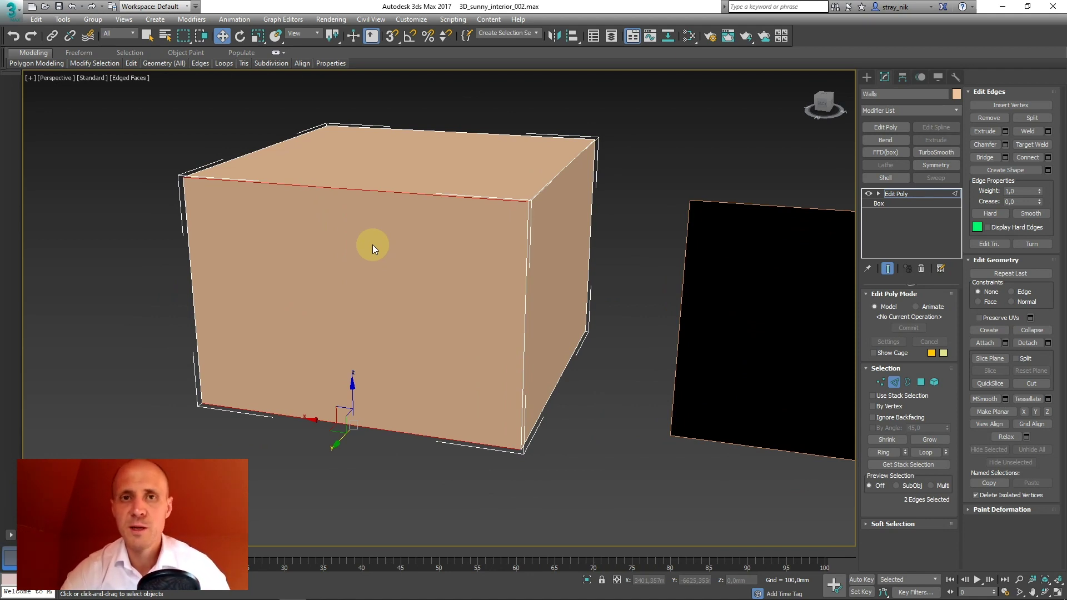
pyautogui.moveTo(370, 221); pyautogui.dragTo(377, 223, button='middle')
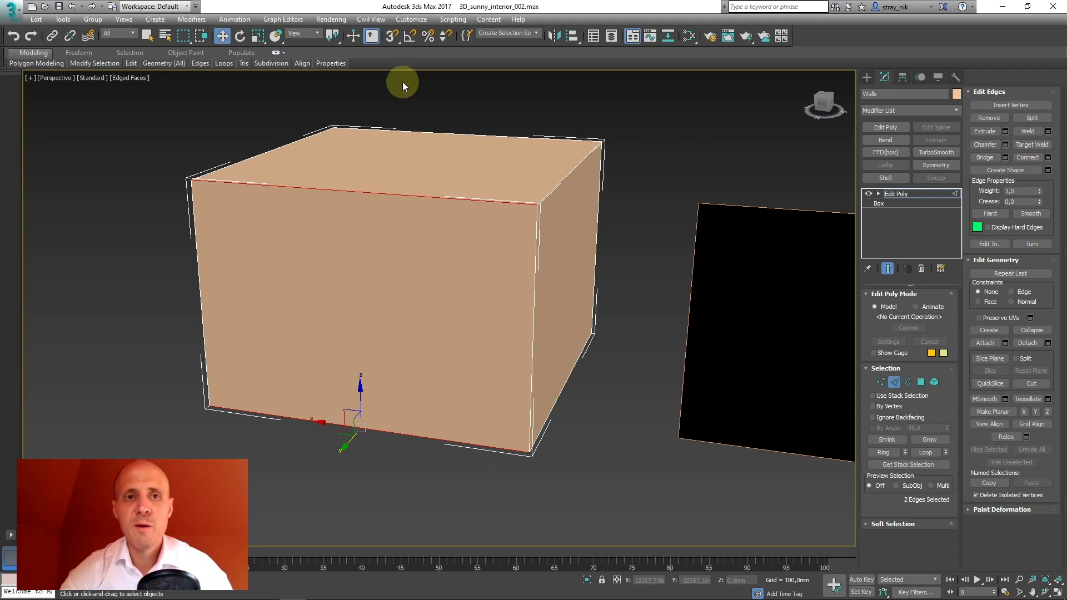
# Step: Expand the modeling ribbon, examine its tools at object and Edge level, and collapse it
pyautogui.doubleClick(376, 54)
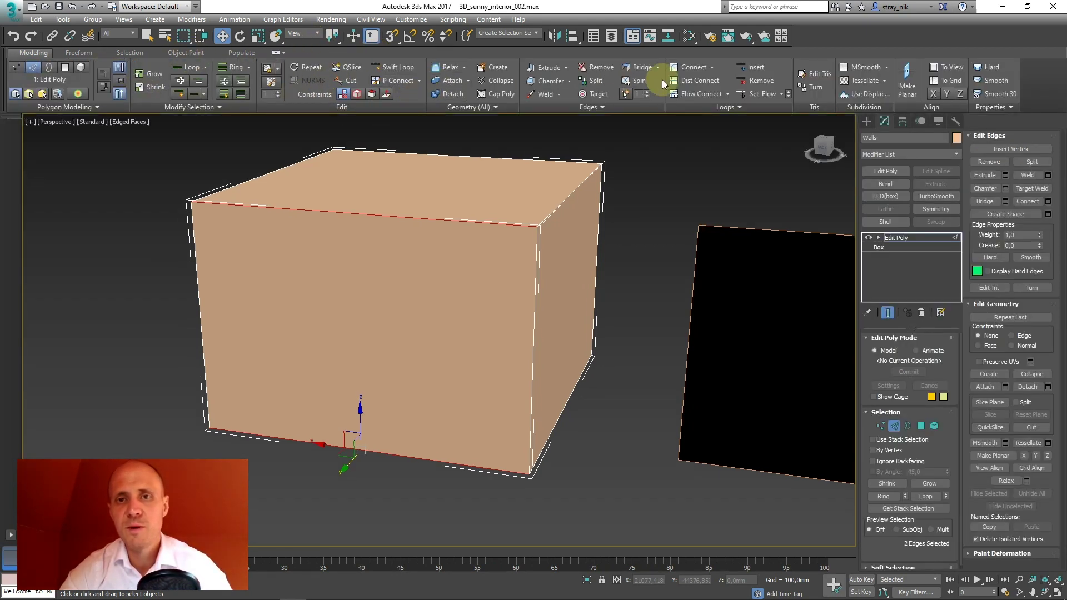
pyautogui.click(897, 238)
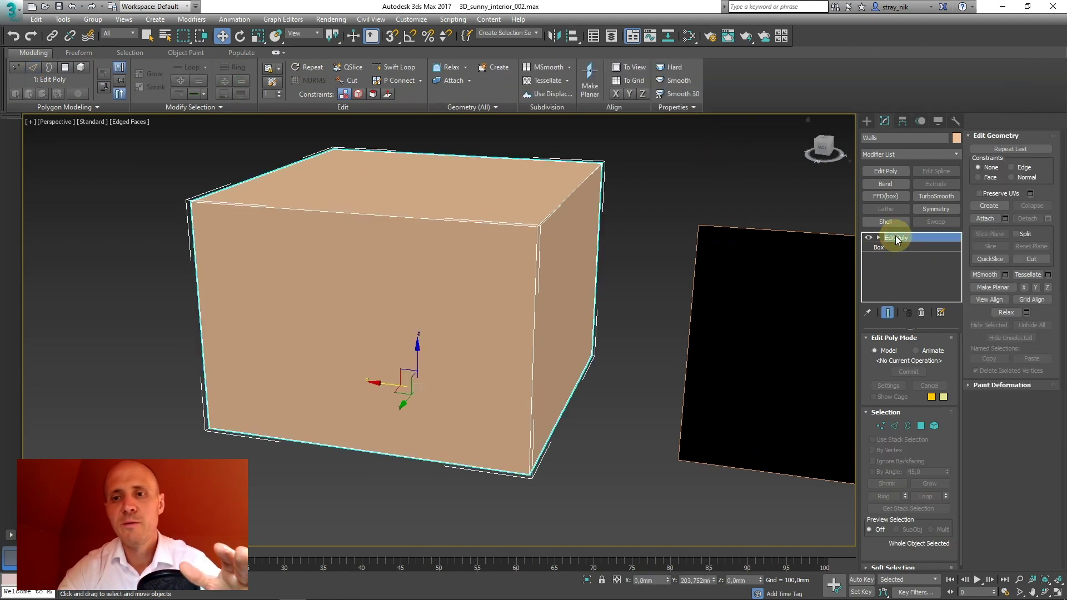
pyautogui.press('2')
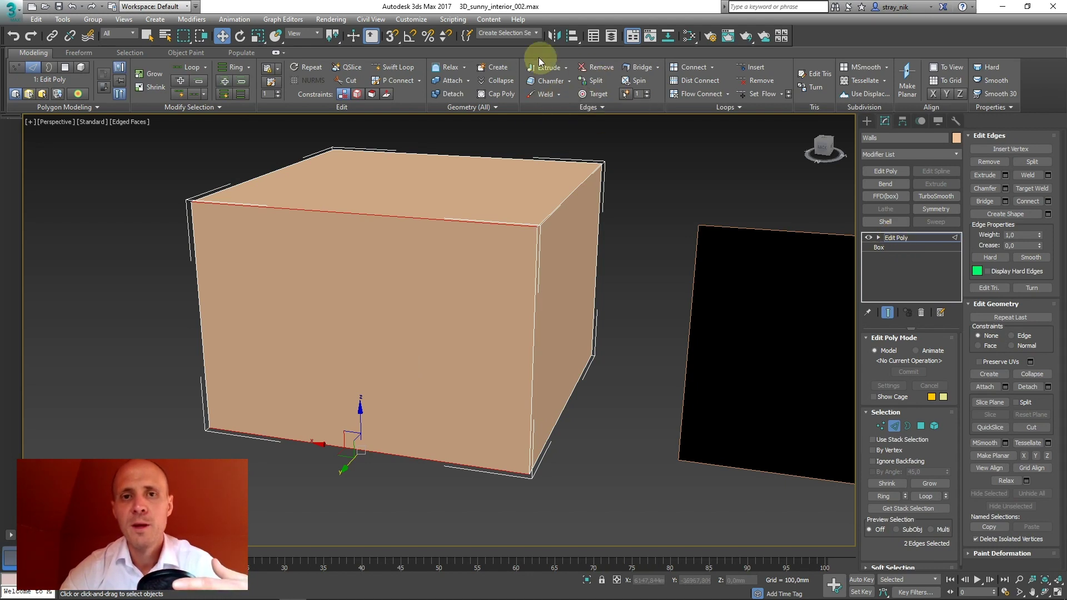
pyautogui.doubleClick(416, 50)
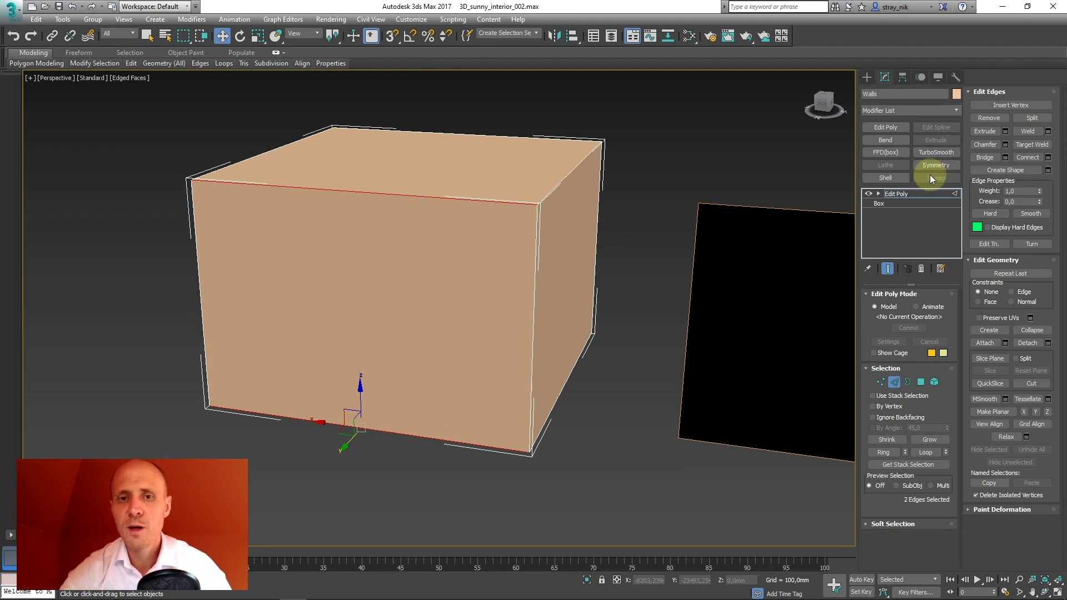
# Step: Connect the selected top and bottom front-wall edges with 2 segments, a pinch of -4 and a slide of 0
pyautogui.click(1048, 158)
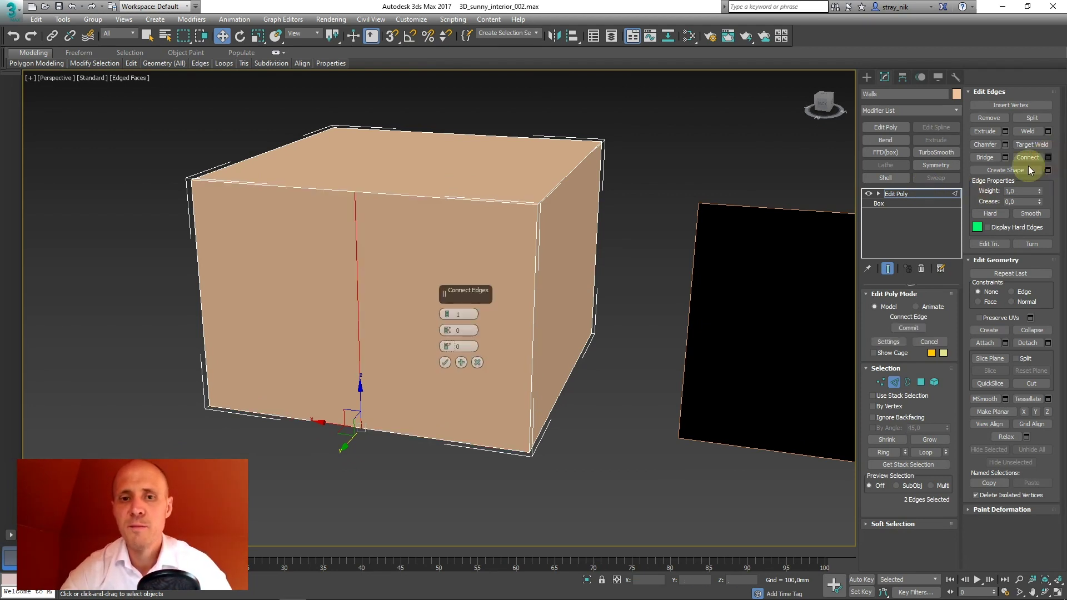
pyautogui.hotkey('ctrl', 'alt', 'd')
pyautogui.moveTo(464, 259)
pyautogui.mouseDown()
pyautogui.moveTo(429, 273)
pyautogui.moveTo(450, 249)
pyautogui.mouseUp()
pyautogui.press('Escape')
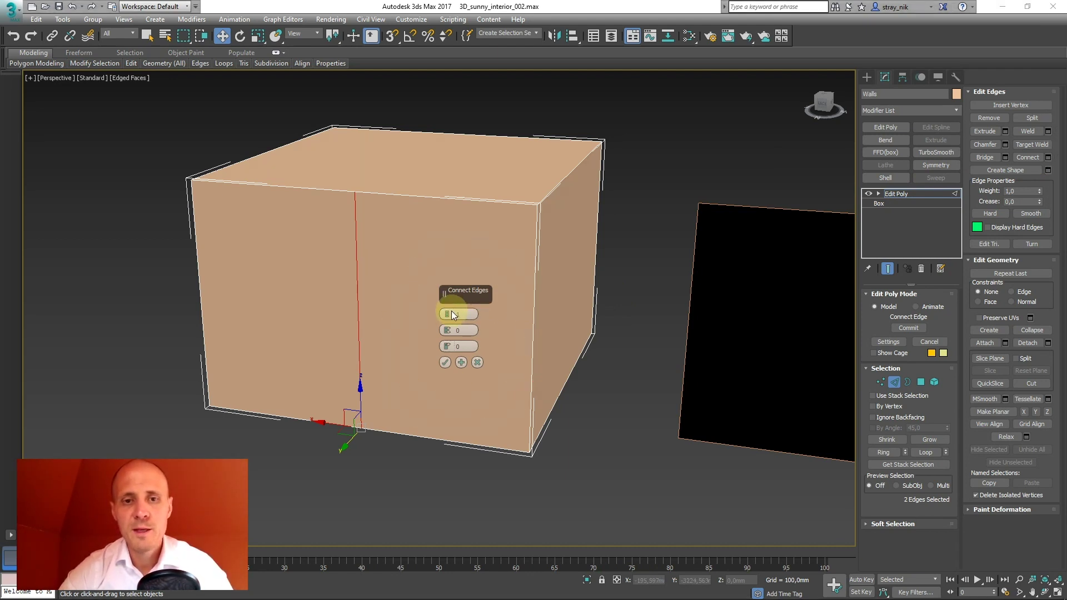
pyautogui.click(449, 312)
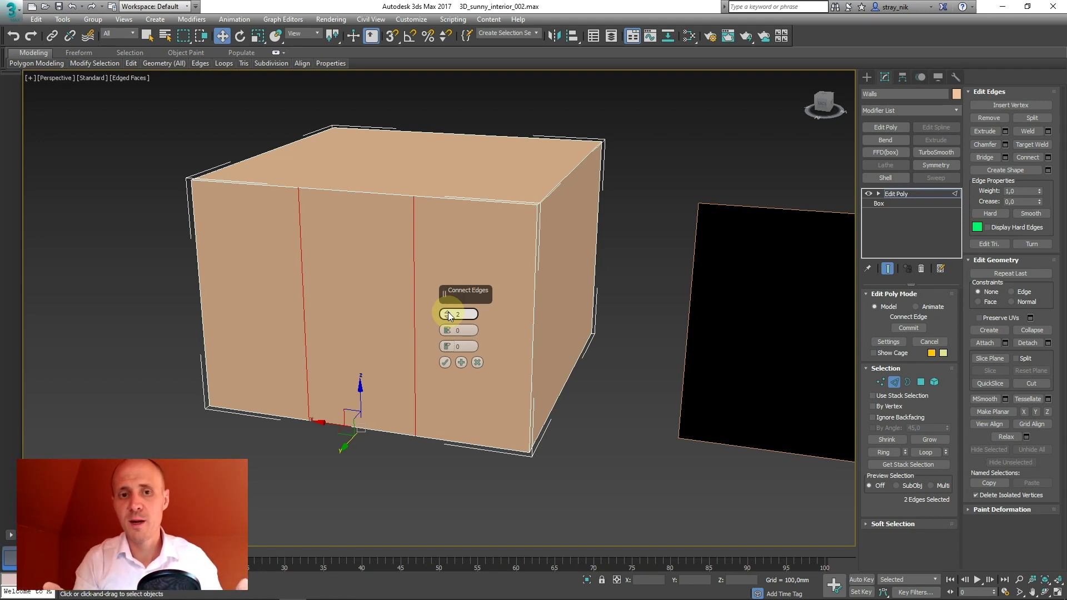
pyautogui.moveTo(448, 330)
pyautogui.mouseDown()
pyautogui.moveTo(457, 259)
pyautogui.moveTo(455, 423)
pyautogui.moveTo(469, 232)
pyautogui.moveTo(448, 394)
pyautogui.moveTo(453, 297)
pyautogui.moveTo(462, 362)
pyautogui.moveTo(463, 338)
pyautogui.mouseUp()
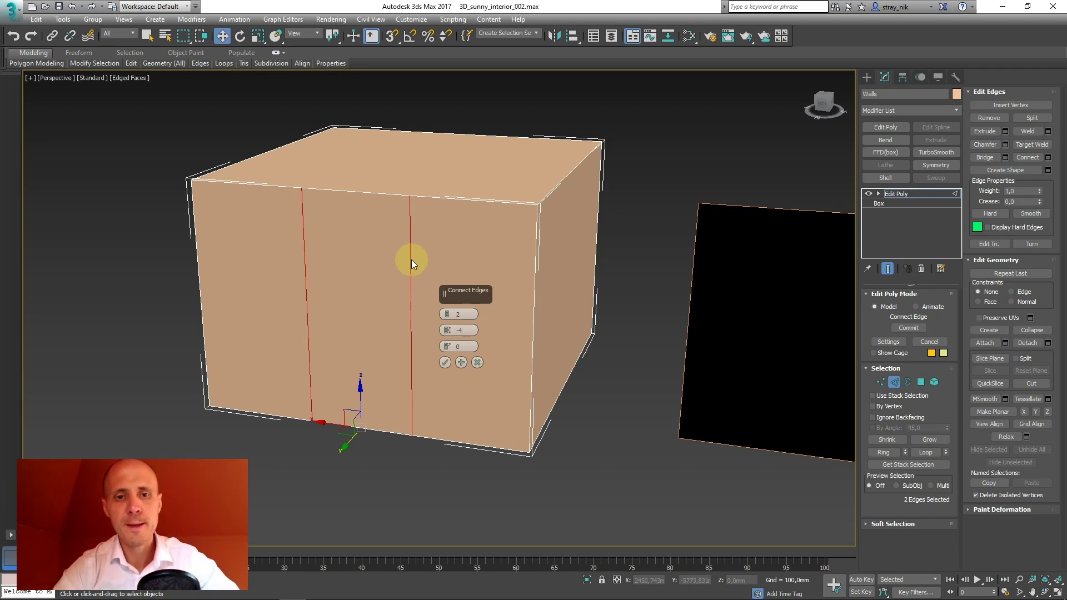
pyautogui.moveTo(446, 345); pyautogui.dragTo(507, 362)
pyautogui.hotkey('ctrl', 'z')
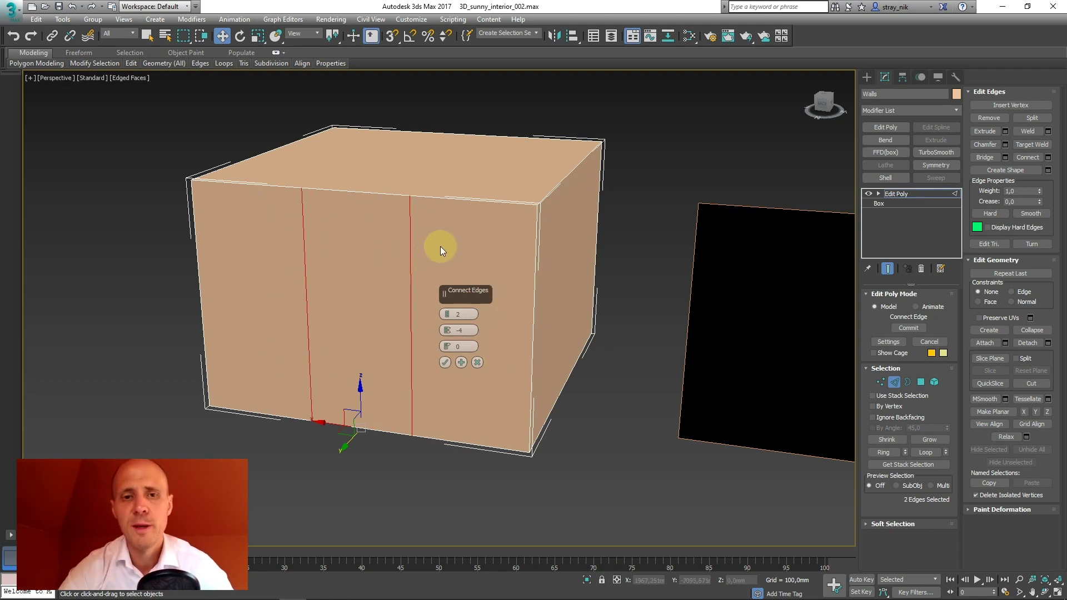
pyautogui.click(445, 362)
# Step: Try moving the two new vertical edges of the front wall, and undo the move
pyautogui.keyDown('alt'); pyautogui.moveTo(415, 346); pyautogui.dragTo(386, 316, button='middle'); pyautogui.keyUp('alt')
pyautogui.moveTo(381, 341); pyautogui.dragTo(354, 325)
pyautogui.keyDown('alt'); pyautogui.moveTo(353, 324); pyautogui.dragTo(379, 239, button='middle'); pyautogui.keyUp('alt')
pyautogui.scroll(4, 377, 246)
pyautogui.hotkey('ctrl', 'z')
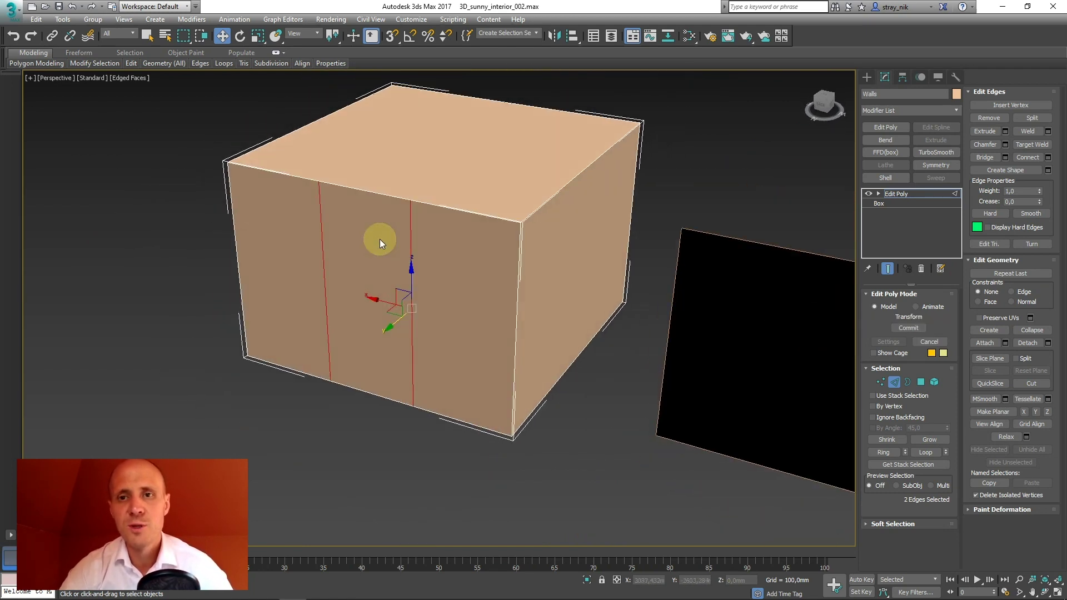
pyautogui.keyDown('alt'); pyautogui.moveTo(380, 243); pyautogui.dragTo(389, 250, button='middle'); pyautogui.keyUp('alt')
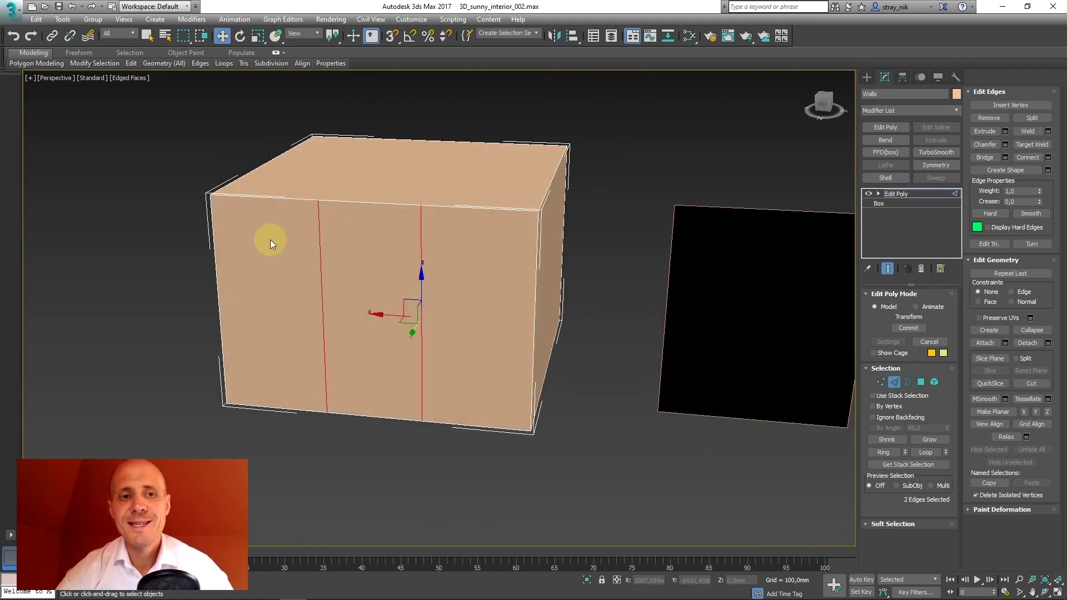
pyautogui.hotkey('ctrl', 'F2')
pyautogui.moveTo(208, 217); pyautogui.dragTo(532, 232)
pyautogui.moveTo(221, 376); pyautogui.dragTo(518, 392)
pyautogui.moveTo(535, 212); pyautogui.dragTo(547, 442)
pyautogui.moveTo(416, 199); pyautogui.dragTo(402, 459)
pyautogui.moveTo(321, 198); pyautogui.dragTo(303, 432)
pyautogui.moveTo(206, 194); pyautogui.dragTo(230, 410)
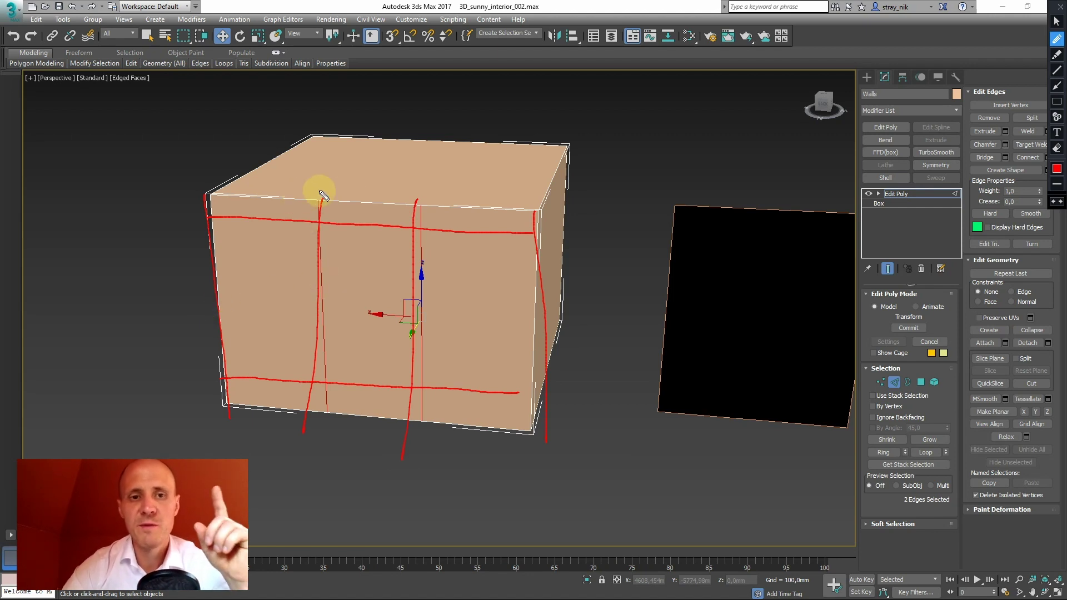
pyautogui.moveTo(213, 249); pyautogui.dragTo(198, 257)
pyautogui.moveTo(278, 268); pyautogui.dragTo(289, 286)
pyautogui.moveTo(370, 270); pyautogui.dragTo(399, 294)
pyautogui.moveTo(514, 283)
pyautogui.mouseDown()
pyautogui.moveTo(529, 294)
pyautogui.moveTo(527, 311)
pyautogui.mouseUp()
pyautogui.moveTo(214, 289); pyautogui.dragTo(214, 278)
pyautogui.moveTo(534, 296)
pyautogui.mouseDown()
pyautogui.moveTo(514, 306)
pyautogui.moveTo(532, 300)
pyautogui.mouseUp()
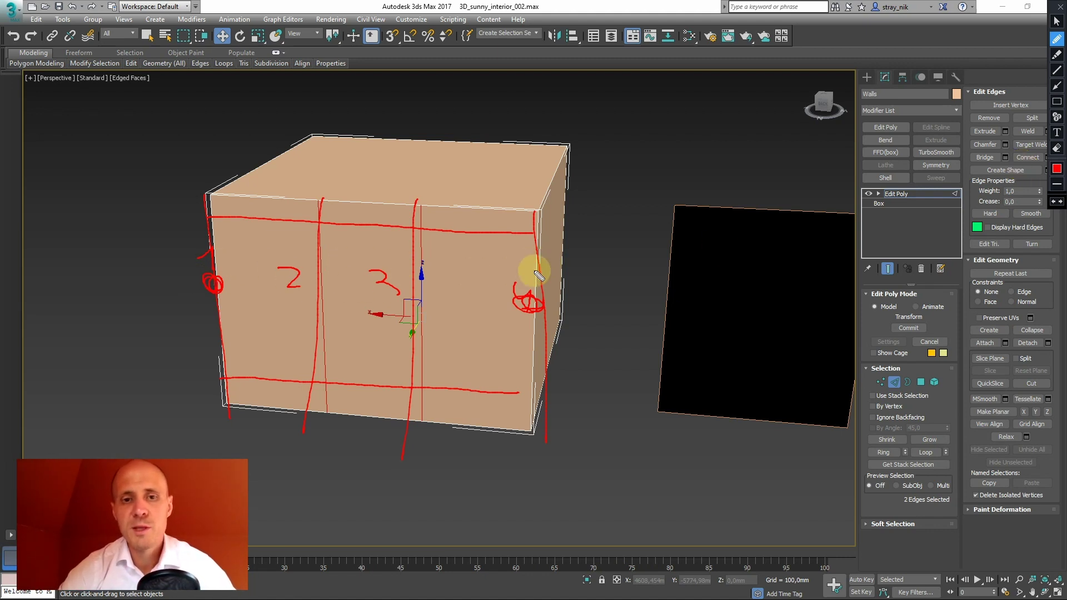
pyautogui.press('Escape')
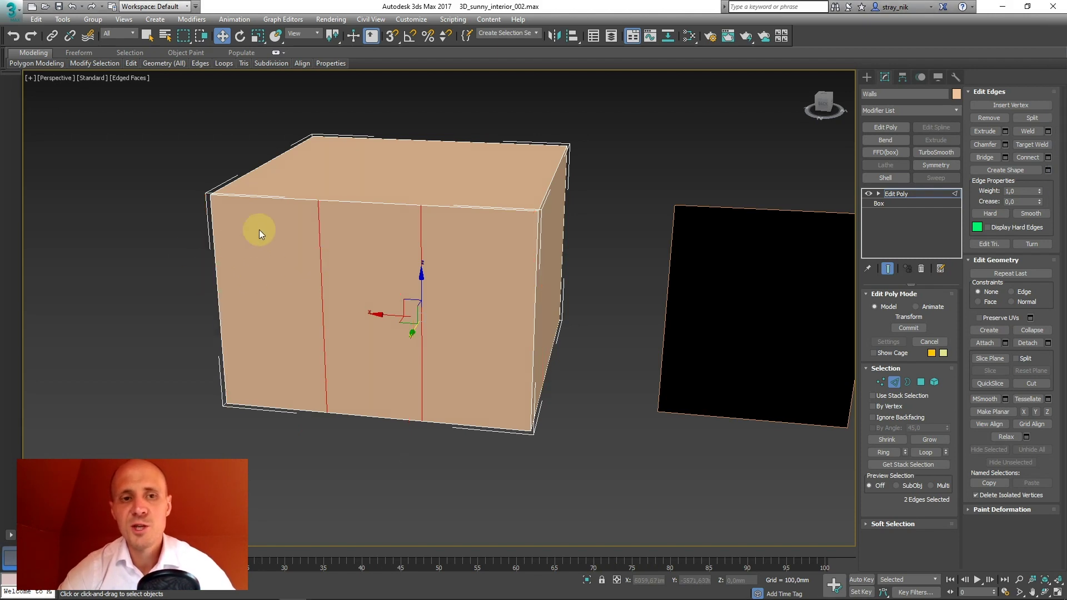
# Step: Try selecting the front wall's vertical edges from one corner, and restart the selection from the opposite corner
pyautogui.click(214, 250)
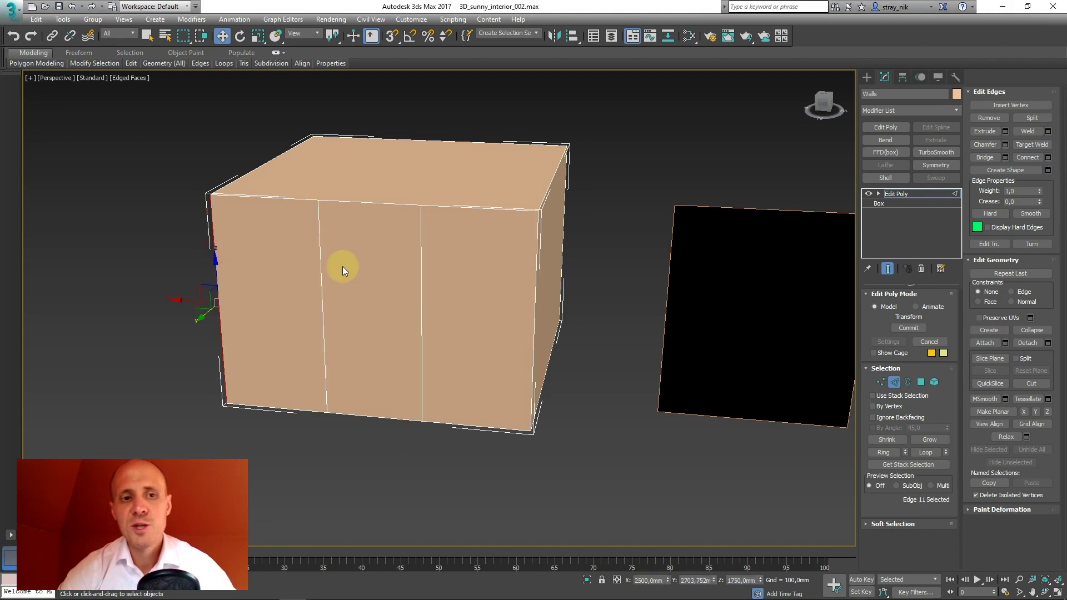
pyautogui.keyDown('ctrl'); pyautogui.click(323, 257); pyautogui.keyUp('ctrl')
pyautogui.keyDown('ctrl'); pyautogui.click(421, 261); pyautogui.keyUp('ctrl')
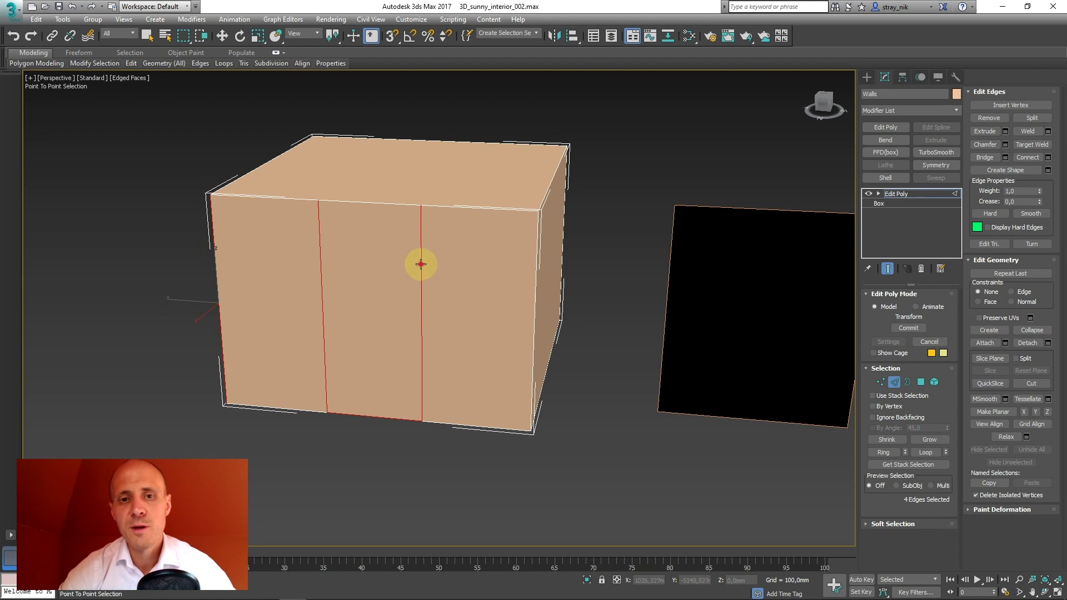
pyautogui.keyDown('ctrl'); pyautogui.click(538, 274); pyautogui.keyUp('ctrl')
pyautogui.press('w')
pyautogui.moveTo(508, 288)
pyautogui.keyDown('alt'); pyautogui.mouseDown(button='middle')
pyautogui.moveTo(439, 282)
pyautogui.moveTo(502, 295)
pyautogui.mouseUp(button='middle'); pyautogui.keyUp('alt')
pyautogui.click(538, 282)
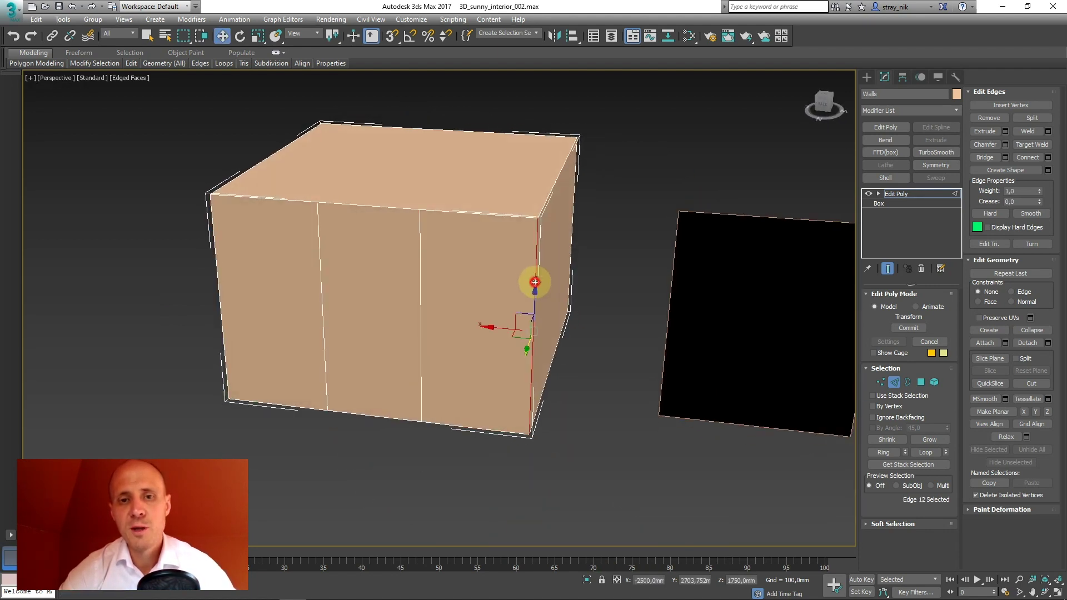
pyautogui.keyDown('ctrl'); pyautogui.click(421, 275); pyautogui.keyUp('ctrl')
pyautogui.keyDown('ctrl'); pyautogui.click(321, 269); pyautogui.keyUp('ctrl')
pyautogui.keyDown('ctrl'); pyautogui.click(215, 264); pyautogui.keyUp('ctrl')
pyautogui.moveTo(355, 269)
pyautogui.keyDown('alt'); pyautogui.mouseDown(button='middle')
pyautogui.moveTo(405, 261)
pyautogui.moveTo(373, 261)
pyautogui.moveTo(389, 255)
pyautogui.moveTo(362, 249)
pyautogui.mouseUp(button='middle'); pyautogui.keyUp('alt')
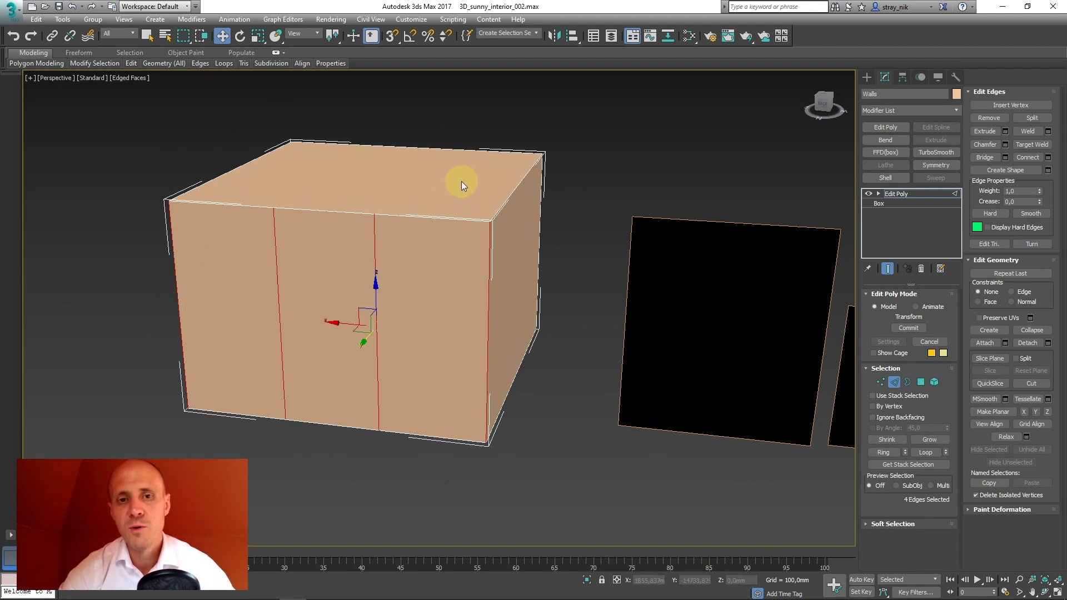
# Step: Select all four vertical edges of the front wall: both corner edges and the two inner ones
pyautogui.click(488, 243)
pyautogui.keyDown('ctrl'); pyautogui.click(376, 253); pyautogui.keyUp('ctrl')
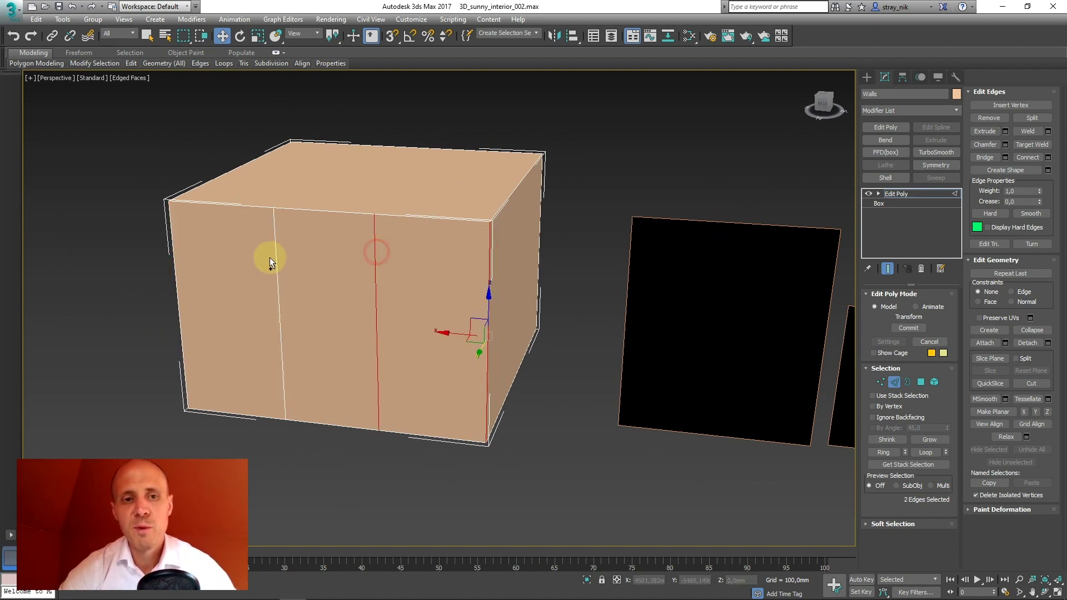
pyautogui.keyDown('ctrl'); pyautogui.click(276, 258); pyautogui.keyUp('ctrl')
pyautogui.keyDown('ctrl'); pyautogui.click(175, 258); pyautogui.keyUp('ctrl')
pyautogui.moveTo(355, 274); pyautogui.dragTo(365, 259, button='middle')
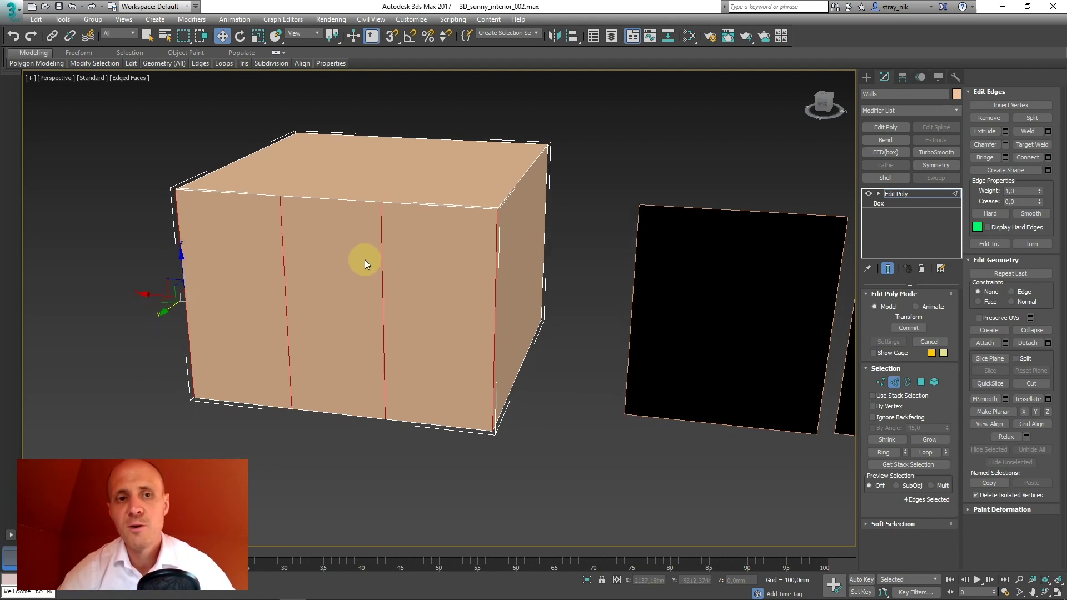
pyautogui.moveTo(494, 254); pyautogui.dragTo(469, 255, button='middle')
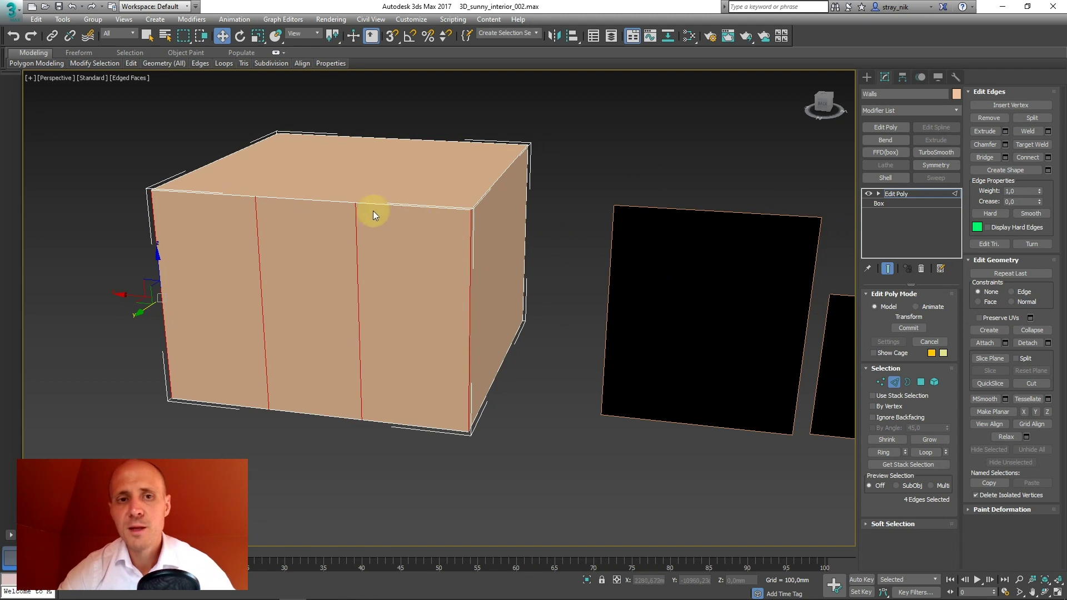
# Step: Connect the four vertical edges with 2 horizontal segments and a pinch of 86
pyautogui.click(1049, 158)
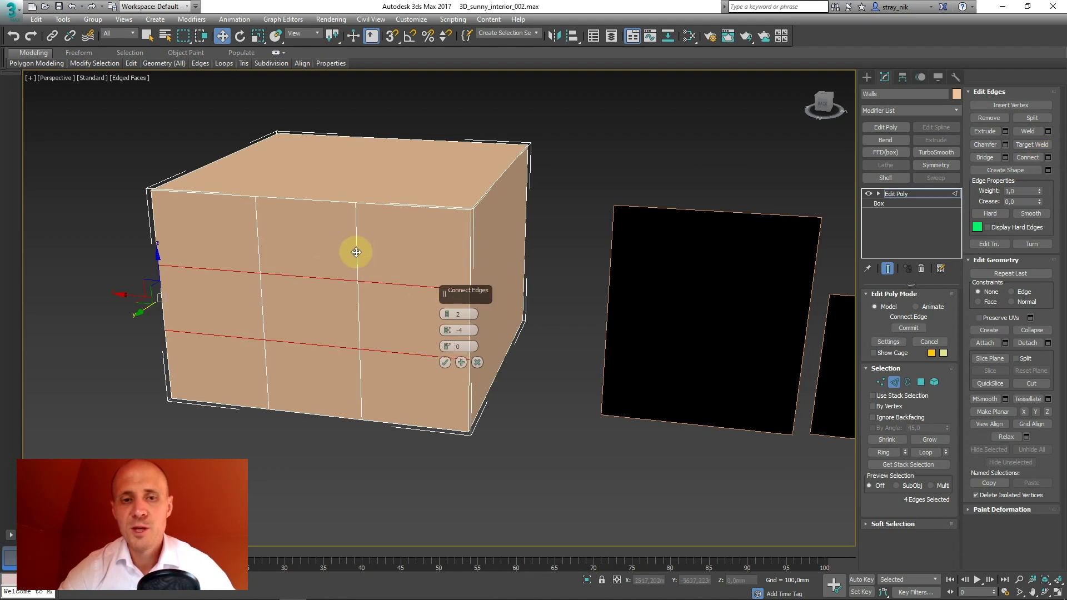
pyautogui.moveTo(447, 331); pyautogui.dragTo(481, 115)
pyautogui.keyDown('alt'); pyautogui.moveTo(312, 280); pyautogui.dragTo(329, 269, button='middle'); pyautogui.keyUp('alt')
pyautogui.moveTo(448, 318)
pyautogui.mouseDown()
pyautogui.moveTo(449, 307)
pyautogui.moveTo(448, 334)
pyautogui.mouseUp()
pyautogui.keyDown('alt'); pyautogui.moveTo(448, 335); pyautogui.dragTo(308, 288, button='middle'); pyautogui.keyUp('alt')
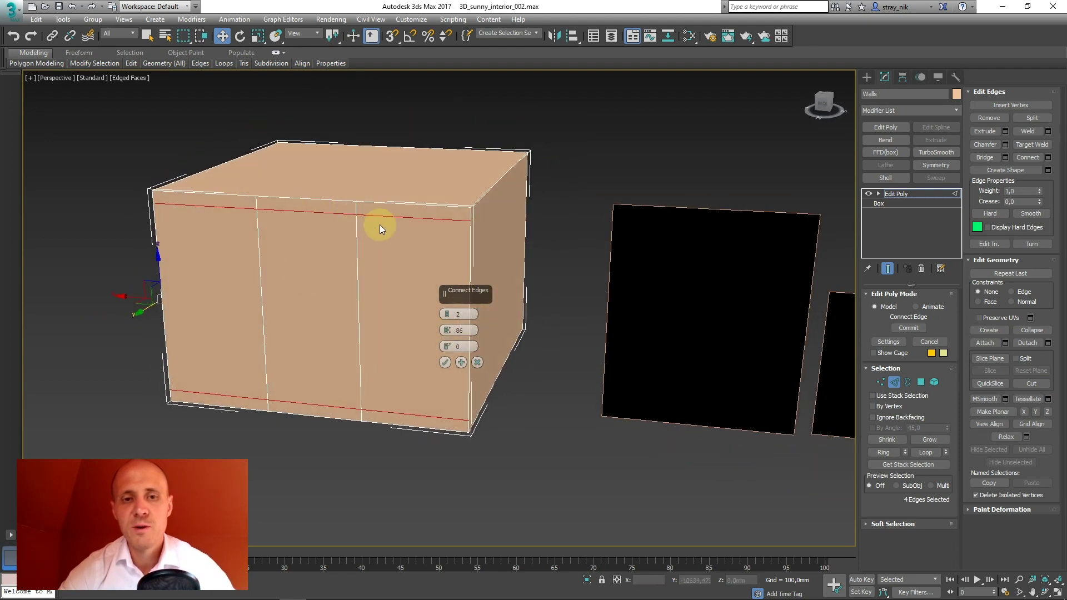
pyautogui.click(445, 362)
pyautogui.keyDown('alt'); pyautogui.moveTo(339, 274); pyautogui.dragTo(322, 229, button='middle'); pyautogui.keyUp('alt')
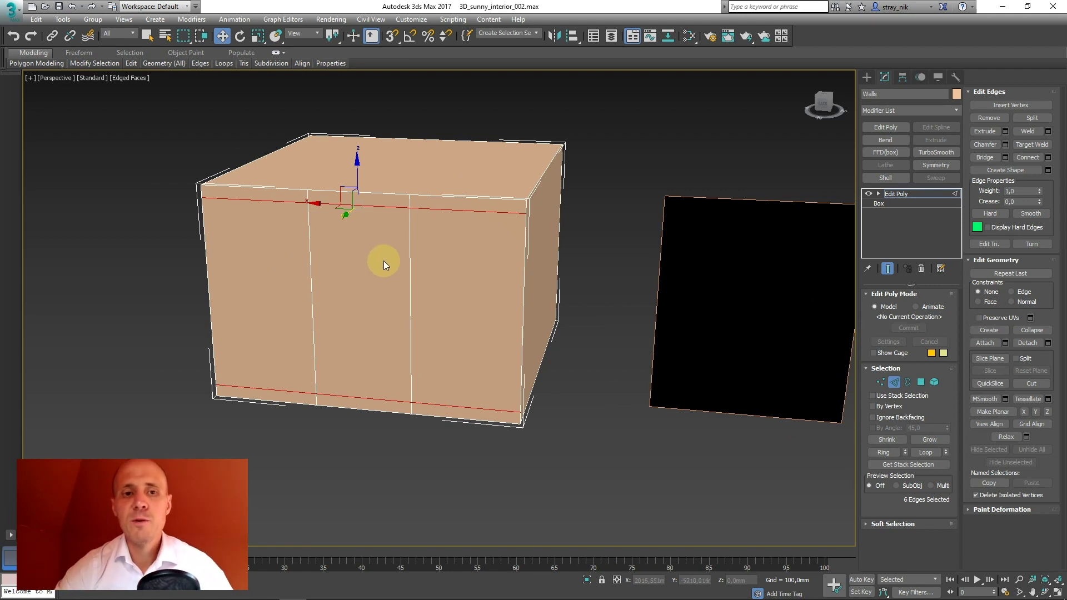
pyautogui.keyDown('alt'); pyautogui.moveTo(361, 251); pyautogui.dragTo(384, 254, button='middle'); pyautogui.keyUp('alt')
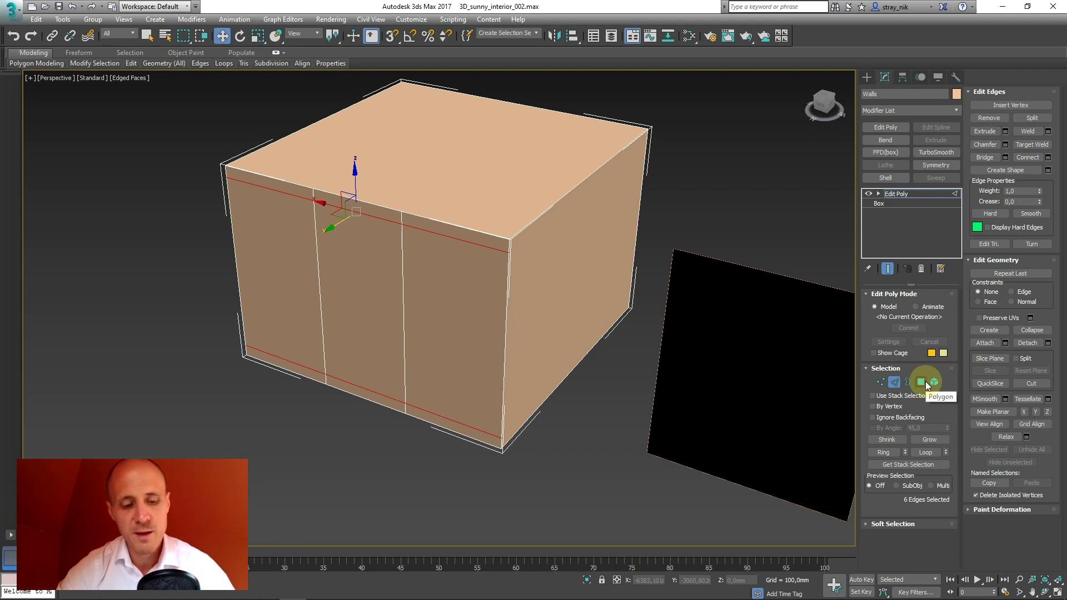
# Step: At Polygon level, select the large center polygon of the front wall
pyautogui.hotkey('ctrl', 'alt', 'd')
pyautogui.moveTo(921, 372); pyautogui.dragTo(909, 376)
pyautogui.press('Escape')
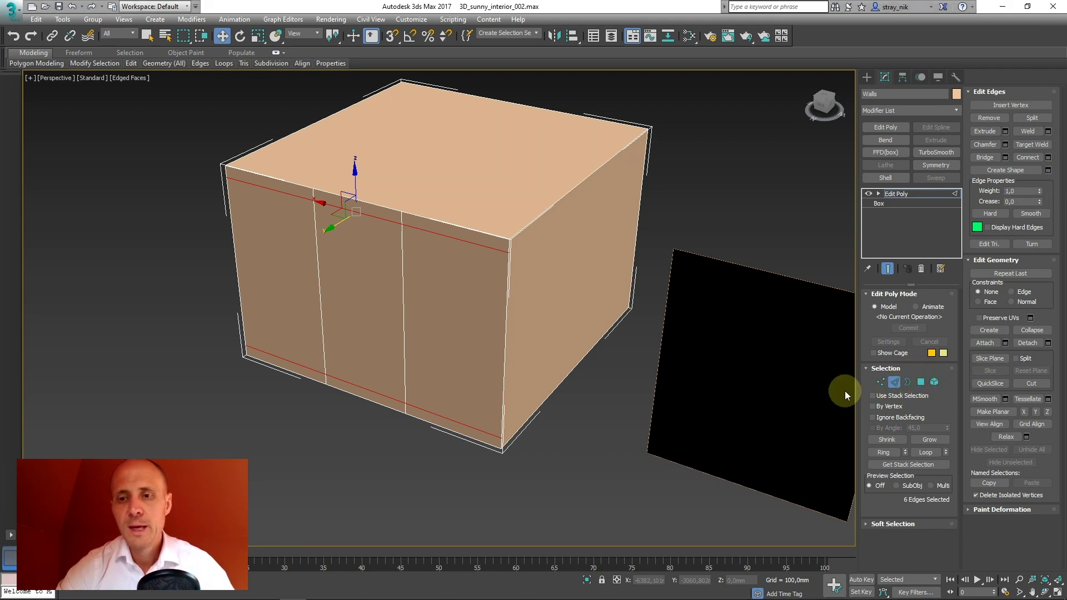
pyautogui.press('4')
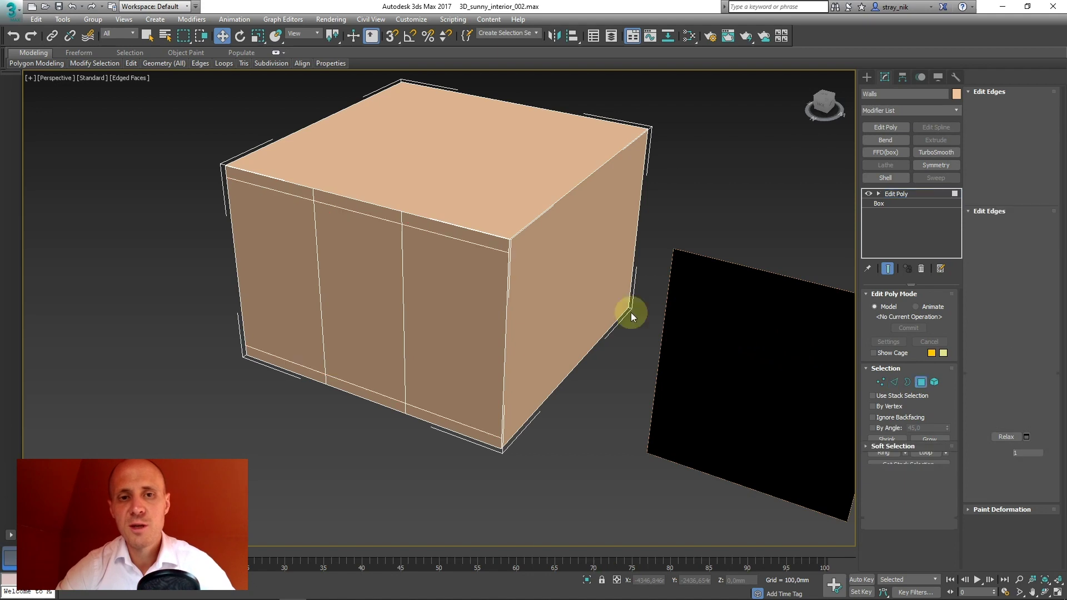
pyautogui.click(378, 243)
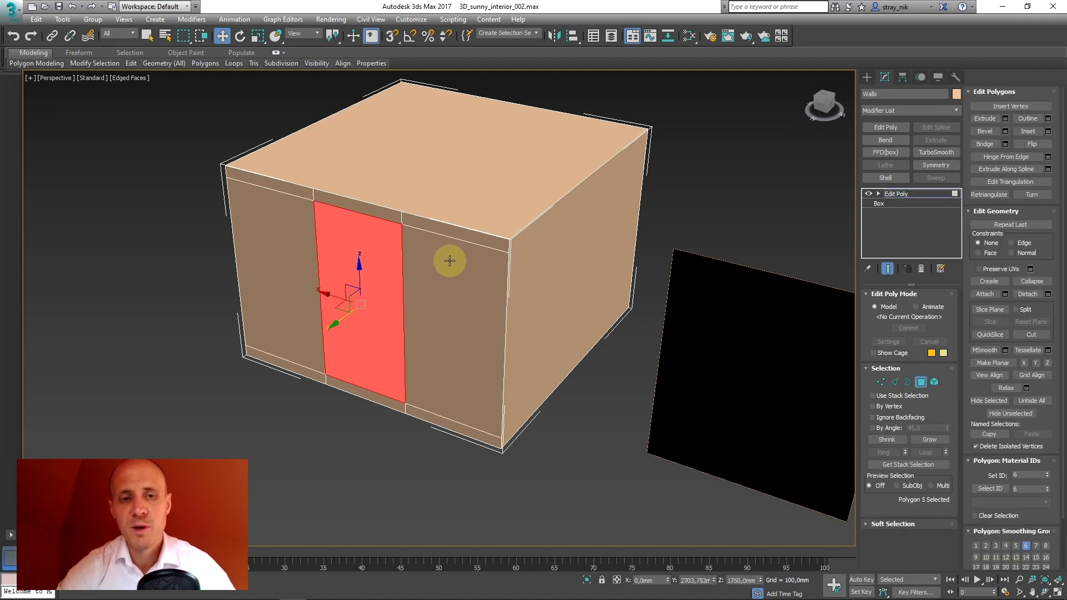
pyautogui.keyDown('alt'); pyautogui.moveTo(448, 258); pyautogui.dragTo(426, 261, button='middle'); pyautogui.keyUp('alt')
pyautogui.moveTo(286, 322); pyautogui.dragTo(243, 353)
pyautogui.rightClick(243, 352)
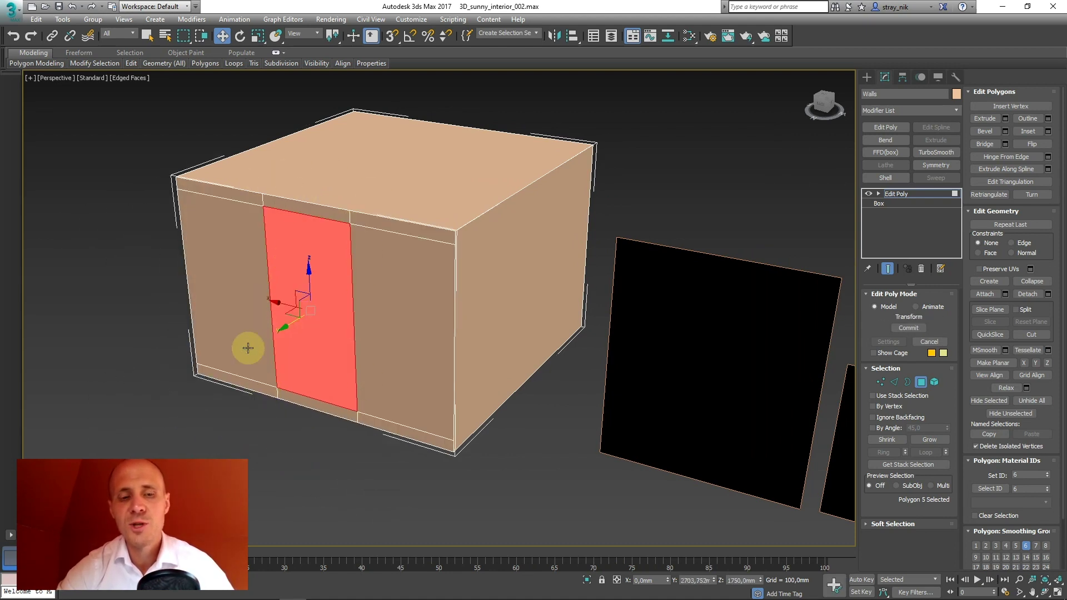
pyautogui.moveTo(280, 257); pyautogui.dragTo(271, 264, button='middle')
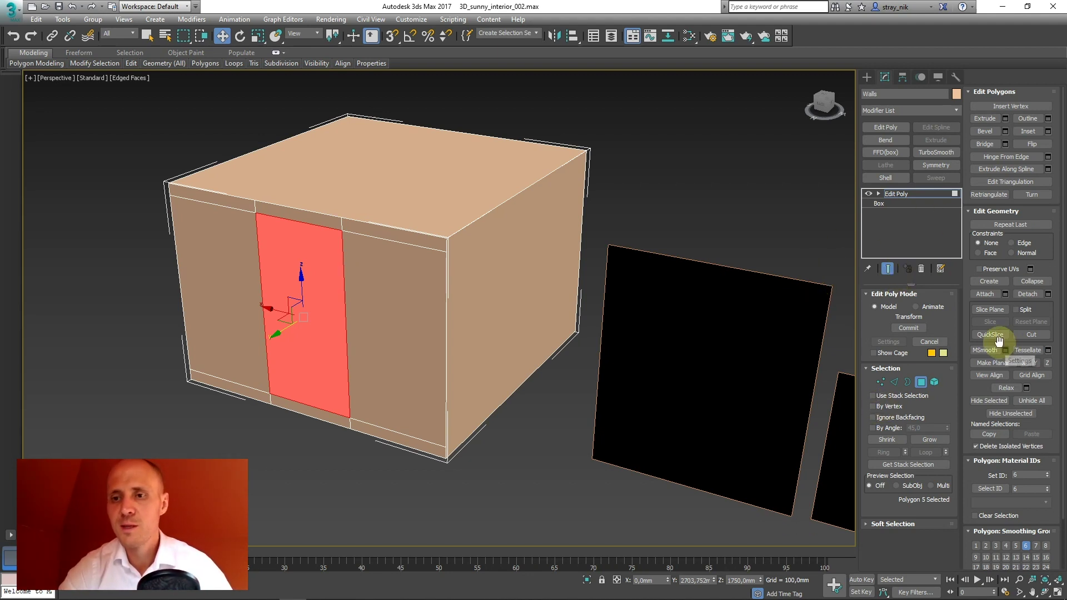
# Step: Detach the center front-wall polygon as a separate object and examine the outline of the split
pyautogui.click(1028, 297)
pyautogui.keyDown('alt'); pyautogui.moveTo(403, 250); pyautogui.dragTo(405, 260, button='middle'); pyautogui.keyUp('alt')
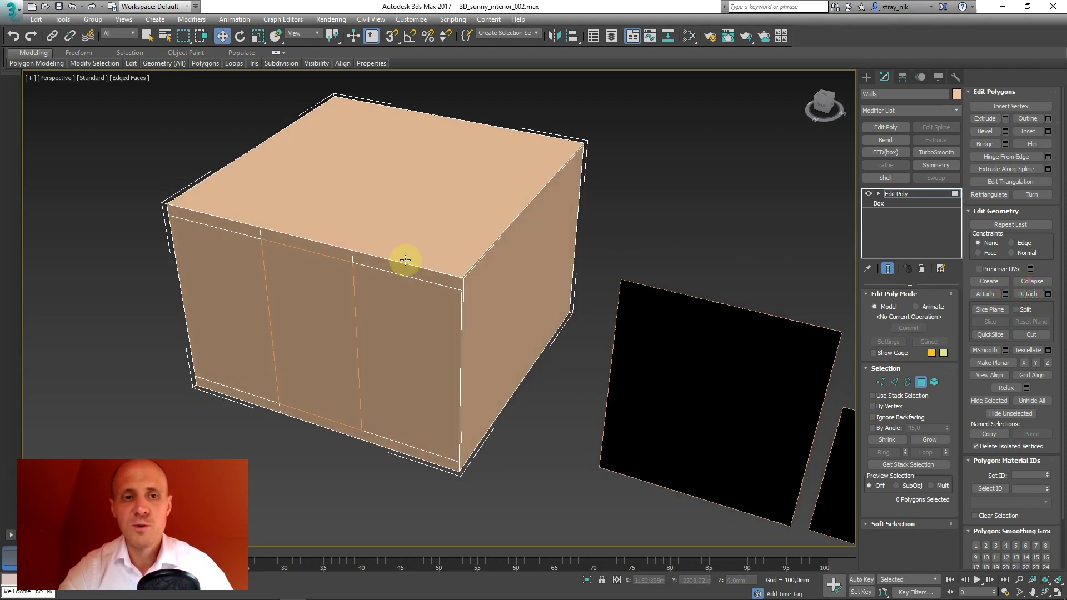
pyautogui.scroll(3, 367, 234)
pyautogui.scroll(-2, 369, 236)
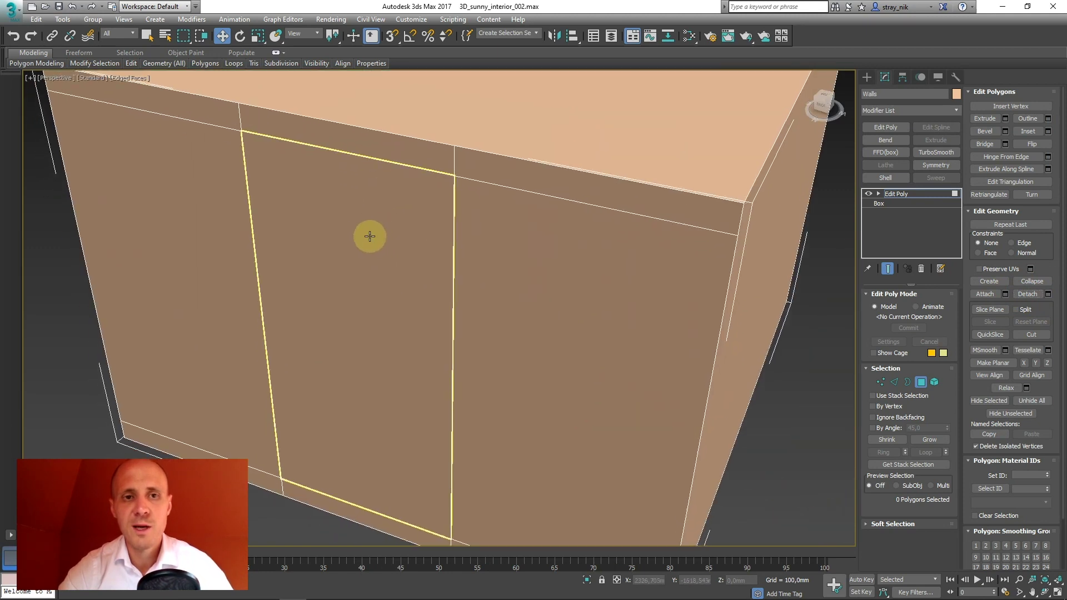
pyautogui.scroll(-3, 500, 278)
pyautogui.scroll(3, 411, 249)
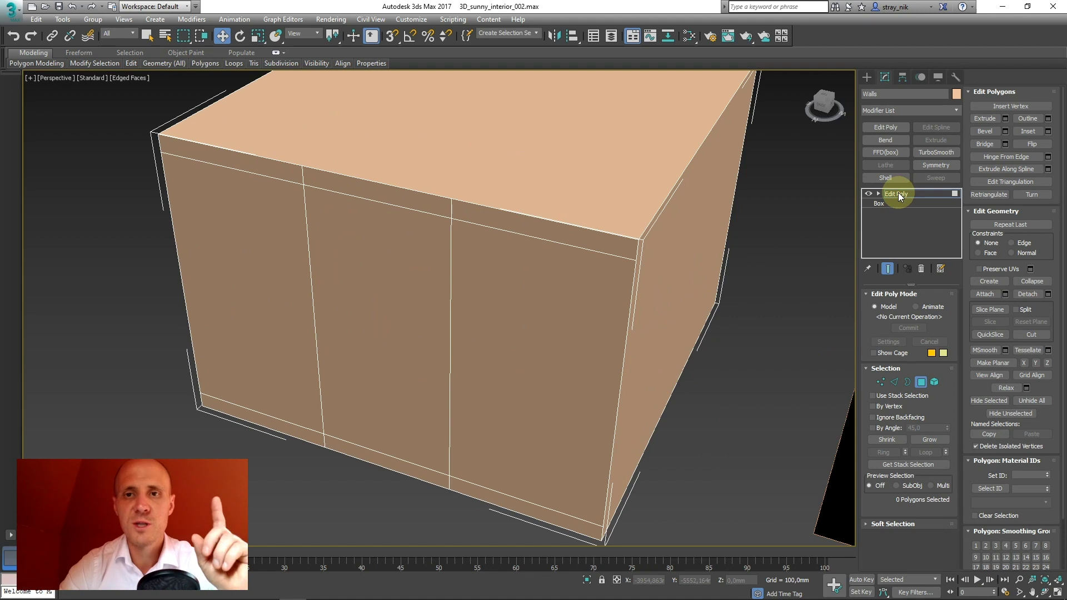
# Step: Leave Polygon level, select the detached panel and move it outward from the front wall to about Y 1557 mm
pyautogui.click(920, 383)
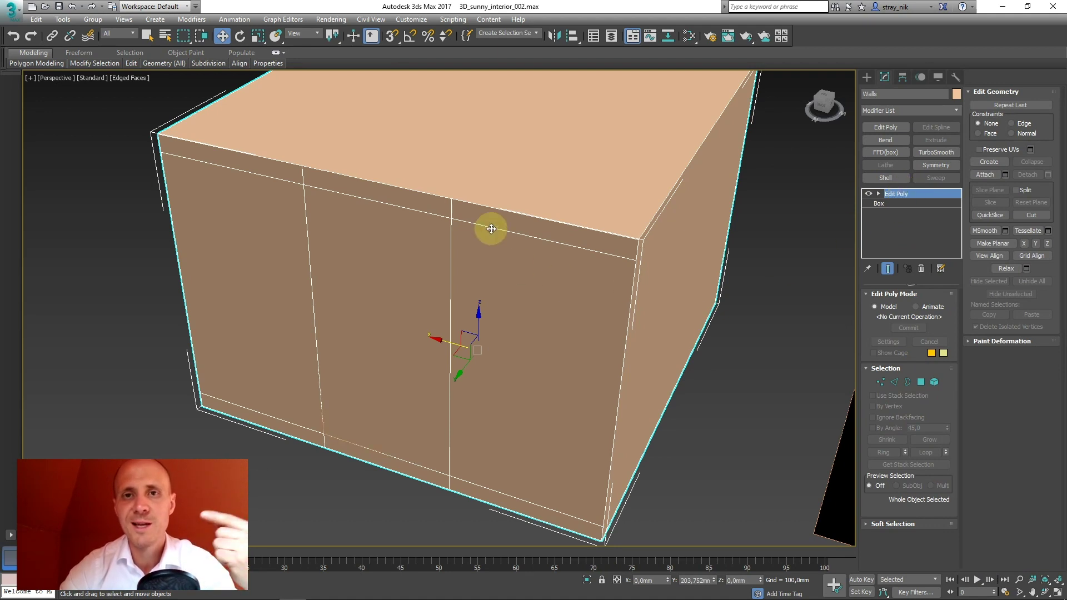
pyautogui.moveTo(467, 215); pyautogui.dragTo(455, 198, button='middle')
pyautogui.click(380, 224)
pyautogui.moveTo(433, 234)
pyautogui.mouseDown(button='middle')
pyautogui.moveTo(419, 222)
pyautogui.moveTo(438, 242)
pyautogui.mouseUp(button='middle')
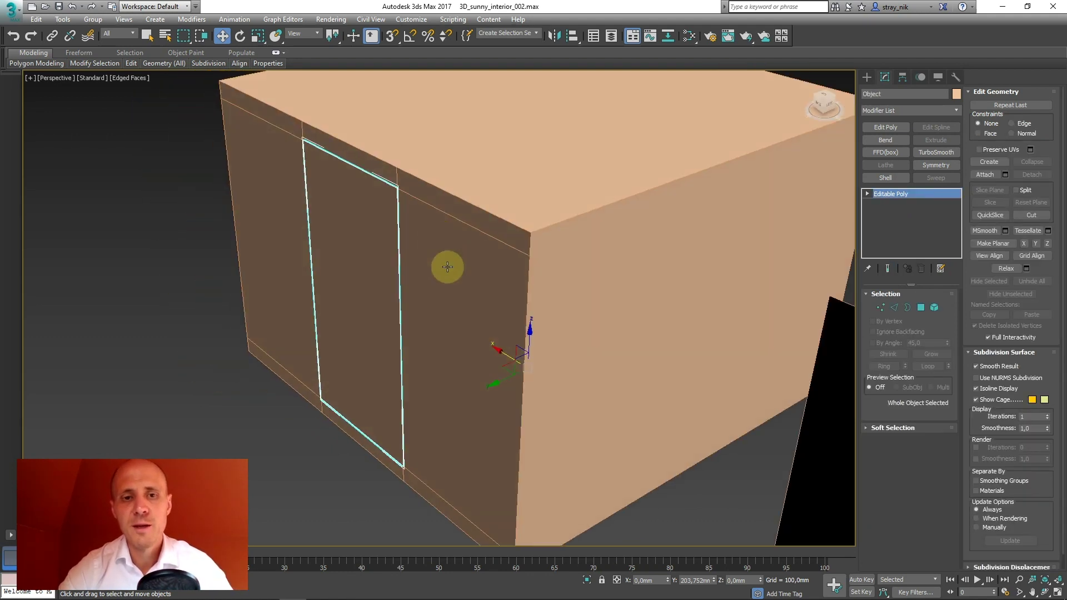
pyautogui.moveTo(502, 378); pyautogui.dragTo(418, 377)
pyautogui.scroll(2, 401, 350)
pyautogui.scroll(-4, 410, 300)
pyautogui.moveTo(410, 300)
pyautogui.keyDown('alt'); pyautogui.mouseDown(button='middle')
pyautogui.moveTo(474, 251)
pyautogui.moveTo(429, 281)
pyautogui.moveTo(400, 274)
pyautogui.moveTo(391, 295)
pyautogui.mouseUp(button='middle'); pyautogui.keyUp('alt')
pyautogui.scroll(2, 452, 274)
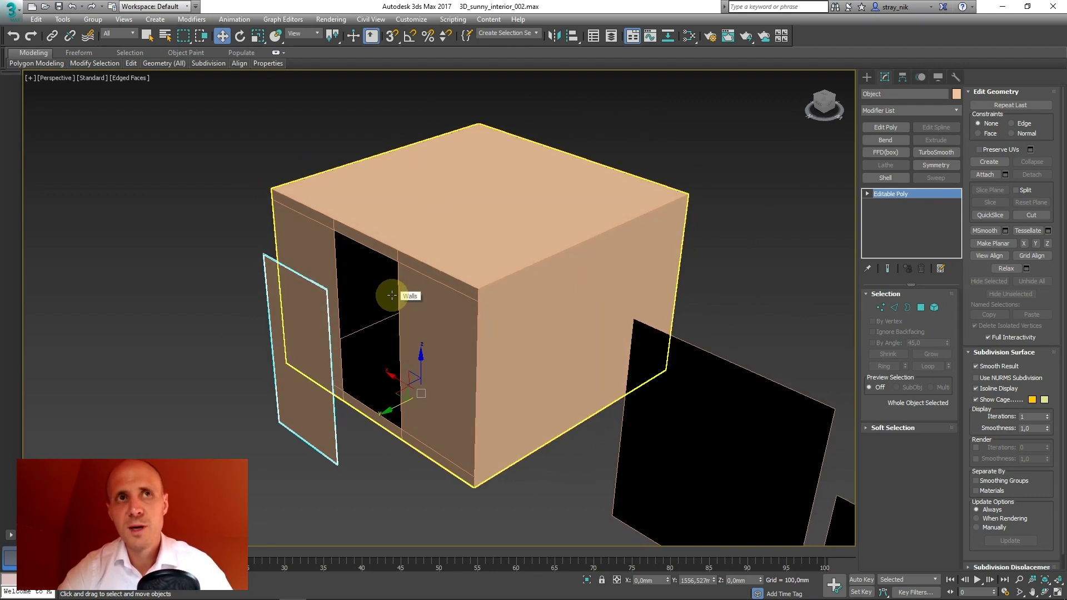
# Step: Undo the panel's move and detachment, and select the center front-wall polygon of Walls again at Polygon level
pyautogui.hotkey('ctrl', 'z')
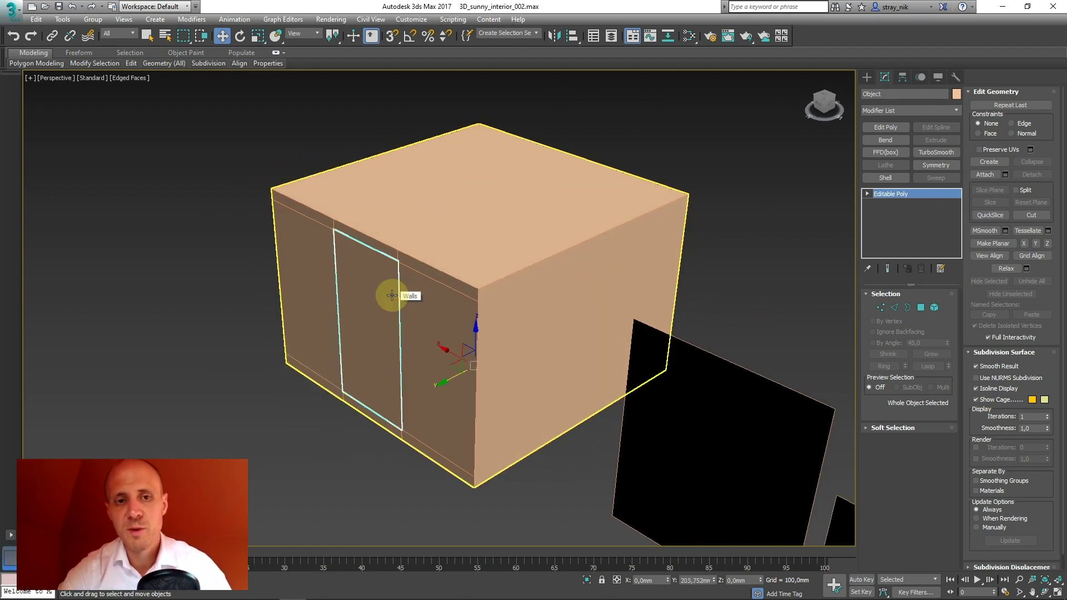
pyautogui.click(392, 295)
pyautogui.moveTo(363, 276)
pyautogui.keyDown('alt'); pyautogui.mouseDown(button='middle')
pyautogui.moveTo(329, 267)
pyautogui.moveTo(369, 274)
pyautogui.moveTo(348, 285)
pyautogui.mouseUp(button='middle'); pyautogui.keyUp('alt')
pyautogui.press('4')
pyautogui.click(312, 273)
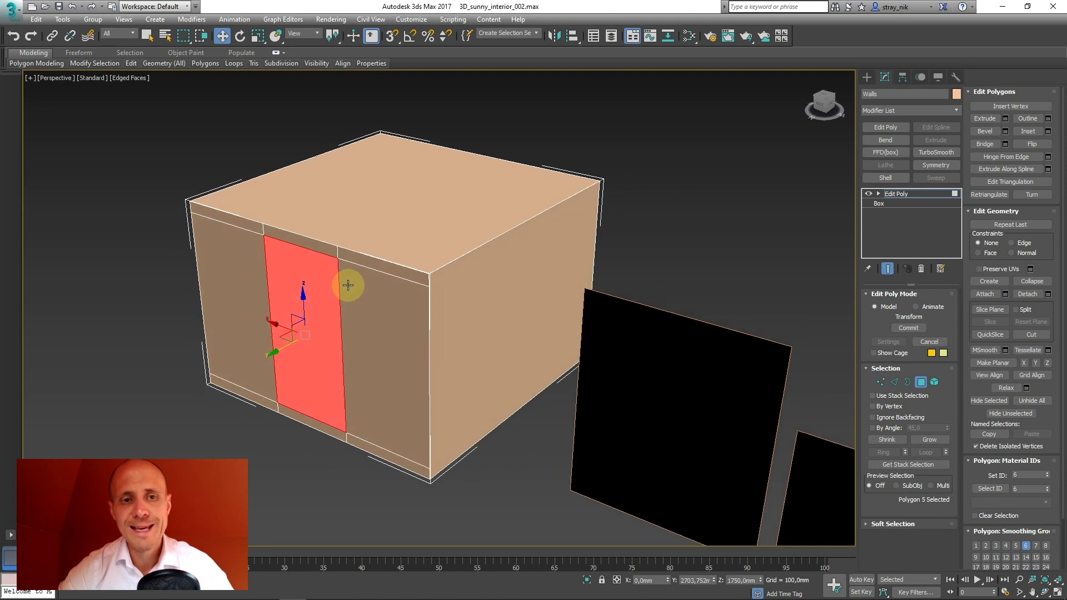
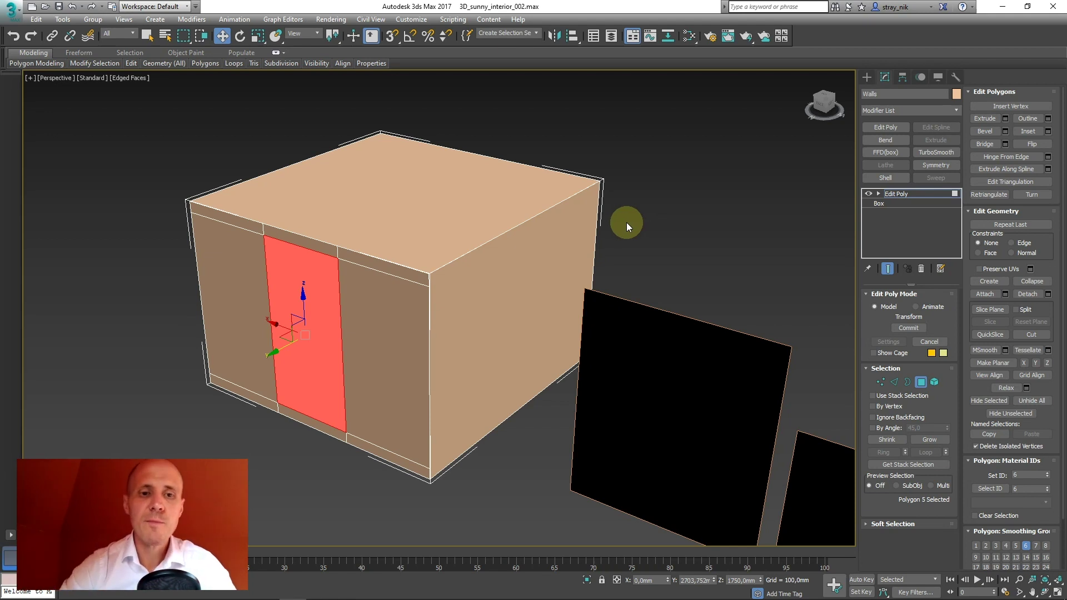
# Step: Extrude the selected center front-wall polygon of Walls outward with a height of 200 mm, using group normals
pyautogui.moveTo(476, 231); pyautogui.dragTo(491, 213, button='middle')
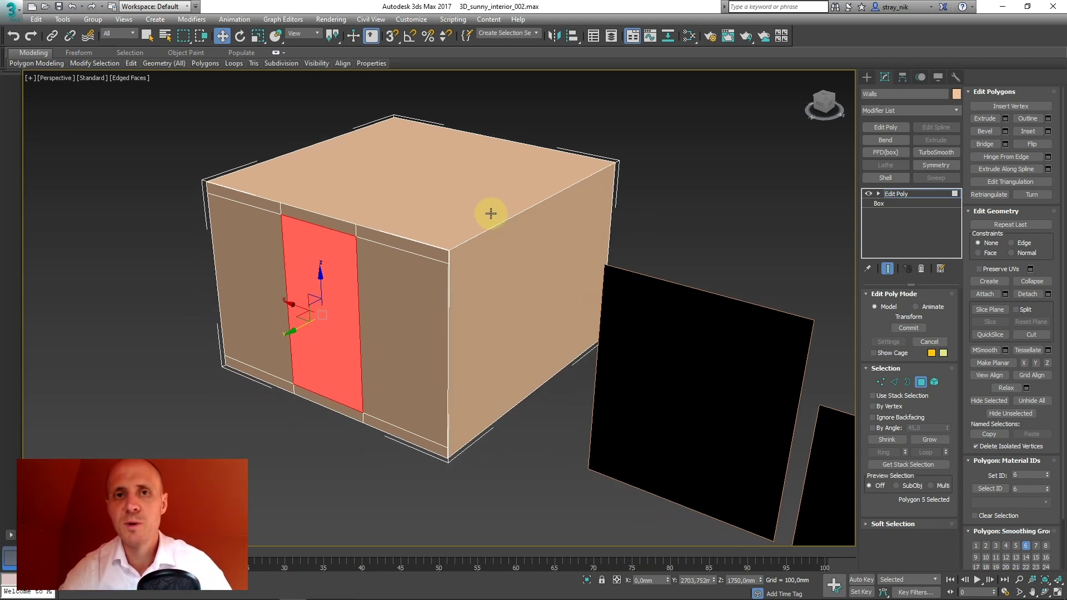
pyautogui.click(984, 119)
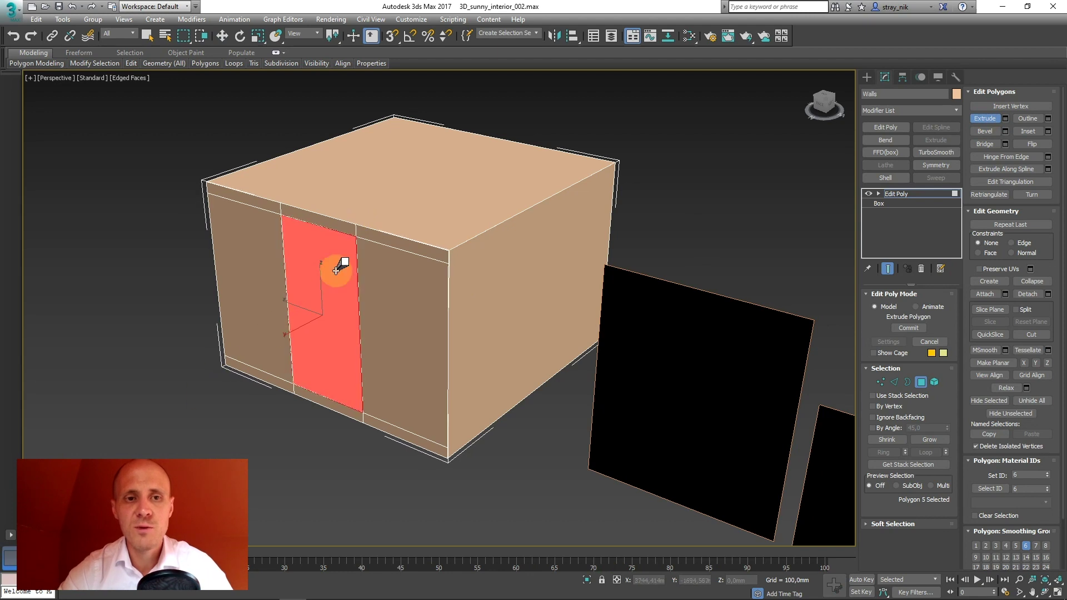
pyautogui.moveTo(335, 271); pyautogui.dragTo(339, 296)
pyautogui.moveTo(337, 278); pyautogui.dragTo(284, 249, button='middle')
pyautogui.scroll(6, 334, 258)
pyautogui.scroll(-5, 283, 250)
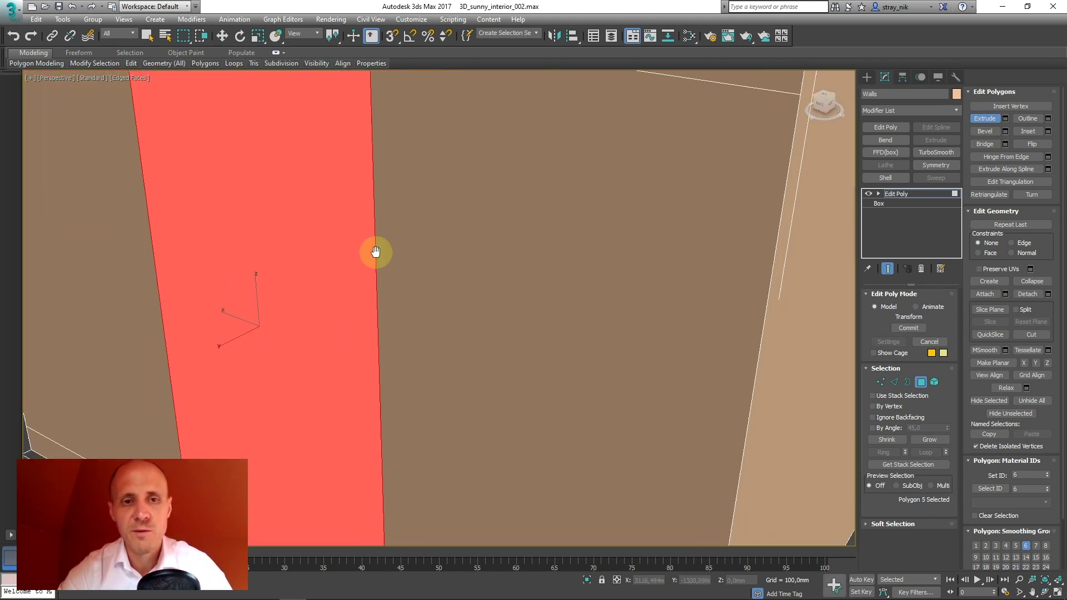
pyautogui.scroll(-3, 389, 234)
pyautogui.moveTo(404, 232); pyautogui.dragTo(393, 239)
pyautogui.moveTo(599, 63); pyautogui.dragTo(614, 51)
pyautogui.scroll(4, 473, 123)
pyautogui.moveTo(443, 121); pyautogui.dragTo(473, 303, button='middle')
pyautogui.moveTo(389, 236); pyautogui.dragTo(705, 192)
pyautogui.scroll(-6, 735, 221)
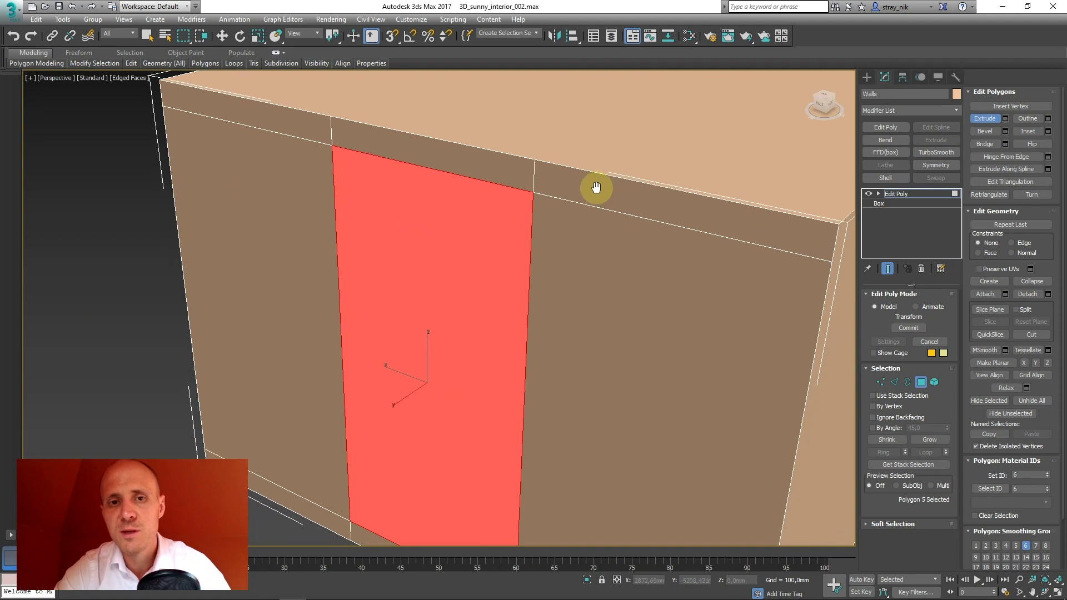
pyautogui.click(1005, 119)
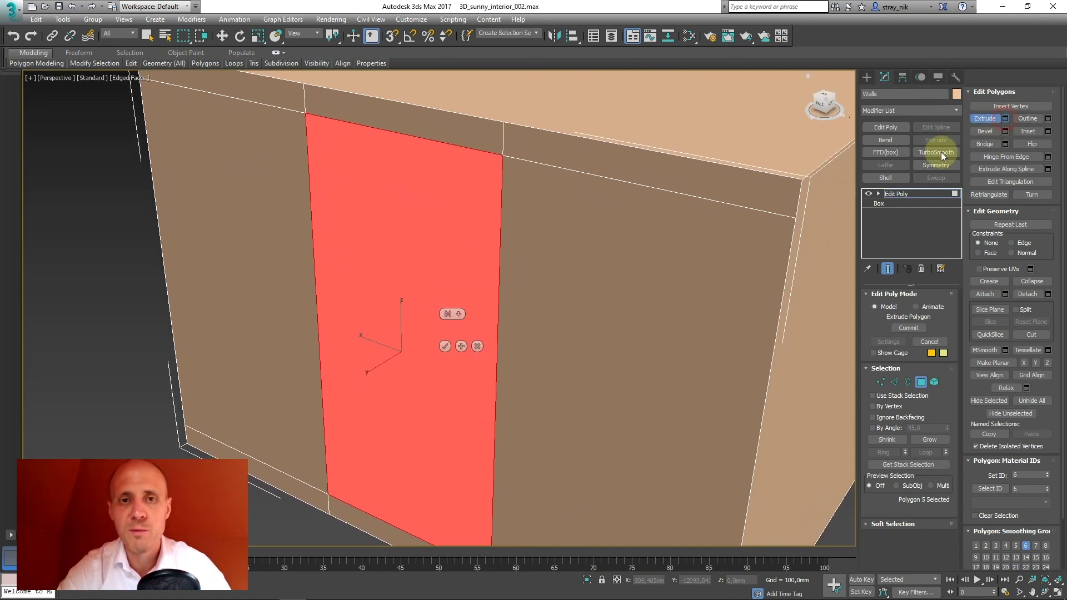
pyautogui.moveTo(447, 328); pyautogui.dragTo(477, 22)
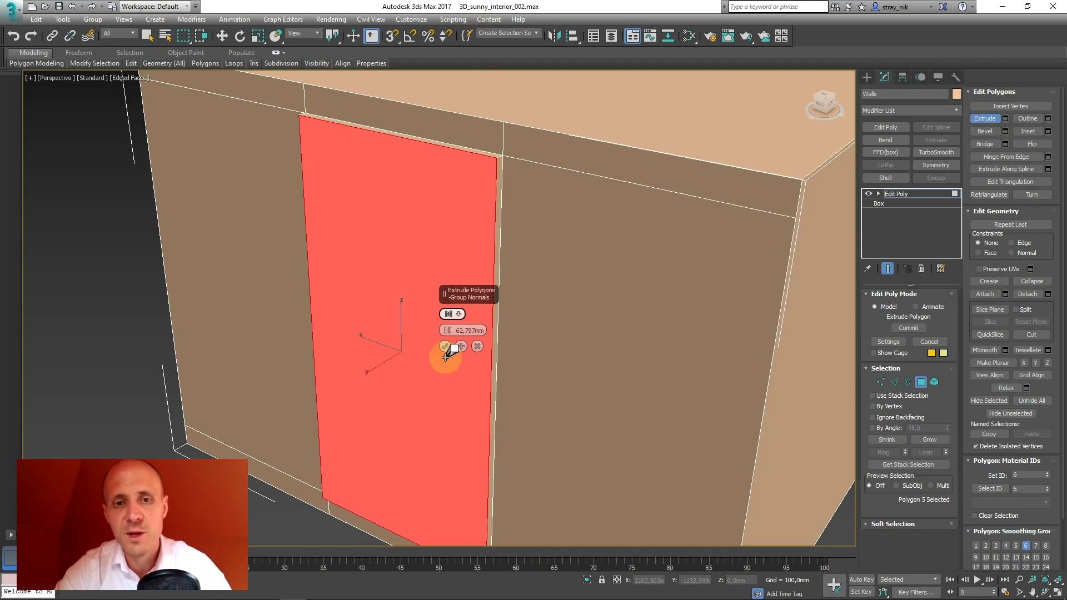
pyautogui.moveTo(448, 327); pyautogui.dragTo(445, 135)
pyautogui.click(470, 328)
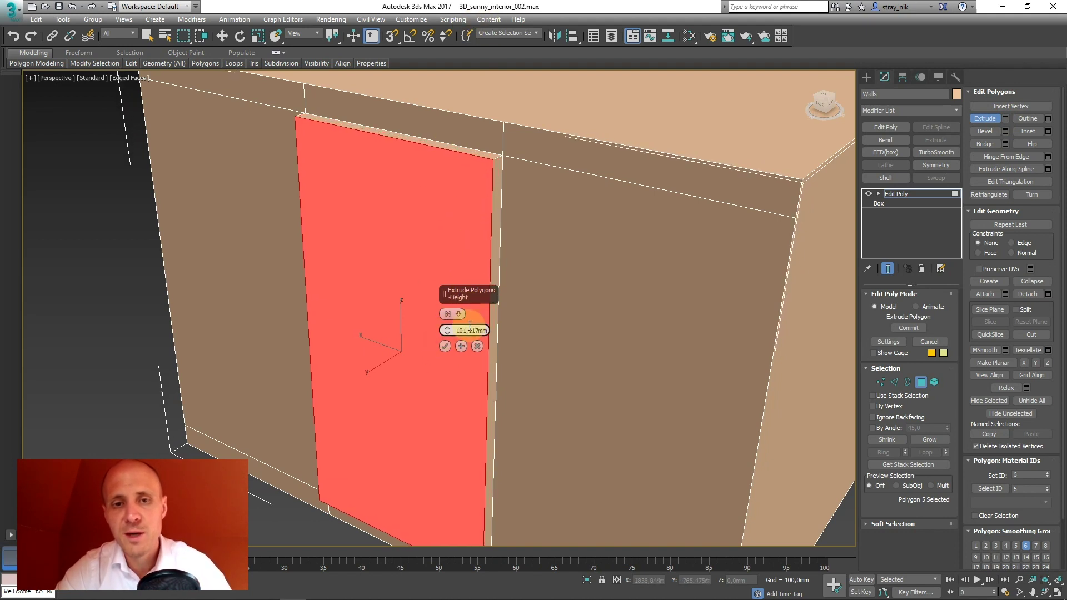
pyautogui.write('200')
pyautogui.press('Return')
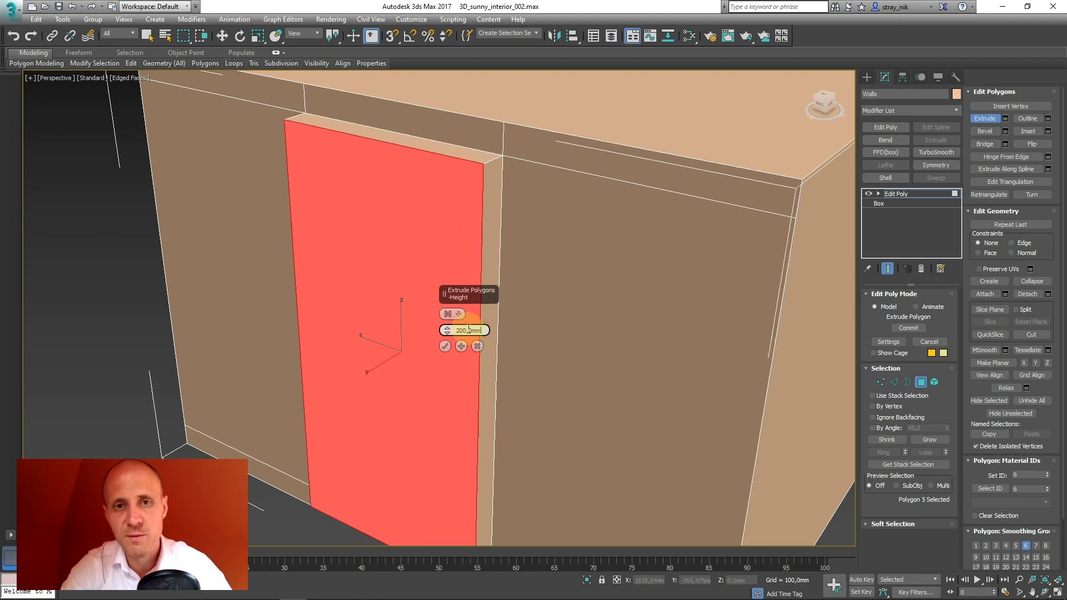
pyautogui.click(446, 347)
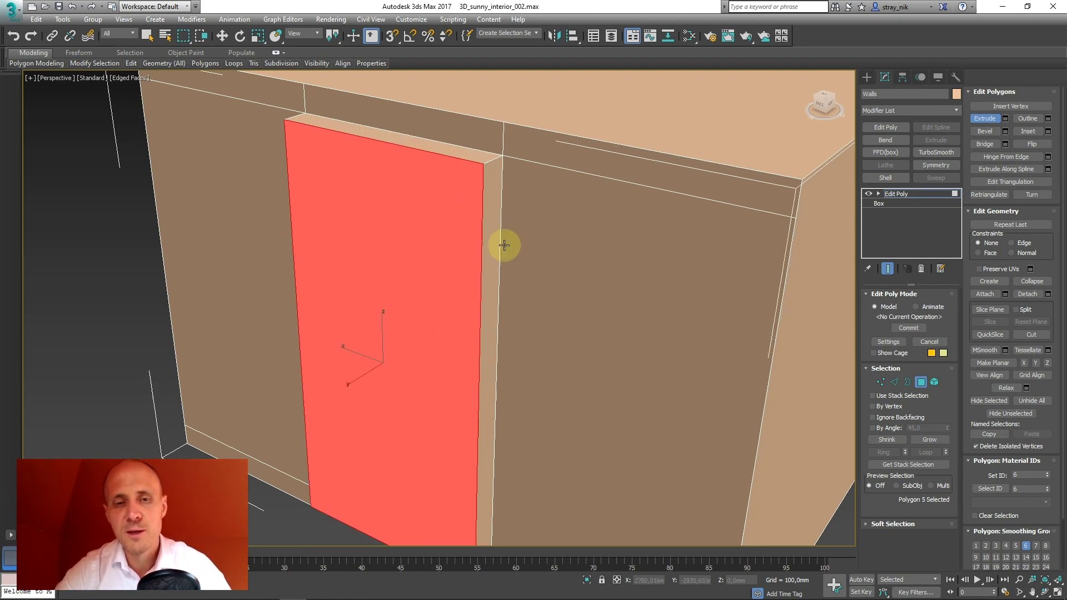
# Step: Detach the extruded front polygon as a separate object and leave Polygon level
pyautogui.scroll(-5, 448, 238)
pyautogui.keyDown('alt'); pyautogui.moveTo(448, 239); pyautogui.dragTo(429, 227, button='middle'); pyautogui.keyUp('alt')
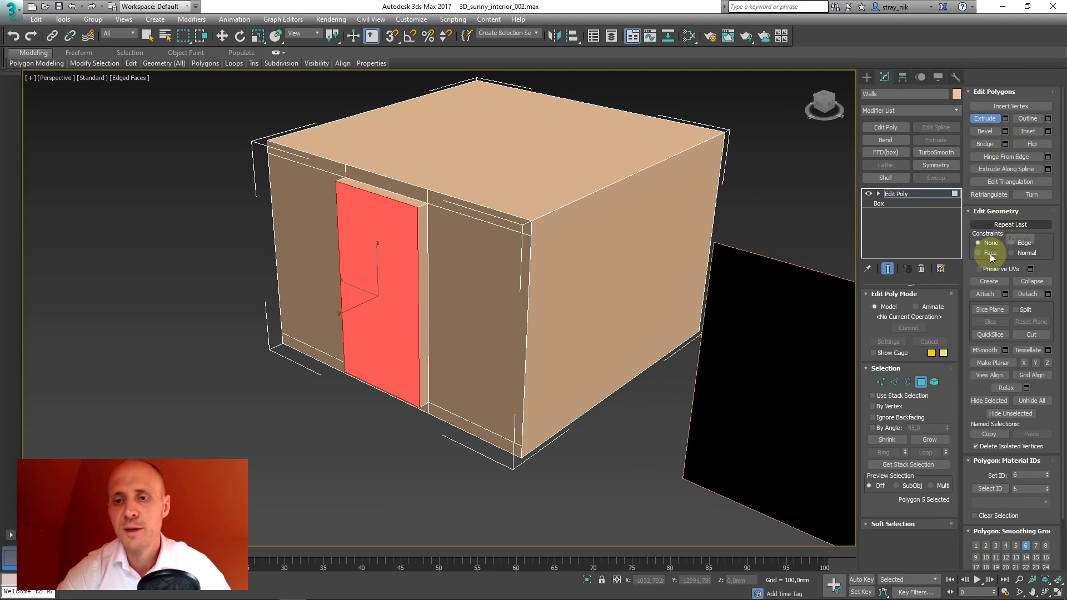
pyautogui.click(1028, 293)
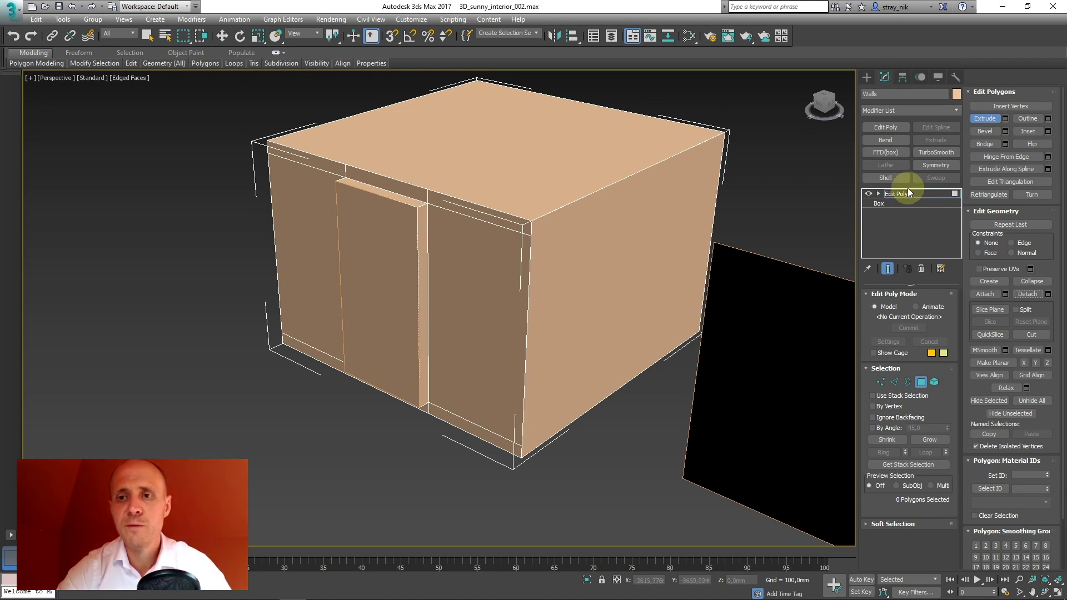
pyautogui.click(897, 195)
# Step: Select the detached front panel and move it outward from the front wall to about Y 2770 mm
pyautogui.moveTo(376, 245); pyautogui.dragTo(412, 246, button='middle')
pyautogui.click(422, 227)
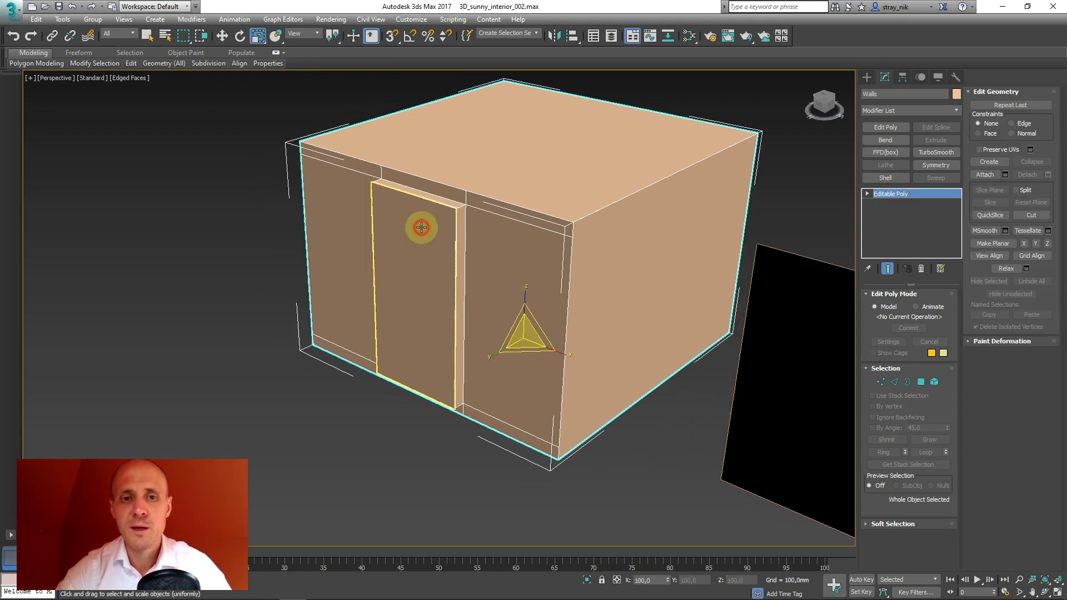
pyautogui.click(421, 227)
pyautogui.click(222, 36)
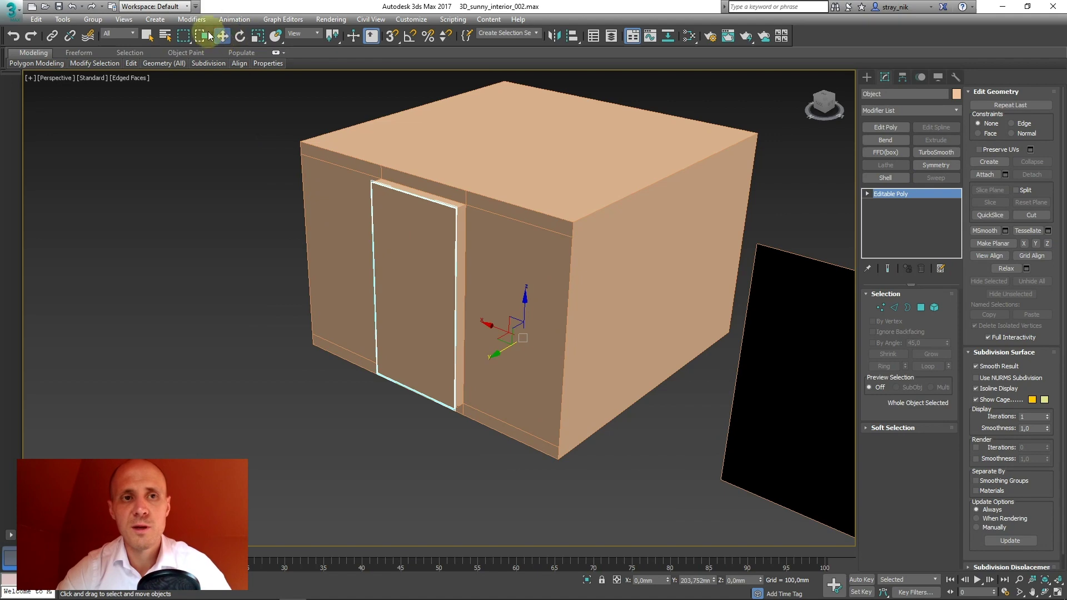
pyautogui.moveTo(500, 354); pyautogui.dragTo(397, 394)
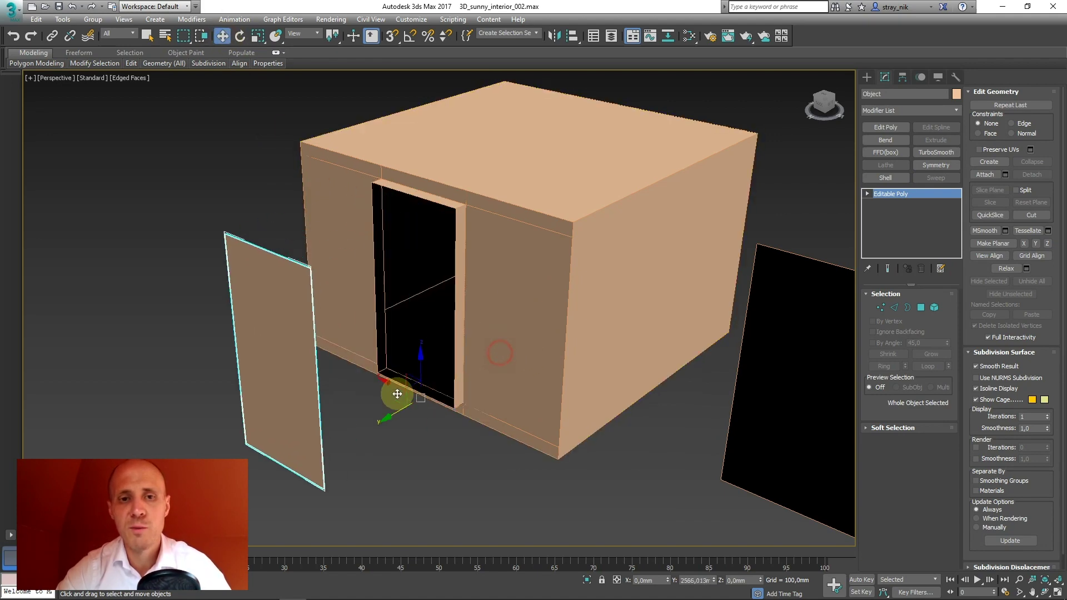
pyautogui.keyDown('alt'); pyautogui.moveTo(472, 331); pyautogui.dragTo(424, 297, button='middle'); pyautogui.keyUp('alt')
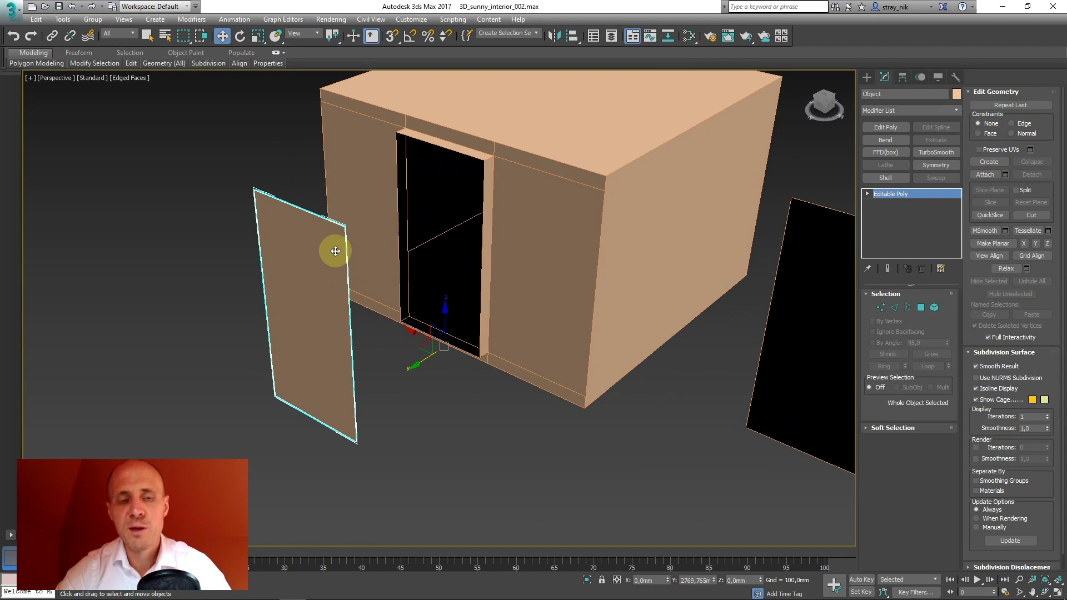
pyautogui.keyDown('alt'); pyautogui.moveTo(440, 322); pyautogui.dragTo(443, 338, button='middle'); pyautogui.keyUp('alt')
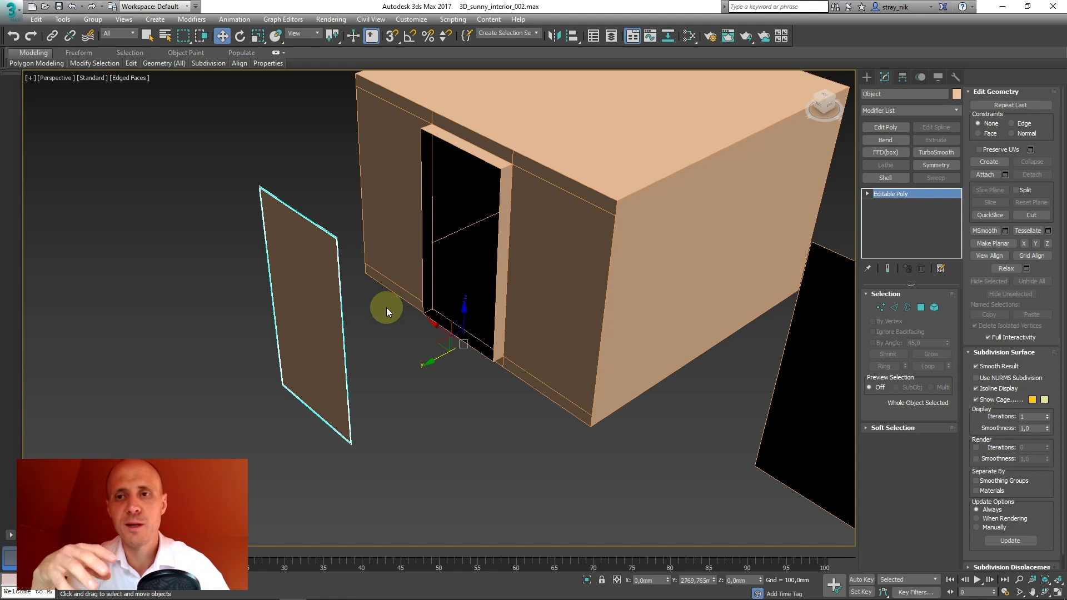
# Step: Rename the detached front panel as window
pyautogui.click(840, 95)
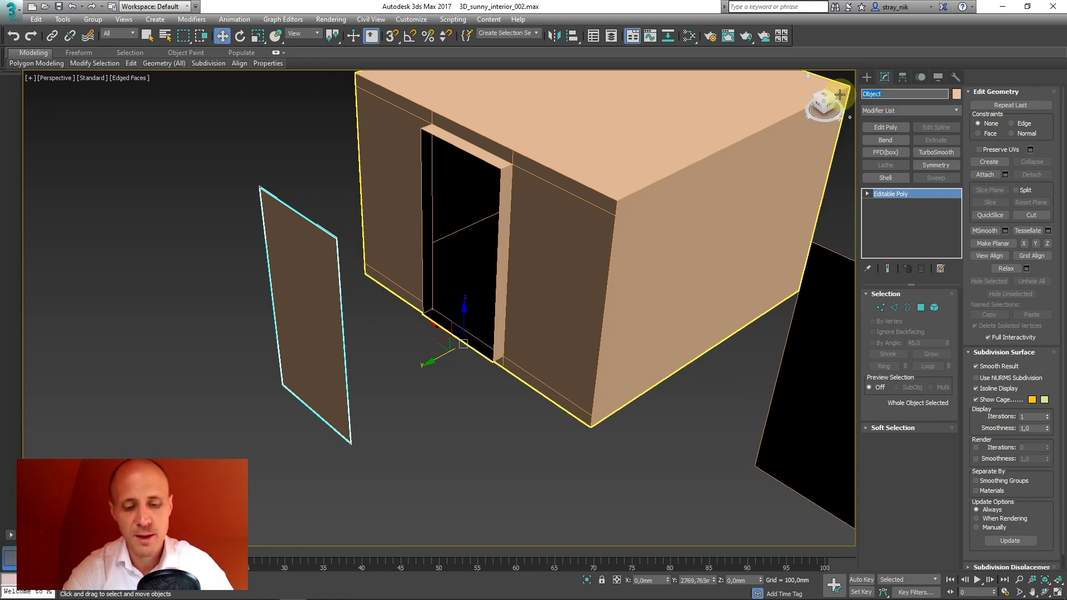
pyautogui.write('Walls')
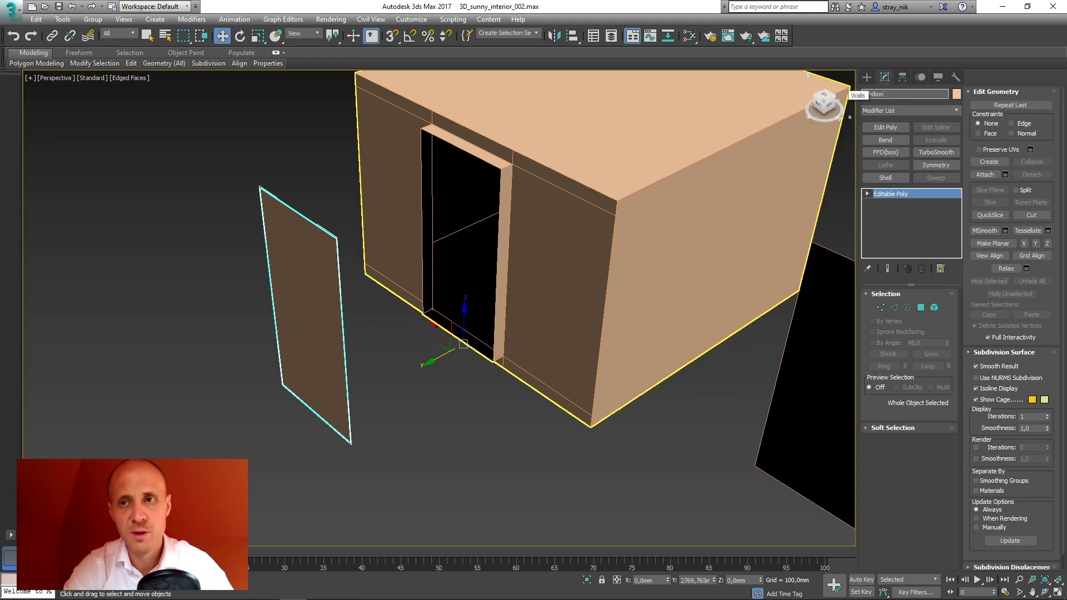
pyautogui.click(877, 95)
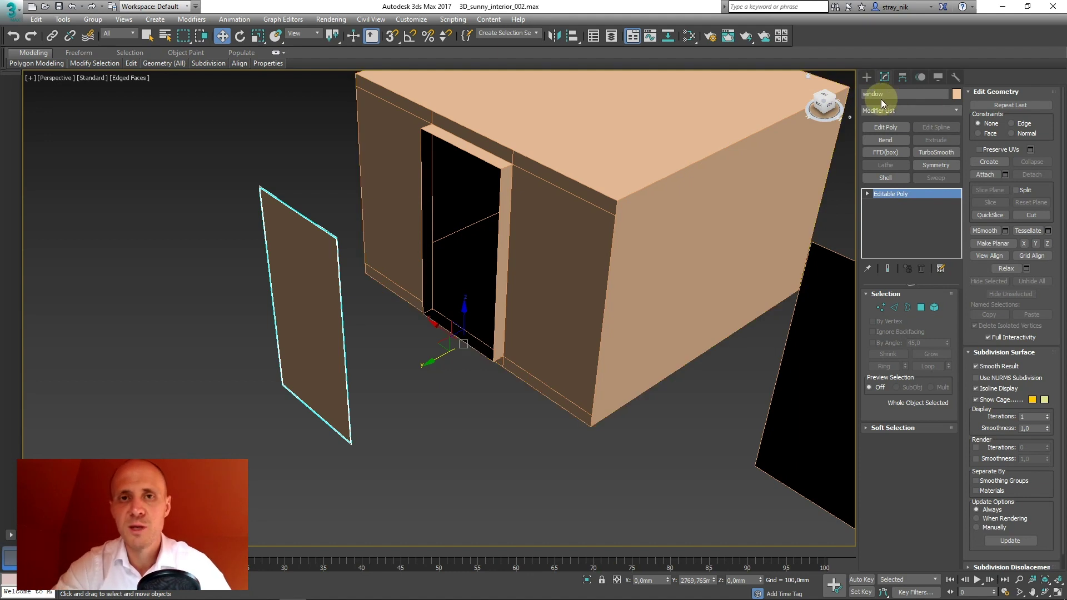
# Step: Center the pivot of the window panel to the object, affecting the pivot only
pyautogui.moveTo(576, 231); pyautogui.dragTo(542, 231, button='middle')
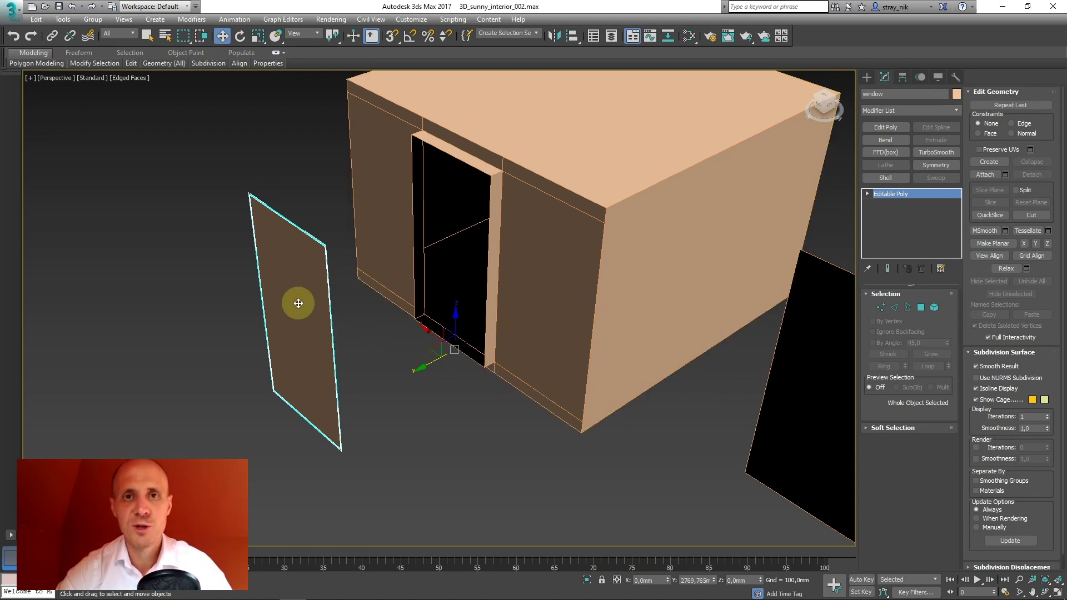
pyautogui.click(902, 76)
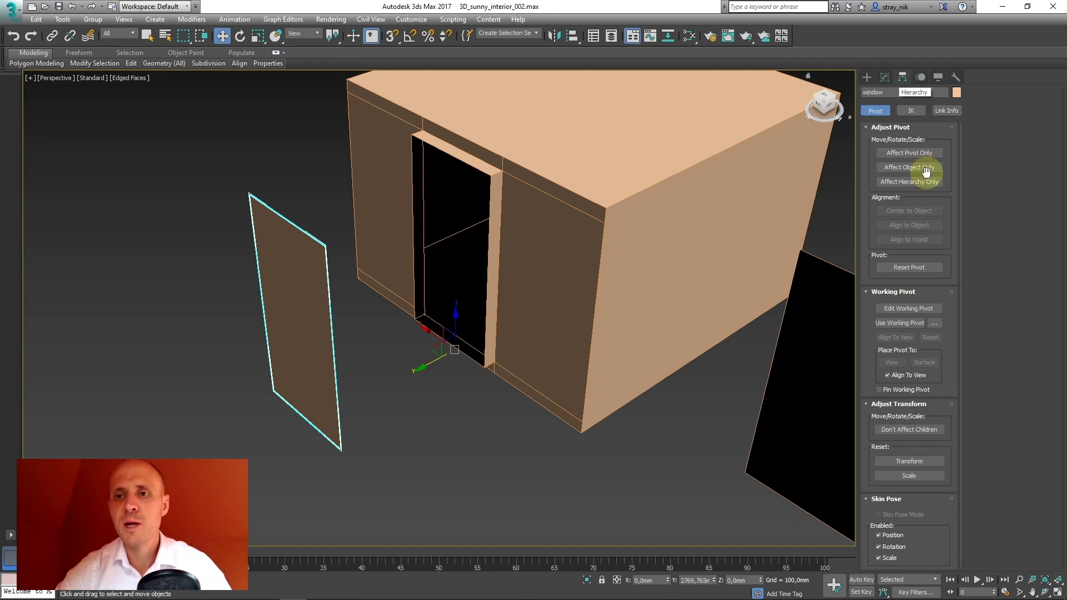
pyautogui.click(908, 154)
pyautogui.click(894, 210)
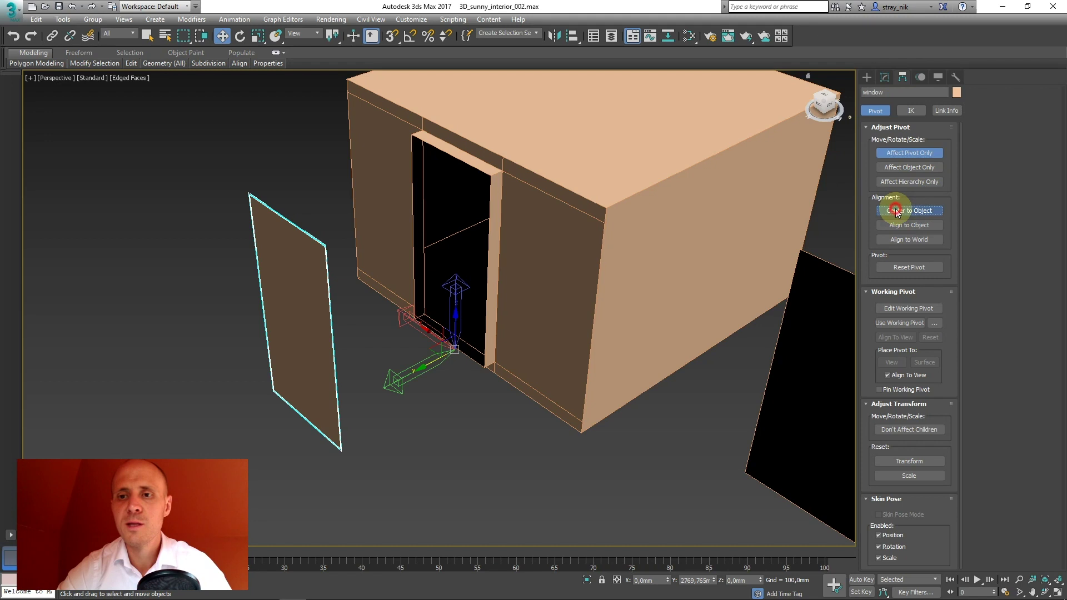
pyautogui.moveTo(394, 273)
pyautogui.keyDown('alt'); pyautogui.mouseDown(button='middle')
pyautogui.moveTo(329, 277)
pyautogui.moveTo(398, 267)
pyautogui.mouseUp(button='middle'); pyautogui.keyUp('alt')
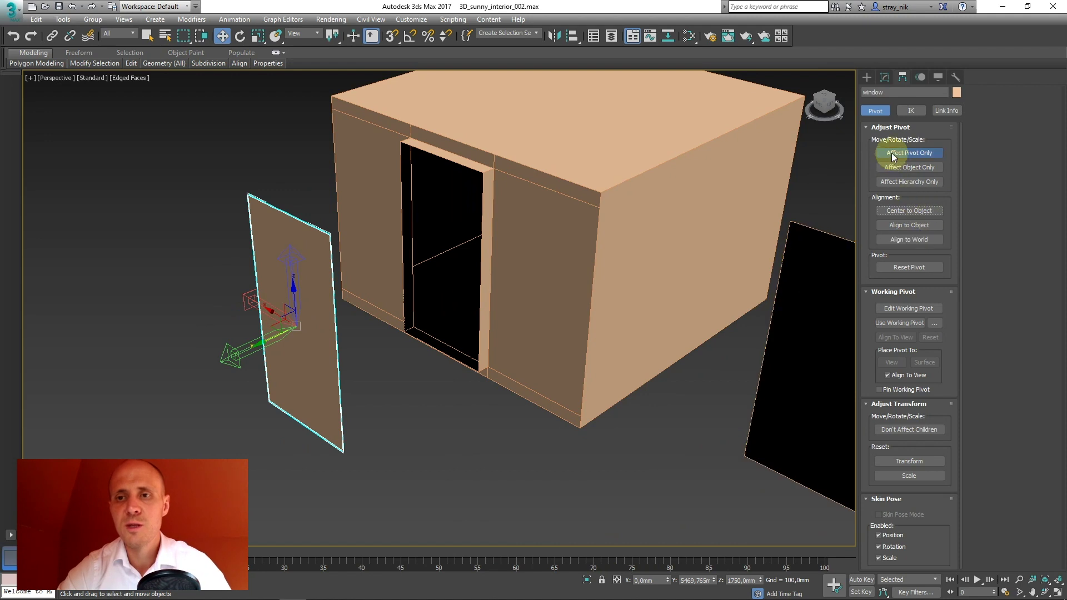
pyautogui.click(903, 217)
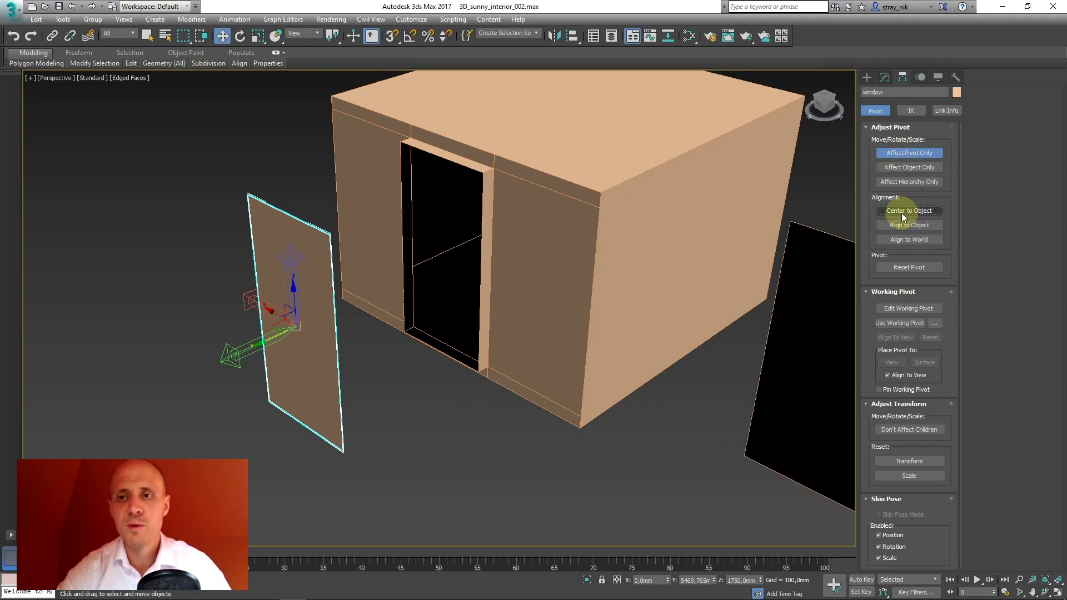
pyautogui.click(885, 82)
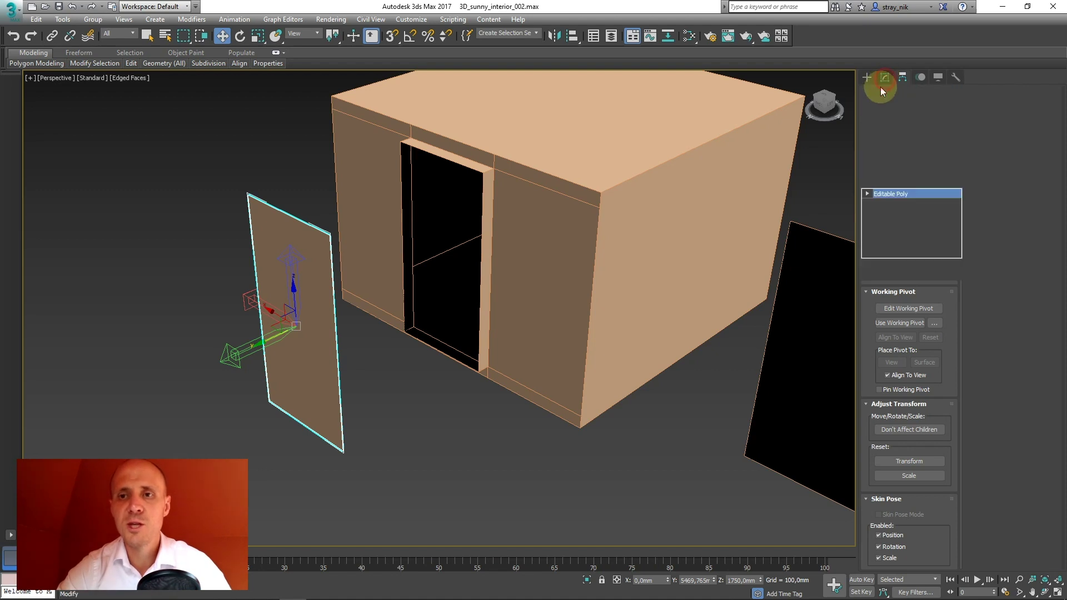
# Step: Select the Walls object again and pick its large top polygon at Polygon level
pyautogui.keyDown('alt'); pyautogui.moveTo(448, 218); pyautogui.dragTo(340, 240, button='middle'); pyautogui.keyUp('alt')
pyautogui.click(290, 316)
pyautogui.click(290, 318)
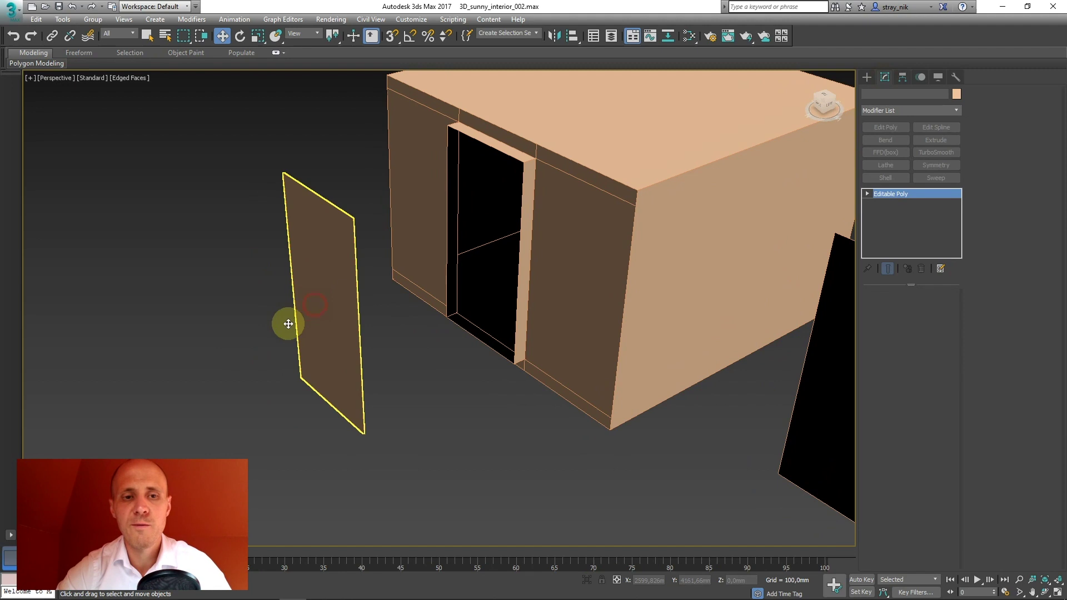
pyautogui.keyDown('alt'); pyautogui.moveTo(336, 307); pyautogui.dragTo(467, 245, button='middle'); pyautogui.keyUp('alt')
pyautogui.moveTo(466, 245); pyautogui.dragTo(436, 217, button='middle')
pyautogui.scroll(-2, 373, 259)
pyautogui.click(420, 205)
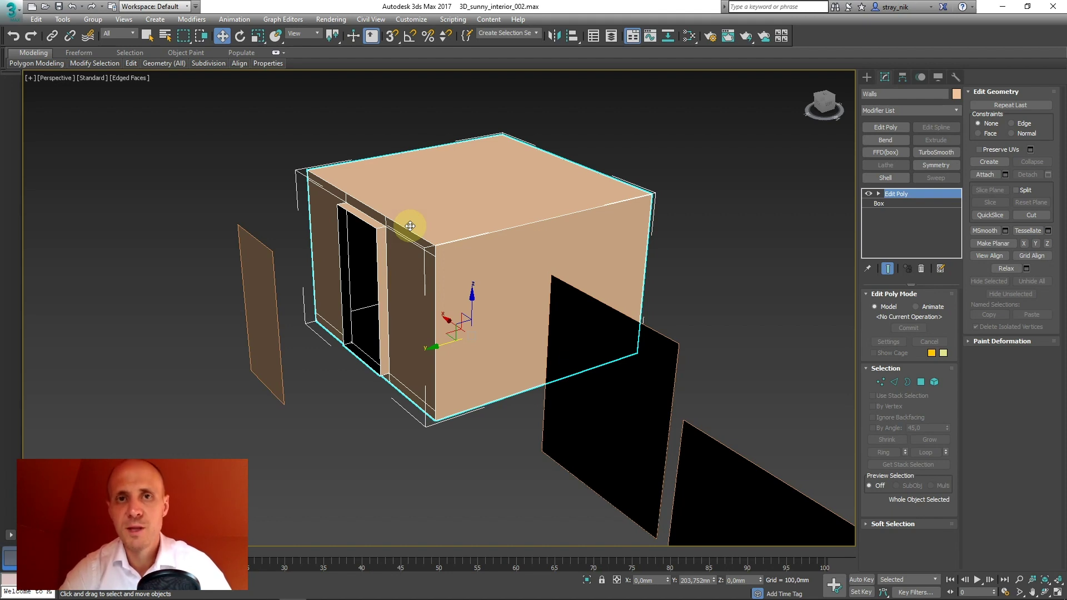
pyautogui.moveTo(451, 225); pyautogui.dragTo(433, 236, button='middle')
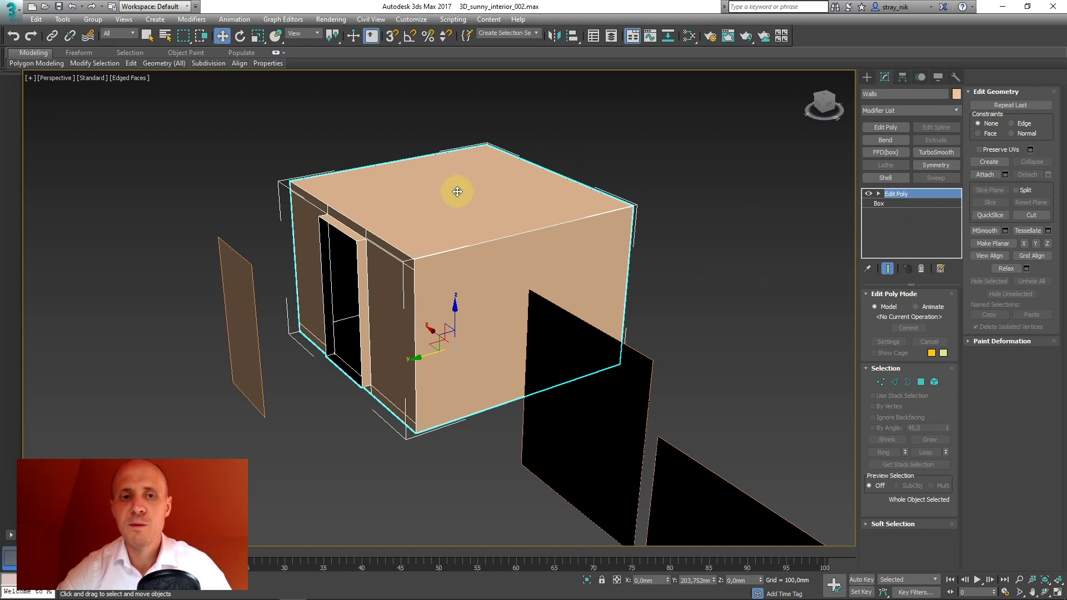
pyautogui.click(921, 382)
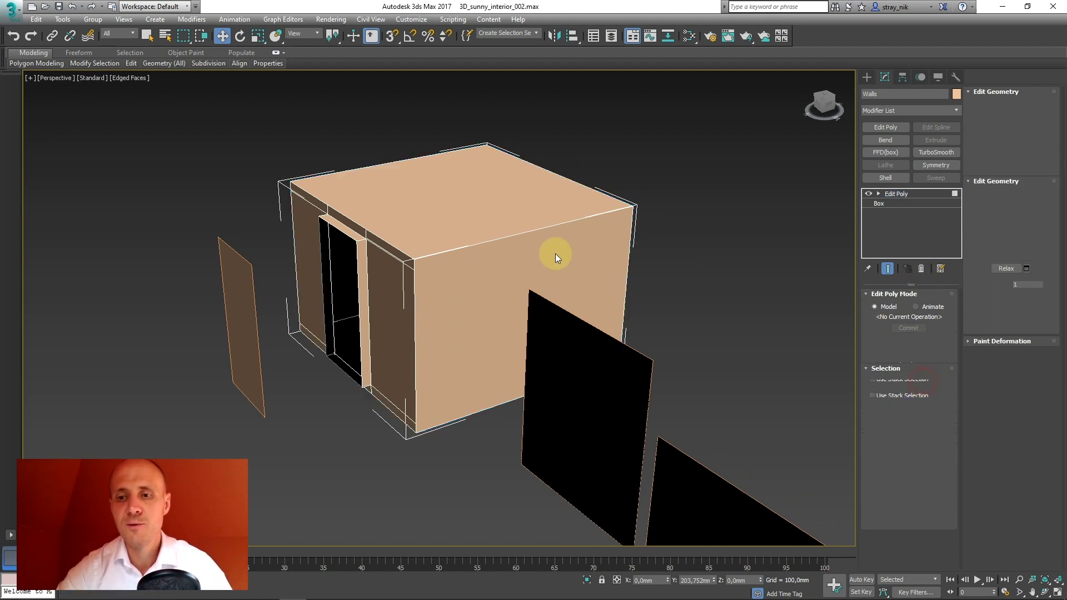
pyautogui.click(443, 202)
# Step: Detach the top polygon of Walls as a separate ceiling object and leave Polygon level
pyautogui.moveTo(400, 210)
pyautogui.keyDown('alt'); pyautogui.mouseDown(button='middle')
pyautogui.moveTo(400, 228)
pyautogui.moveTo(407, 219)
pyautogui.mouseUp(button='middle'); pyautogui.keyUp('alt')
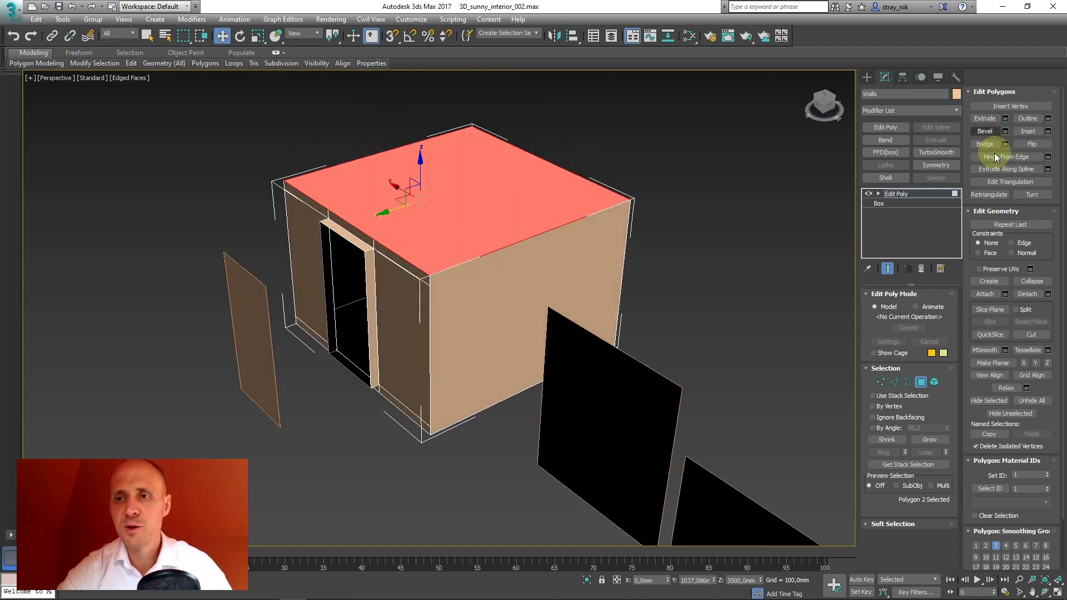
pyautogui.click(1024, 298)
pyautogui.keyDown('alt'); pyautogui.moveTo(459, 229); pyautogui.dragTo(795, 203, button='middle'); pyautogui.keyUp('alt')
pyautogui.click(895, 193)
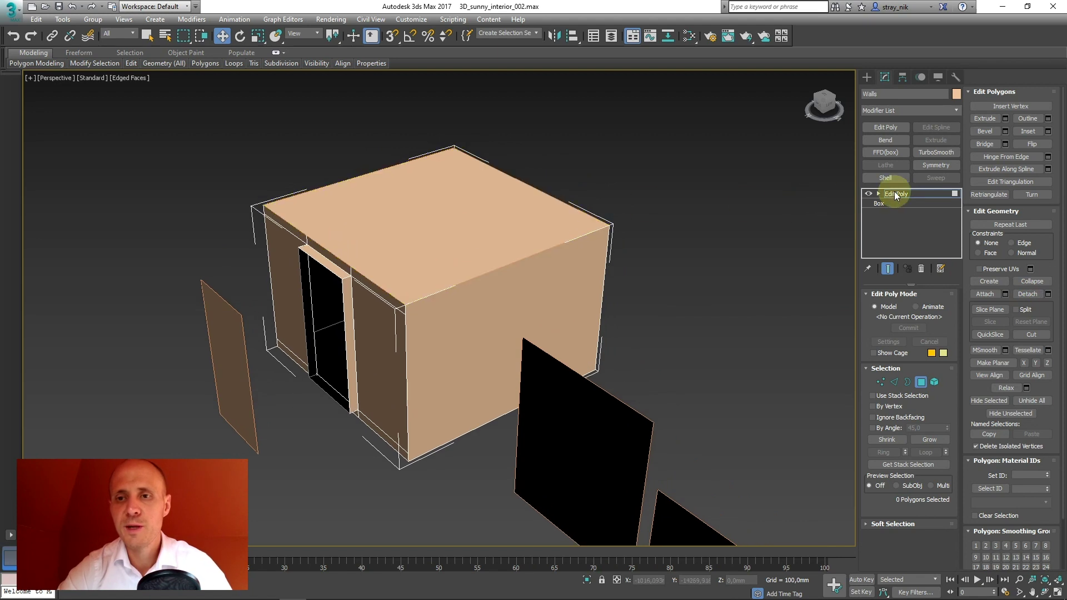
# Step: Select the detached ceiling panel and center its pivot to the object, affecting the pivot only
pyautogui.click(460, 227)
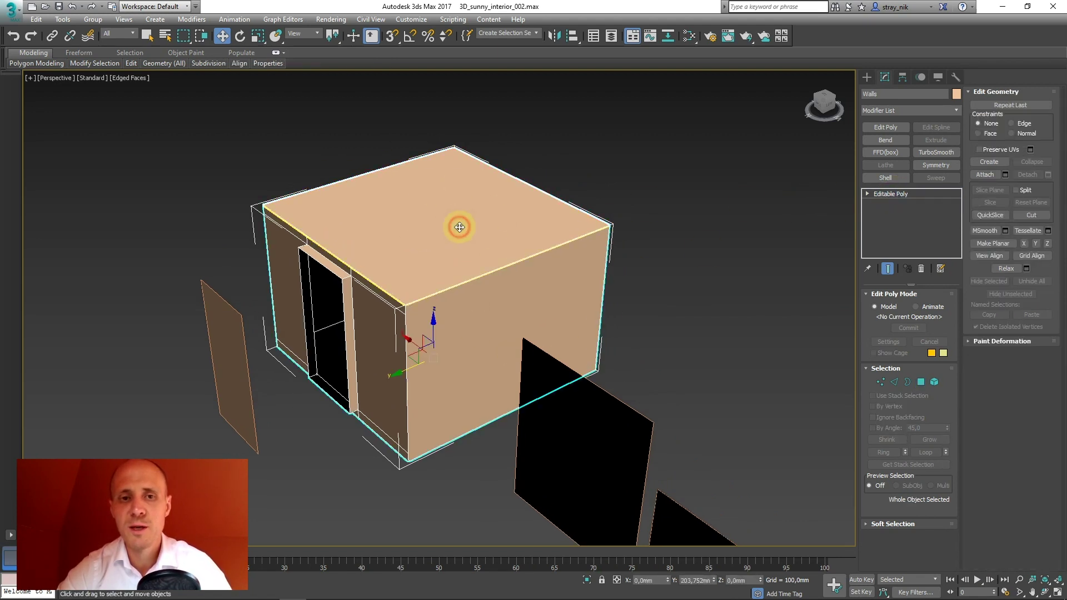
pyautogui.click(762, 189)
pyautogui.click(402, 227)
pyautogui.moveTo(435, 211); pyautogui.dragTo(441, 224, button='middle')
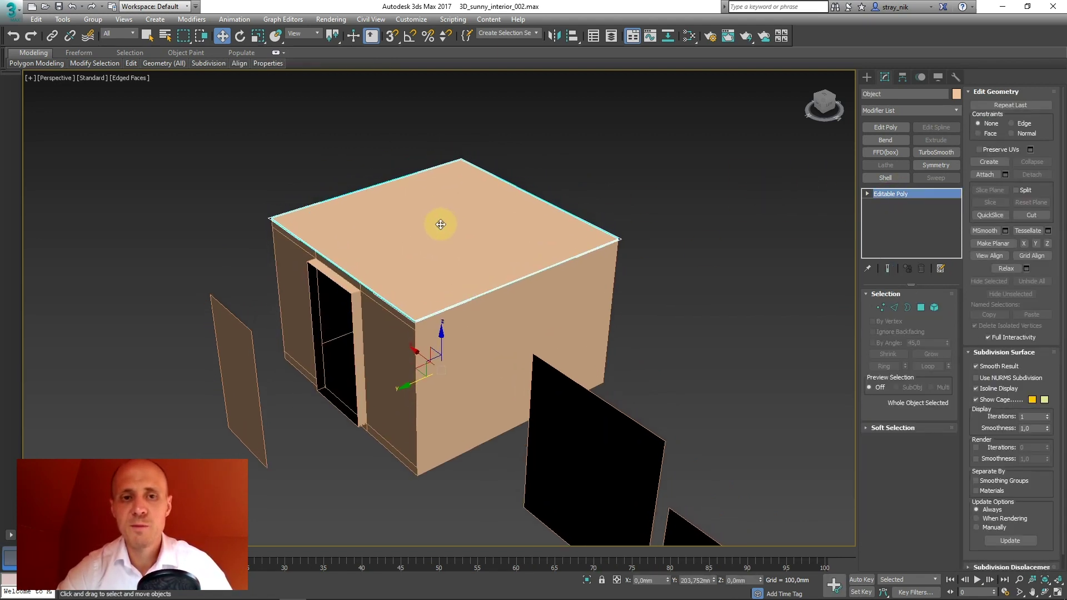
pyautogui.click(901, 78)
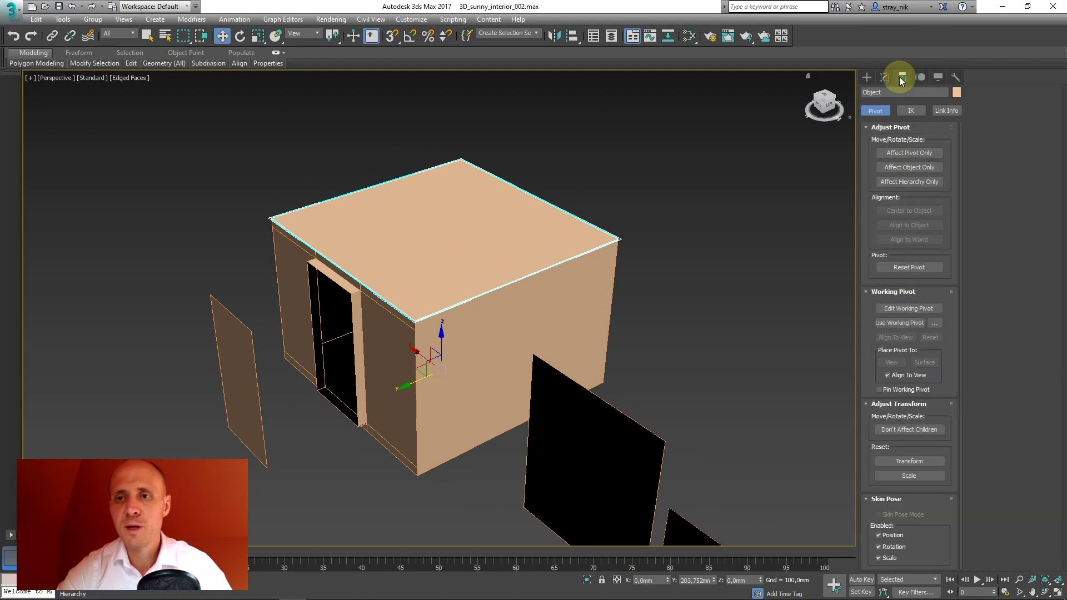
pyautogui.click(898, 153)
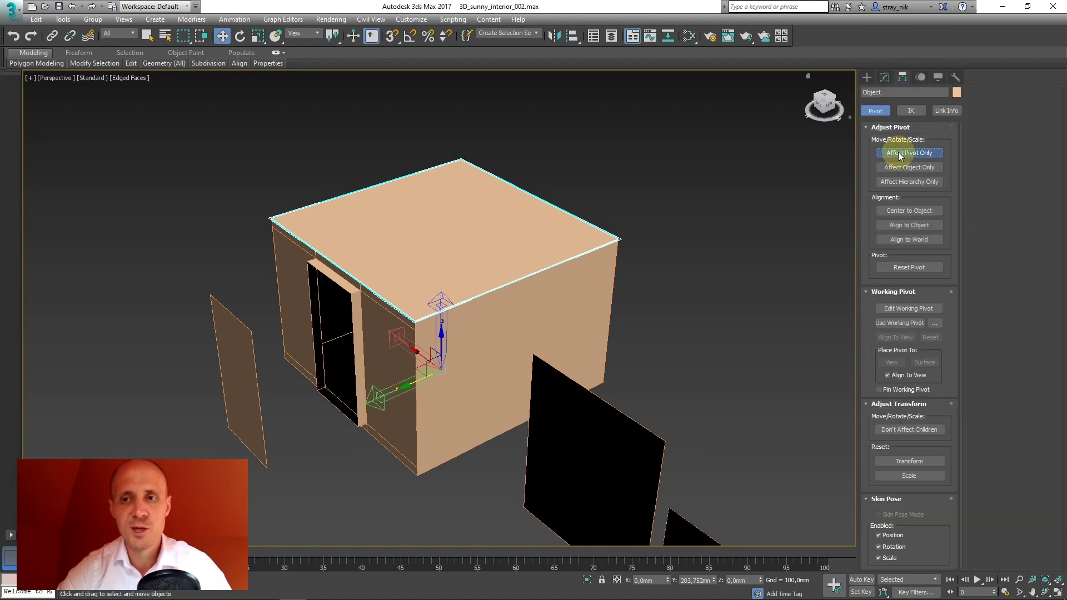
pyautogui.click(912, 211)
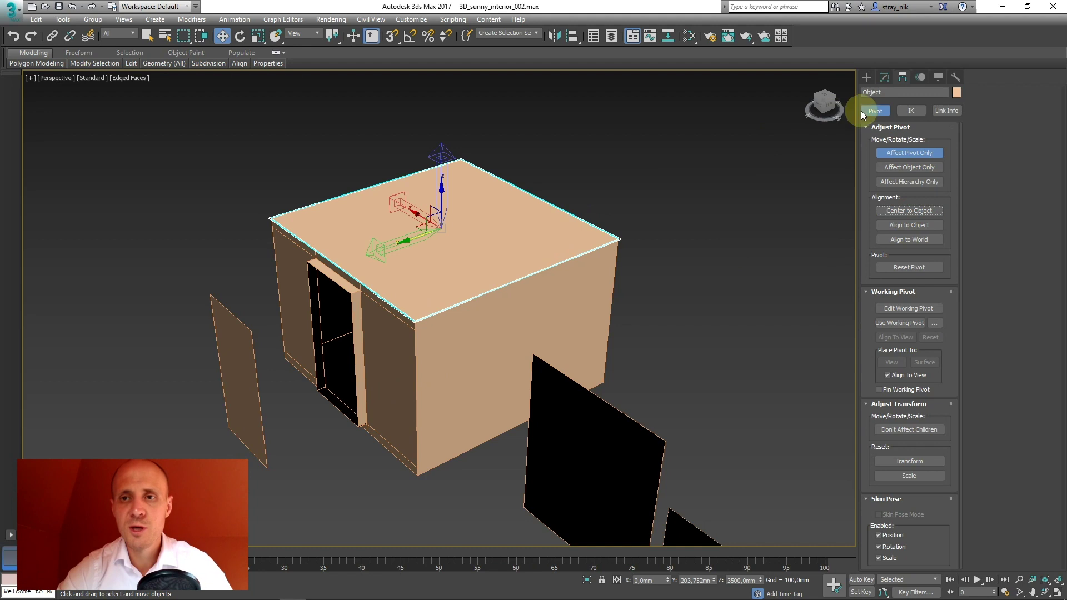
pyautogui.click(885, 77)
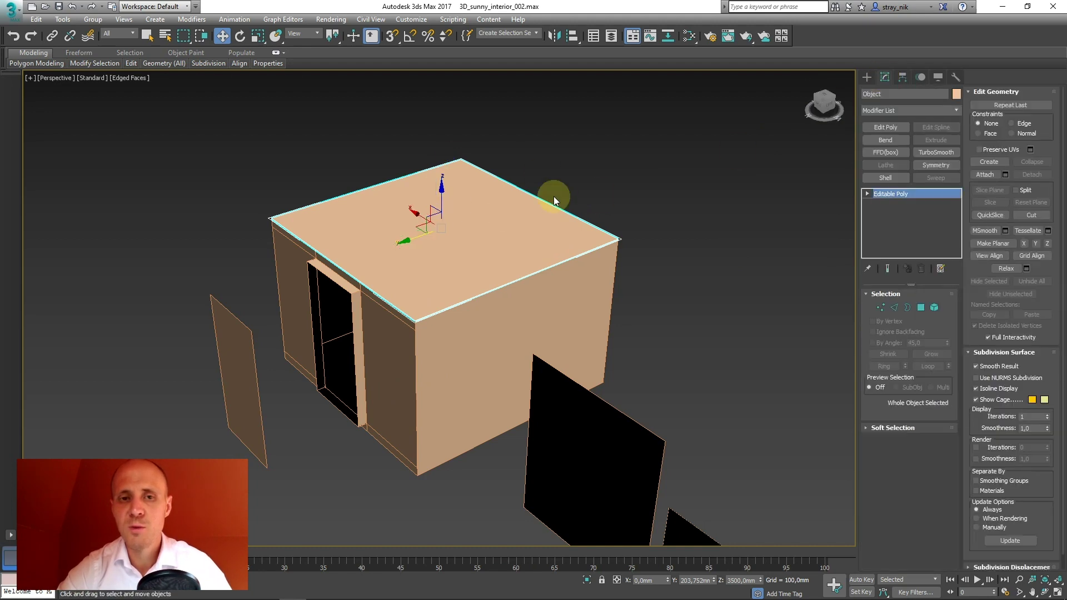
# Step: Move only the ceiling's pivot along Y to the edge opposite the window opening, at about -2568 mm
pyautogui.click(901, 78)
pyautogui.click(909, 153)
pyautogui.moveTo(421, 237); pyautogui.dragTo(494, 220)
pyautogui.click(911, 225)
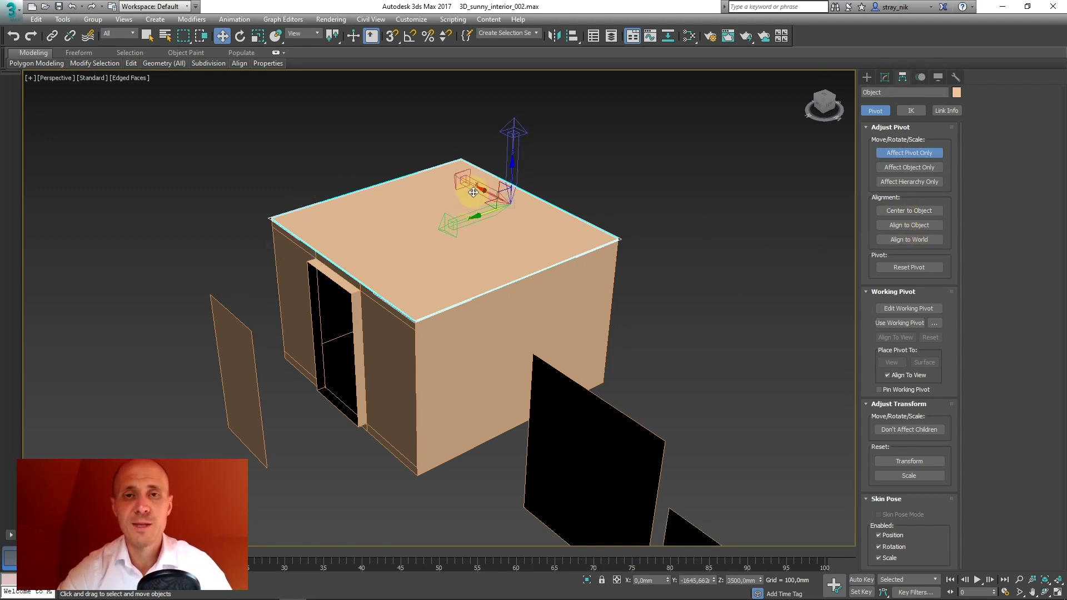
pyautogui.moveTo(488, 210); pyautogui.dragTo(523, 205)
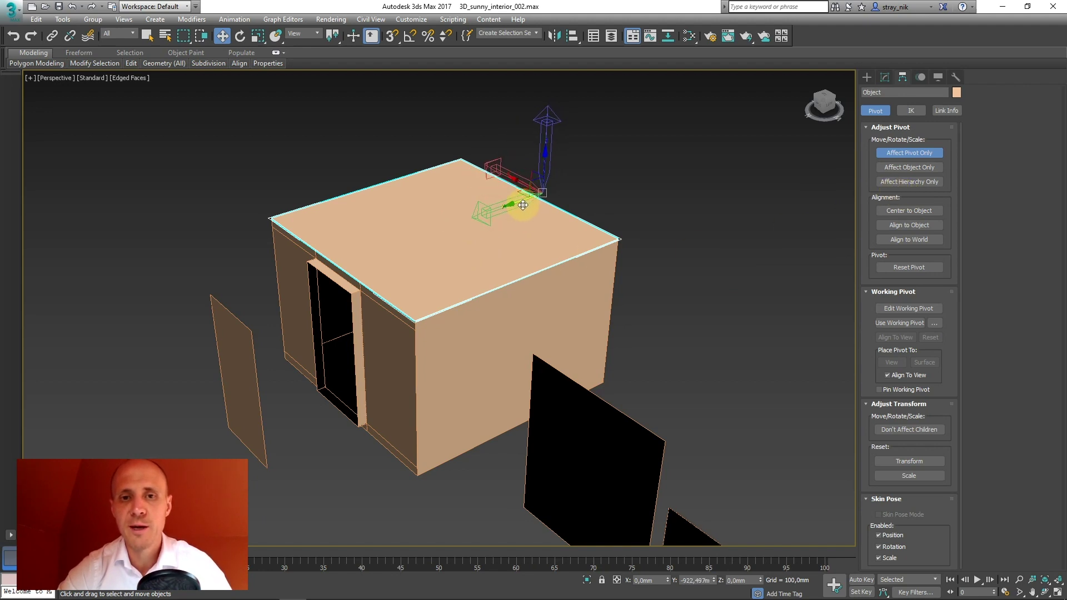
pyautogui.click(885, 77)
# Step: Rotate the ceiling about 11.2 degrees around X so that it tilts open on its edge pivot
pyautogui.press('e')
pyautogui.moveTo(519, 186); pyautogui.dragTo(499, 165)
pyautogui.moveTo(488, 161); pyautogui.dragTo(492, 169, button='middle')
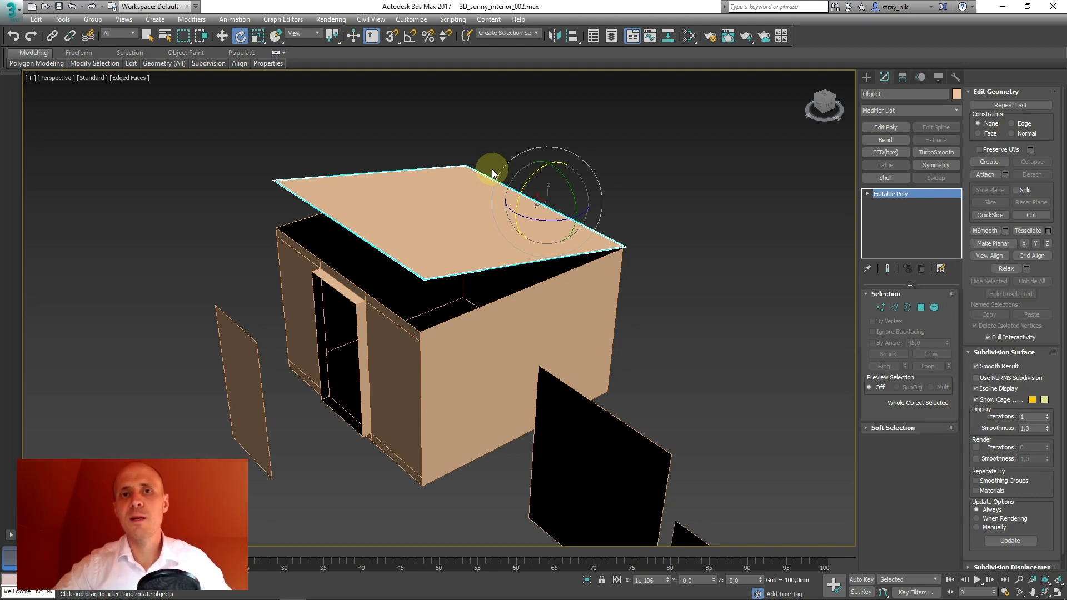
pyautogui.moveTo(524, 174); pyautogui.dragTo(486, 171, button='middle')
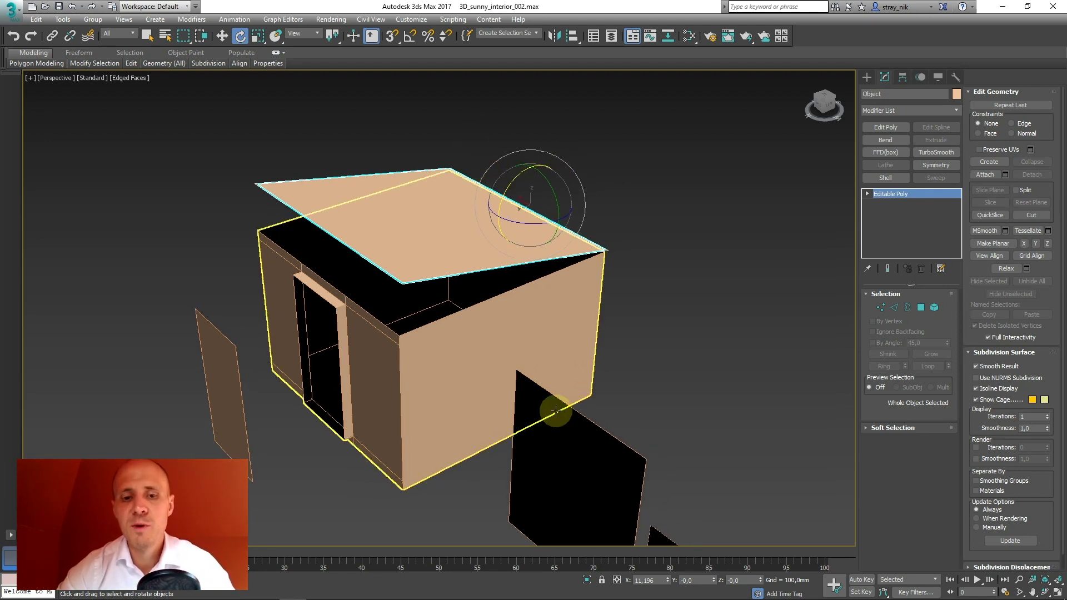
pyautogui.moveTo(505, 271); pyautogui.dragTo(519, 229, button='middle')
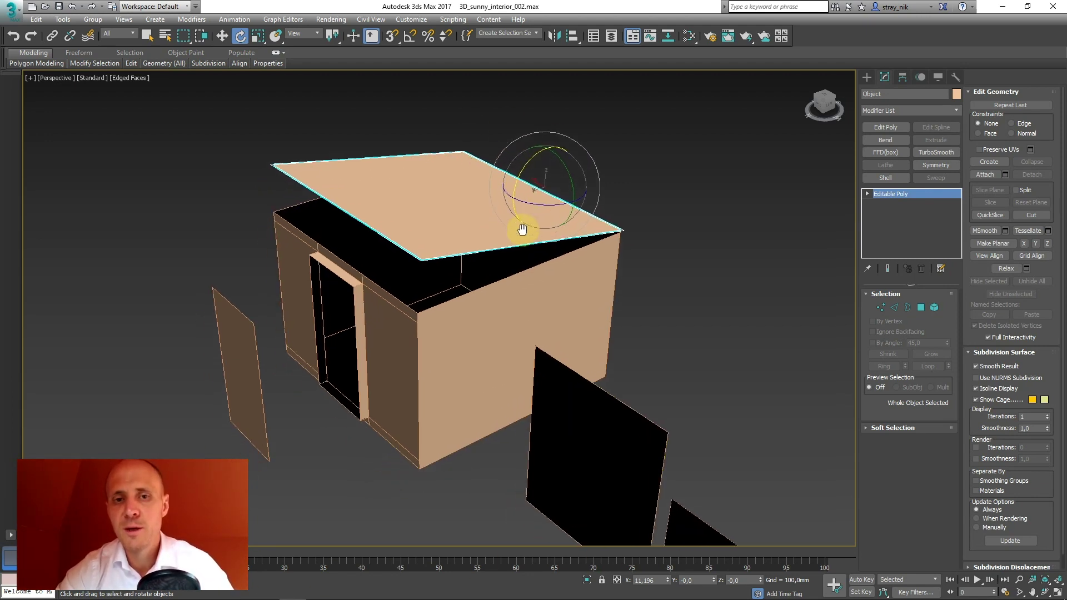
pyautogui.moveTo(605, 204); pyautogui.dragTo(643, 206, button='middle')
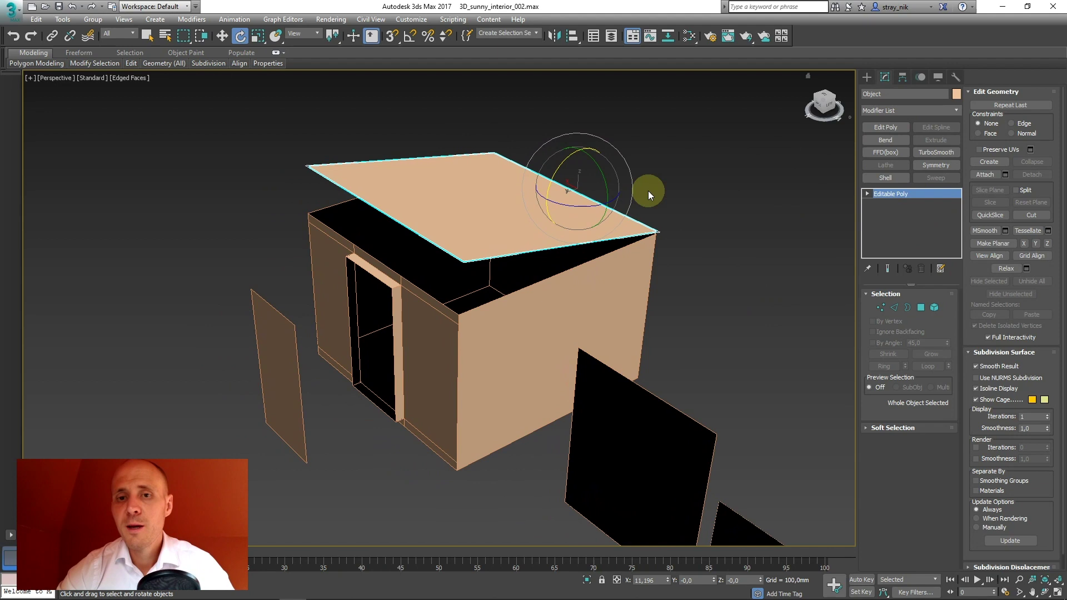
# Step: Undo the ceiling's rotation and the pivot moves
pyautogui.hotkey('ctrl', 'z')
pyautogui.click(902, 77)
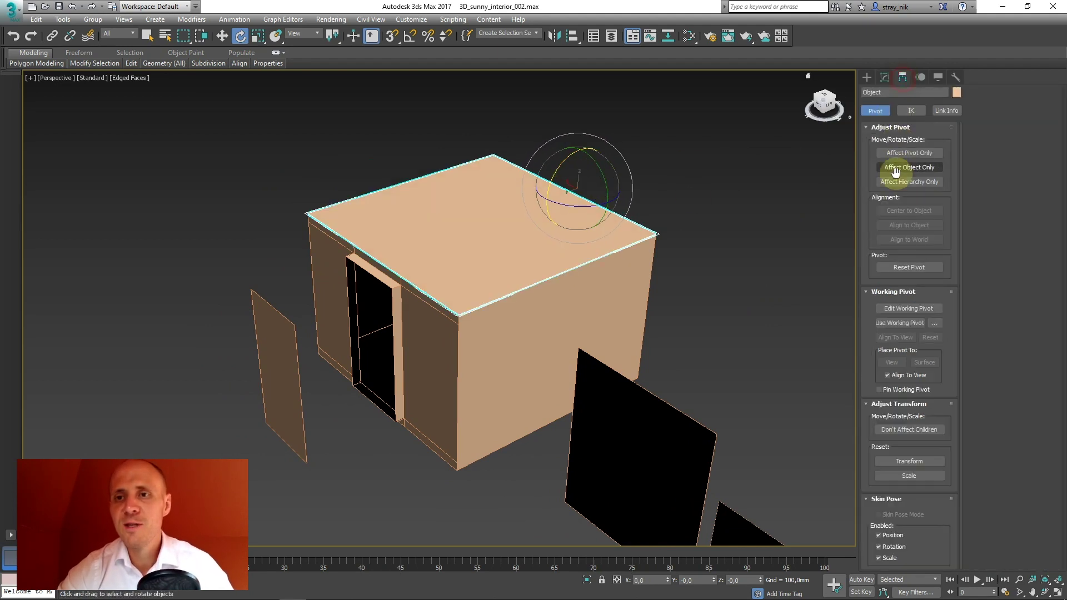
pyautogui.hotkey('ctrl', 'z')
pyautogui.hotkey('ctrl', 'z')
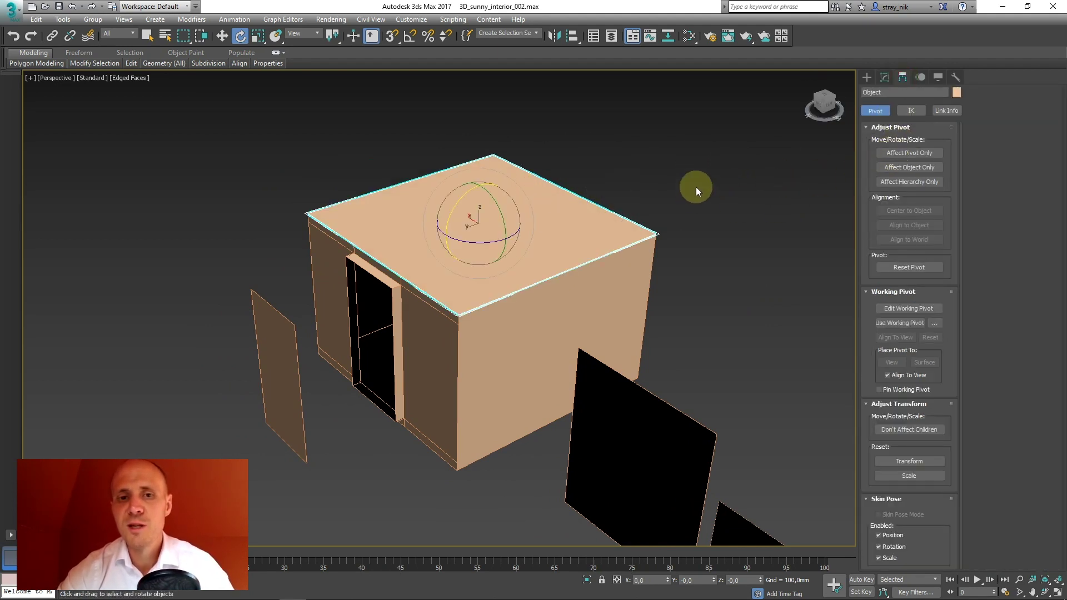
# Step: Center the ceiling's pivot to the object again, affecting the pivot only
pyautogui.moveTo(489, 222); pyautogui.dragTo(453, 228, button='middle')
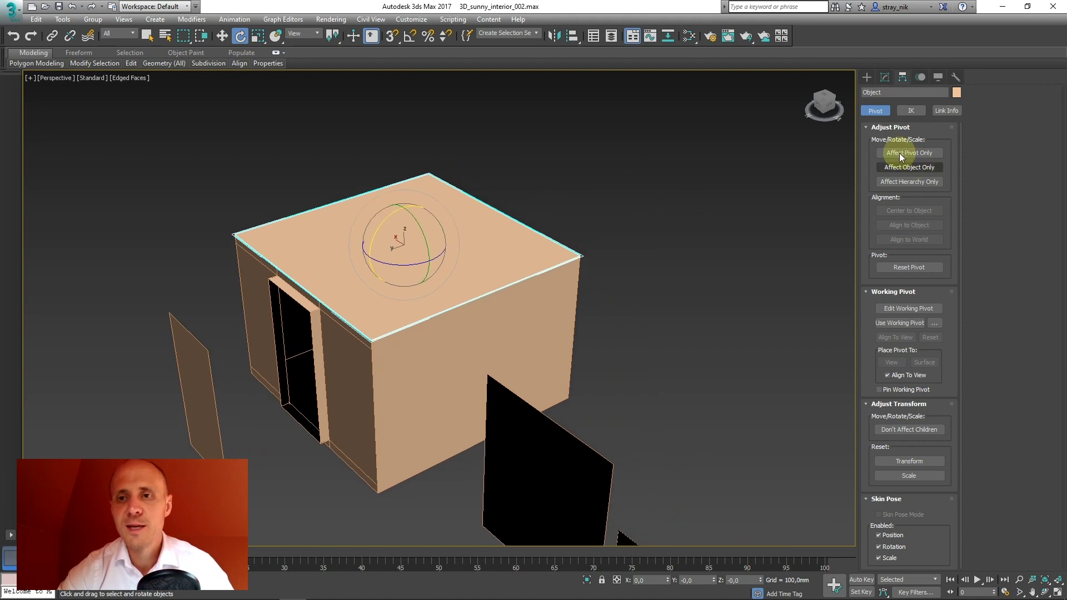
pyautogui.click(899, 152)
pyautogui.click(906, 211)
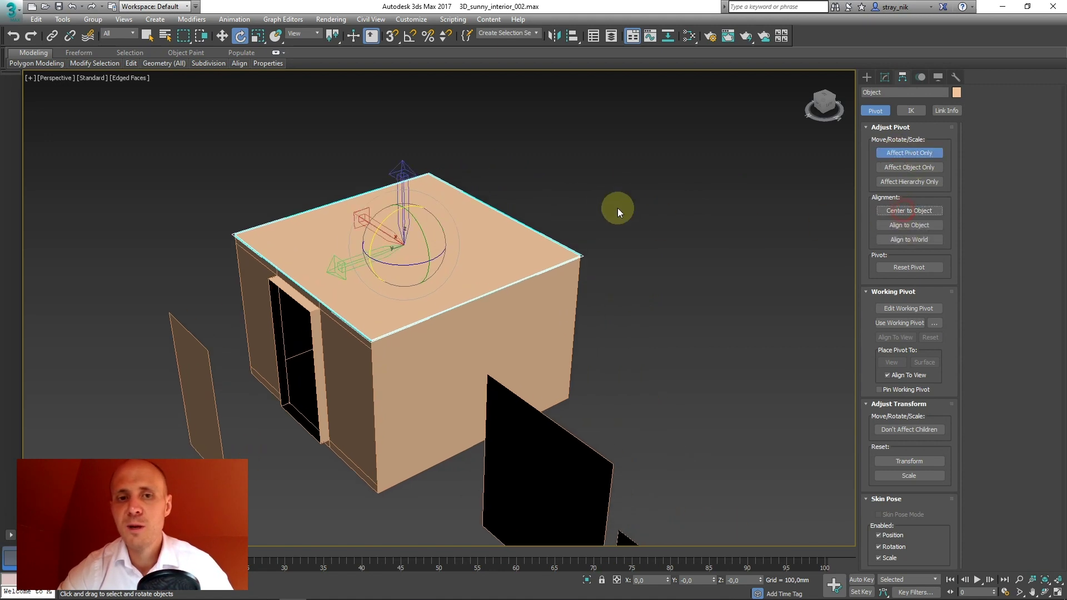
pyautogui.click(884, 78)
# Step: Move the ceiling panel straight up above the walls to a height of about 6966 mm in Z
pyautogui.moveTo(479, 210); pyautogui.dragTo(508, 202, button='middle')
pyautogui.press('w')
pyautogui.moveTo(432, 209); pyautogui.dragTo(438, 75)
pyautogui.moveTo(491, 215); pyautogui.dragTo(492, 267, button='middle')
pyautogui.keyDown('alt'); pyautogui.moveTo(493, 267); pyautogui.dragTo(474, 202, button='middle'); pyautogui.keyUp('alt')
pyautogui.moveTo(436, 168); pyautogui.dragTo(436, 110)
pyautogui.keyDown('alt'); pyautogui.moveTo(522, 190); pyautogui.dragTo(525, 221, button='middle'); pyautogui.keyUp('alt')
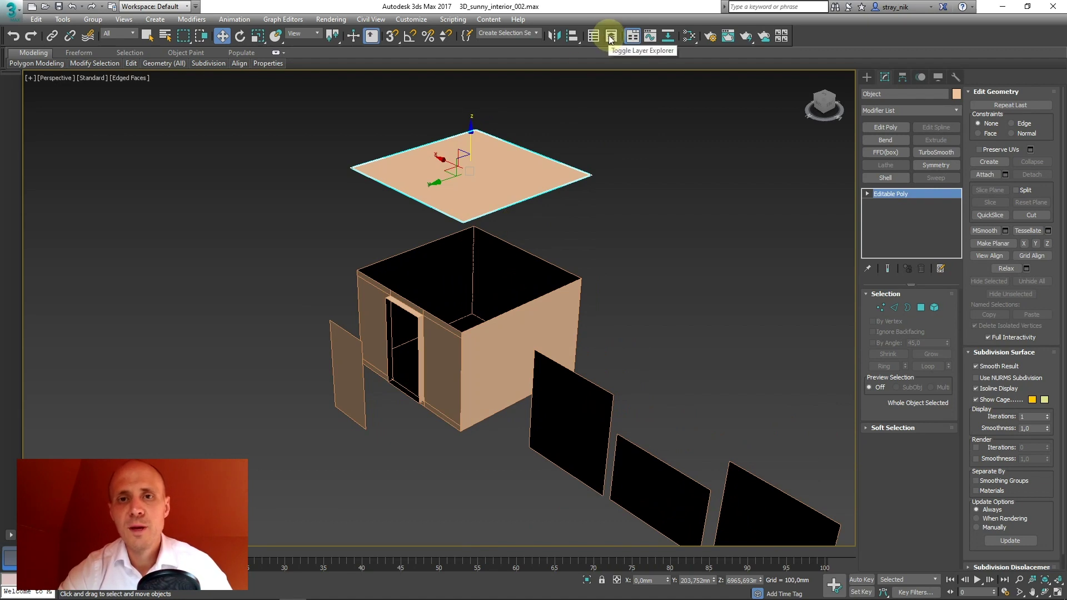
# Step: Show the Layer Explorer and dock it beside the viewport
pyautogui.click(610, 37)
pyautogui.moveTo(305, 99); pyautogui.dragTo(22, 82)
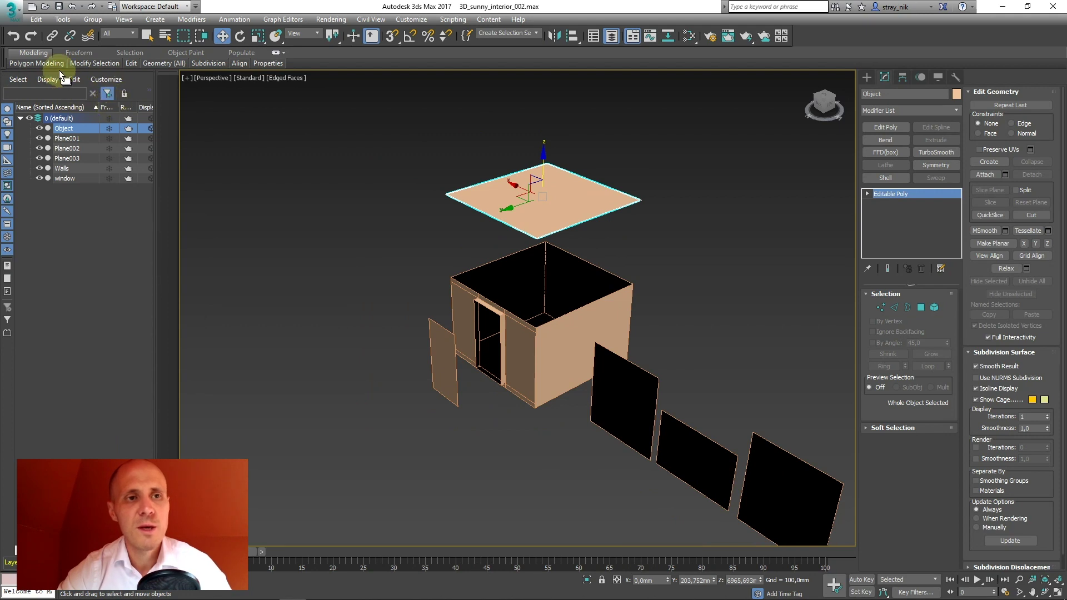
pyautogui.moveTo(50, 71); pyautogui.dragTo(234, 100)
pyautogui.click(240, 102)
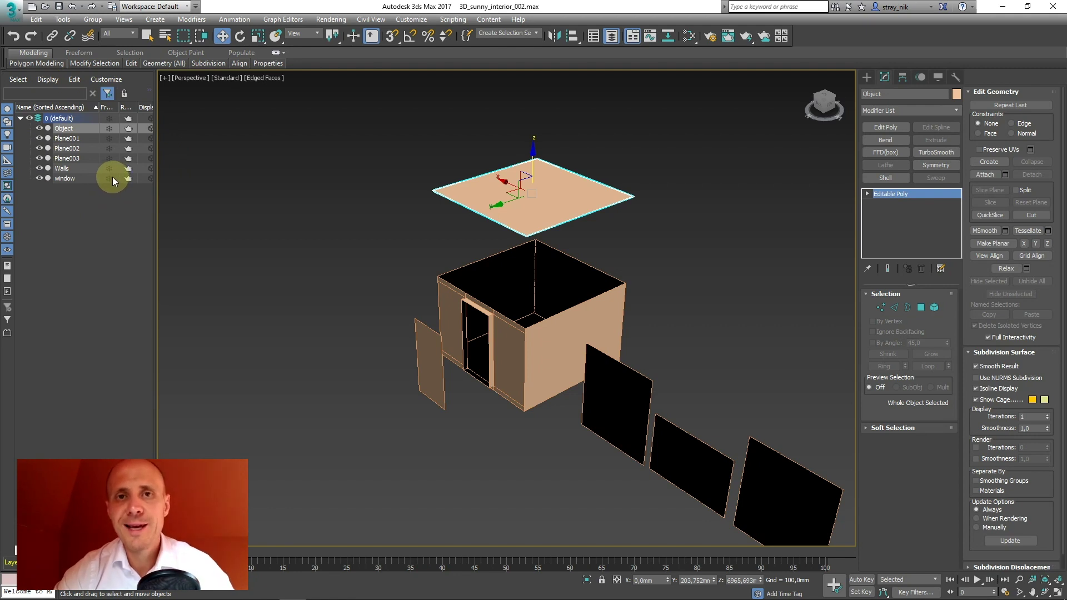
pyautogui.moveTo(488, 274)
pyautogui.mouseDown(button='middle')
pyautogui.moveTo(465, 257)
pyautogui.moveTo(451, 267)
pyautogui.moveTo(481, 265)
pyautogui.mouseUp(button='middle')
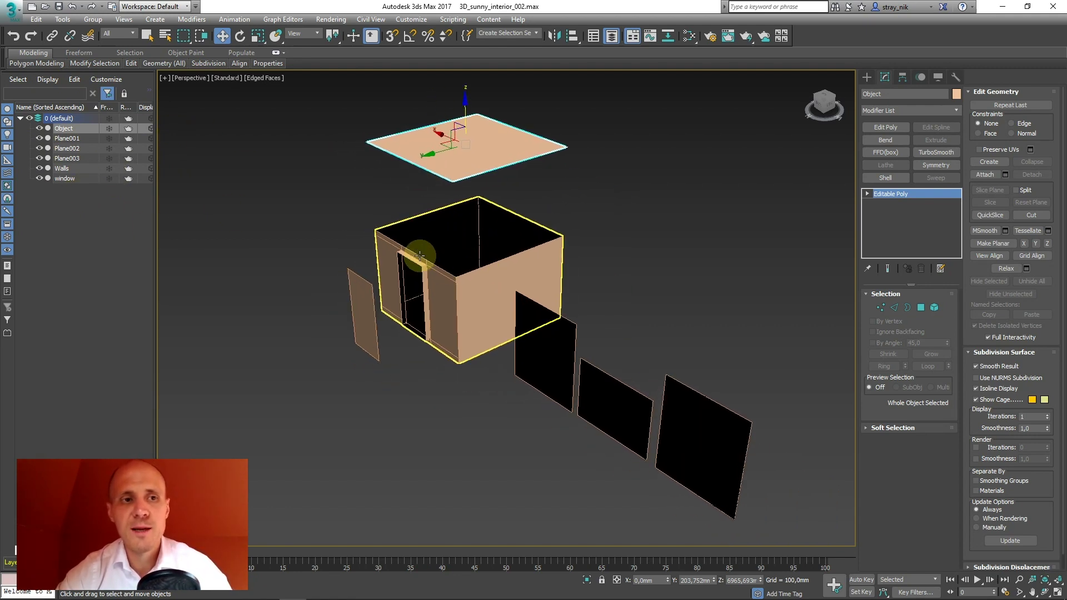
# Step: Rename the Walls object as walls, with a lowercase first letter
pyautogui.click(62, 168)
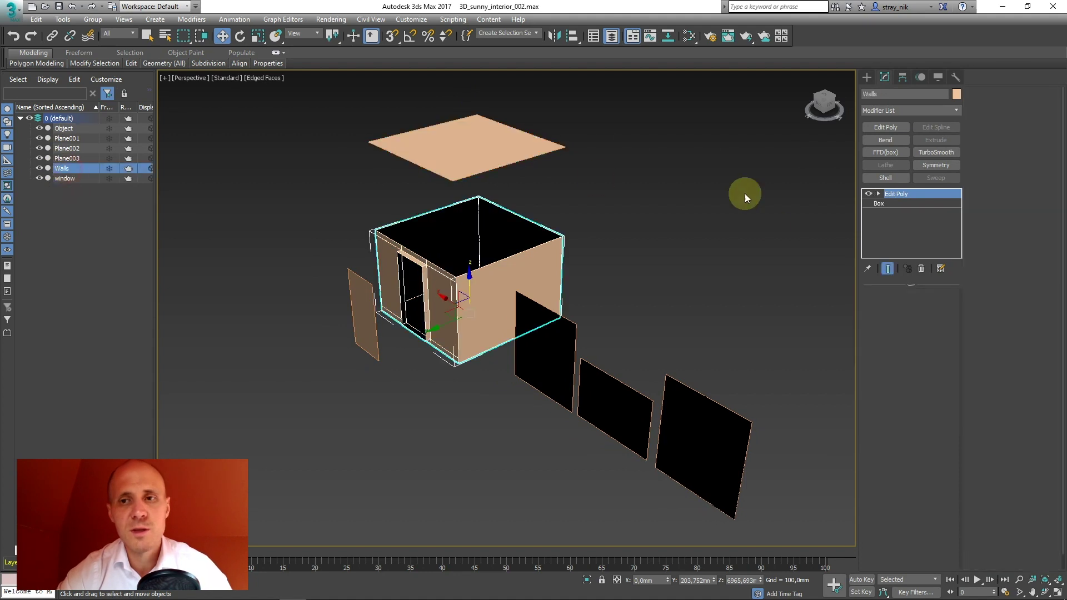
pyautogui.click(867, 93)
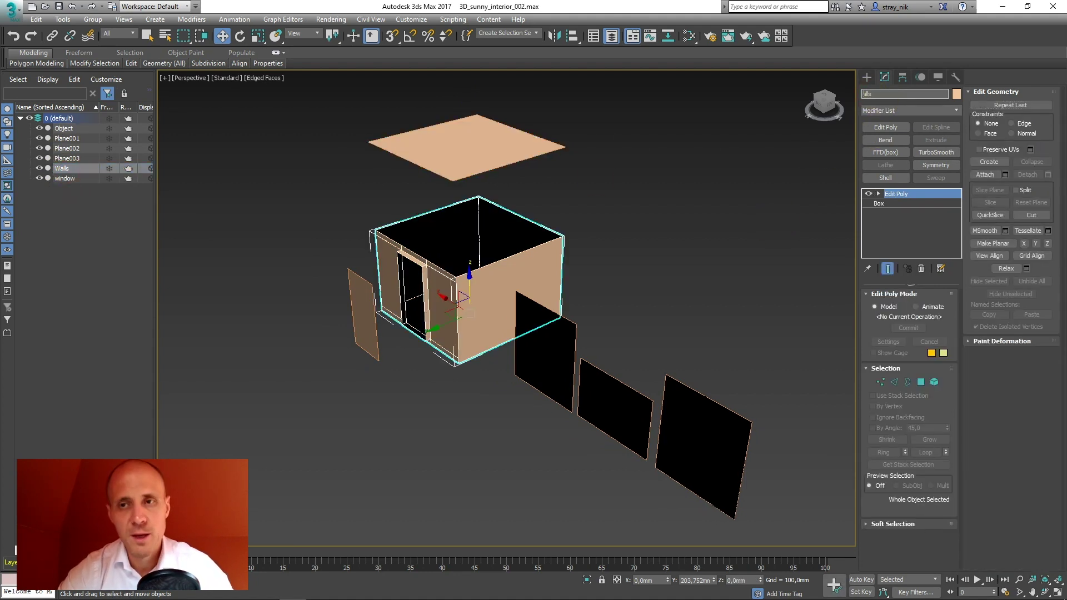
pyautogui.press('BackSpace')
pyautogui.write('w')
pyautogui.moveTo(484, 191); pyautogui.dragTo(525, 207, button='middle')
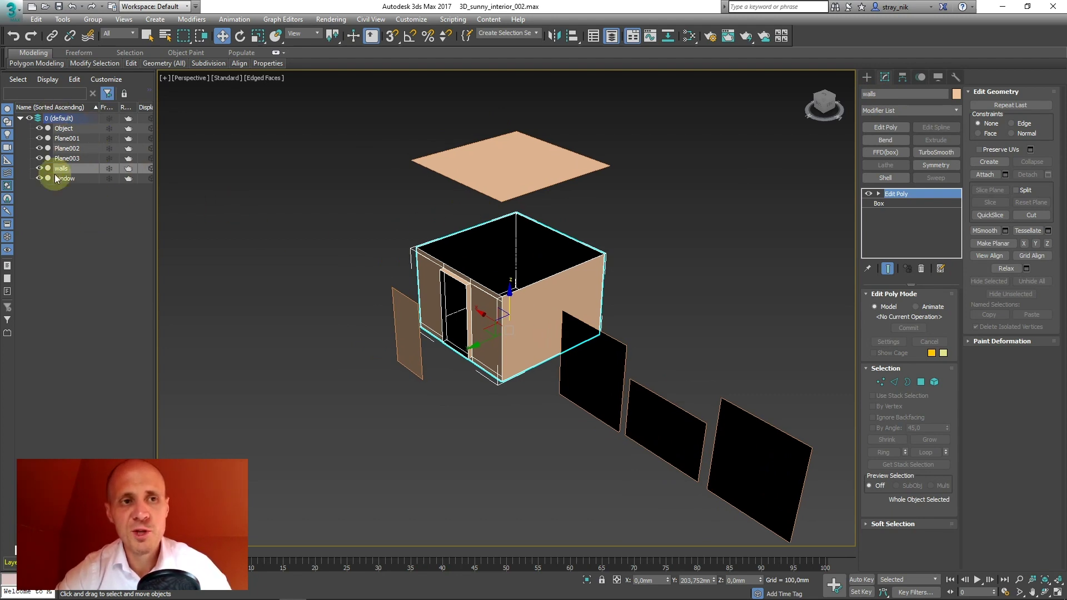
pyautogui.moveTo(463, 242); pyautogui.dragTo(437, 231, button='middle')
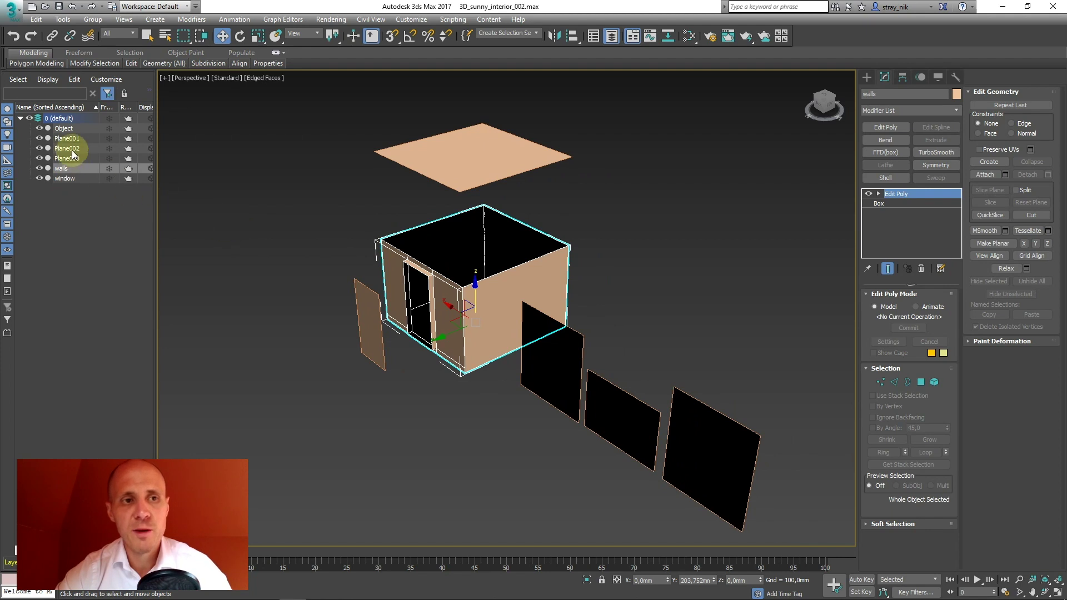
# Step: Compare the ceiling and walls with their entries in the Layer Explorer and examine the 0 (default) layer that holds them
pyautogui.click(528, 352)
pyautogui.keyDown('alt'); pyautogui.moveTo(643, 374); pyautogui.dragTo(614, 298, button='middle'); pyautogui.keyUp('alt')
pyautogui.click(612, 160)
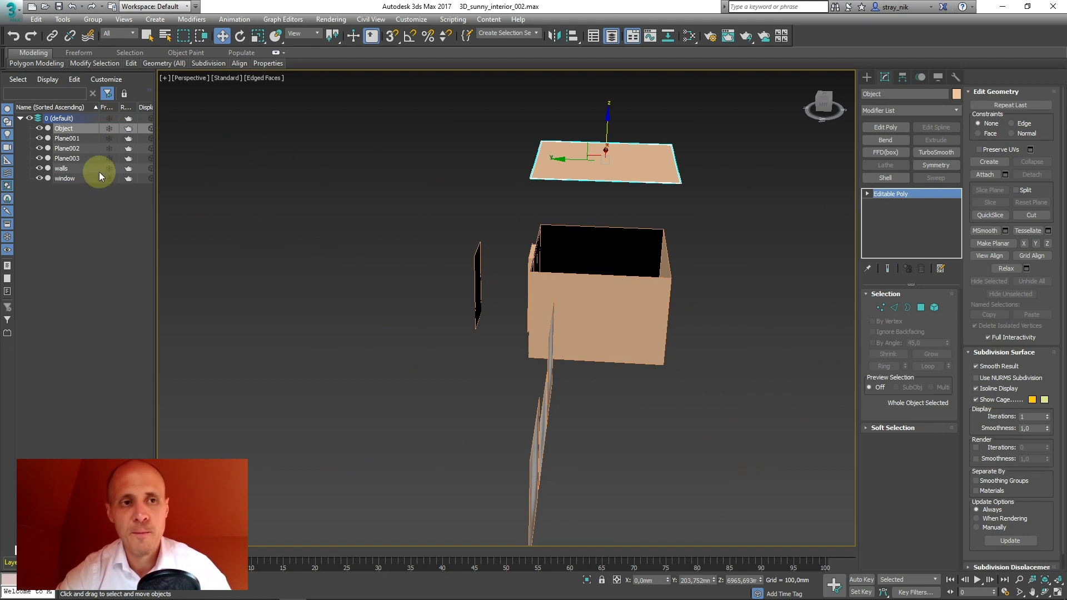
pyautogui.click(85, 168)
pyautogui.click(561, 171)
pyautogui.click(20, 118)
pyautogui.click(20, 119)
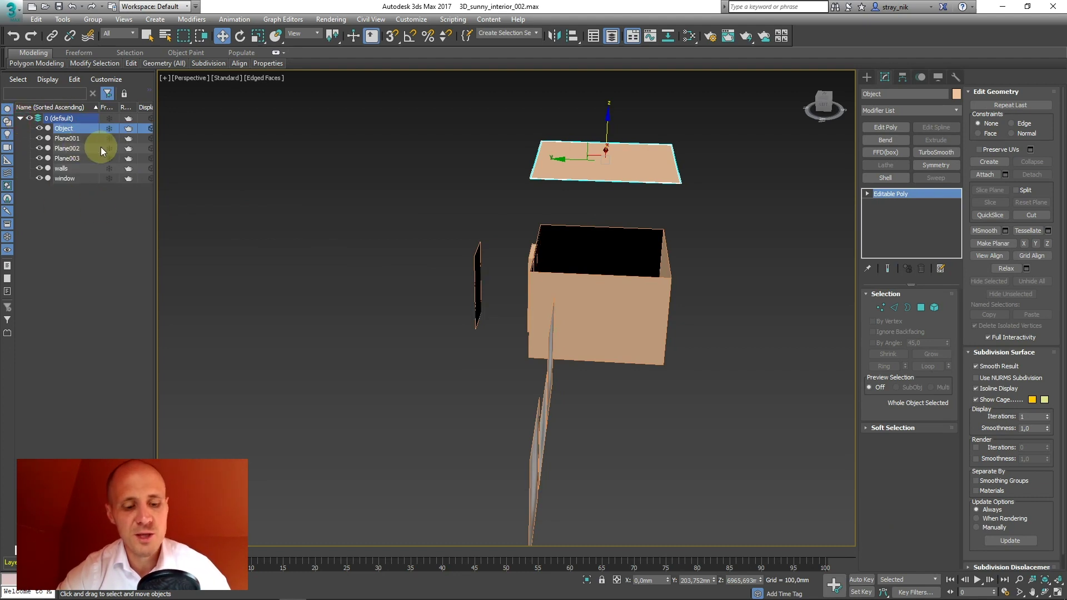
pyautogui.hotkey('ctrl', 'alt', 'd')
pyautogui.moveTo(82, 115)
pyautogui.mouseDown()
pyautogui.moveTo(53, 111)
pyautogui.moveTo(93, 117)
pyautogui.mouseUp()
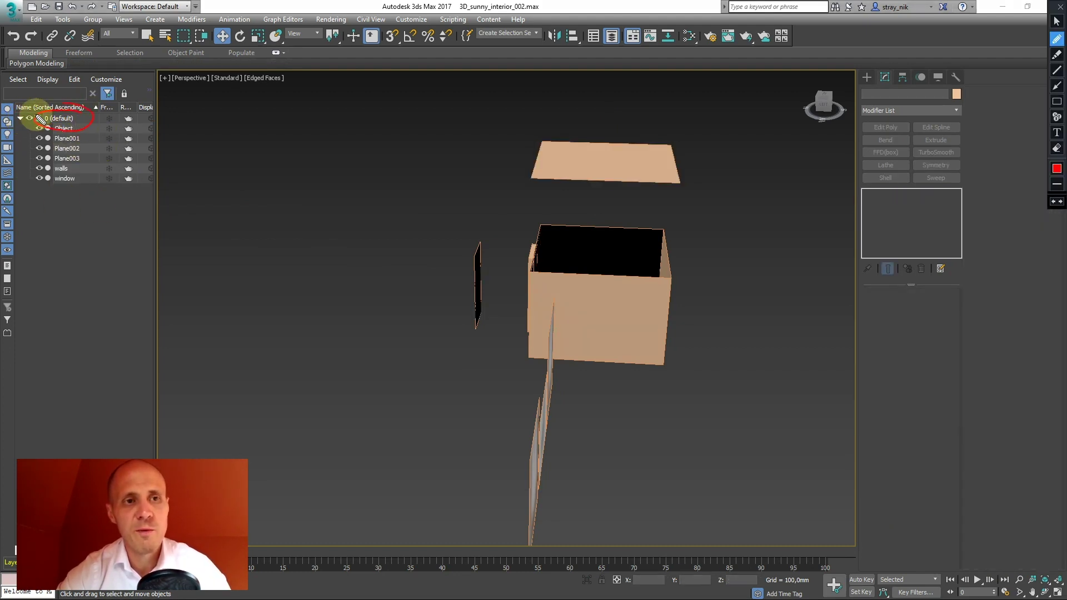
pyautogui.hotkey('ctrl', 'shift', '1')
# Step: Reselect the raised ceiling panel and widen the Layer Explorer to show its layer commands and all columns
pyautogui.click(582, 164)
pyautogui.keyDown('alt'); pyautogui.moveTo(553, 178); pyautogui.dragTo(635, 204, button='middle'); pyautogui.keyUp('alt')
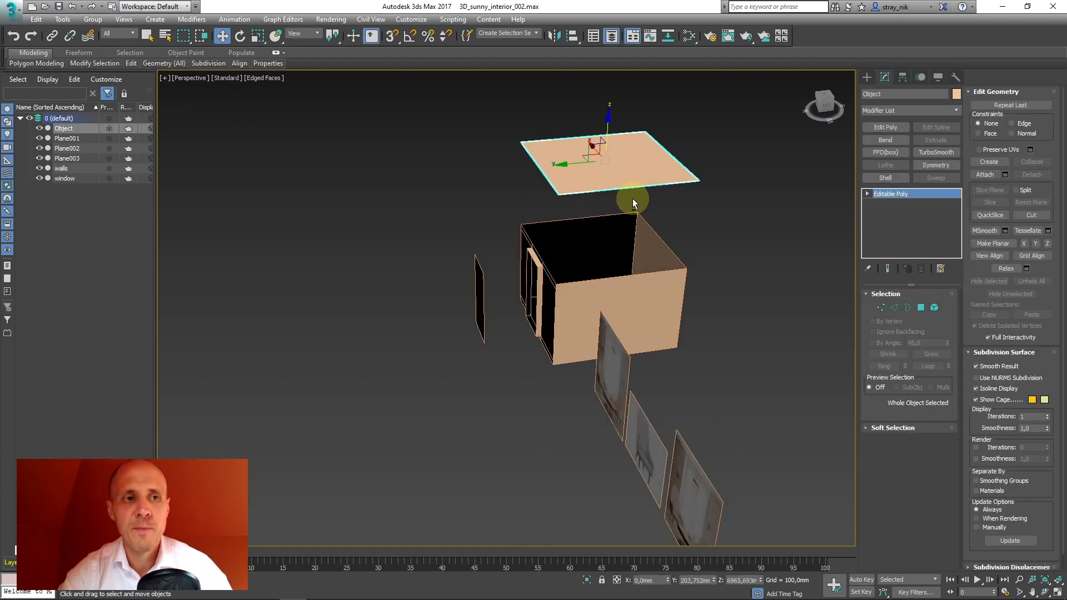
pyautogui.moveTo(155, 119); pyautogui.dragTo(199, 111)
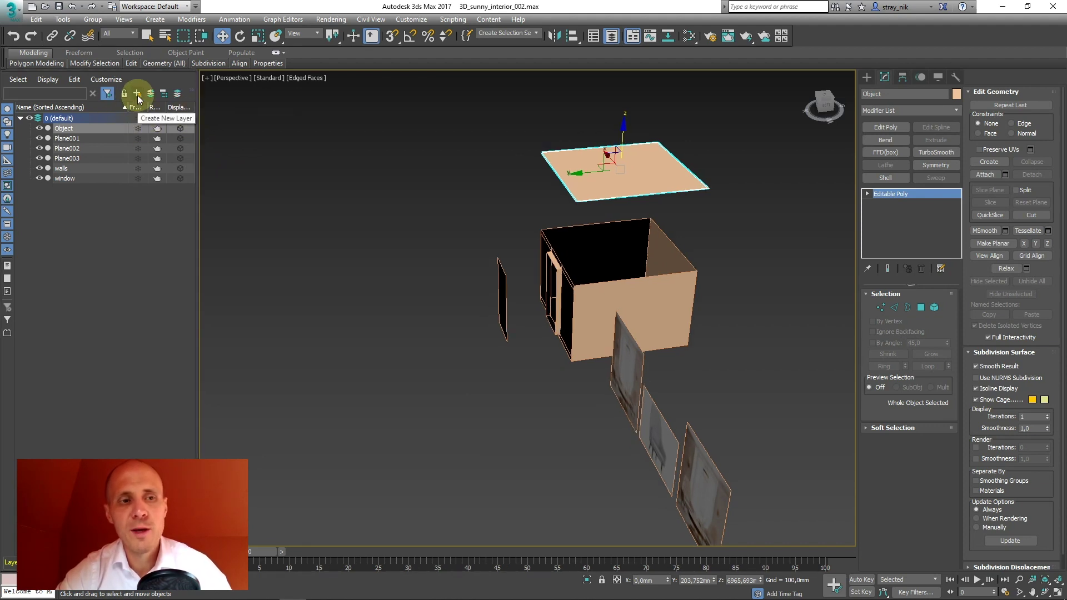
pyautogui.moveTo(387, 185); pyautogui.dragTo(317, 195, button='middle')
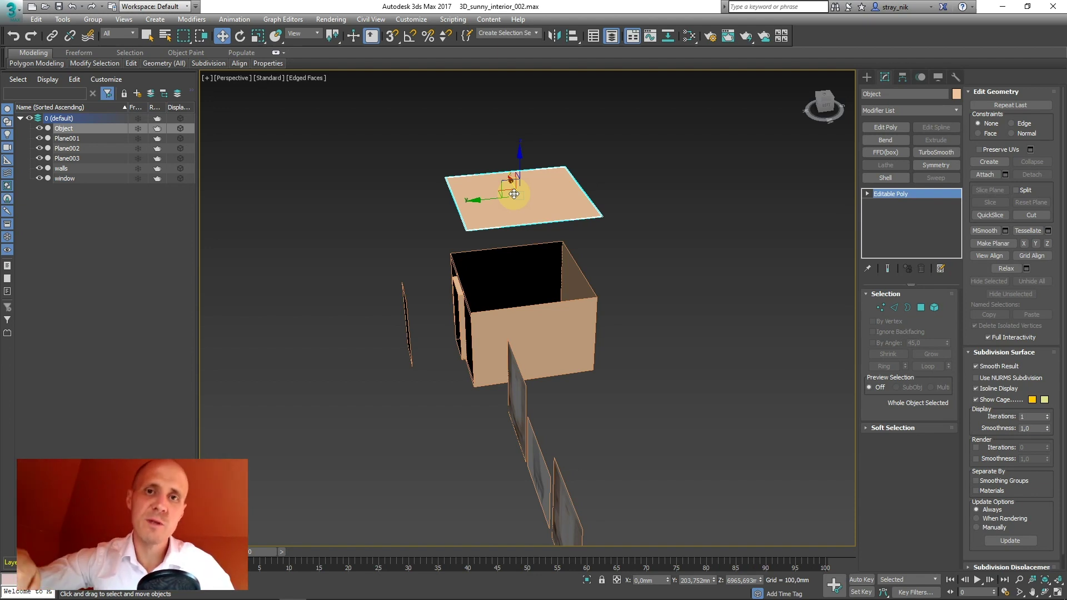
# Step: Try placing the selected ceiling panel in a new layer
pyautogui.click(137, 94)
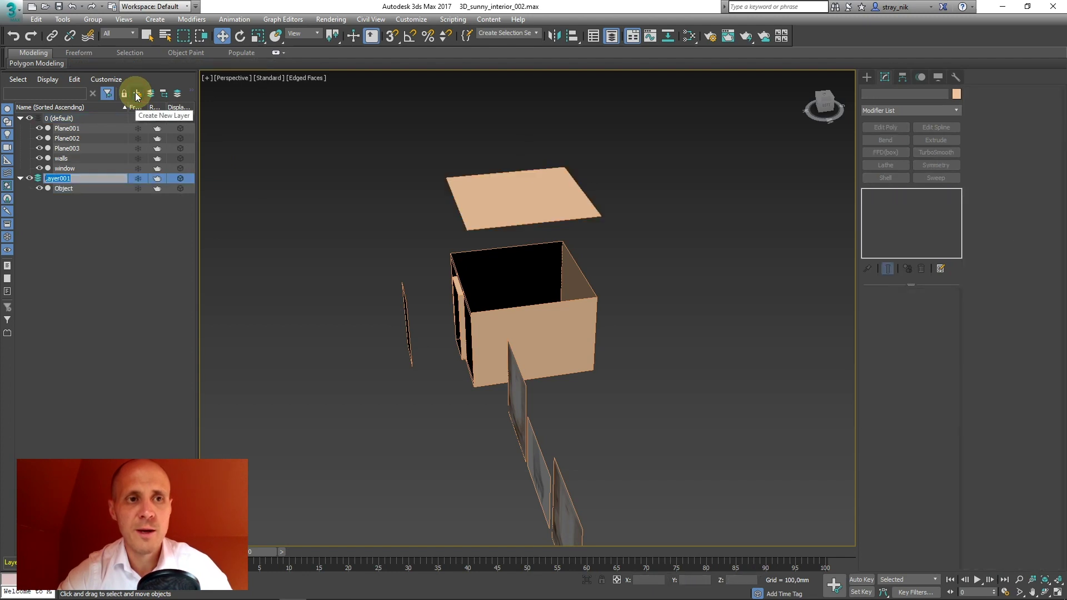
pyautogui.click(68, 189)
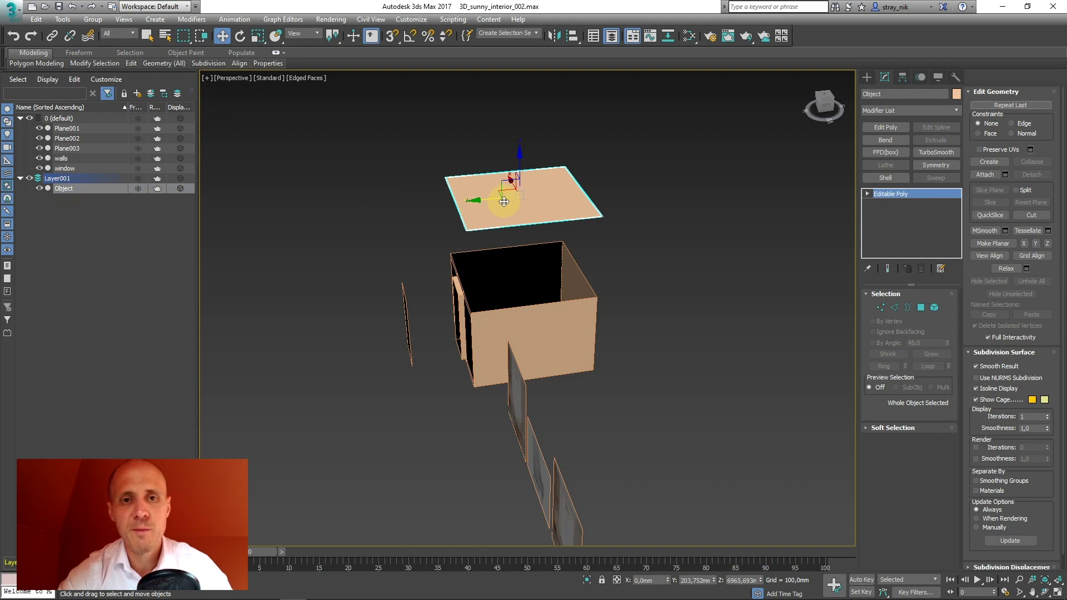
pyautogui.hotkey('ctrl', 'z')
pyautogui.hotkey('ctrl', 'z')
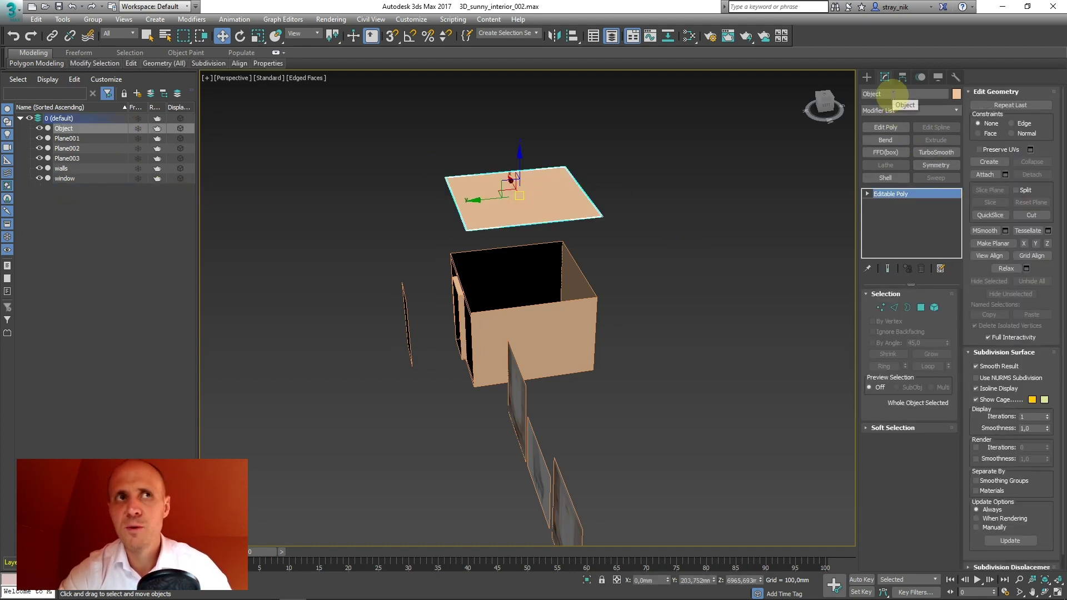
# Step: Rename the detached ceiling object as top
pyautogui.moveTo(889, 96); pyautogui.dragTo(849, 95)
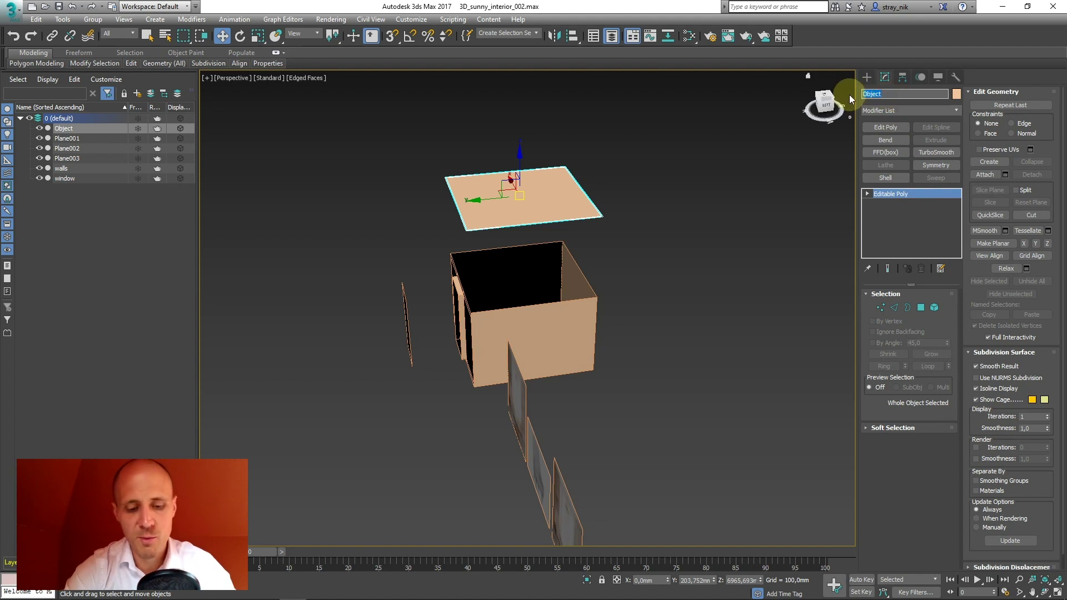
pyautogui.press('Return')
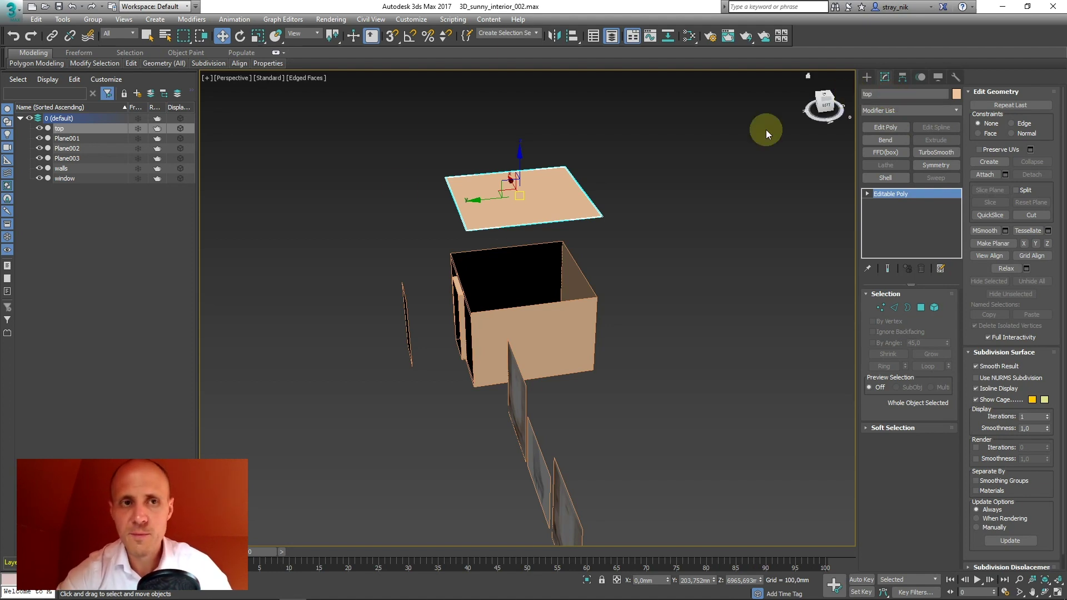
# Step: Create a new layer from the selected ceiling panel and name it Top
pyautogui.moveTo(416, 170); pyautogui.dragTo(404, 179, button='middle')
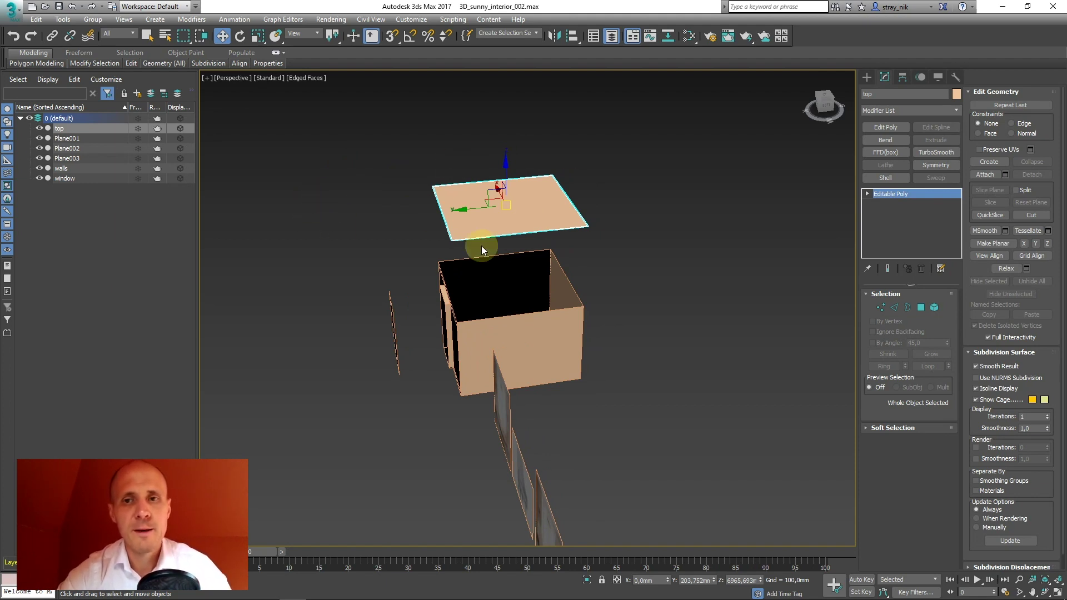
pyautogui.moveTo(303, 203); pyautogui.dragTo(356, 190, button='middle')
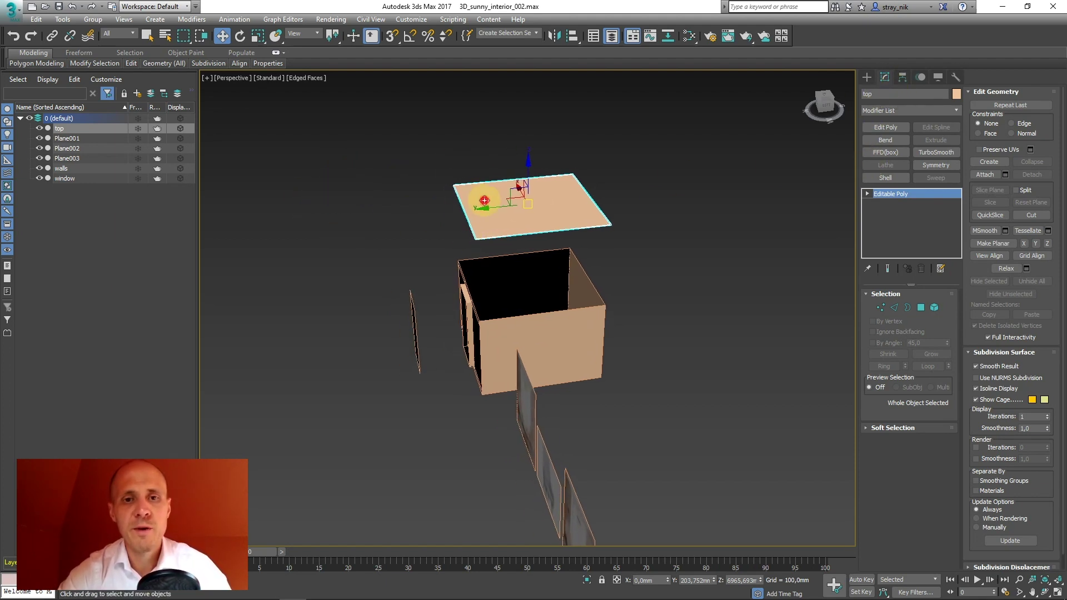
pyautogui.click(138, 91)
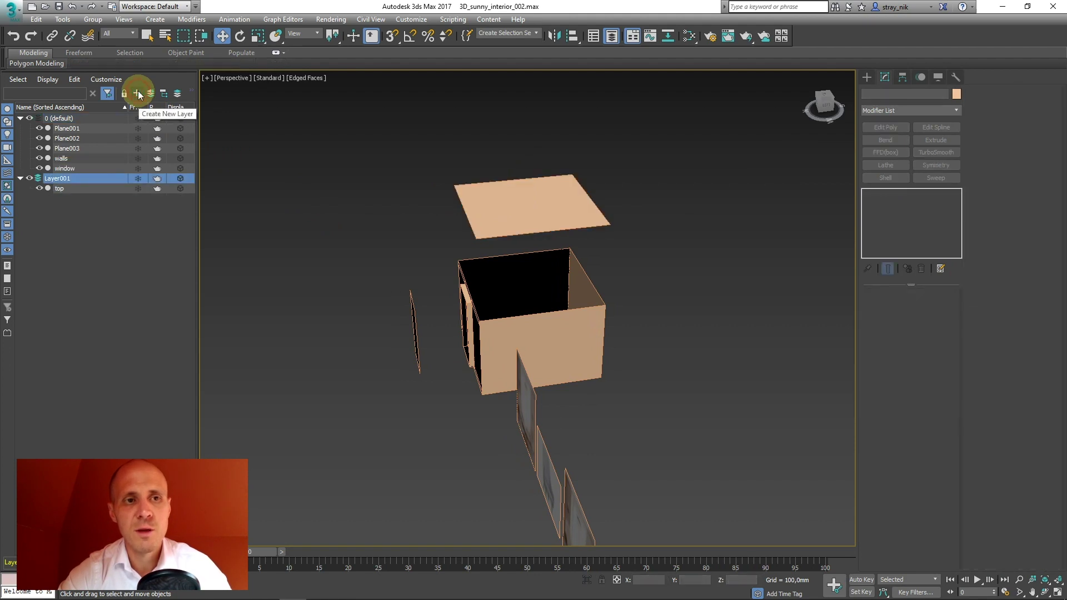
pyautogui.click(71, 179)
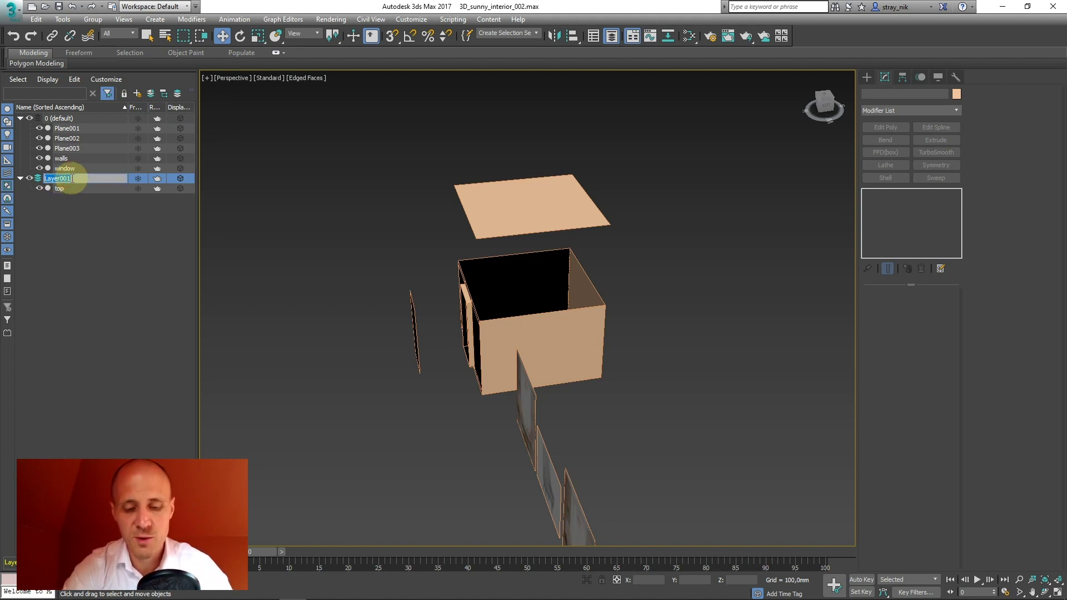
pyautogui.write('Top')
pyautogui.press('Return')
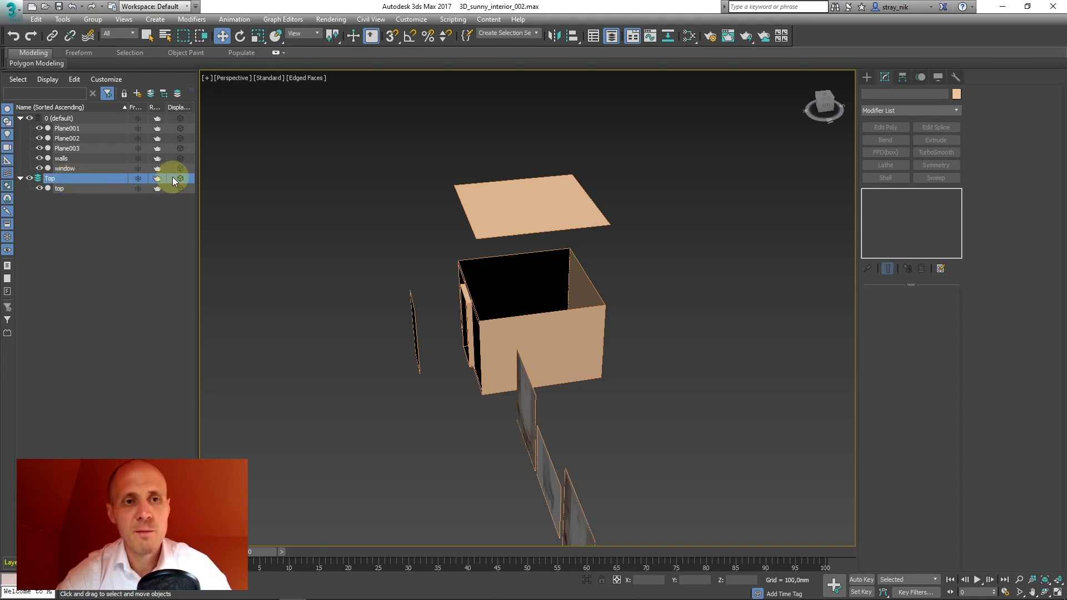
# Step: Toggle the Top layer's visibility off and on several times
pyautogui.click(30, 178)
pyautogui.click(31, 178)
pyautogui.click(31, 177)
pyautogui.click(31, 178)
pyautogui.click(31, 177)
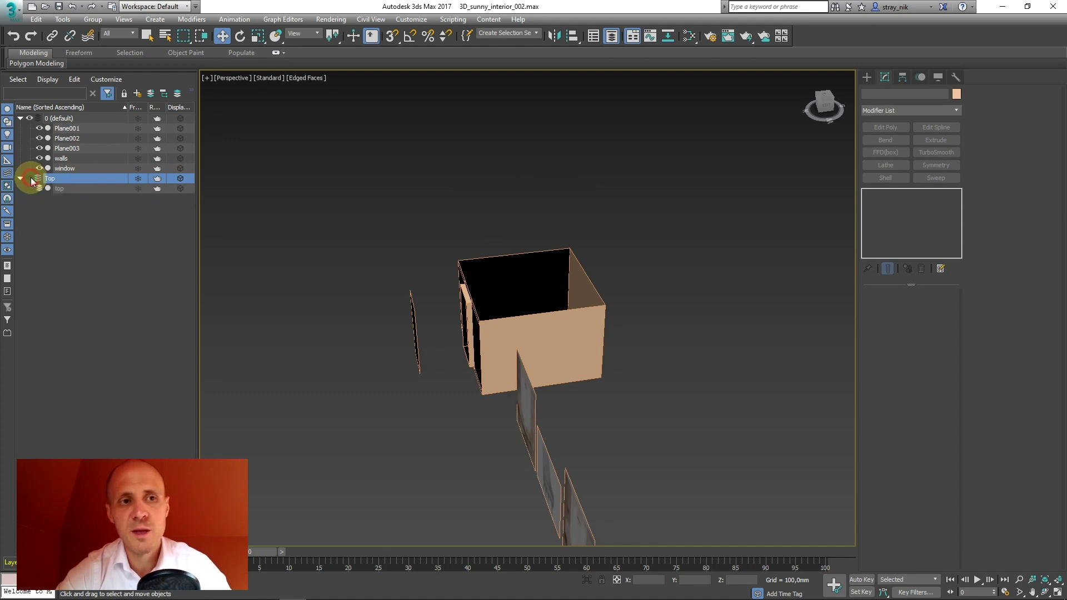
pyautogui.click(31, 178)
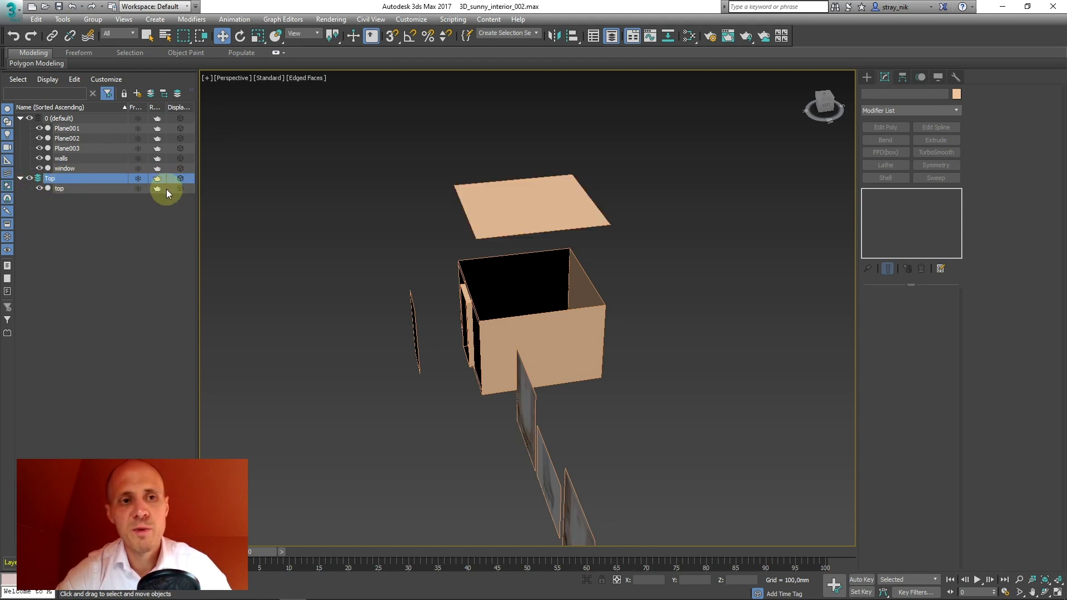
# Step: Freeze and unfreeze the Top layer
pyautogui.click(138, 179)
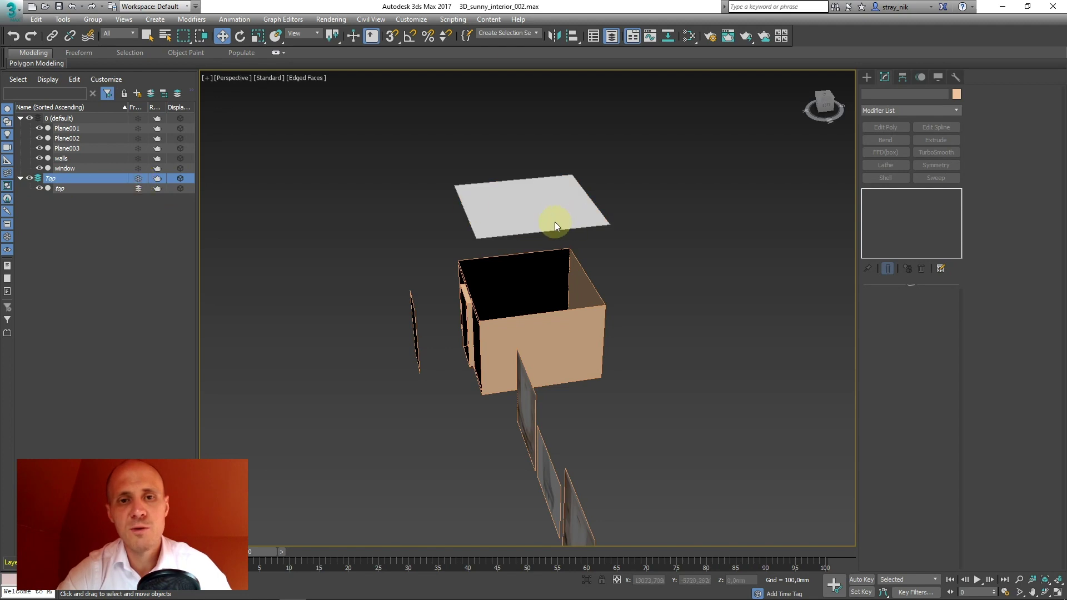
pyautogui.click(139, 178)
pyautogui.keyDown('alt'); pyautogui.moveTo(529, 219); pyautogui.dragTo(461, 229, button='middle'); pyautogui.keyUp('alt')
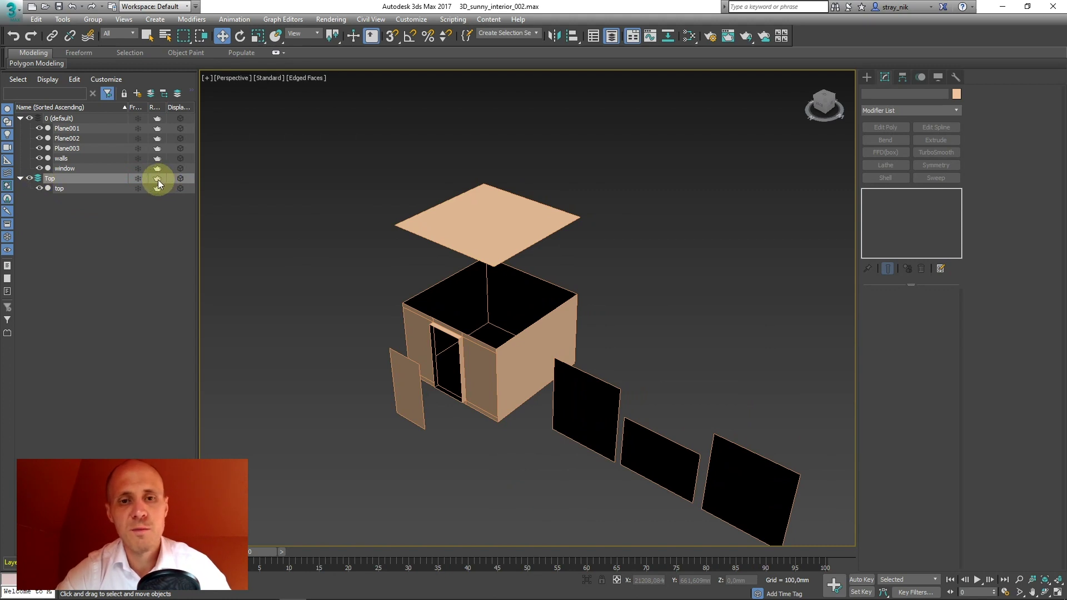
# Step: Hide the Top layer, make 0 (default) the active layer, and clear the selection
pyautogui.click(30, 178)
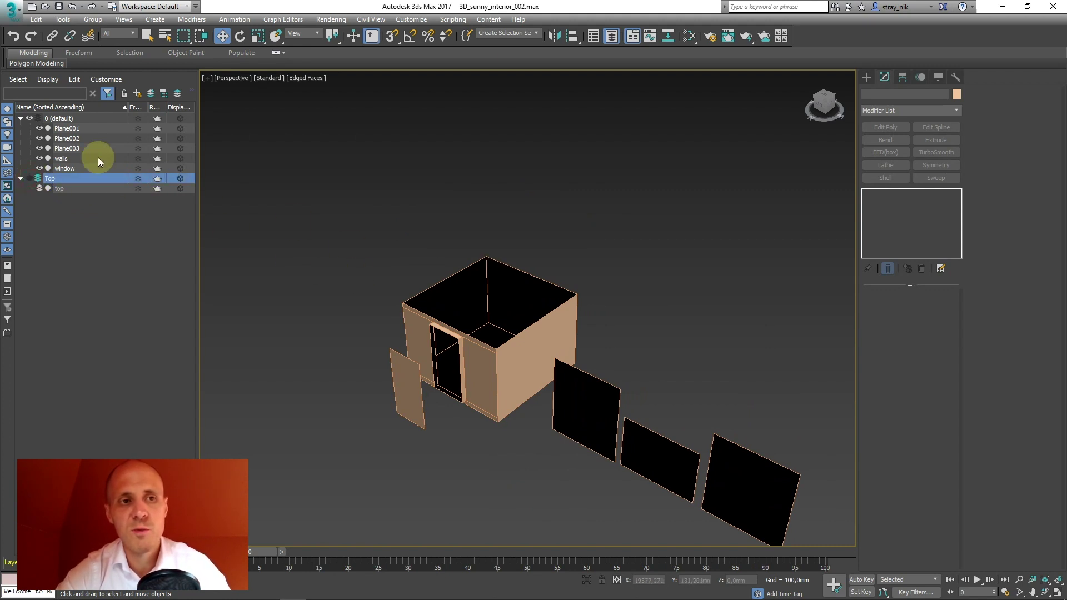
pyautogui.doubleClick(70, 120)
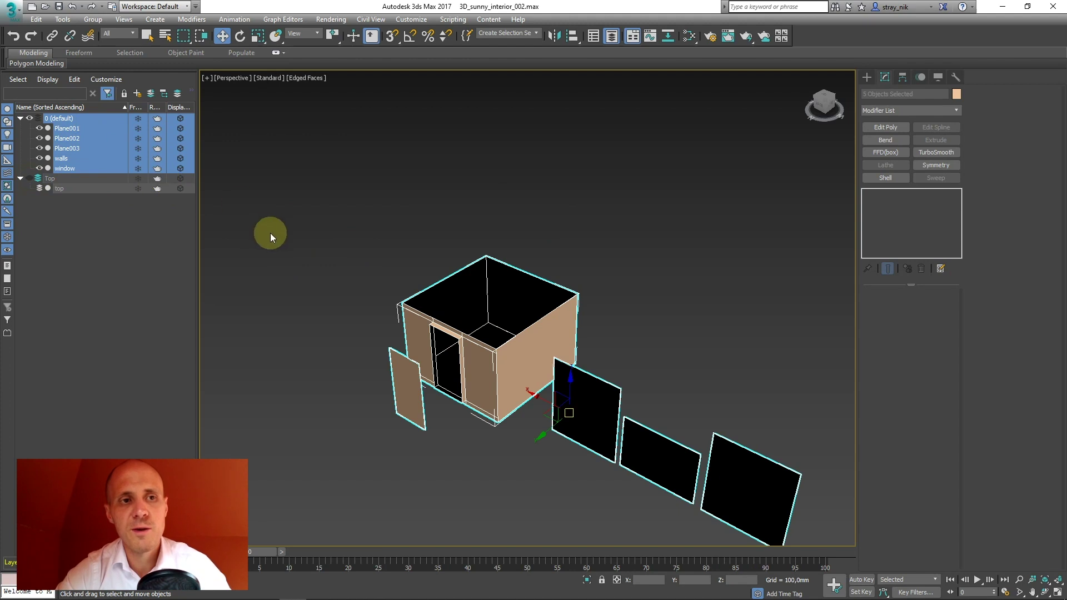
pyautogui.click(38, 118)
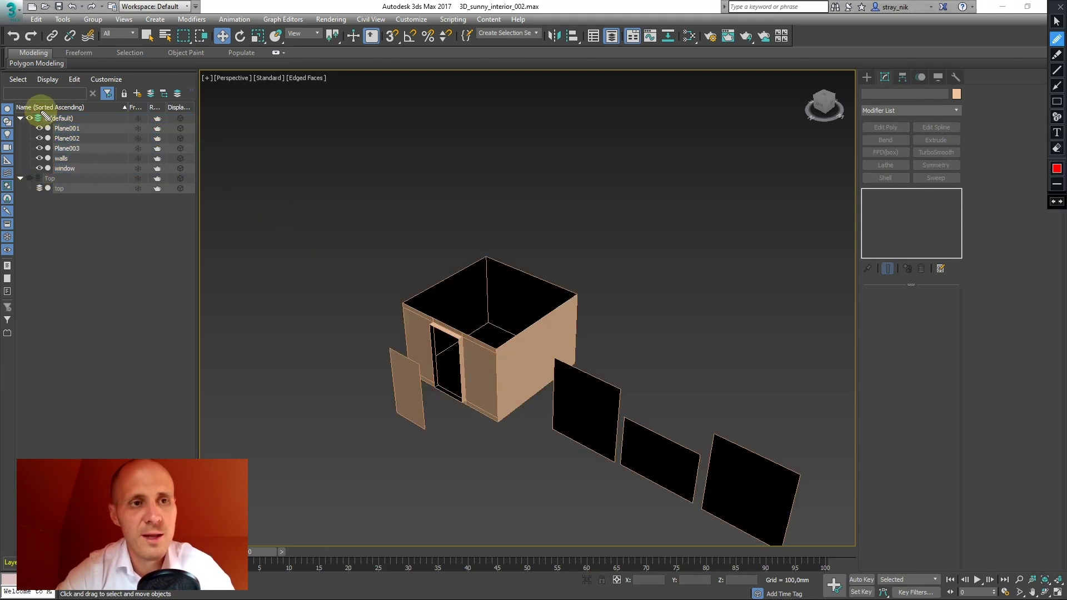
pyautogui.moveTo(43, 109)
pyautogui.mouseDown()
pyautogui.moveTo(37, 127)
pyautogui.moveTo(43, 109)
pyautogui.moveTo(31, 118)
pyautogui.moveTo(45, 122)
pyautogui.mouseUp()
pyautogui.press('Escape')
pyautogui.moveTo(418, 263); pyautogui.dragTo(391, 243, button='middle')
# Step: Draw a sphere with a radius of about 2430 mm in front of the room on the active layer
pyautogui.click(867, 78)
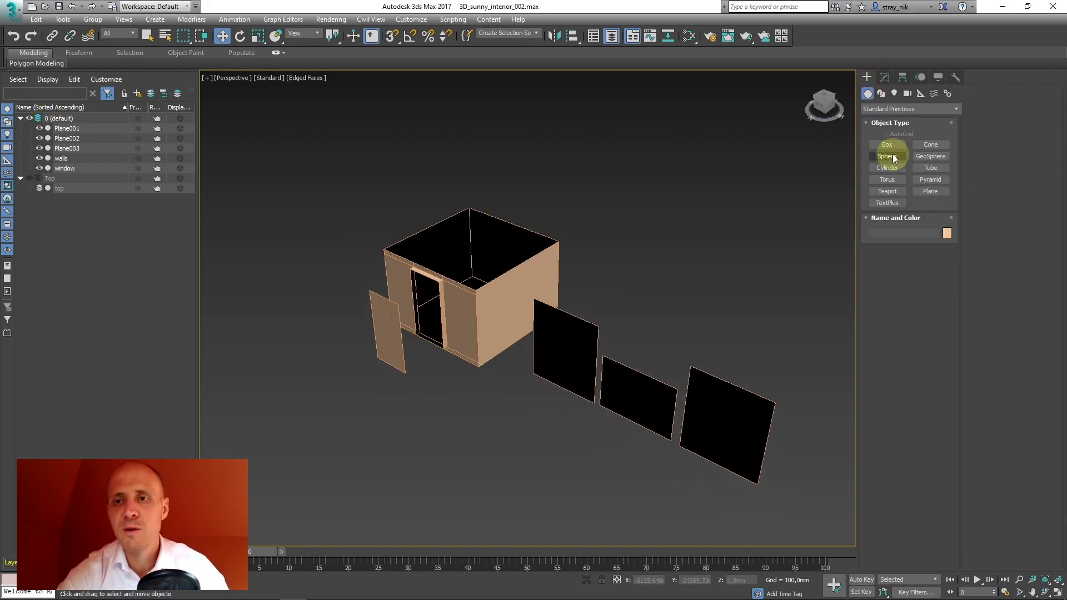
pyautogui.click(888, 148)
pyautogui.moveTo(488, 391); pyautogui.dragTo(553, 390)
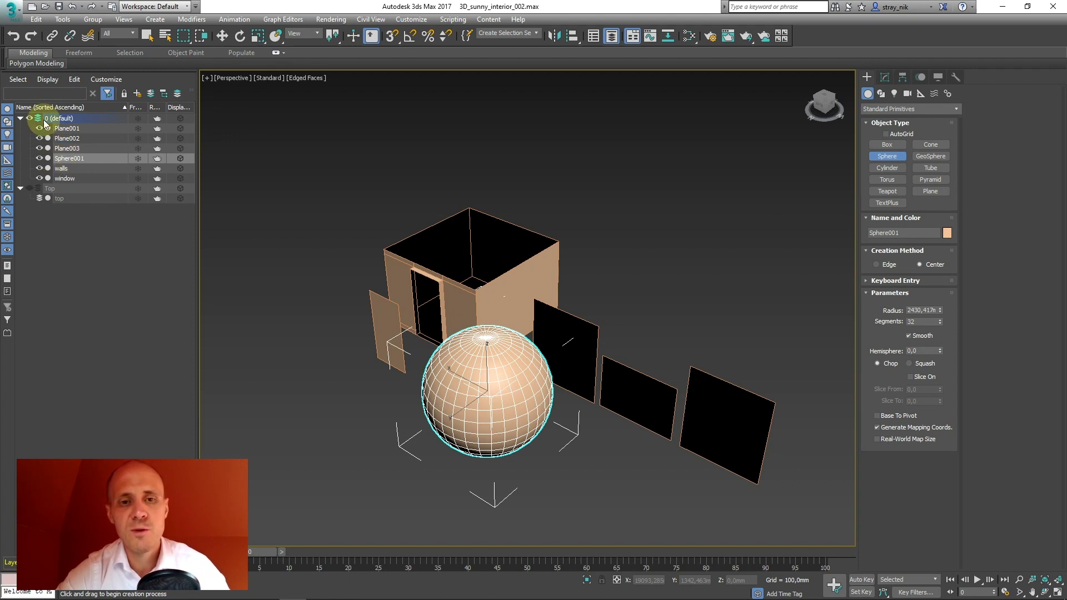
pyautogui.moveTo(507, 309); pyautogui.dragTo(522, 294, button='middle')
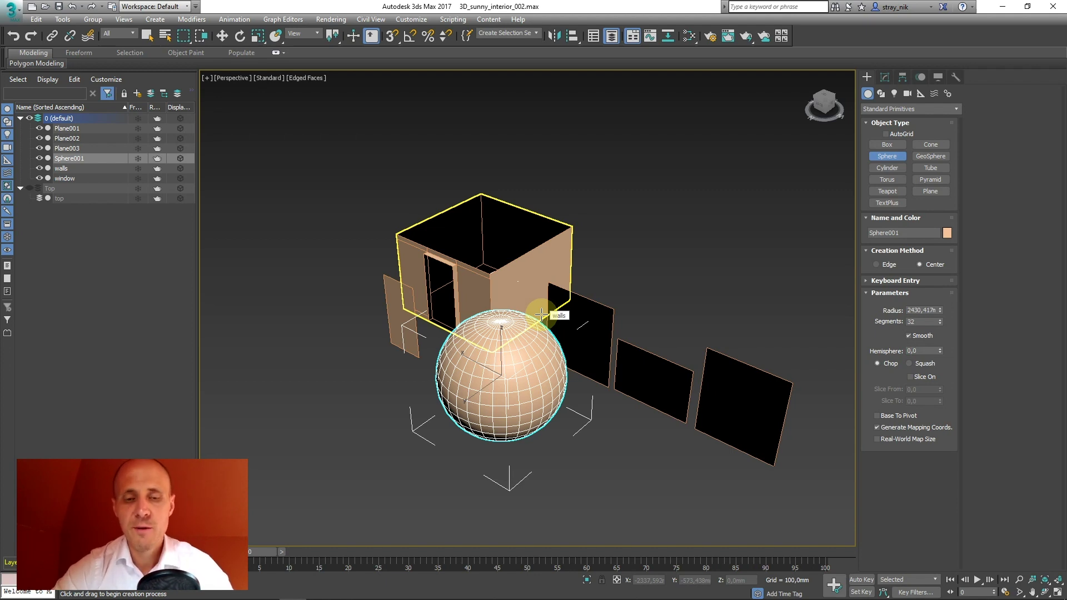
# Step: Delete the sphere and leave the Sphere tool
pyautogui.moveTo(505, 344); pyautogui.dragTo(526, 337, button='middle')
pyautogui.press('Delete')
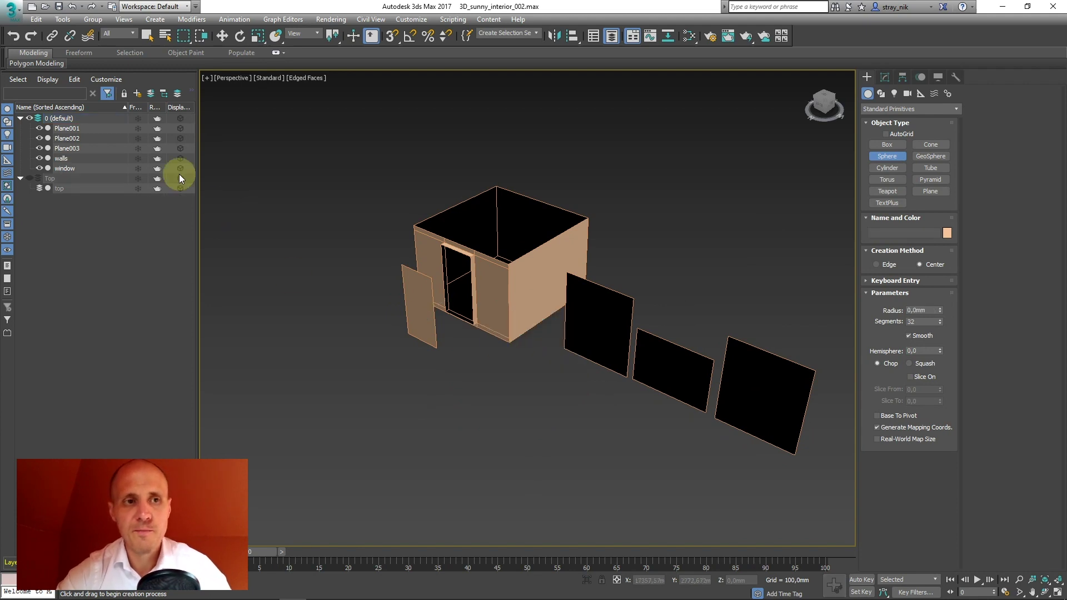
pyautogui.rightClick(313, 190)
# Step: Create a new empty layer named Furniture
pyautogui.moveTo(602, 261); pyautogui.dragTo(529, 260, button='middle')
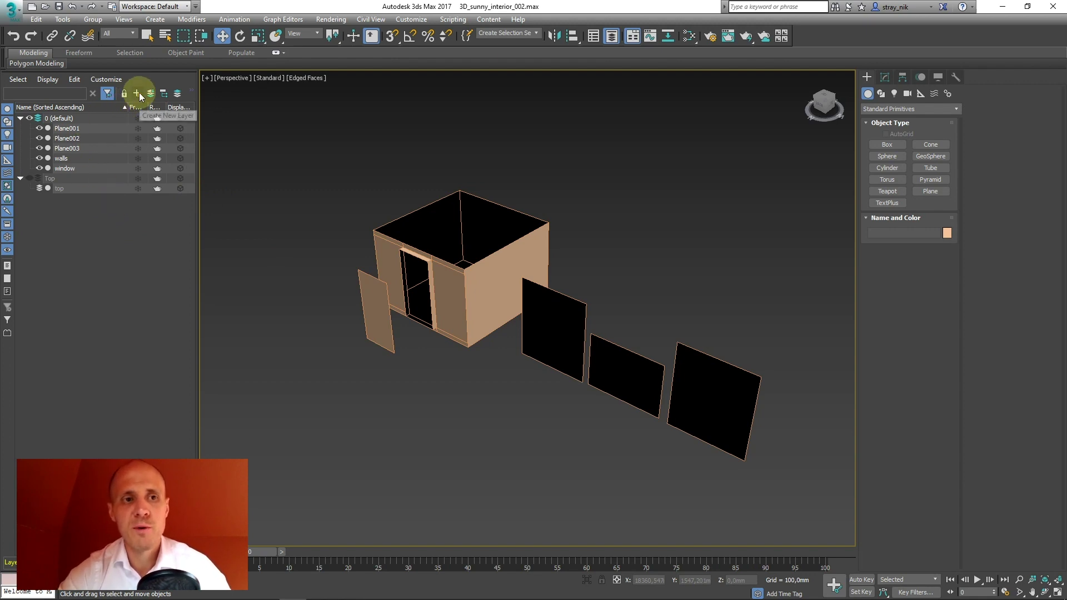
pyautogui.moveTo(595, 278); pyautogui.dragTo(522, 272, button='middle')
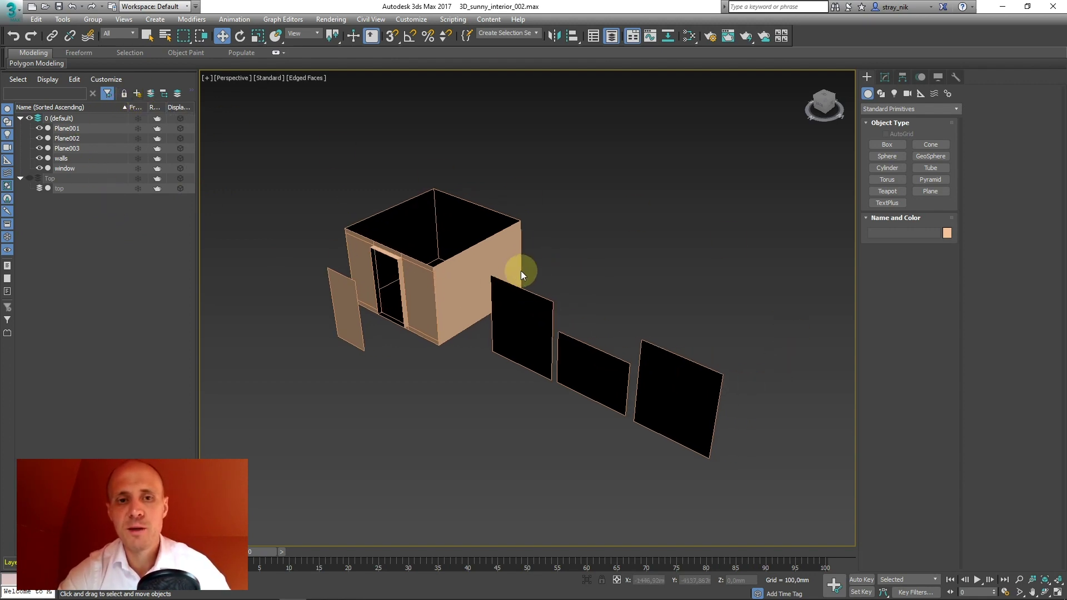
pyautogui.click(137, 94)
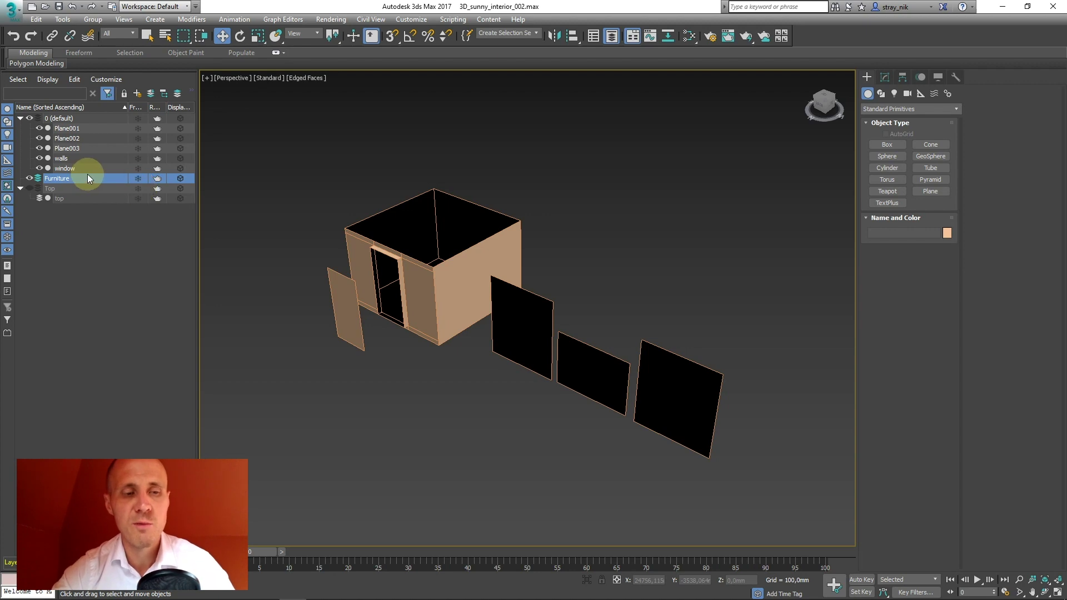
pyautogui.hotkey('ctrl', 'alt', 'd')
pyautogui.moveTo(44, 170); pyautogui.dragTo(39, 173)
pyautogui.press('Escape')
# Step: Select the walls object and start vertex editing in its Edit Poly modifier
pyautogui.moveTo(410, 244)
pyautogui.mouseDown(button='middle')
pyautogui.moveTo(441, 233)
pyautogui.moveTo(381, 227)
pyautogui.mouseUp(button='middle')
pyautogui.scroll(5, 449, 243)
pyautogui.keyDown('alt'); pyautogui.moveTo(450, 243); pyautogui.dragTo(887, 158, button='middle'); pyautogui.keyUp('alt')
pyautogui.click(522, 222)
pyautogui.click(884, 76)
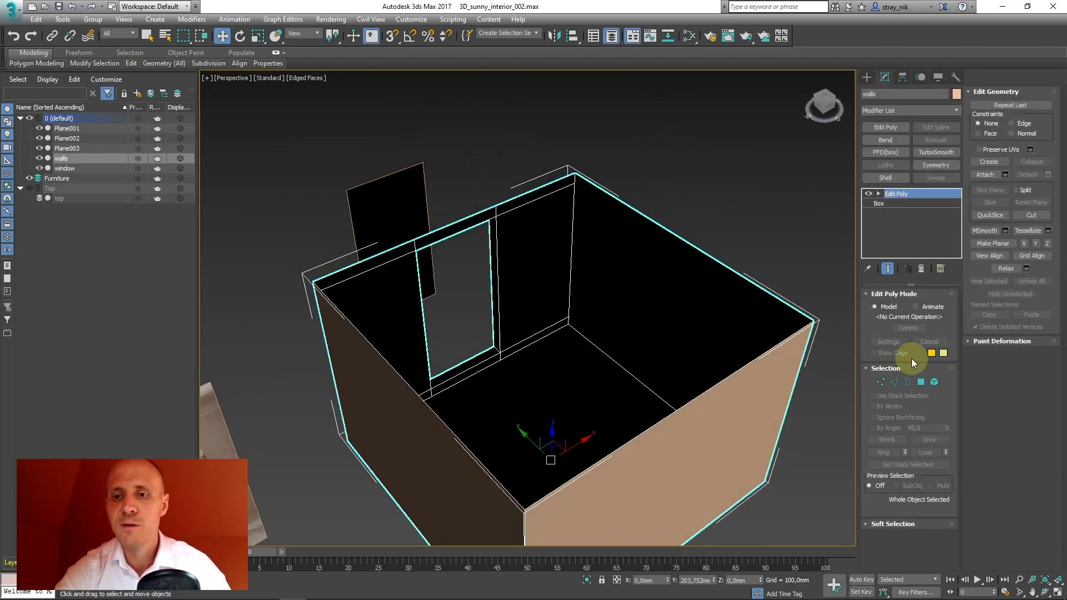
pyautogui.click(883, 381)
# Step: Select all the vertices of the window opening in a shaded top view of the walls
pyautogui.keyDown('alt'); pyautogui.moveTo(535, 269); pyautogui.dragTo(505, 273, button='middle'); pyautogui.keyUp('alt')
pyautogui.press('t')
pyautogui.scroll(2, 521, 288)
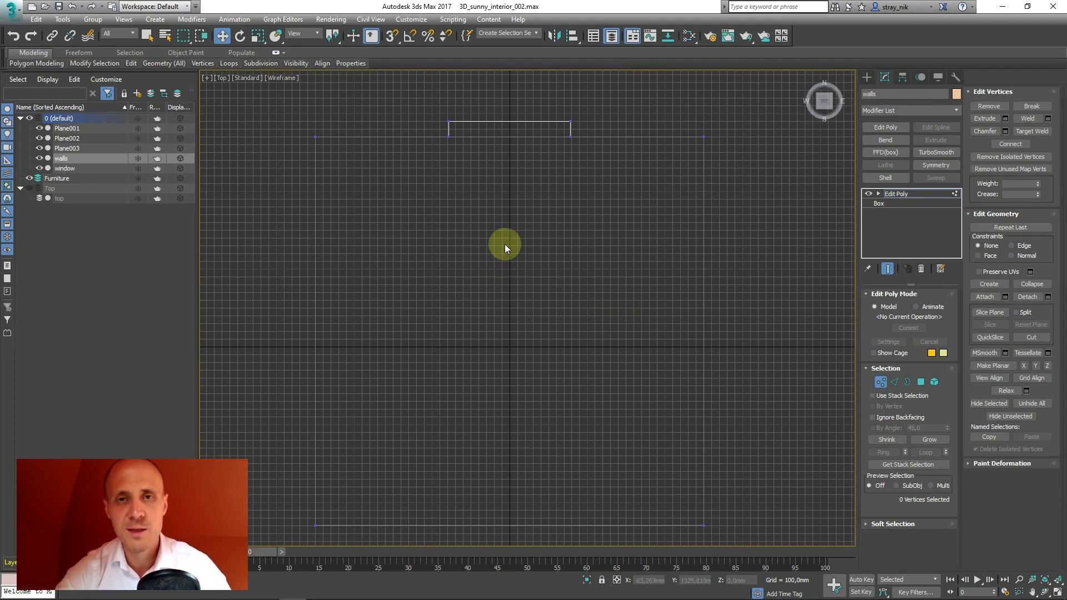
pyautogui.moveTo(468, 211); pyautogui.dragTo(460, 241, button='middle')
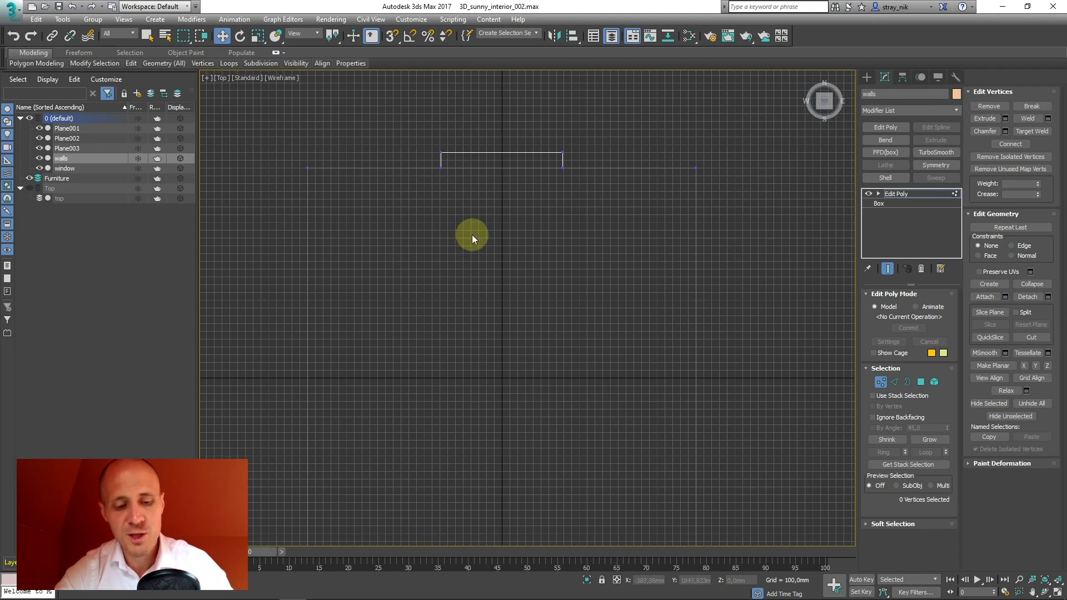
pyautogui.press('F3')
pyautogui.moveTo(476, 202); pyautogui.dragTo(469, 242, button='middle')
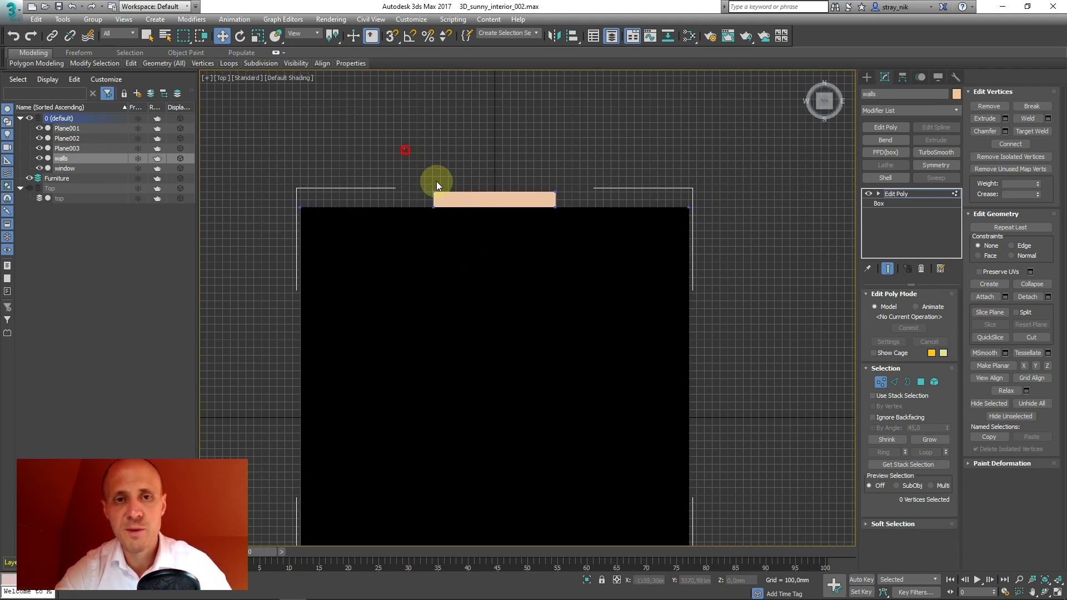
pyautogui.moveTo(580, 256); pyautogui.dragTo(578, 252)
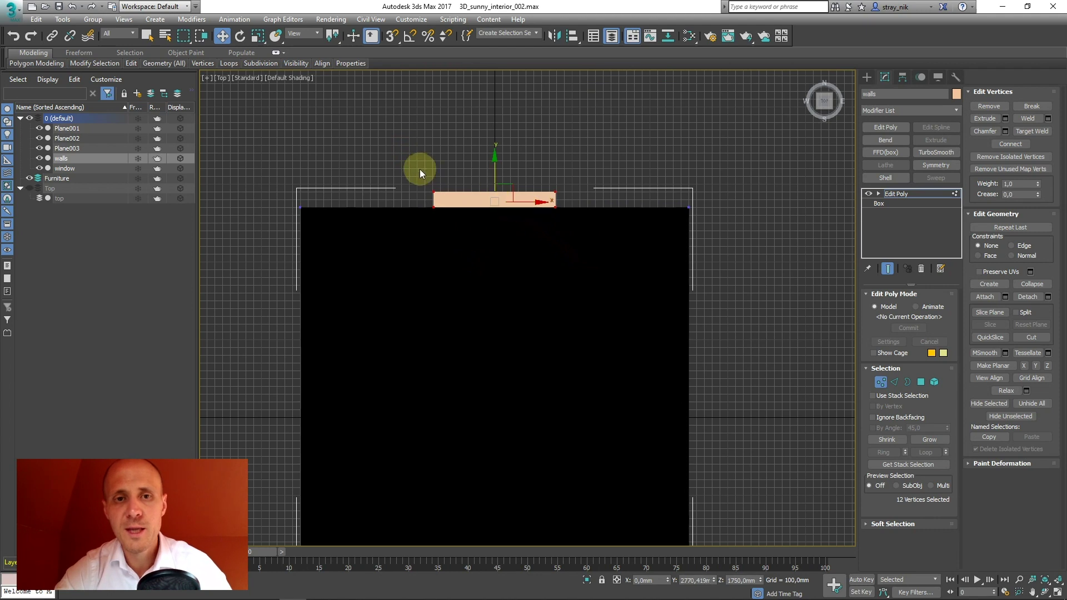
# Step: Try widening the window opening by scaling its vertices and by moving one side along X, and undo the changes
pyautogui.press('r')
pyautogui.moveTo(546, 200); pyautogui.dragTo(447, 185)
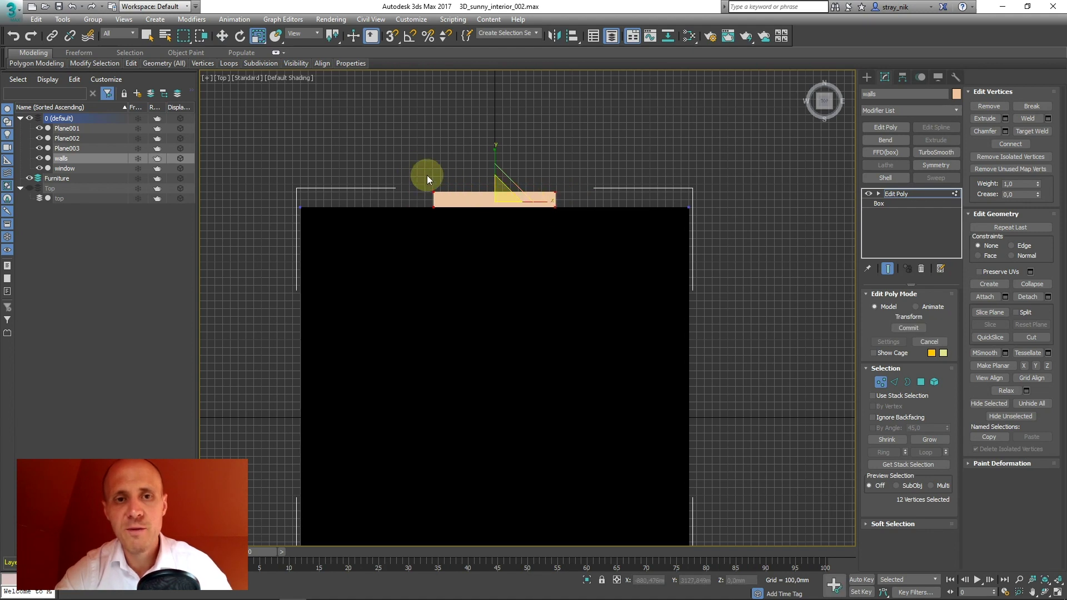
pyautogui.press('w')
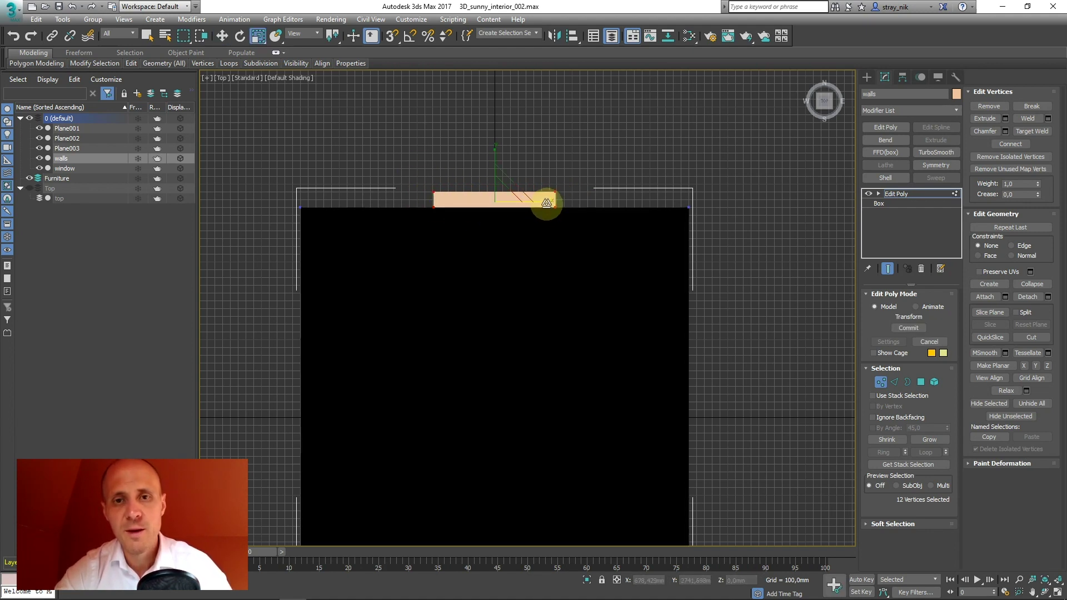
pyautogui.press('r')
pyautogui.press('w')
pyautogui.moveTo(419, 178); pyautogui.dragTo(428, 200)
pyautogui.moveTo(581, 202); pyautogui.dragTo(601, 202)
pyautogui.hotkey('ctrl', 'z')
pyautogui.hotkey('ctrl', 'z')
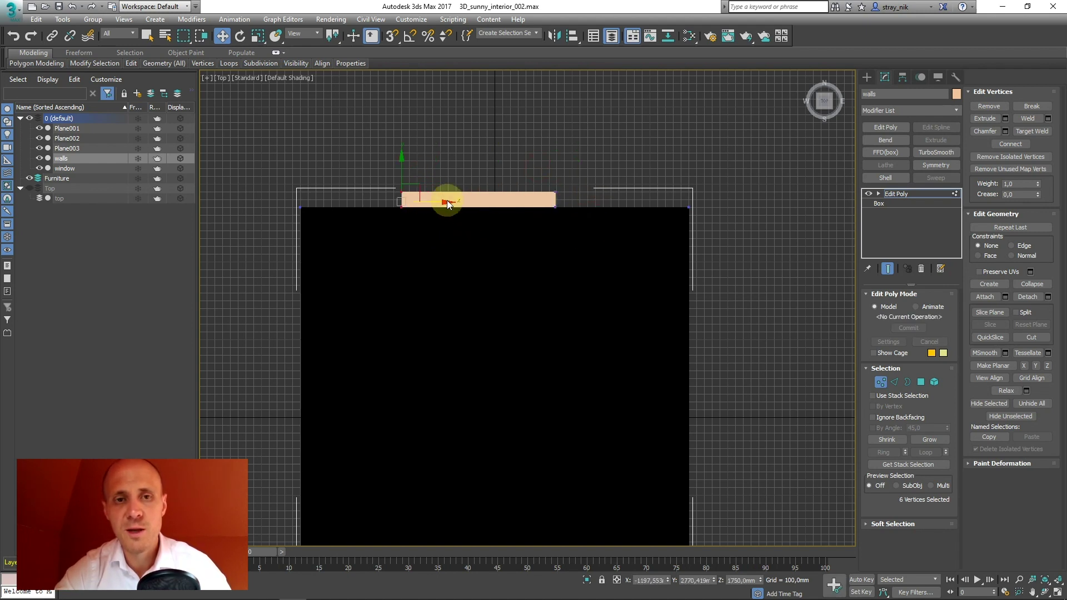
pyautogui.moveTo(448, 203); pyautogui.dragTo(466, 198)
pyautogui.hotkey('ctrl', 'a')
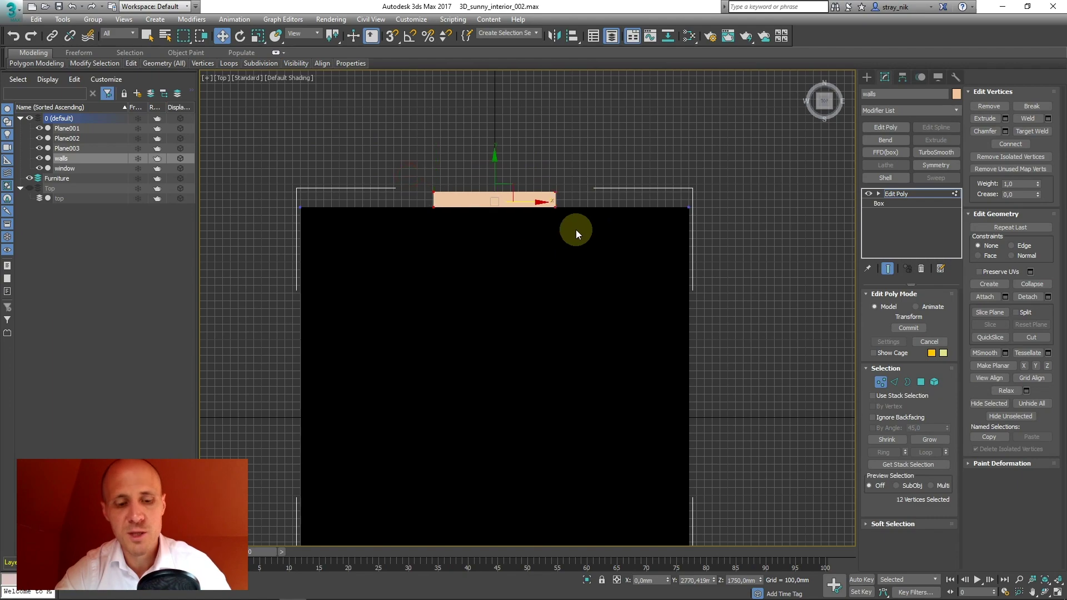
# Step: Scale the window opening's vertices outward along X, return to the perspective view, and finish vertex editing of the walls
pyautogui.press('r')
pyautogui.moveTo(543, 201); pyautogui.dragTo(559, 203)
pyautogui.keyDown('alt'); pyautogui.moveTo(527, 232); pyautogui.dragTo(574, 203, button='middle'); pyautogui.keyUp('alt')
pyautogui.press('p')
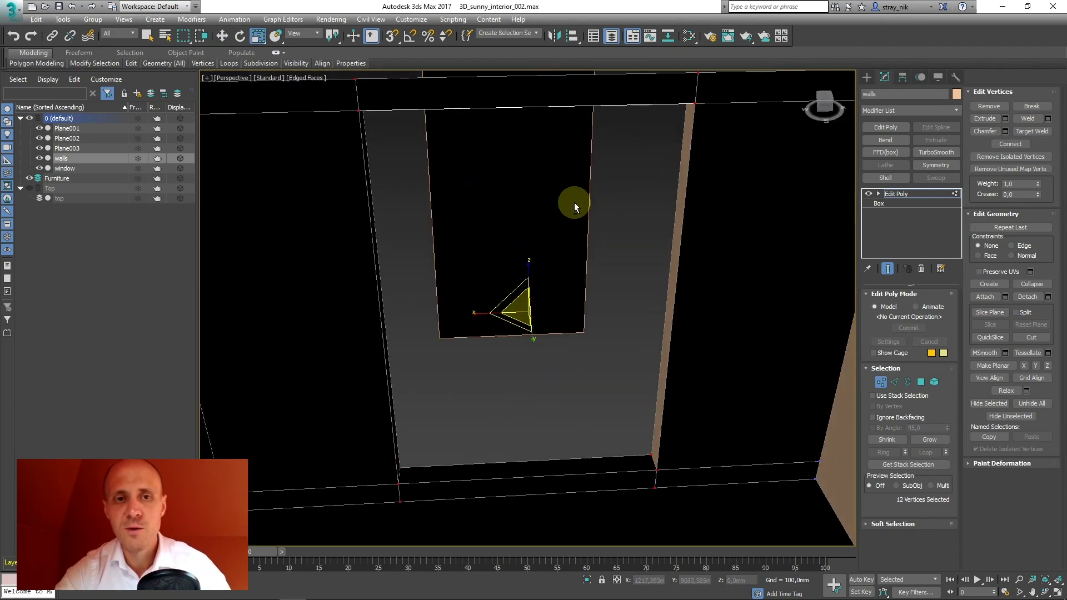
pyautogui.scroll(-6, 486, 245)
pyautogui.moveTo(517, 235); pyautogui.dragTo(818, 205, button='middle')
pyautogui.scroll(8, 505, 245)
pyautogui.scroll(-6, 491, 249)
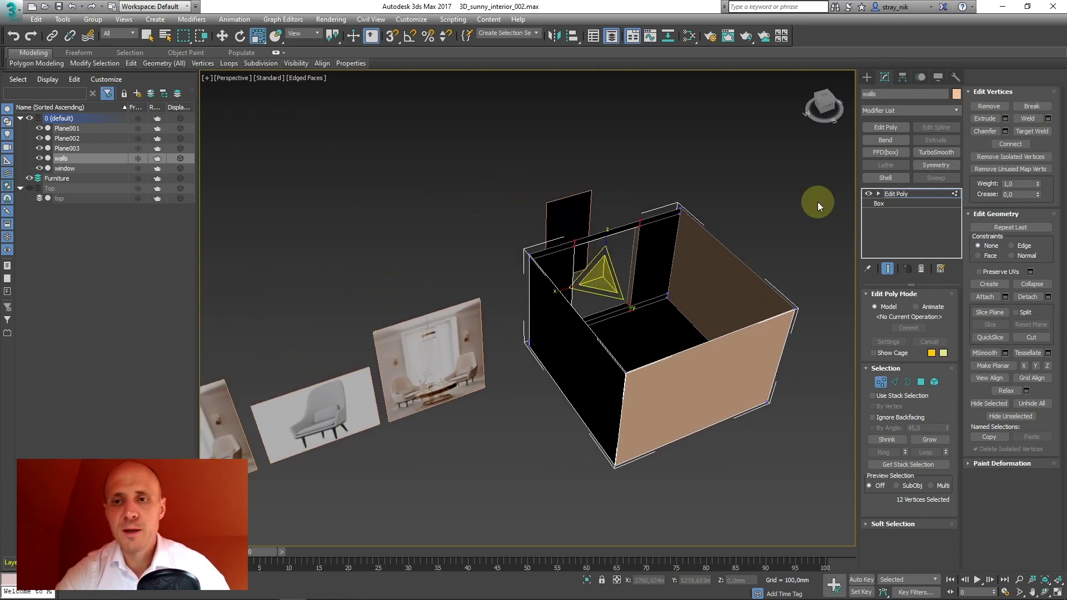
pyautogui.click(907, 196)
# Step: Unhide the Top layer and start vertex editing on the ceiling panel
pyautogui.click(29, 189)
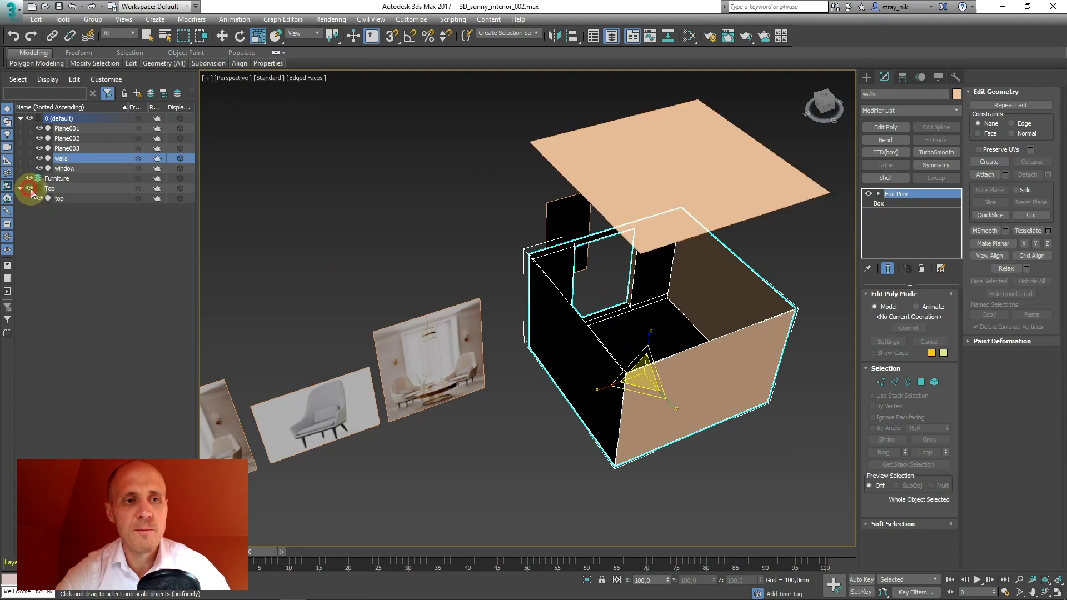
pyautogui.click(578, 165)
pyautogui.keyDown('alt'); pyautogui.moveTo(579, 165); pyautogui.dragTo(821, 318, button='middle'); pyautogui.keyUp('alt')
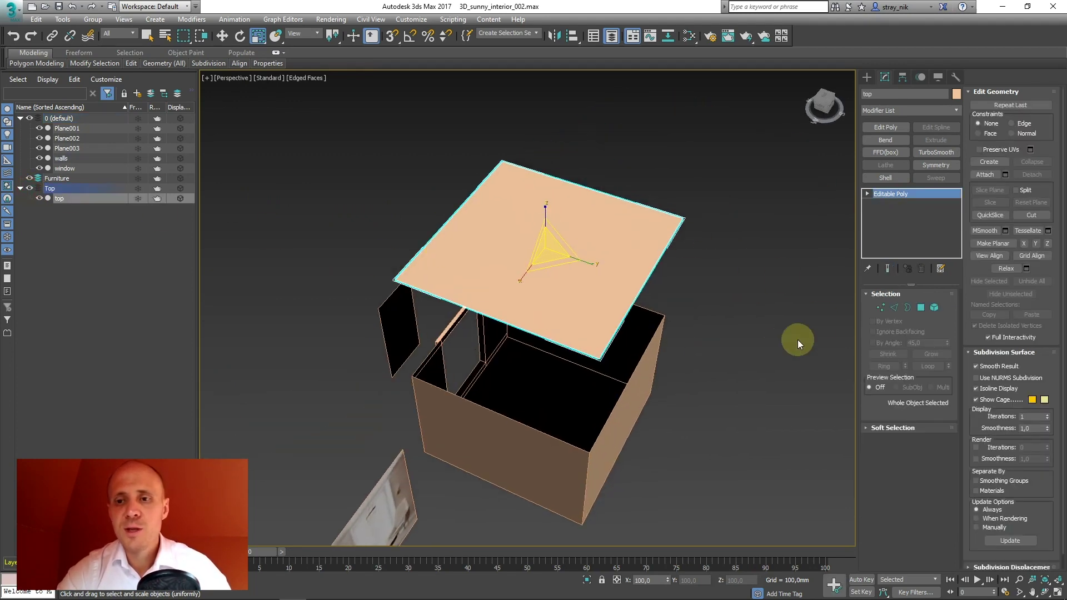
pyautogui.click(880, 307)
pyautogui.scroll(5, 433, 262)
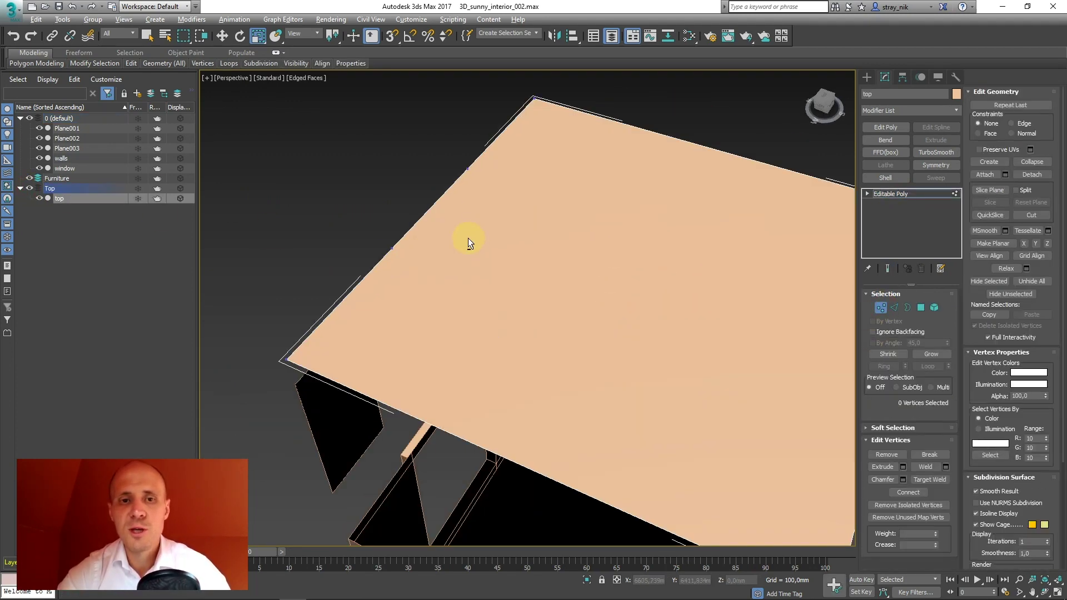
# Step: Remove the two extra vertices along the ceiling panel's window-side edge and finish vertex editing
pyautogui.keyDown('alt'); pyautogui.moveTo(468, 238); pyautogui.dragTo(441, 270, button='middle'); pyautogui.keyUp('alt')
pyautogui.click(412, 191)
pyautogui.moveTo(494, 183); pyautogui.dragTo(523, 329, button='middle')
pyautogui.click(497, 217)
pyautogui.scroll(-5, 504, 285)
pyautogui.scroll(6, 522, 359)
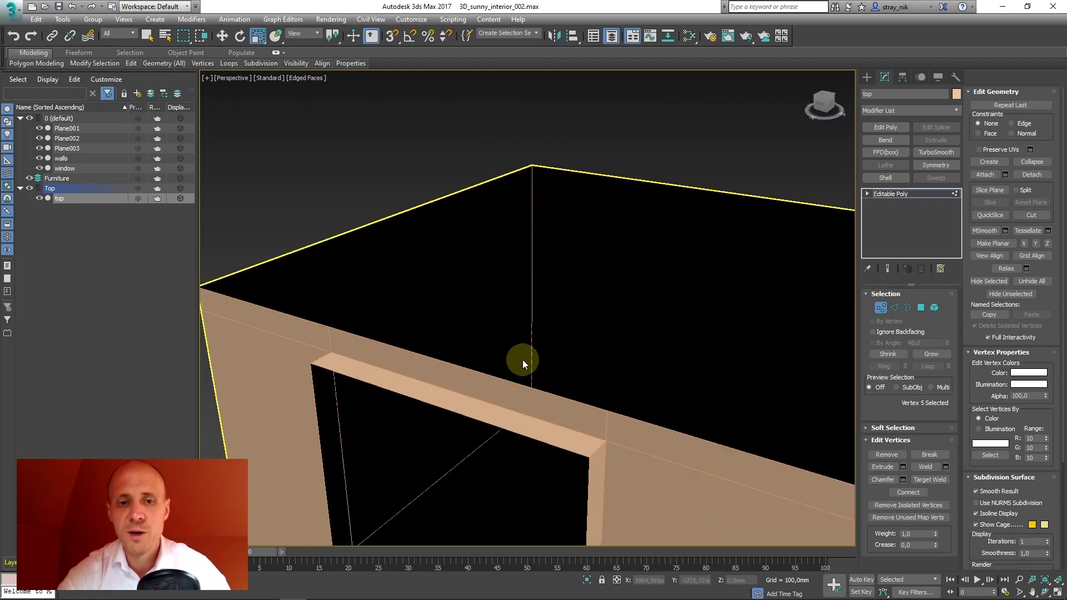
pyautogui.scroll(-6, 452, 355)
pyautogui.scroll(7, 451, 319)
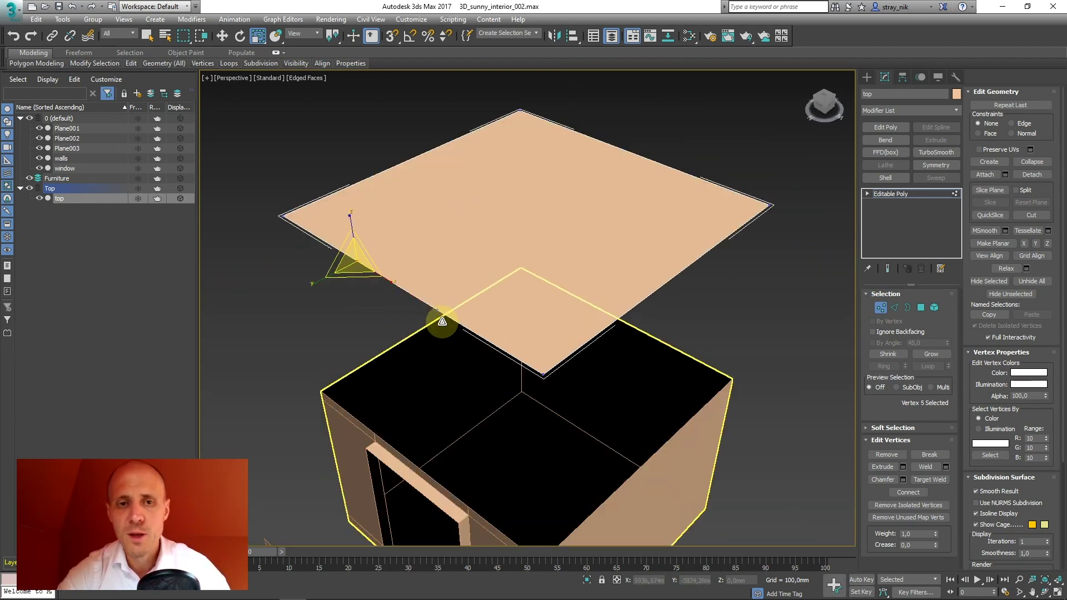
pyautogui.scroll(-6, 453, 317)
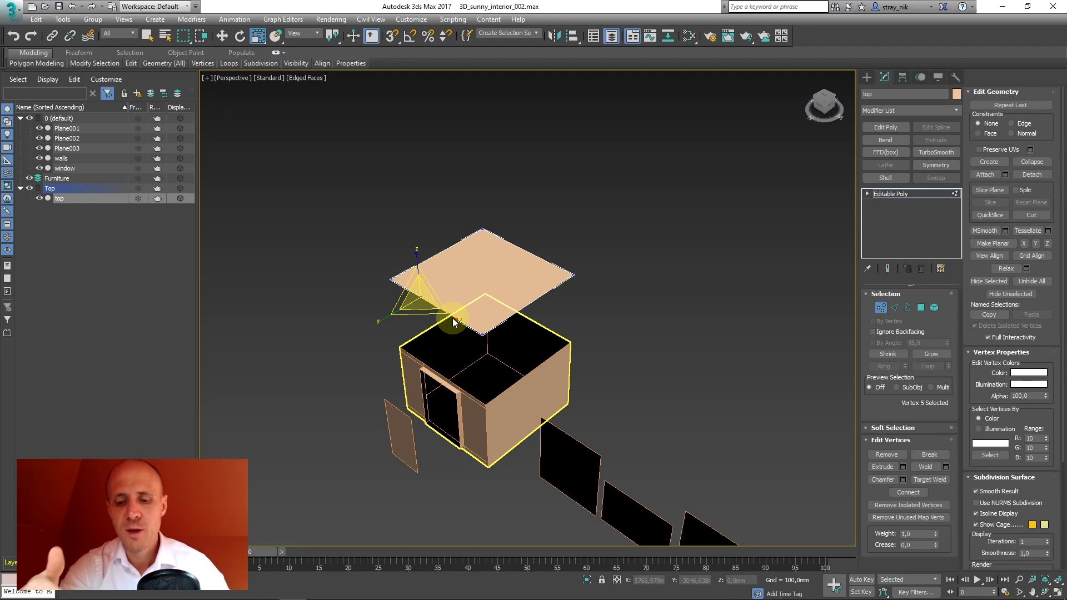
pyautogui.scroll(6, 453, 318)
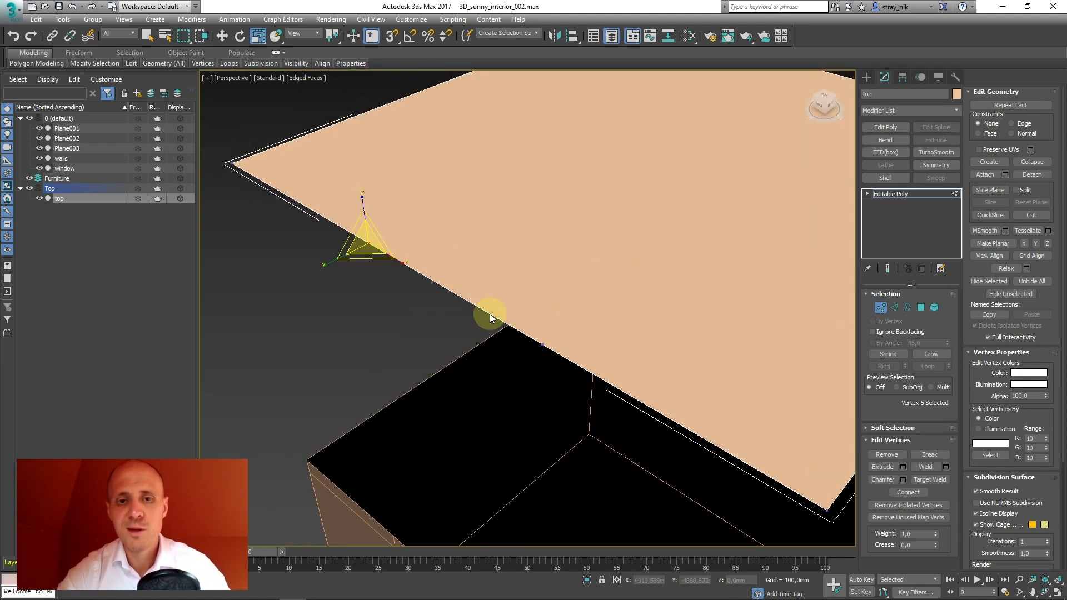
pyautogui.click(543, 346)
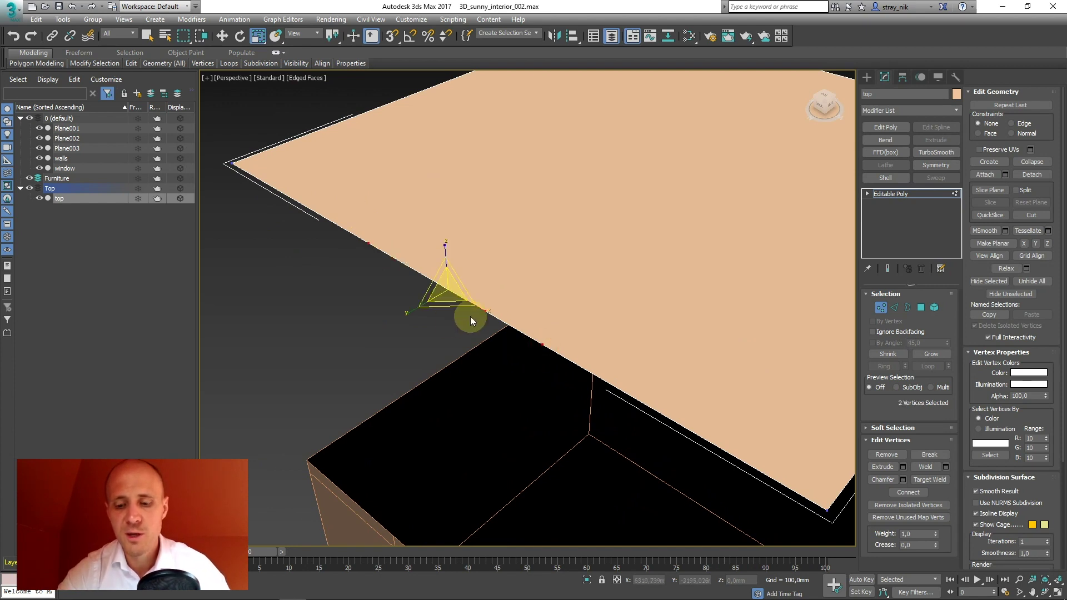
pyautogui.moveTo(708, 173); pyautogui.dragTo(666, 156, button='middle')
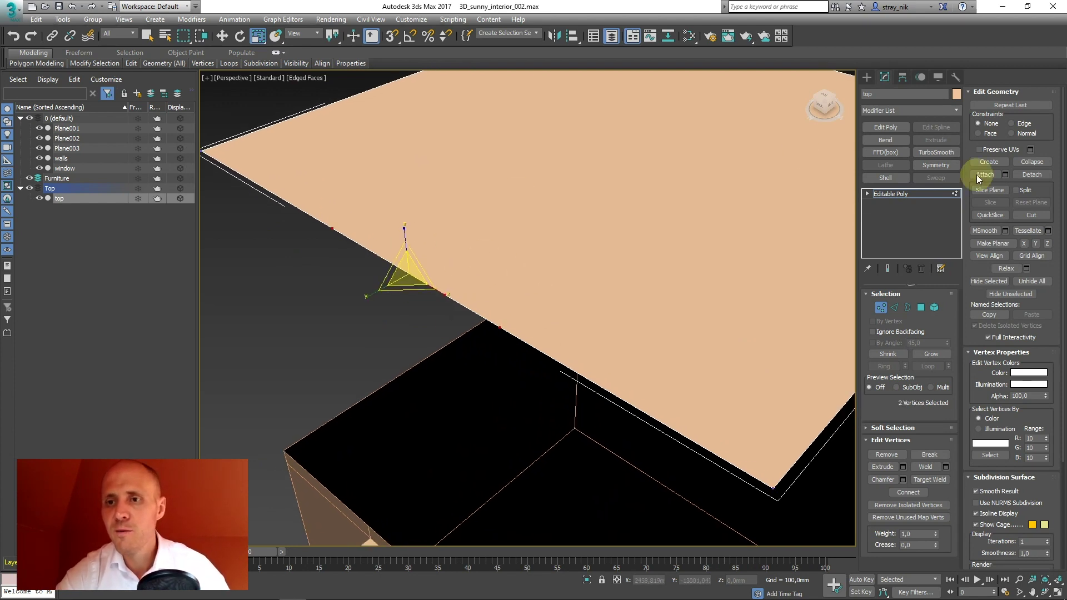
pyautogui.moveTo(1044, 131); pyautogui.dragTo(1050, 86)
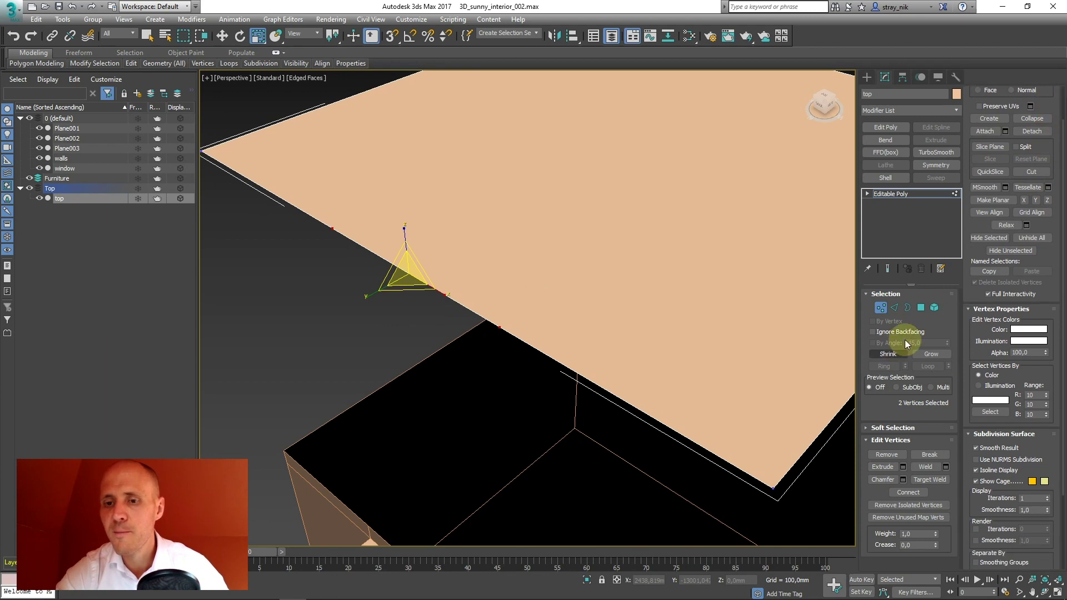
pyautogui.click(887, 456)
pyautogui.scroll(-8, 503, 262)
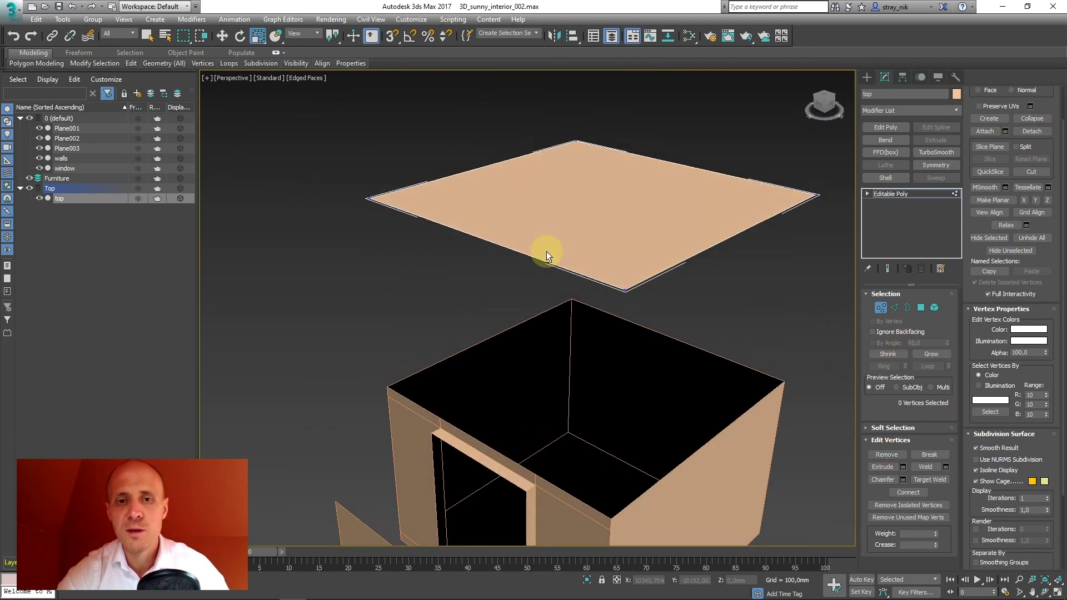
pyautogui.keyDown('alt'); pyautogui.moveTo(546, 254); pyautogui.dragTo(617, 259, button='middle'); pyautogui.keyUp('alt')
pyautogui.click(884, 195)
# Step: Hide the Top layer and select the window panel in front of the wall opening
pyautogui.scroll(-4, 556, 222)
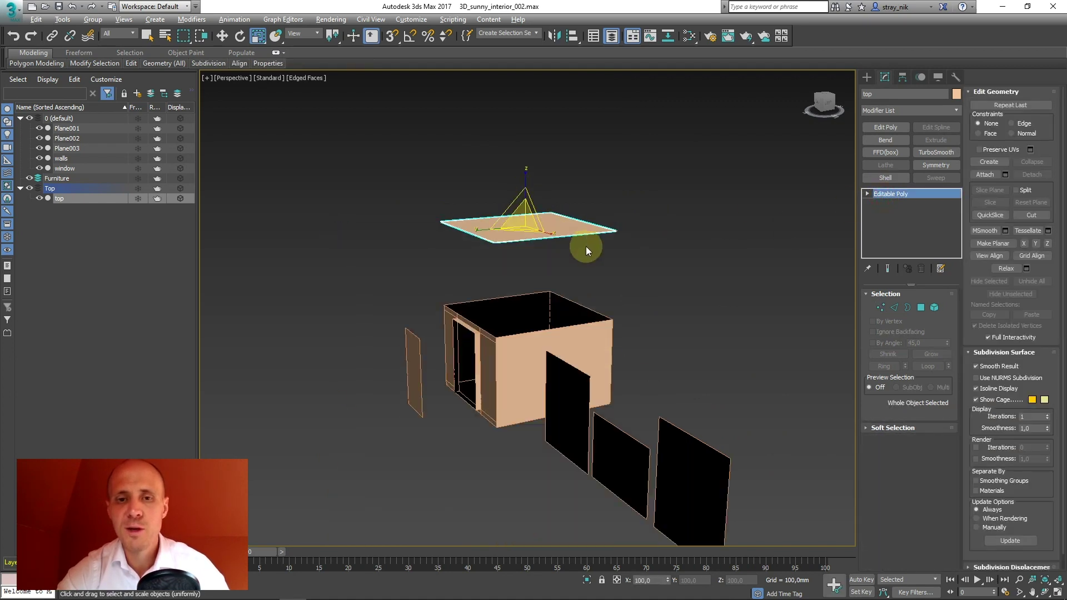
pyautogui.click(29, 189)
pyautogui.keyDown('alt'); pyautogui.moveTo(543, 289); pyautogui.dragTo(568, 324, button='middle'); pyautogui.keyUp('alt')
pyautogui.scroll(5, 496, 302)
pyautogui.click(436, 238)
pyautogui.moveTo(541, 256); pyautogui.dragTo(549, 266, button='middle')
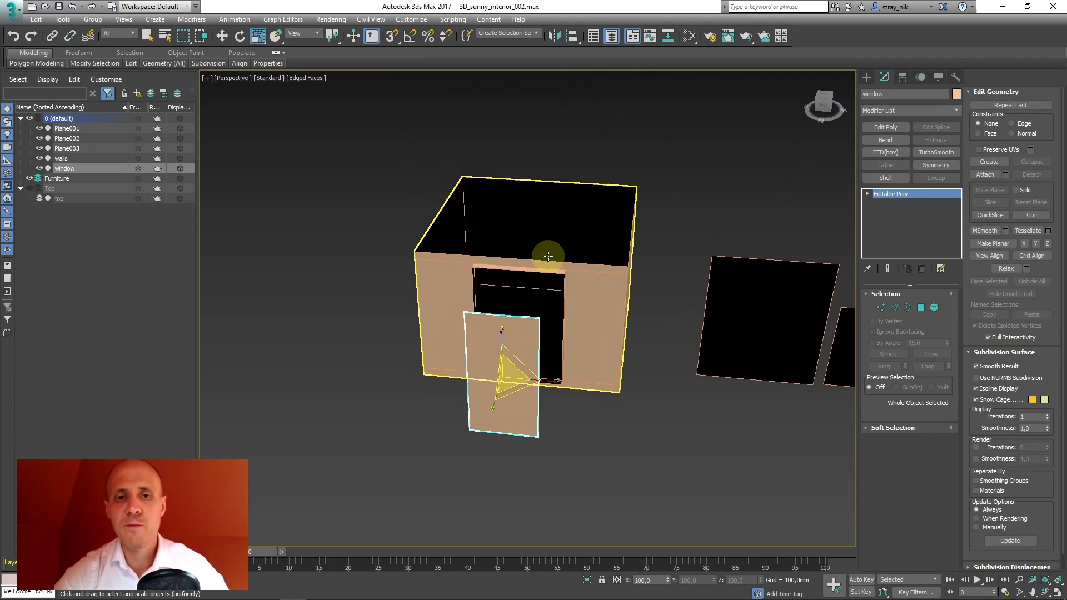
pyautogui.keyDown('alt'); pyautogui.moveTo(548, 269); pyautogui.dragTo(496, 245, button='middle'); pyautogui.keyUp('alt')
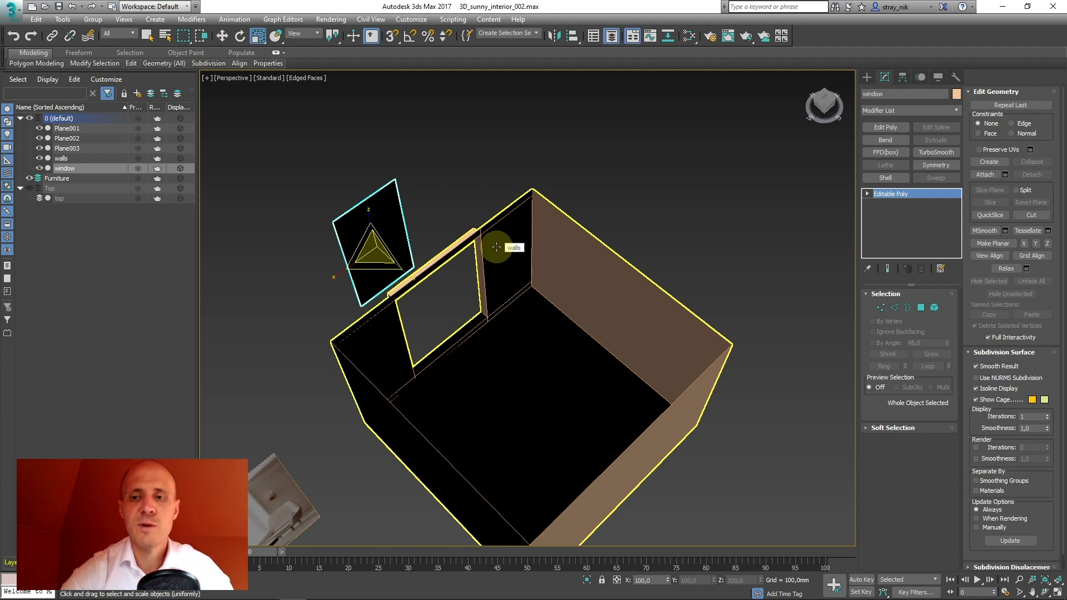
pyautogui.keyDown('alt'); pyautogui.moveTo(550, 246); pyautogui.dragTo(852, 325, button='middle'); pyautogui.keyUp('alt')
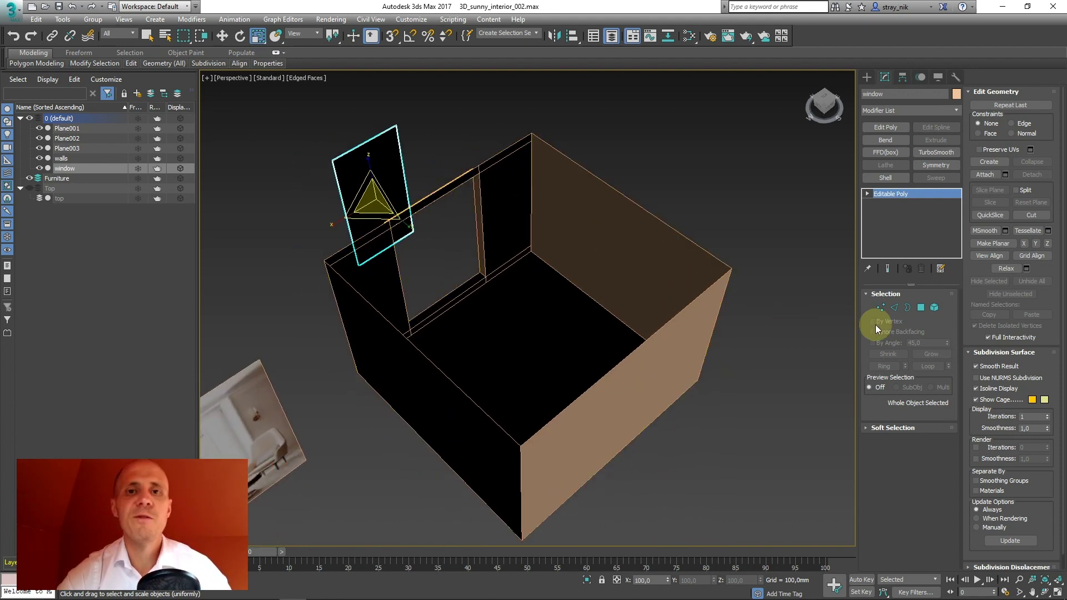
pyautogui.keyDown('alt'); pyautogui.moveTo(702, 302); pyautogui.dragTo(627, 300, button='middle'); pyautogui.keyUp('alt')
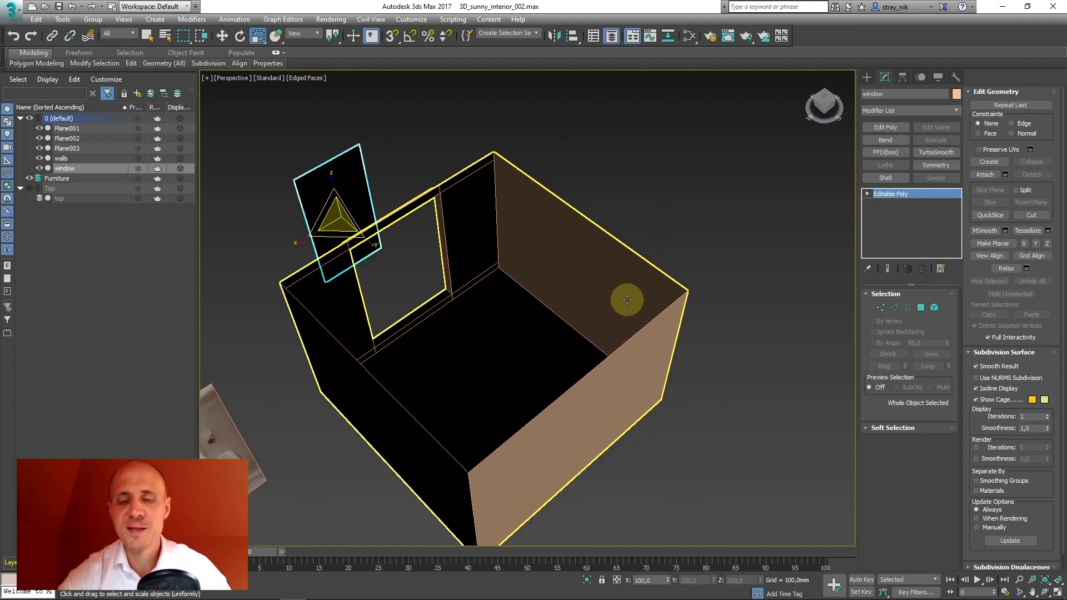
# Step: Try flipping the whole walls element so its faces point inward, and finish element editing
pyautogui.click(936, 306)
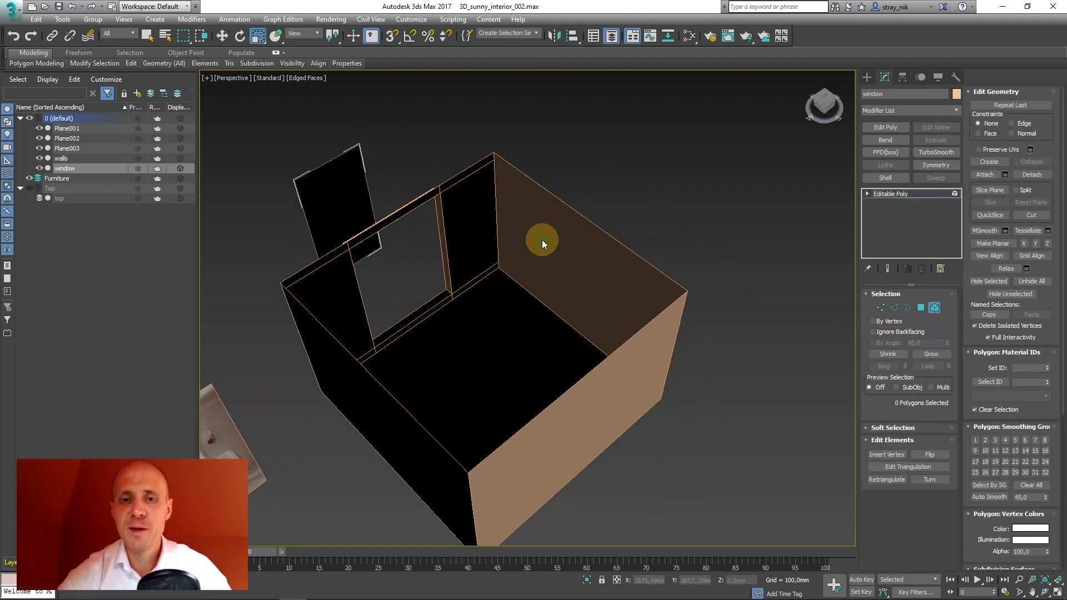
pyautogui.click(897, 194)
pyautogui.click(575, 247)
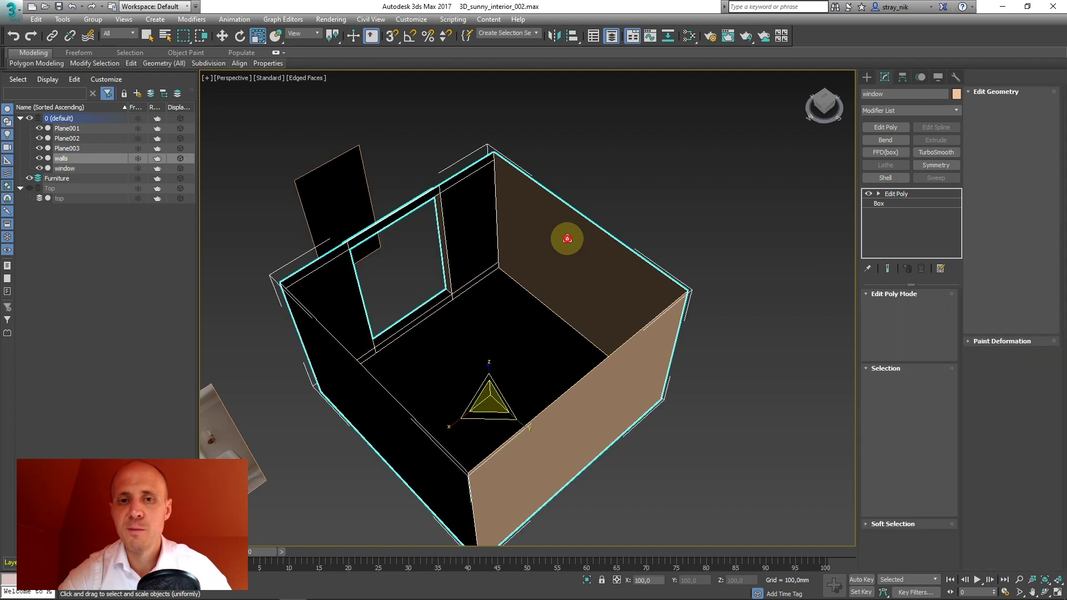
pyautogui.click(932, 382)
pyautogui.click(576, 257)
pyautogui.keyDown('alt'); pyautogui.moveTo(577, 257); pyautogui.dragTo(543, 241, button='middle'); pyautogui.keyUp('alt')
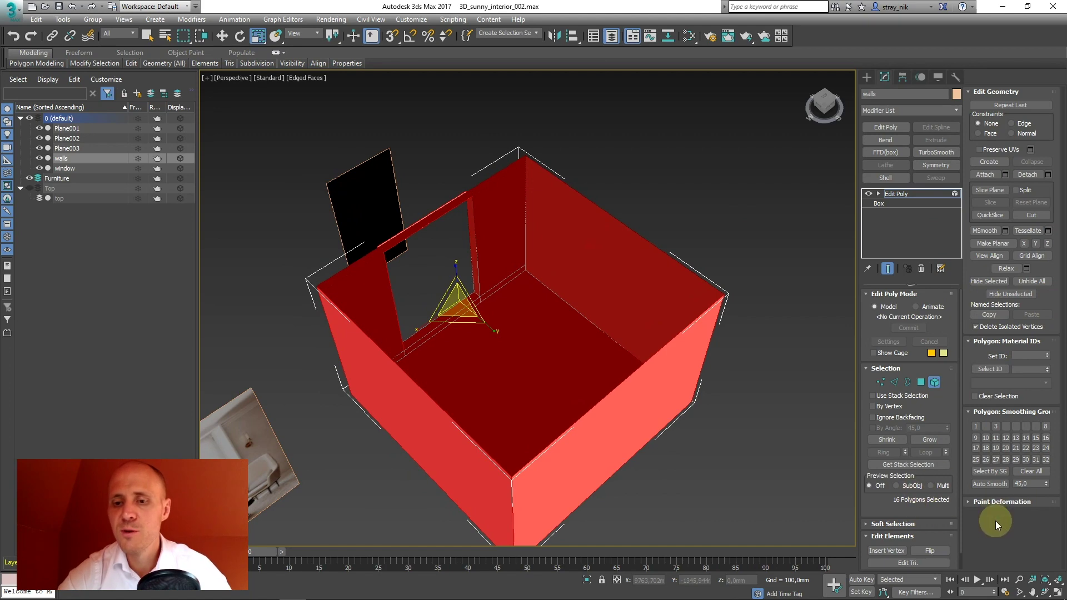
pyautogui.scroll(-1, 934, 537)
pyautogui.click(928, 534)
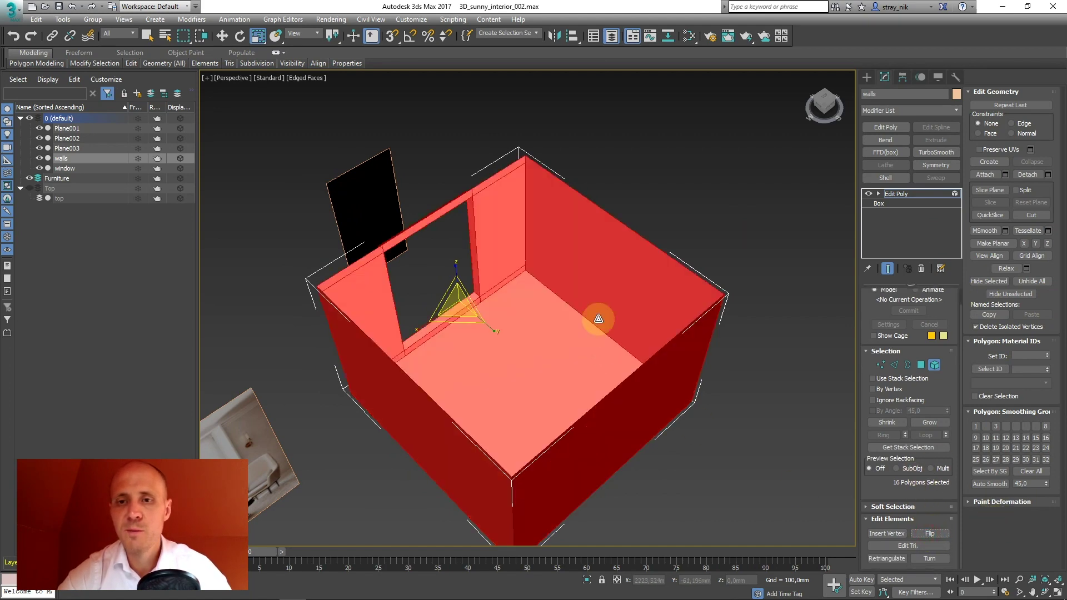
pyautogui.click(889, 194)
pyautogui.click(645, 199)
pyautogui.keyDown('alt'); pyautogui.moveTo(671, 267); pyautogui.dragTo(556, 264, button='middle'); pyautogui.keyUp('alt')
pyautogui.click(631, 257)
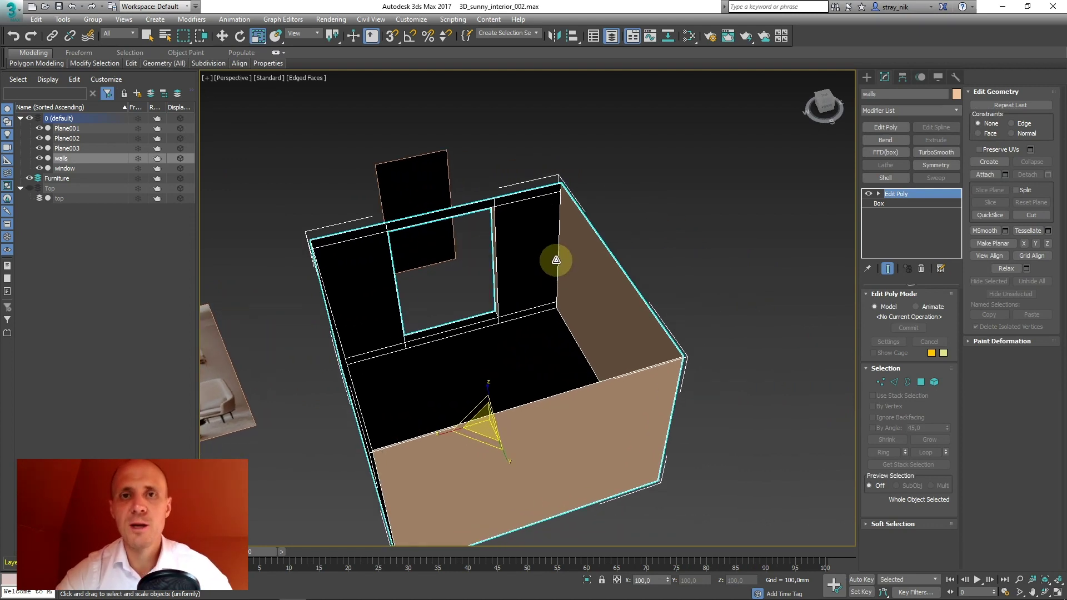
# Step: Add a Shell modifier to the walls with an outer amount of 100 mm
pyautogui.moveTo(517, 248); pyautogui.dragTo(534, 237, button='middle')
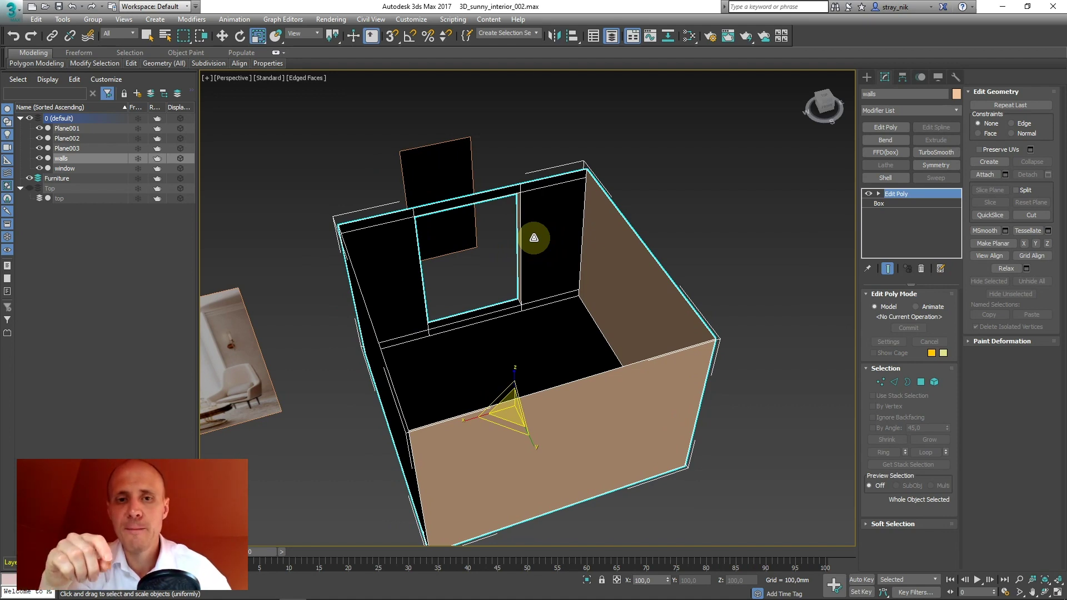
pyautogui.click(885, 177)
pyautogui.keyDown('alt'); pyautogui.moveTo(704, 241); pyautogui.dragTo(612, 233, button='middle'); pyautogui.keyUp('alt')
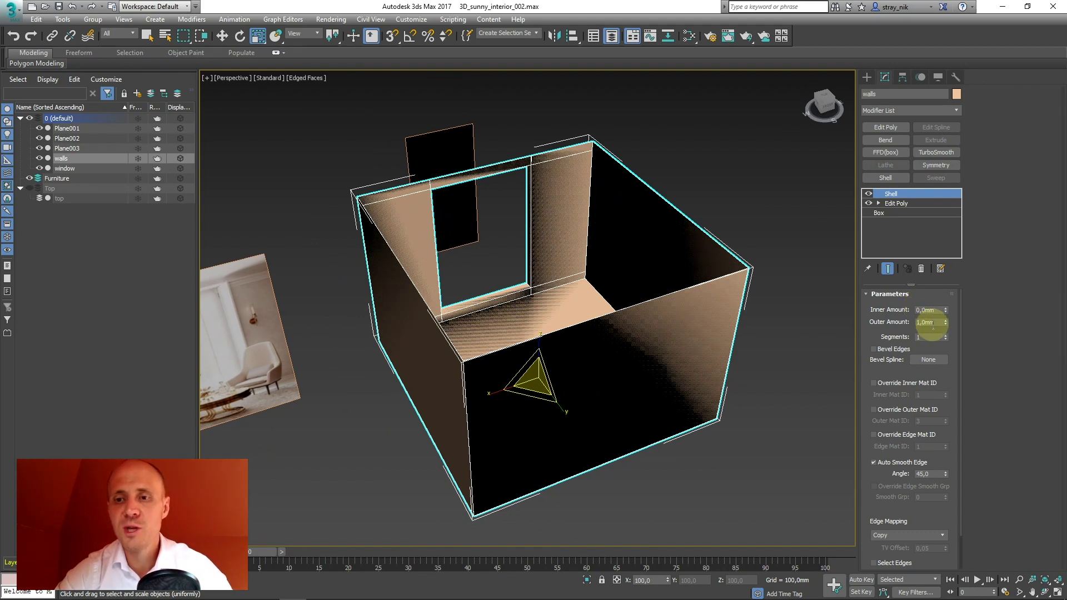
pyautogui.doubleClick(917, 322)
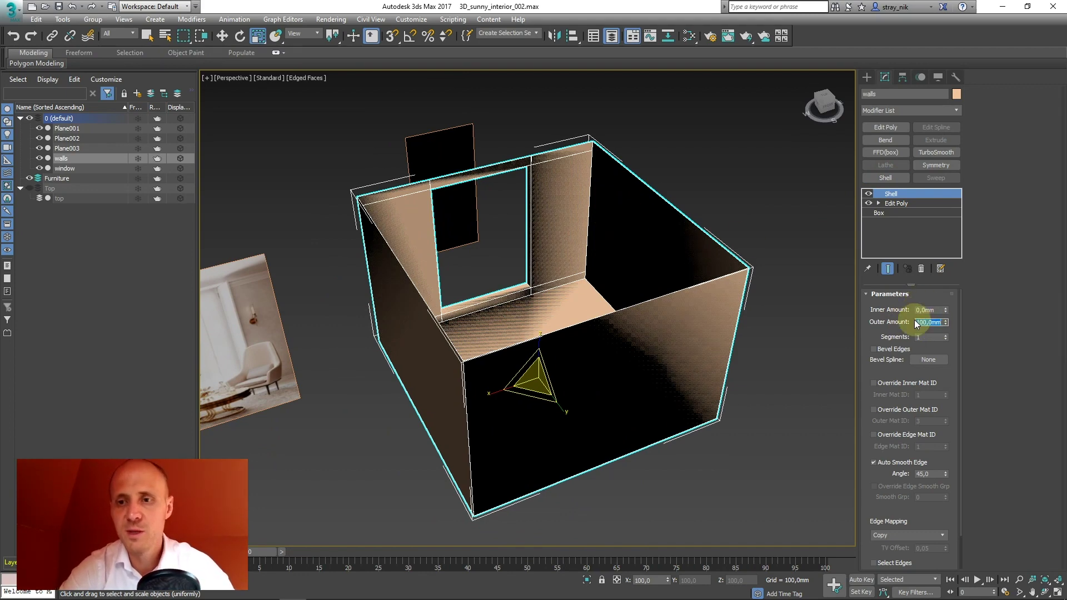
pyautogui.press('Return')
# Step: Examine the shelled walls' corners and the edges of the window opening in a top view
pyautogui.keyDown('alt'); pyautogui.moveTo(624, 305); pyautogui.dragTo(590, 257, button='middle'); pyautogui.keyUp('alt')
pyautogui.press('t')
pyautogui.press('z')
pyautogui.moveTo(496, 114); pyautogui.dragTo(466, 235, button='middle')
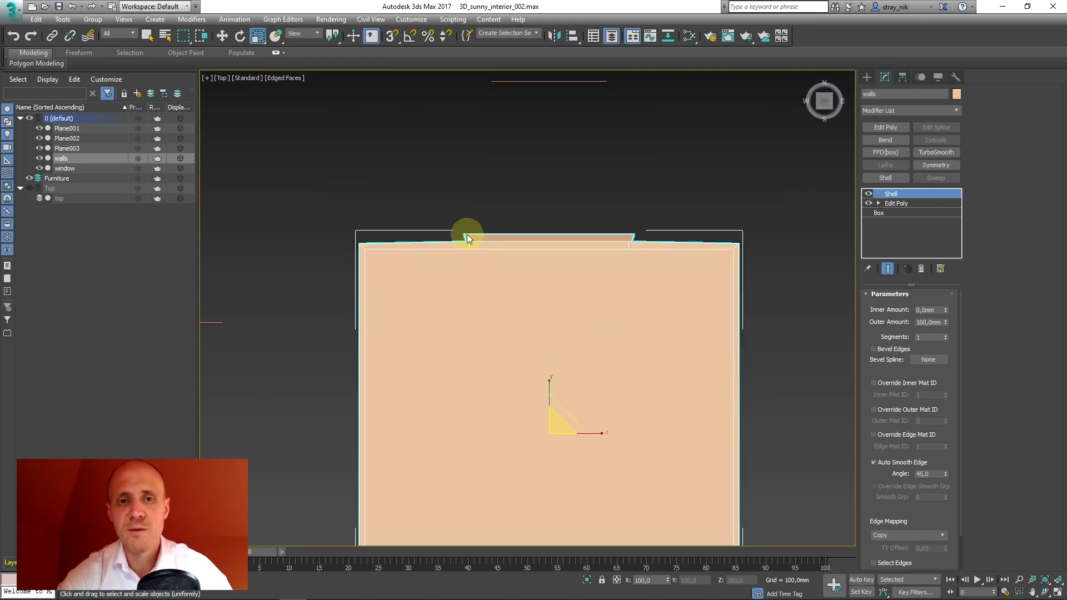
pyautogui.scroll(8, 467, 236)
pyautogui.moveTo(405, 219); pyautogui.dragTo(340, 225, button='middle')
pyautogui.scroll(-2, 469, 240)
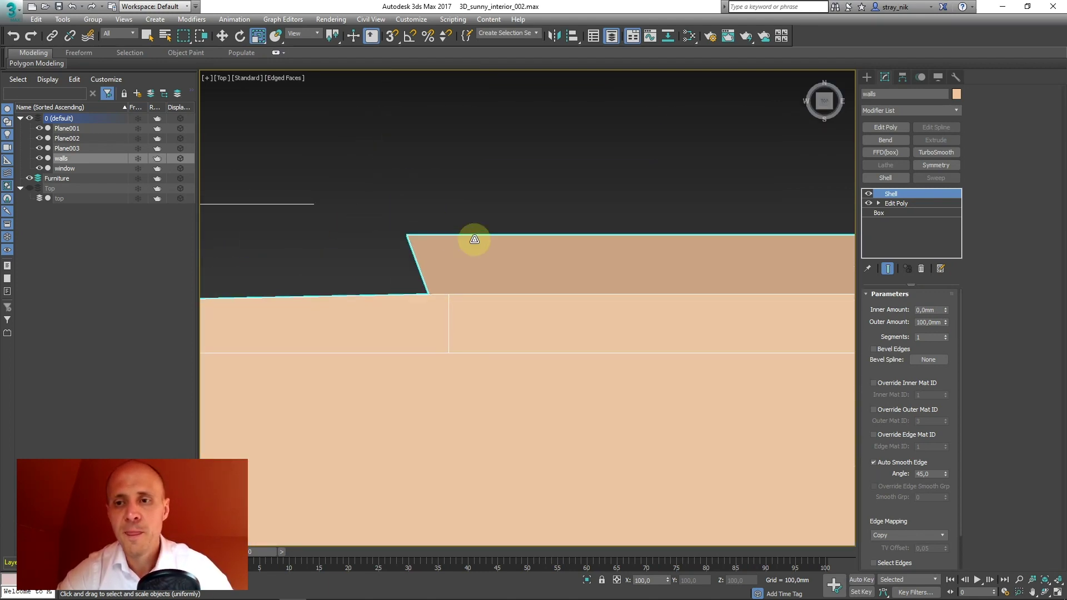
pyautogui.scroll(-3, 474, 239)
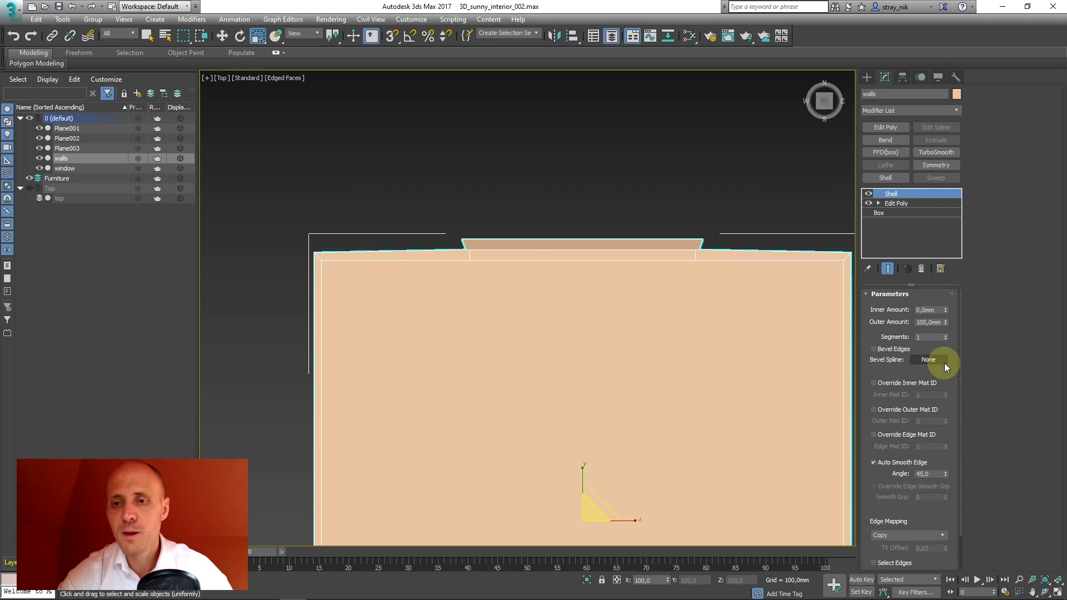
# Step: Enable Straighten Corners for the walls' Shell modifier, comparing the result with the option off
pyautogui.moveTo(950, 354); pyautogui.dragTo(946, 292)
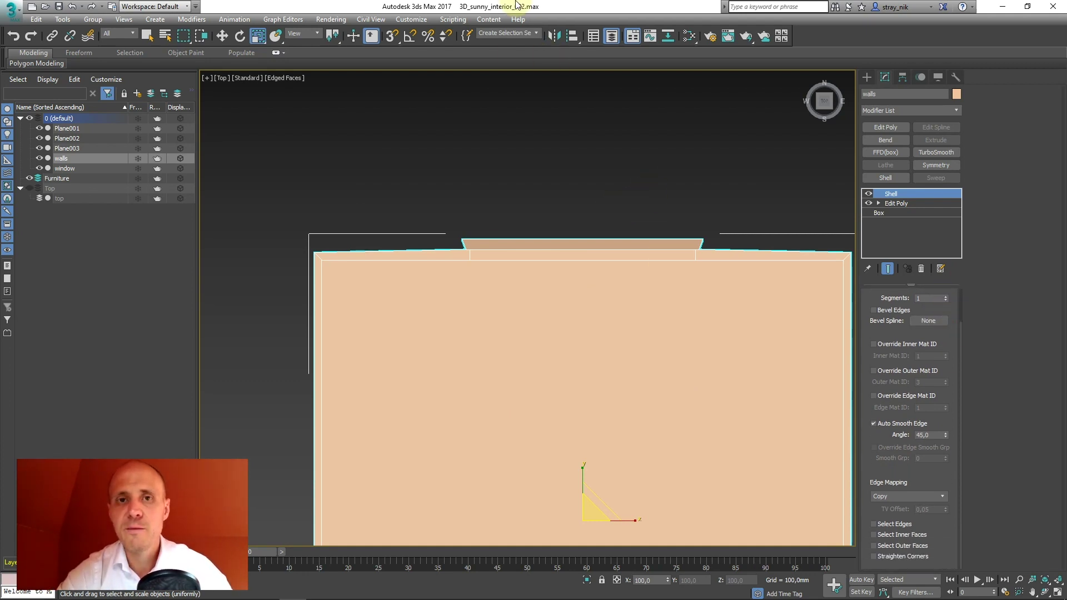
pyautogui.moveTo(674, 276); pyautogui.dragTo(556, 227, button='middle')
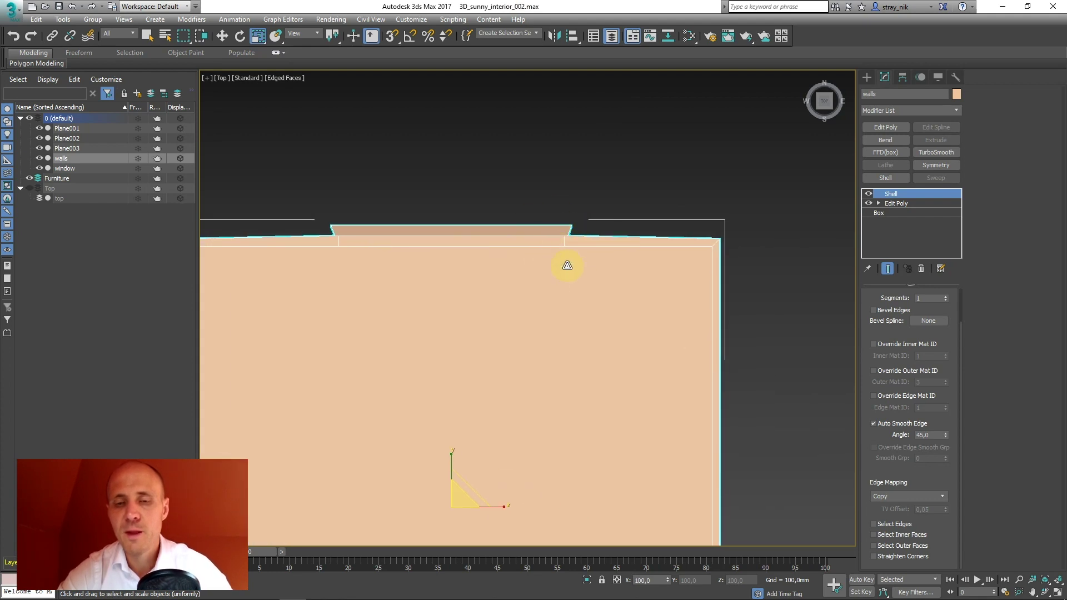
pyautogui.moveTo(567, 265); pyautogui.dragTo(605, 251, button='middle')
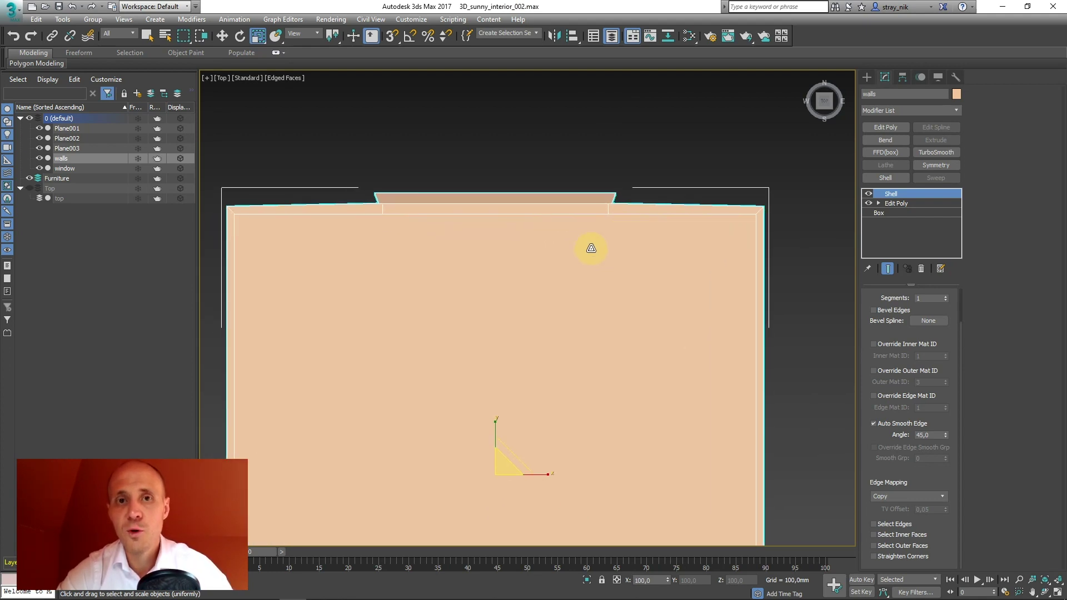
pyautogui.click(882, 556)
pyautogui.click(882, 555)
pyautogui.click(881, 558)
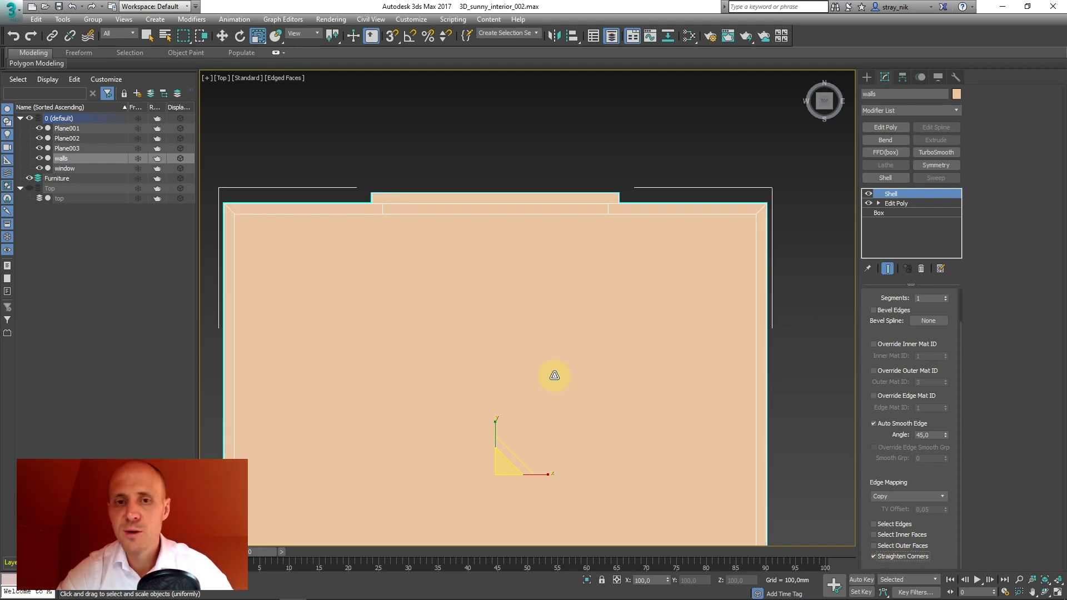
# Step: Examine the thickened walls around the corners and the window opening from above, outside and inside
pyautogui.keyDown('alt'); pyautogui.moveTo(538, 307); pyautogui.dragTo(520, 264, button='middle'); pyautogui.keyUp('alt')
pyautogui.scroll(5, 422, 212)
pyautogui.keyDown('alt'); pyautogui.moveTo(440, 253); pyautogui.dragTo(474, 262, button='middle'); pyautogui.keyUp('alt')
pyautogui.scroll(-10, 543, 278)
pyautogui.keyDown('alt'); pyautogui.moveTo(543, 278); pyautogui.dragTo(479, 273, button='middle'); pyautogui.keyUp('alt')
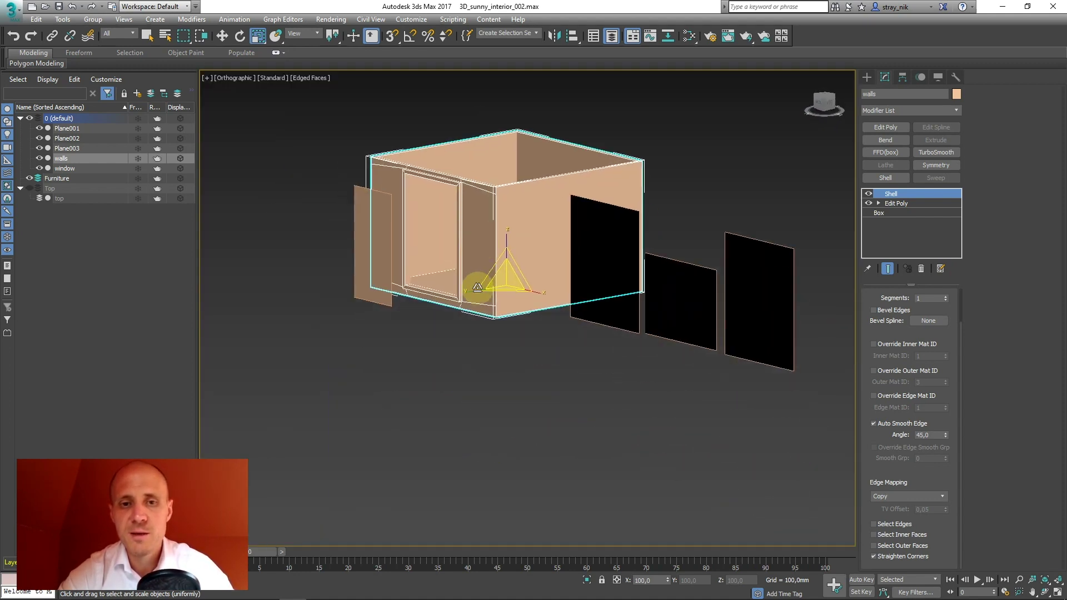
pyautogui.scroll(3, 478, 278)
pyautogui.scroll(6, 533, 308)
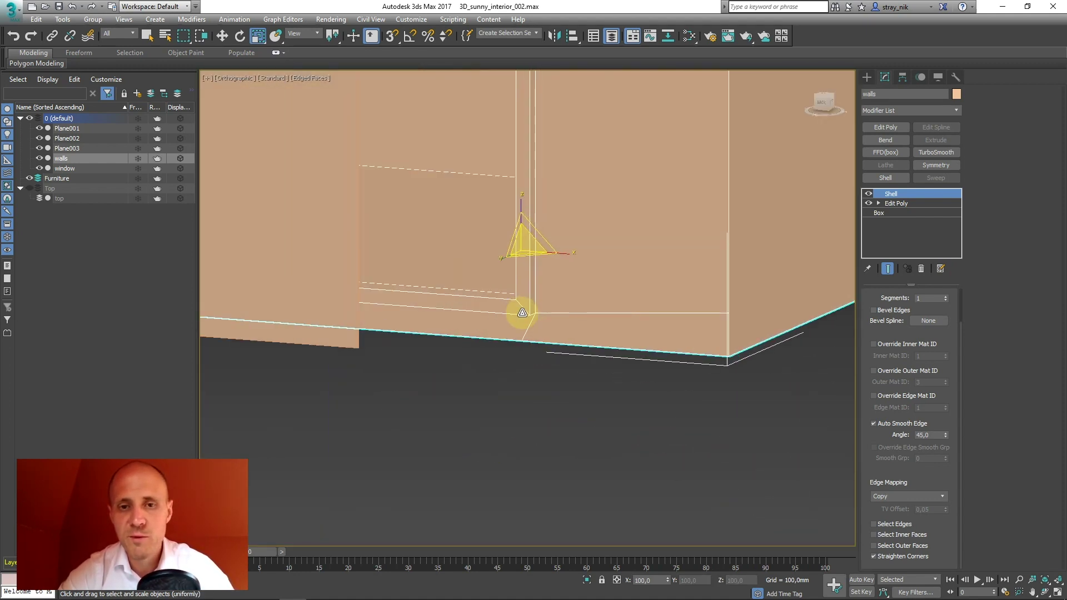
pyautogui.moveTo(568, 311); pyautogui.dragTo(738, 301)
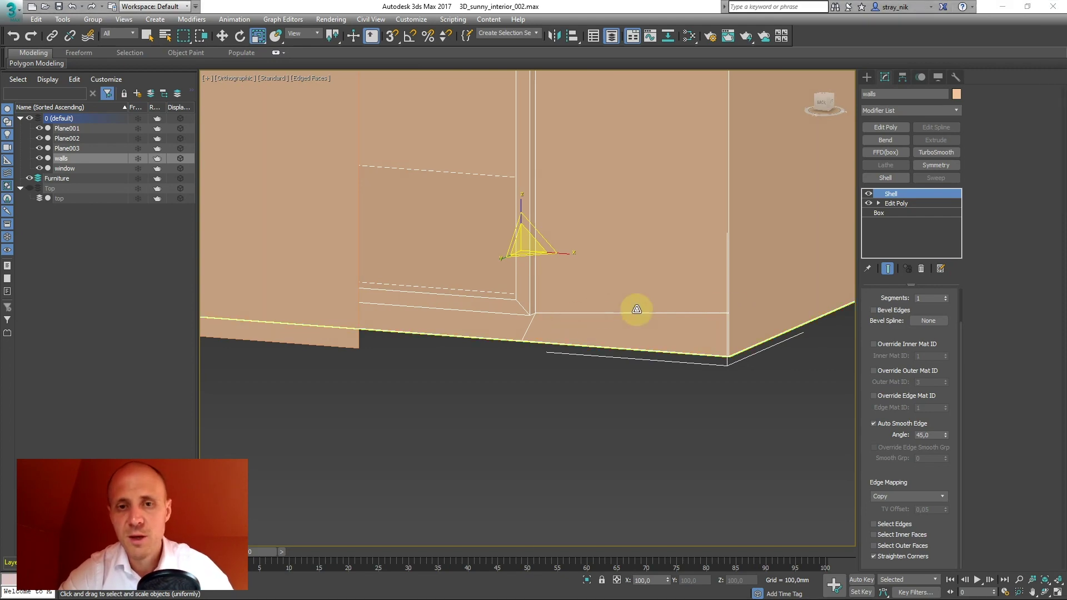
pyautogui.moveTo(600, 263); pyautogui.dragTo(553, 335, button='middle')
pyautogui.scroll(-8, 573, 284)
pyautogui.moveTo(573, 285)
pyautogui.keyDown('alt'); pyautogui.mouseDown(button='middle')
pyautogui.moveTo(527, 317)
pyautogui.moveTo(486, 295)
pyautogui.moveTo(492, 373)
pyautogui.moveTo(495, 269)
pyautogui.moveTo(469, 305)
pyautogui.moveTo(468, 267)
pyautogui.moveTo(523, 257)
pyautogui.moveTo(467, 271)
pyautogui.moveTo(493, 264)
pyautogui.mouseUp(button='middle'); pyautogui.keyUp('alt')
# Step: Try a shell outer amount of 200 mm for the walls and settle on 20 mm, checking the wall thickness
pyautogui.moveTo(953, 332); pyautogui.dragTo(936, 362)
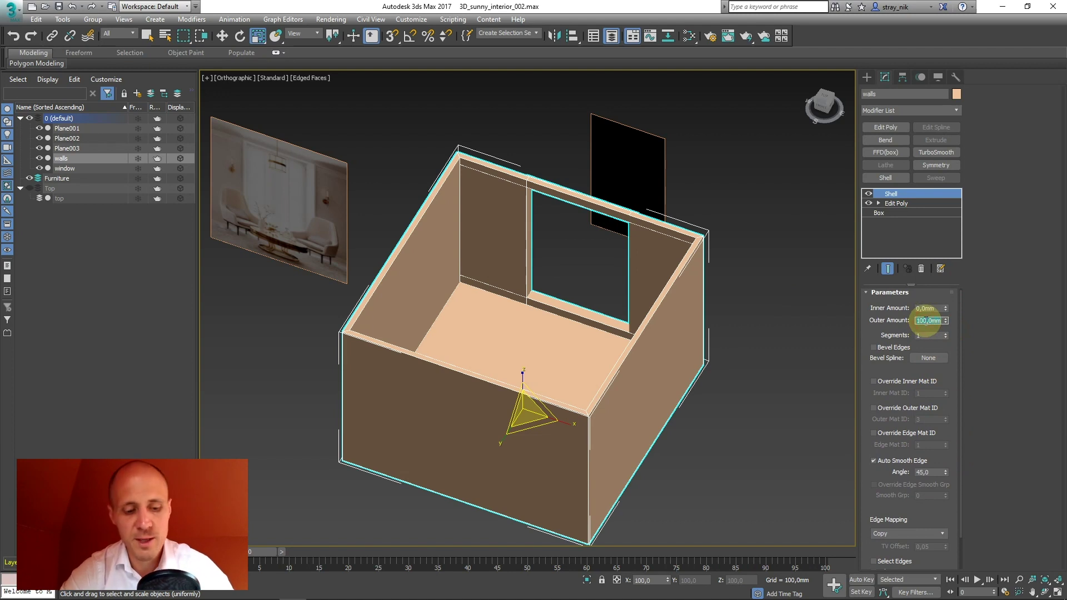
pyautogui.press('Return')
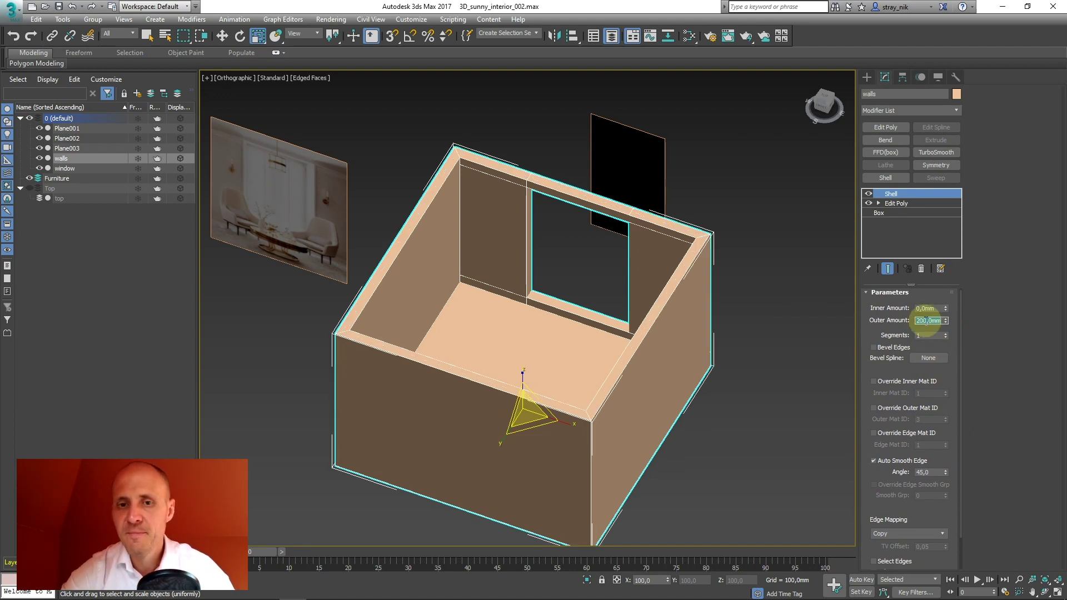
pyautogui.write('20')
pyautogui.press('Return')
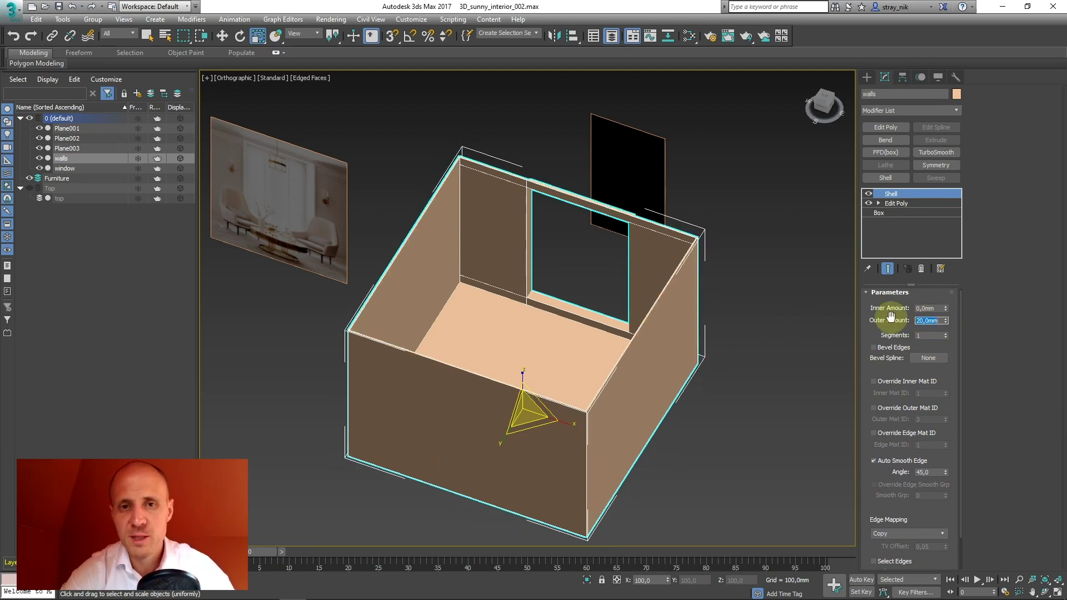
pyautogui.scroll(5, 603, 333)
pyautogui.keyDown('alt'); pyautogui.moveTo(607, 323); pyautogui.dragTo(460, 247, button='middle'); pyautogui.keyUp('alt')
pyautogui.scroll(-3, 473, 281)
pyautogui.scroll(-5, 455, 283)
pyautogui.keyDown('alt'); pyautogui.moveTo(443, 283); pyautogui.dragTo(576, 267, button='middle'); pyautogui.keyUp('alt')
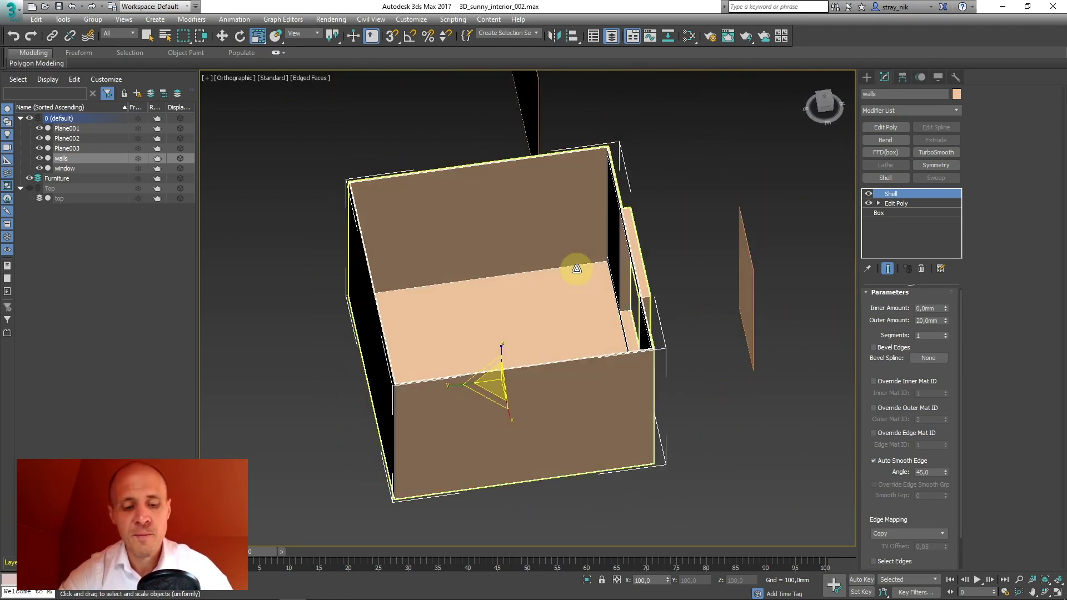
# Step: Examine the thickened walls from the top view and in perspective, checking the floor and the window opening
pyautogui.press('t')
pyautogui.scroll(-3, 577, 264)
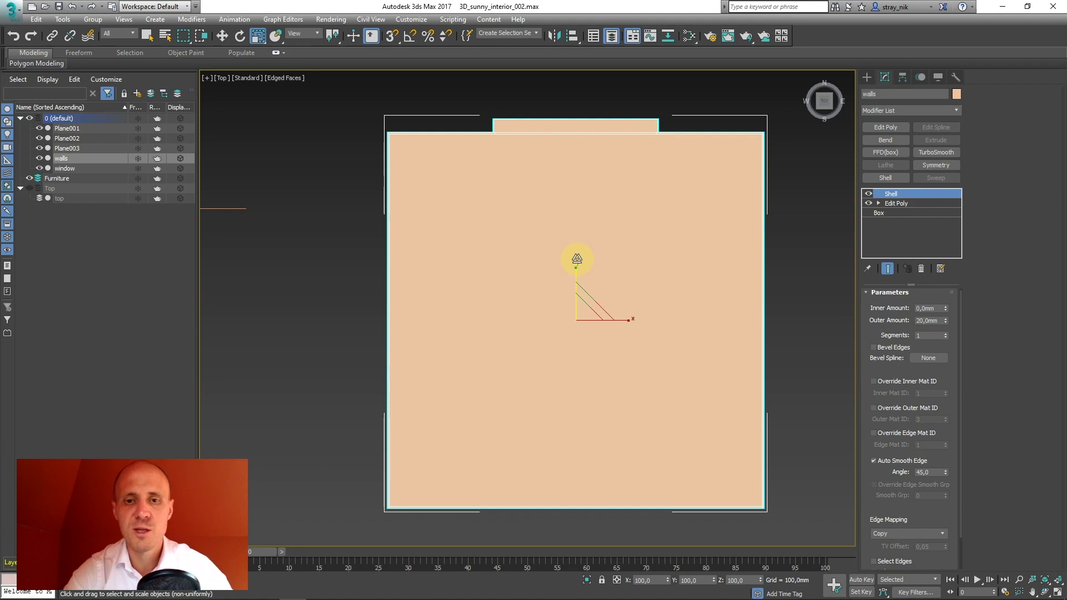
pyautogui.keyDown('alt'); pyautogui.moveTo(587, 256); pyautogui.dragTo(648, 216, button='middle'); pyautogui.keyUp('alt')
pyautogui.press('p')
pyautogui.scroll(-3, 648, 217)
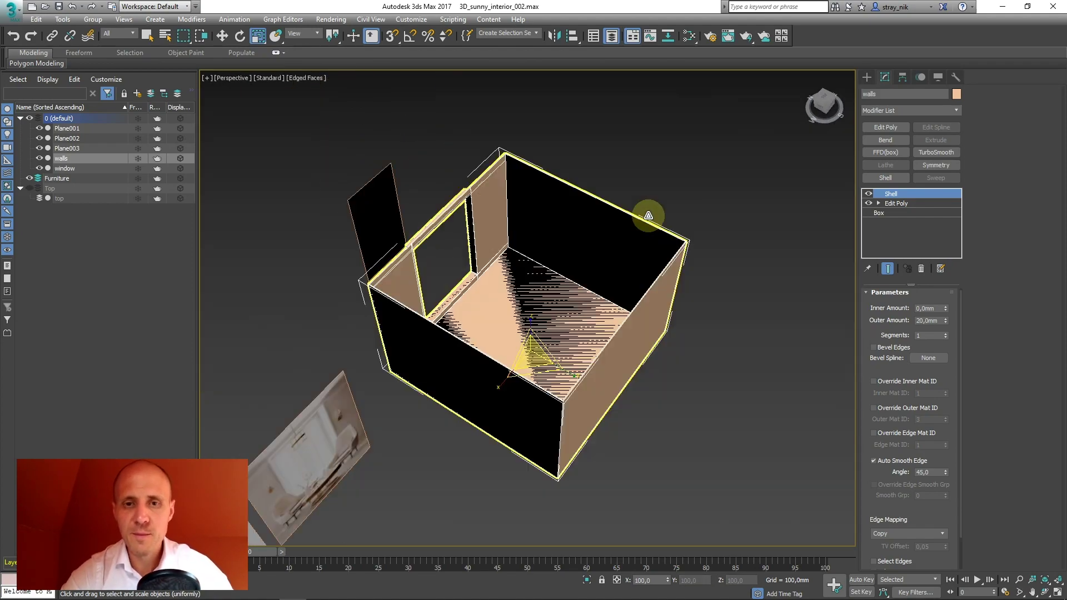
pyautogui.keyDown('alt'); pyautogui.moveTo(509, 302); pyautogui.dragTo(534, 322, button='middle'); pyautogui.keyUp('alt')
pyautogui.scroll(5, 523, 276)
pyautogui.scroll(-5, 511, 298)
pyautogui.scroll(3, 543, 287)
pyautogui.scroll(6, 539, 312)
pyautogui.scroll(2, 538, 321)
pyautogui.scroll(-6, 538, 317)
# Step: Examine the walls in an orthographic view orbited from the top view, noting the viewport's projection type
pyautogui.press('t')
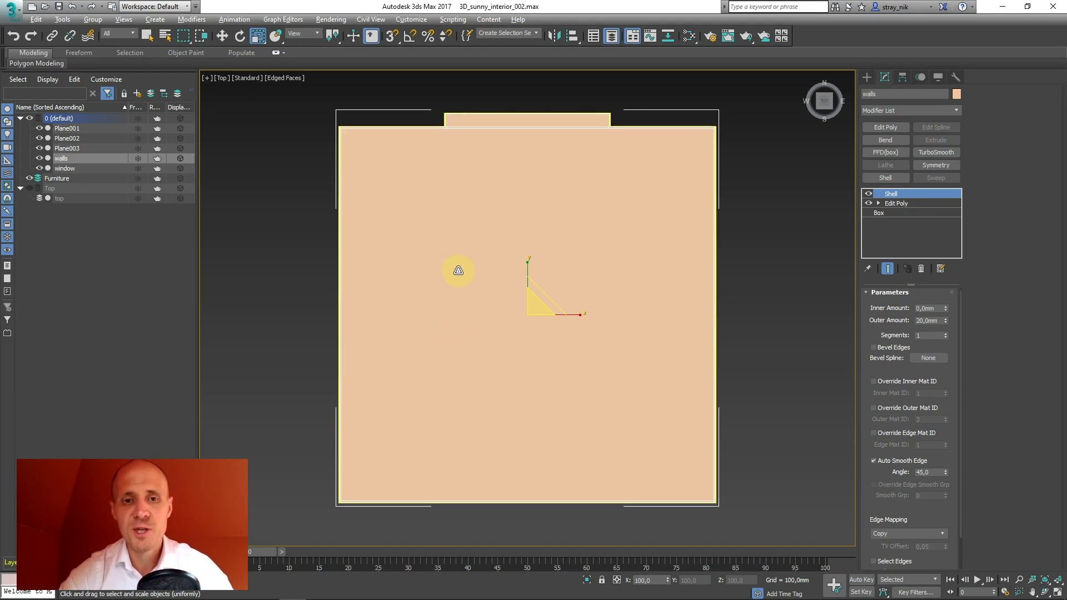
pyautogui.keyDown('alt'); pyautogui.moveTo(459, 270); pyautogui.dragTo(340, 158, button='middle'); pyautogui.keyUp('alt')
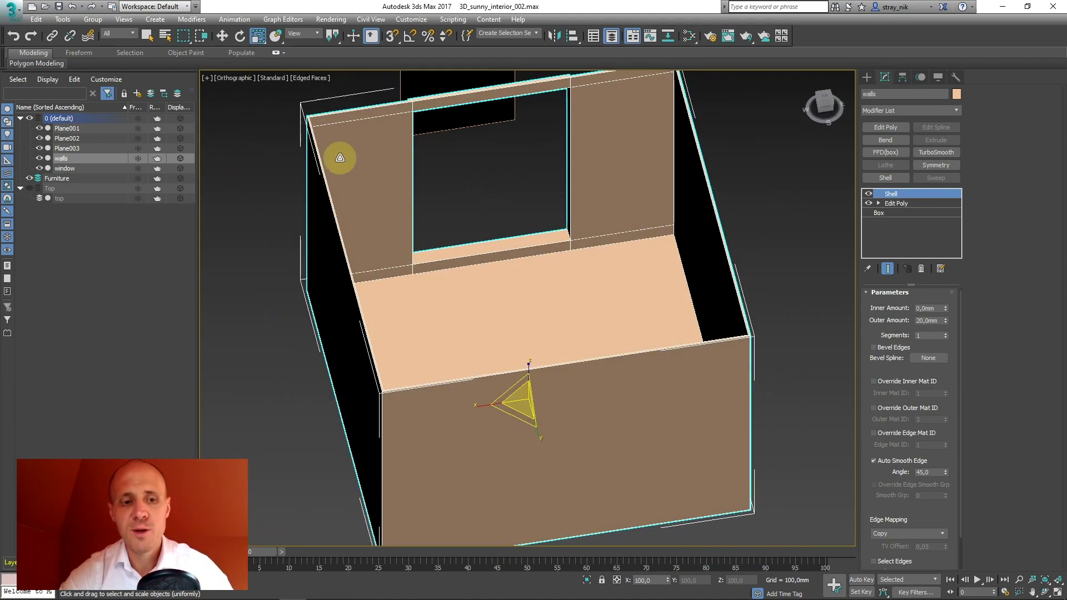
pyautogui.hotkey('ctrl', 'alt', 'd')
pyautogui.moveTo(245, 73)
pyautogui.mouseDown()
pyautogui.moveTo(205, 85)
pyautogui.moveTo(251, 64)
pyautogui.moveTo(231, 61)
pyautogui.mouseUp()
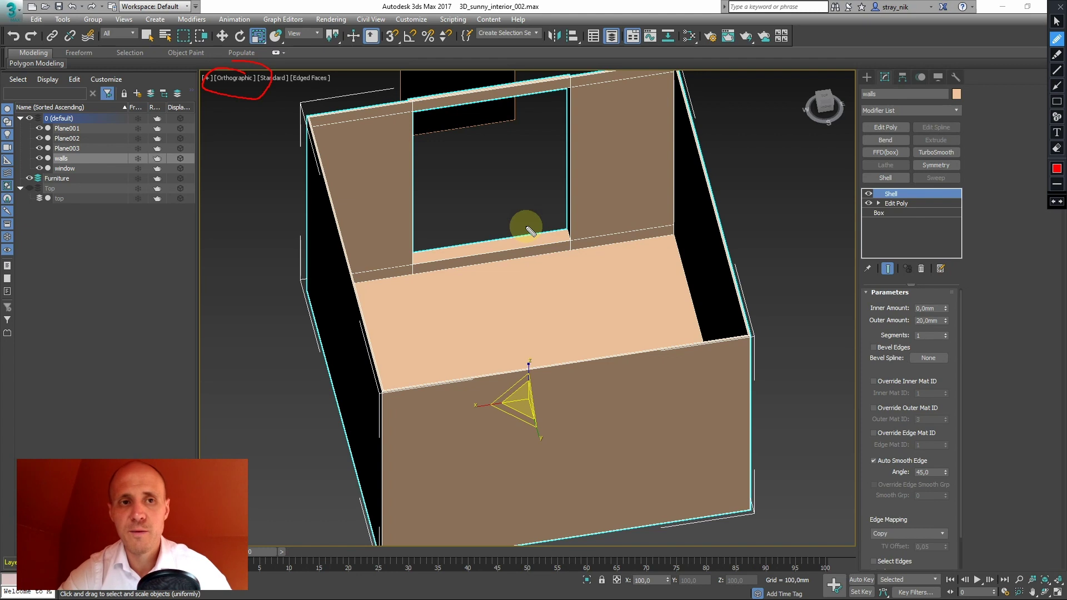
pyautogui.press('Escape')
pyautogui.keyDown('alt'); pyautogui.moveTo(476, 215); pyautogui.dragTo(505, 214, button='middle'); pyautogui.keyUp('alt')
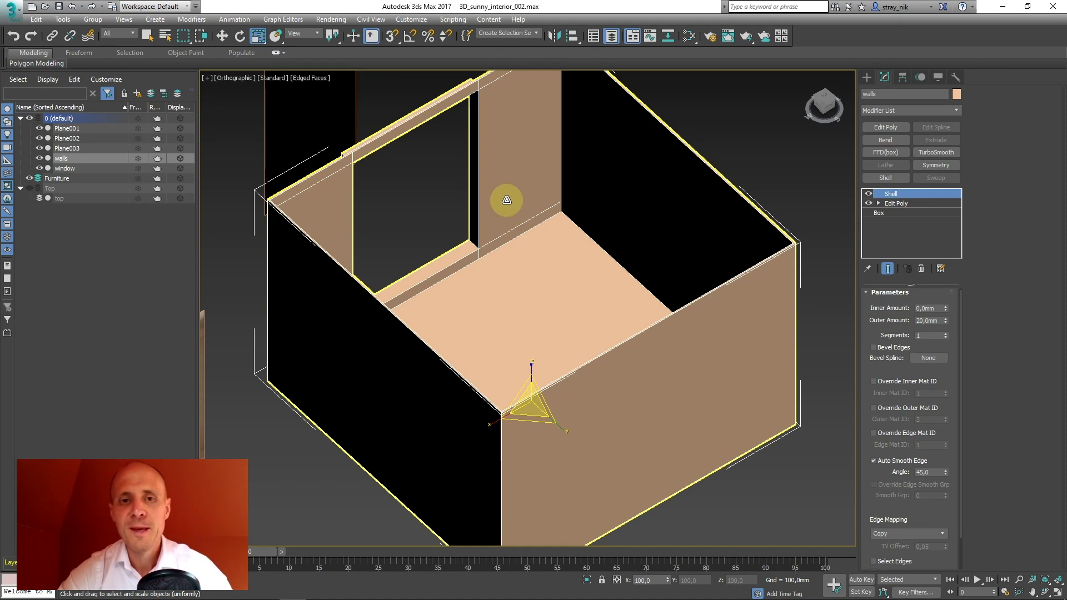
pyautogui.scroll(-5, 507, 200)
pyautogui.moveTo(502, 239)
pyautogui.keyDown('alt'); pyautogui.mouseDown(button='middle')
pyautogui.moveTo(581, 207)
pyautogui.moveTo(508, 231)
pyautogui.moveTo(472, 210)
pyautogui.moveTo(504, 232)
pyautogui.mouseUp(button='middle'); pyautogui.keyUp('alt')
pyautogui.scroll(4, 495, 224)
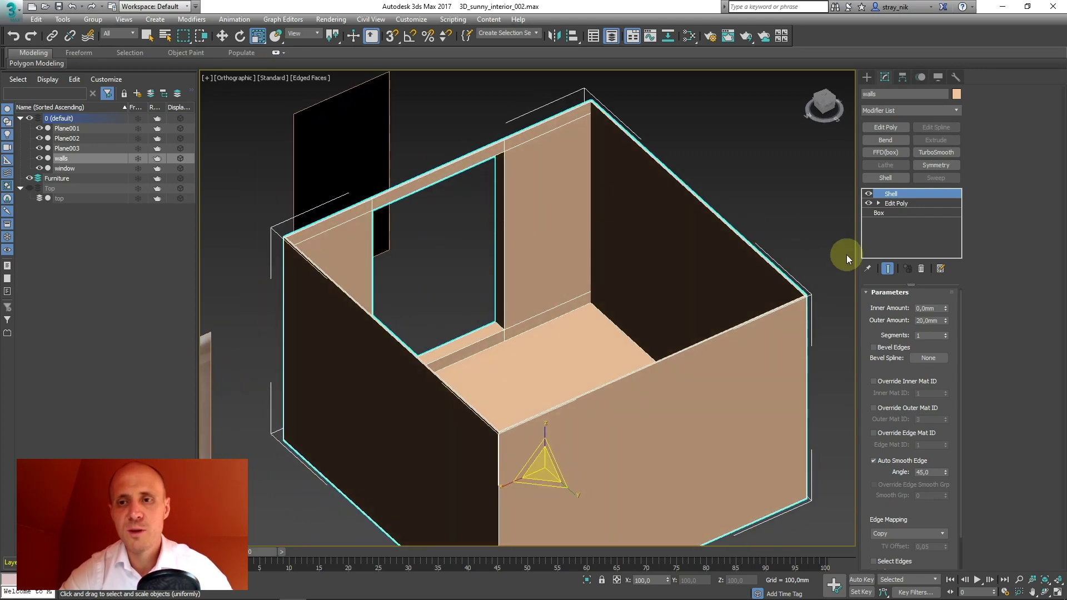
# Step: Toggle the walls' Shell modifier to compare the result, and delete it from the modifier stack
pyautogui.rightClick(892, 197)
pyautogui.click(869, 194)
pyautogui.click(869, 193)
pyautogui.click(868, 193)
pyautogui.moveTo(605, 265)
pyautogui.keyDown('alt'); pyautogui.mouseDown(button='middle')
pyautogui.moveTo(595, 321)
pyautogui.moveTo(590, 243)
pyautogui.moveTo(740, 239)
pyautogui.moveTo(639, 269)
pyautogui.moveTo(586, 269)
pyautogui.mouseUp(button='middle'); pyautogui.keyUp('alt')
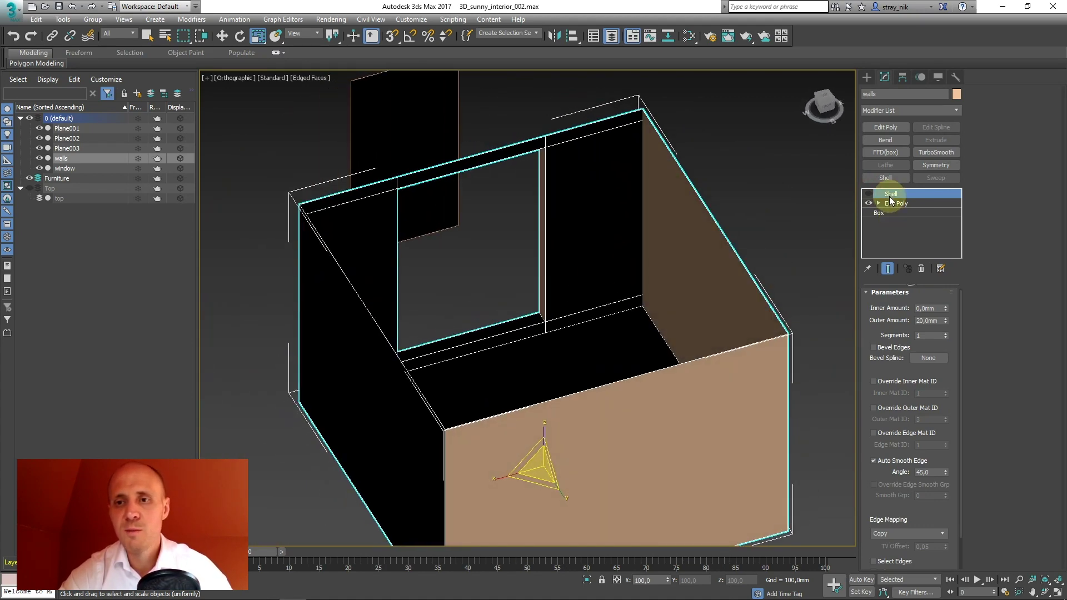
pyautogui.rightClick(889, 197)
pyautogui.click(916, 214)
pyautogui.moveTo(567, 226); pyautogui.dragTo(508, 200, button='middle')
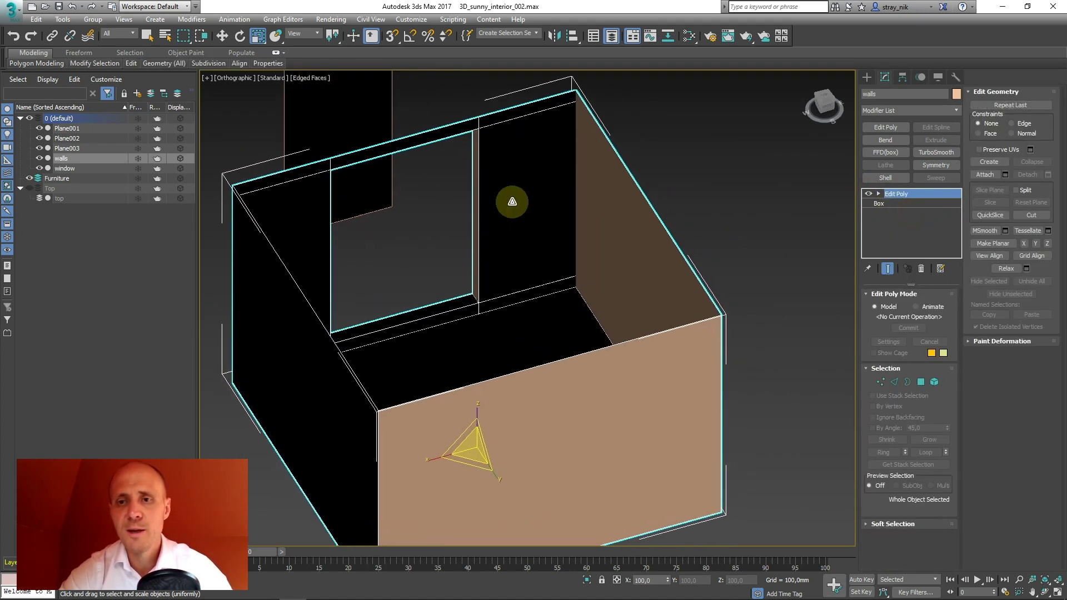
# Step: Flip the normals of the entire walls element so its faces point into the room, and leave element editing
pyautogui.click(593, 194)
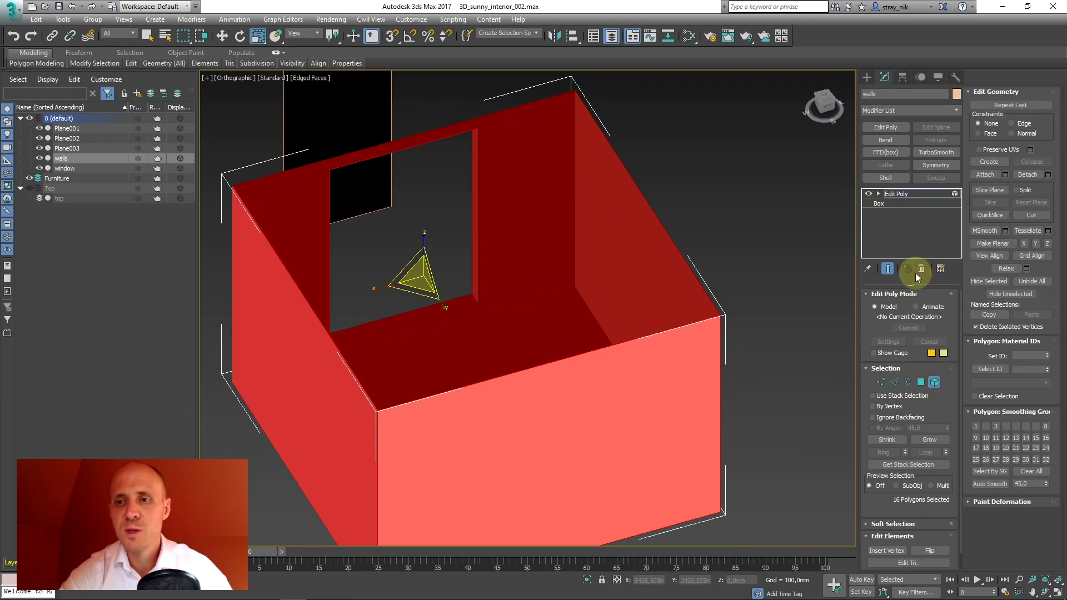
pyautogui.click(931, 552)
pyautogui.moveTo(556, 276)
pyautogui.keyDown('alt'); pyautogui.mouseDown(button='middle')
pyautogui.moveTo(536, 300)
pyautogui.moveTo(483, 250)
pyautogui.moveTo(596, 253)
pyautogui.moveTo(666, 239)
pyautogui.mouseUp(button='middle'); pyautogui.keyUp('alt')
pyautogui.click(892, 198)
pyautogui.moveTo(572, 256); pyautogui.dragTo(558, 305, button='middle')
# Step: Examine the room in perspective from outside and inside, checking the visibility of the walls and the window opening
pyautogui.keyDown('alt'); pyautogui.moveTo(558, 278); pyautogui.dragTo(525, 280, button='middle'); pyautogui.keyUp('alt')
pyautogui.scroll(5, 525, 280)
pyautogui.press('p')
pyautogui.scroll(-5, 546, 277)
pyautogui.keyDown('alt'); pyautogui.moveTo(583, 263); pyautogui.dragTo(561, 256, button='middle'); pyautogui.keyUp('alt')
pyautogui.scroll(5, 546, 277)
pyautogui.moveTo(561, 256); pyautogui.dragTo(567, 291, button='middle')
pyautogui.scroll(-6, 562, 302)
pyautogui.scroll(4, 539, 314)
pyautogui.scroll(5, 554, 300)
pyautogui.scroll(-5, 559, 291)
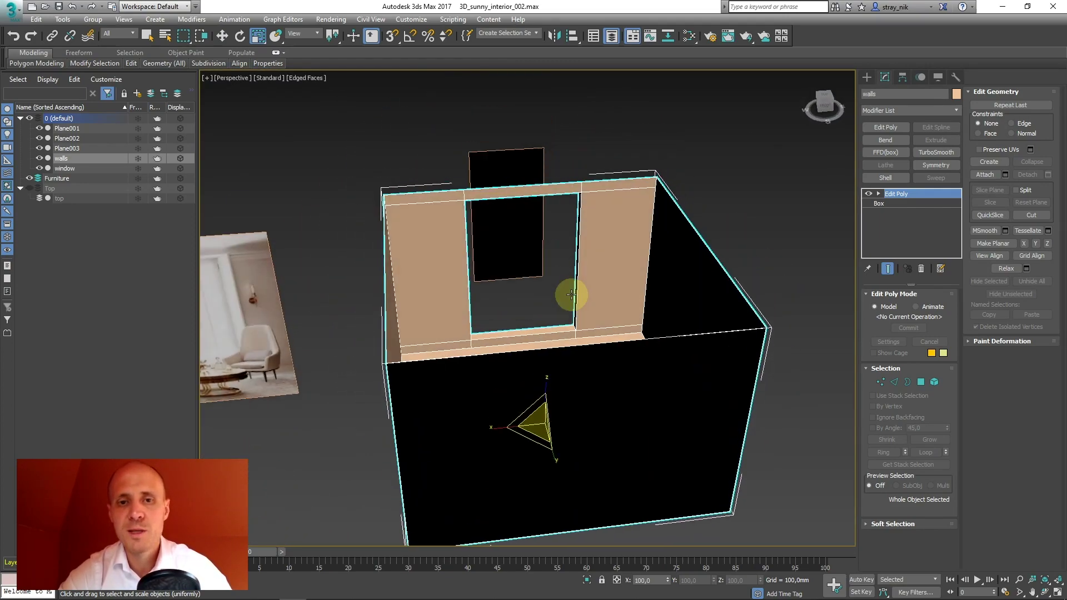
pyautogui.scroll(6, 571, 294)
pyautogui.scroll(-8, 557, 323)
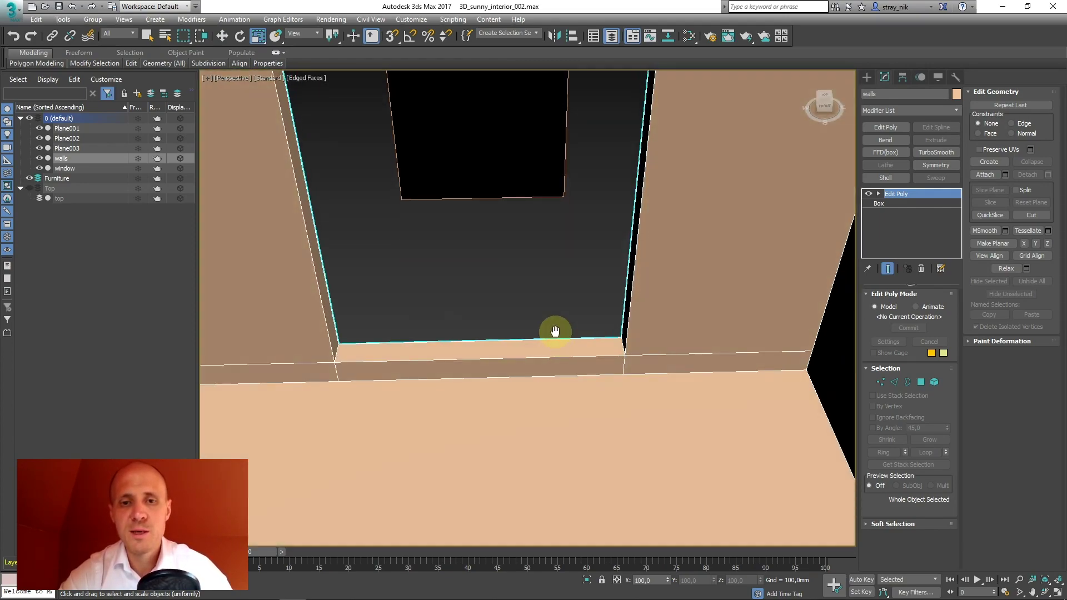
pyautogui.keyDown('alt'); pyautogui.moveTo(582, 246); pyautogui.dragTo(581, 229, button='middle'); pyautogui.keyUp('alt')
pyautogui.scroll(6, 576, 283)
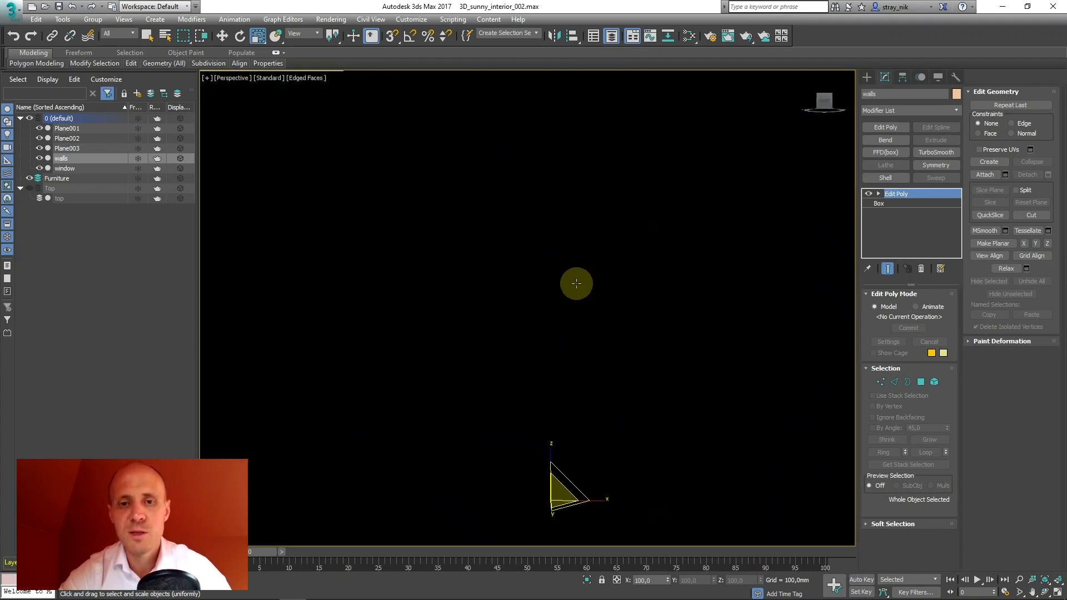
pyautogui.scroll(-3, 577, 284)
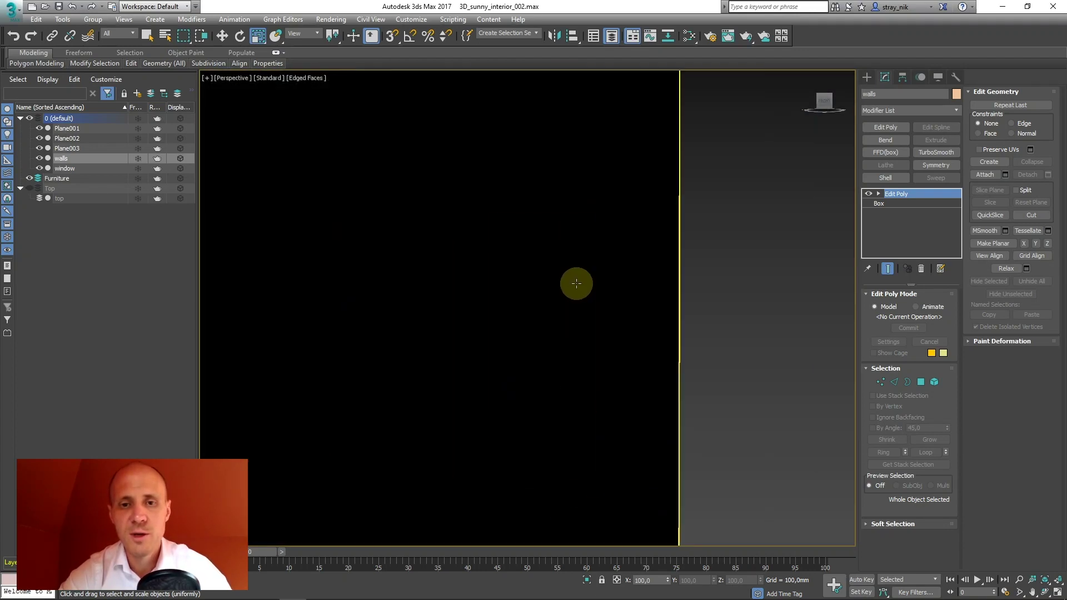
pyautogui.scroll(3, 576, 284)
pyautogui.scroll(-3, 576, 285)
pyautogui.scroll(3, 575, 288)
pyautogui.scroll(-3, 573, 300)
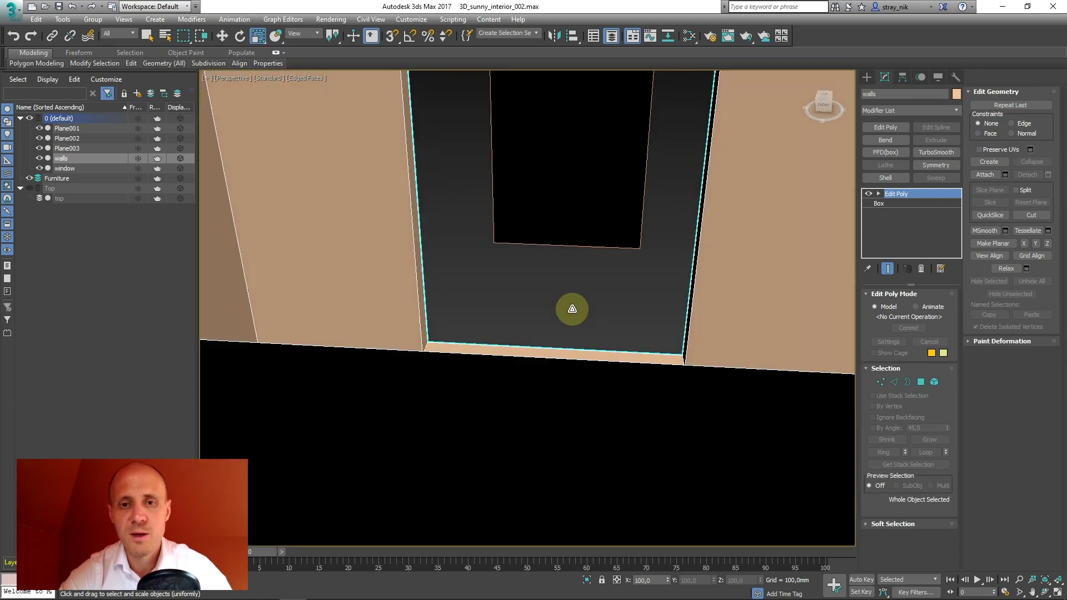
# Step: Activate the Move tool and select the window panel standing in front of the walls' opening
pyautogui.moveTo(578, 298); pyautogui.dragTo(661, 272, button='middle')
pyautogui.scroll(-3, 562, 288)
pyautogui.moveTo(515, 266); pyautogui.dragTo(606, 245, button='middle')
pyautogui.press('w')
pyautogui.click(442, 232)
pyautogui.click(446, 231)
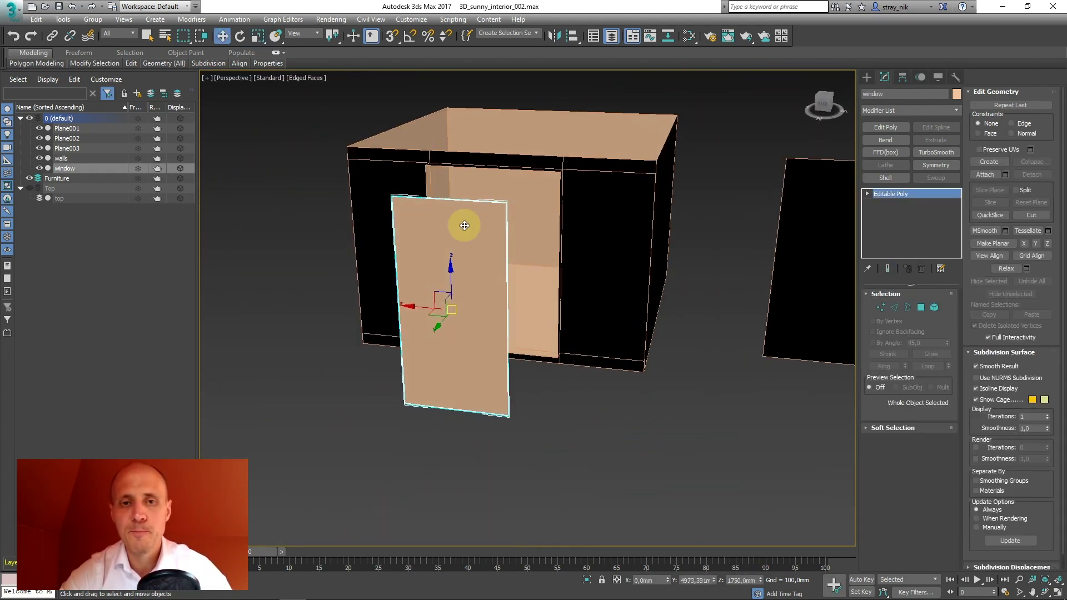
pyautogui.moveTo(513, 220)
pyautogui.keyDown('alt'); pyautogui.mouseDown(button='middle')
pyautogui.moveTo(521, 209)
pyautogui.moveTo(505, 232)
pyautogui.mouseUp(button='middle'); pyautogui.keyUp('alt')
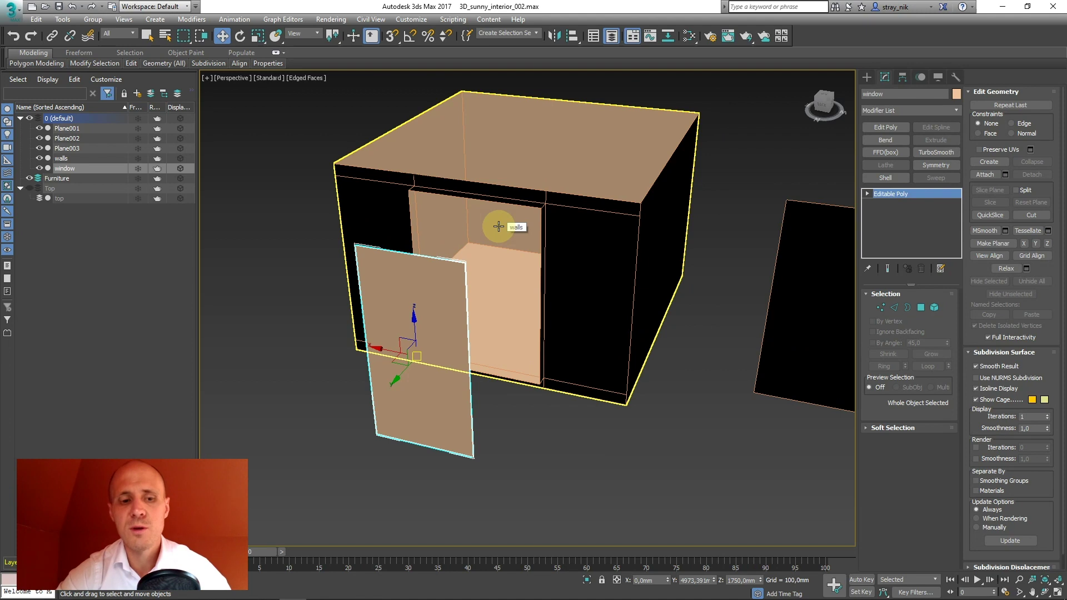
# Step: Save the scene incrementally as 3D_sunny_interior_003
pyautogui.click(12, 11)
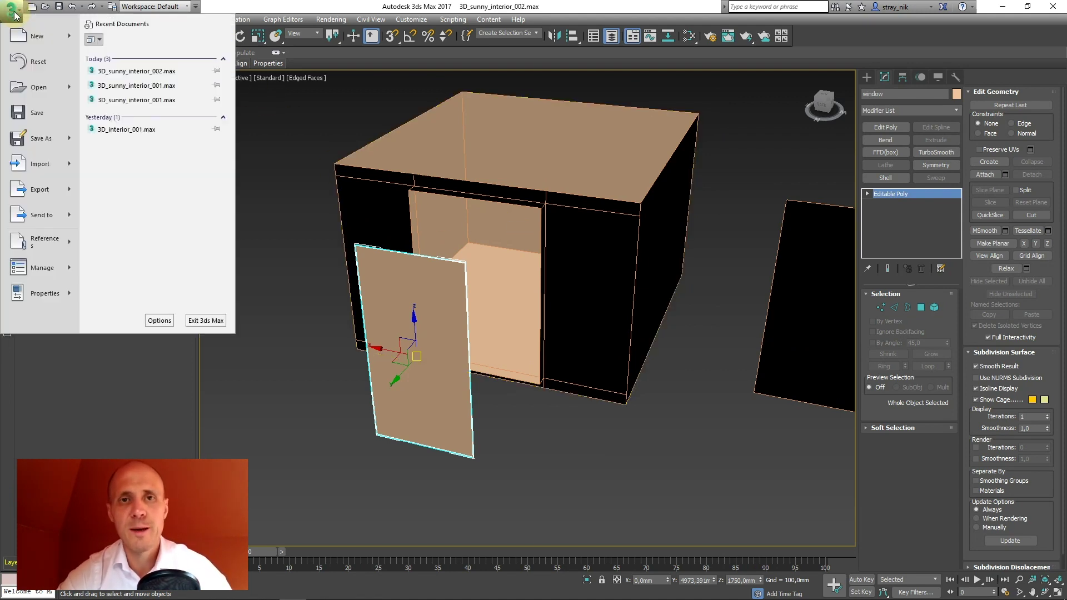
pyautogui.click(39, 138)
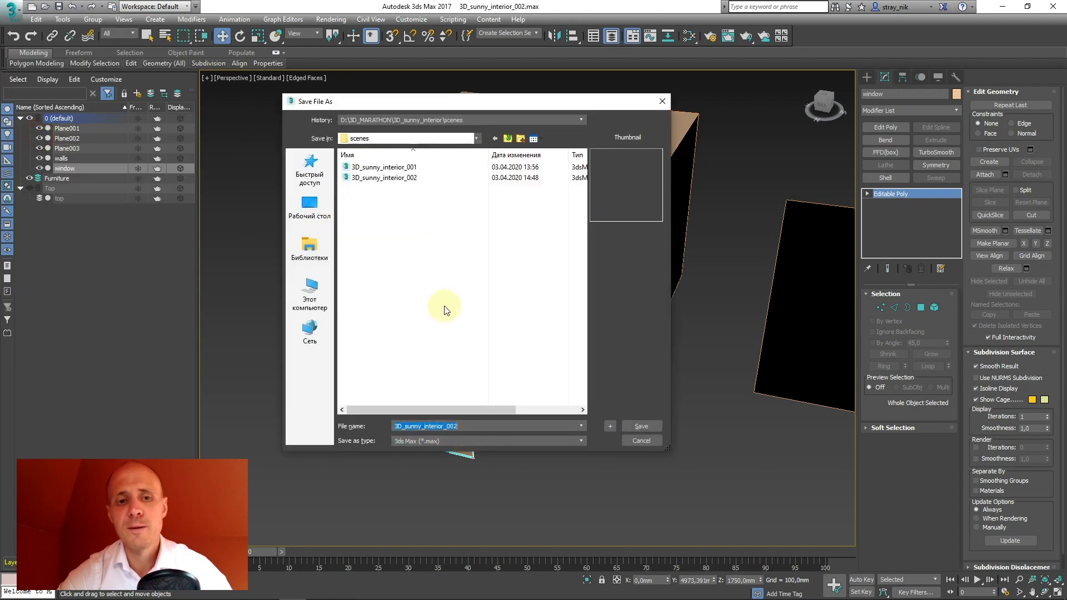
pyautogui.click(610, 426)
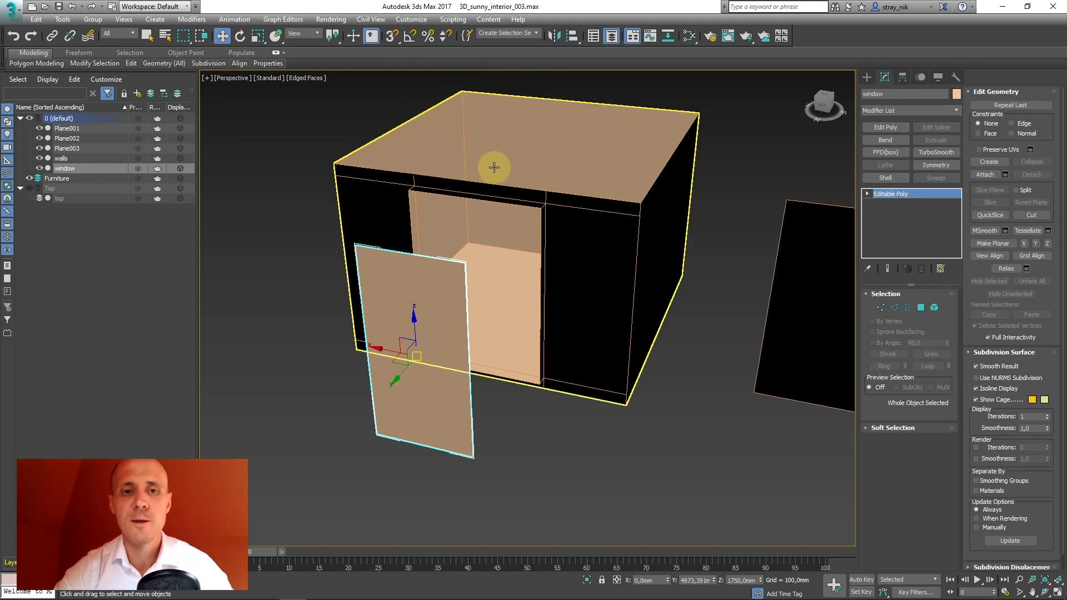
# Step: Switch to Photoshop to examine the window and armchairs in the interior reference, and return to 3ds Max
pyautogui.keyDown('alt'); pyautogui.moveTo(530, 238); pyautogui.dragTo(534, 227, button='middle'); pyautogui.keyUp('alt')
pyautogui.moveTo(492, 205); pyautogui.dragTo(487, 206, button='middle')
pyautogui.moveTo(567, 210); pyautogui.dragTo(452, 207, button='middle')
pyautogui.hotkey('alt', 'Tab')
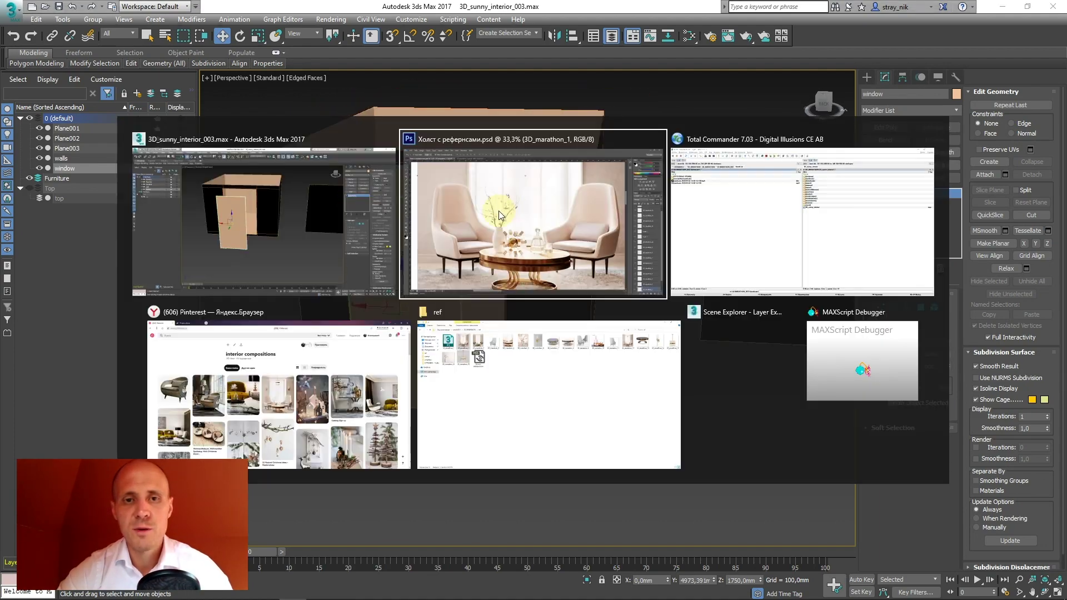
pyautogui.click(573, 202)
pyautogui.keyDown('alt'); pyautogui.click(531, 169); pyautogui.keyUp('alt')
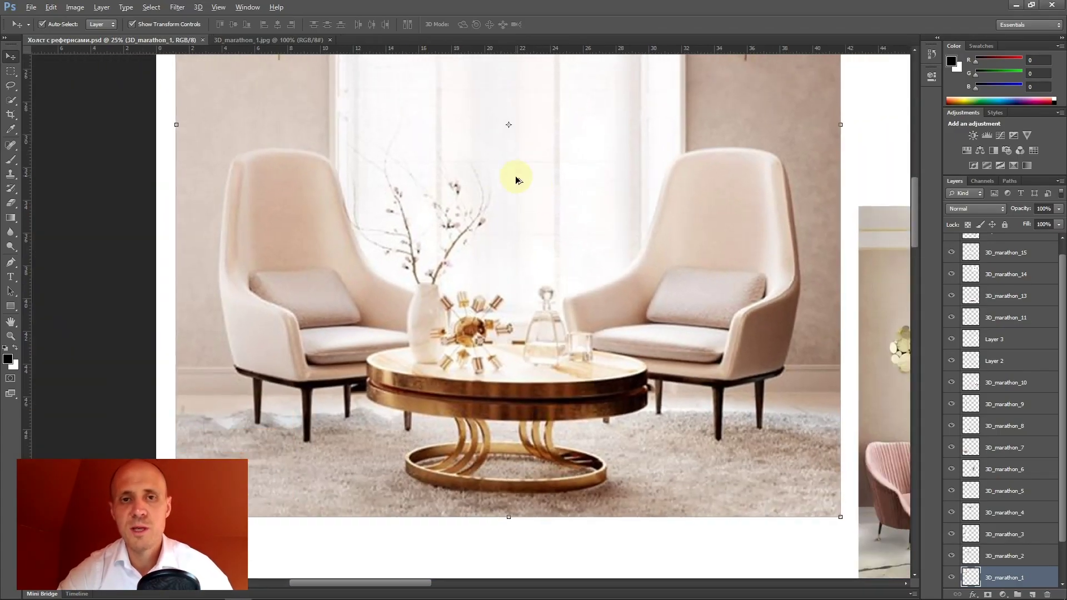
pyautogui.hotkey('alt', 'Tab')
# Step: Examine the window's frame and proportions on the reference image plane beside the room
pyautogui.keyDown('alt'); pyautogui.moveTo(529, 201); pyautogui.dragTo(492, 214, button='middle'); pyautogui.keyUp('alt')
pyautogui.scroll(-5, 524, 200)
pyautogui.scroll(5, 492, 231)
pyautogui.scroll(4, 472, 212)
pyautogui.moveTo(419, 231); pyautogui.dragTo(467, 237, button='middle')
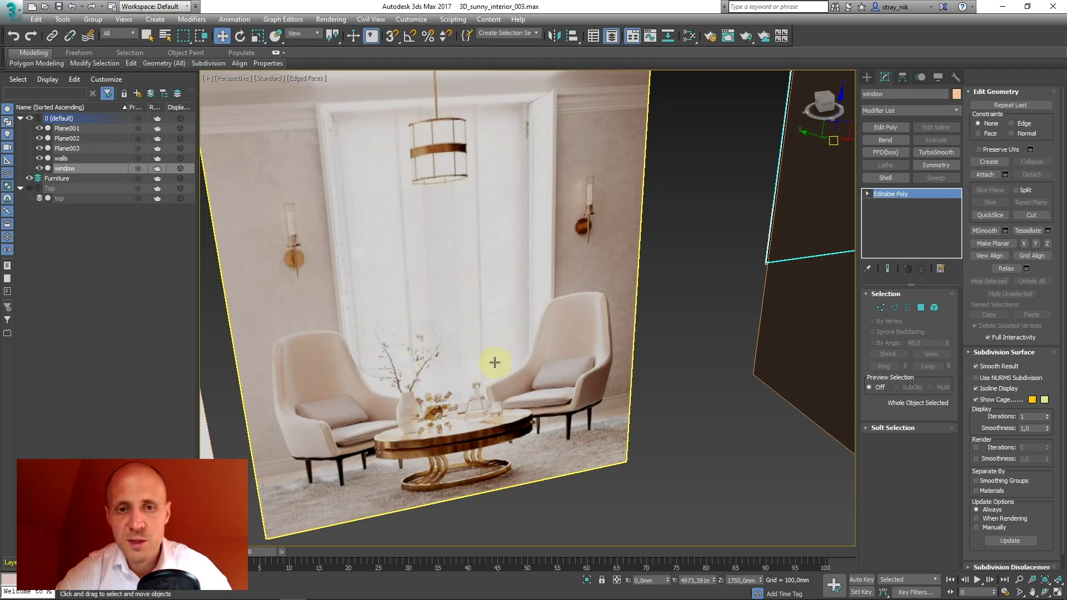
pyautogui.keyDown('alt'); pyautogui.moveTo(495, 272); pyautogui.dragTo(495, 196, button='middle'); pyautogui.keyUp('alt')
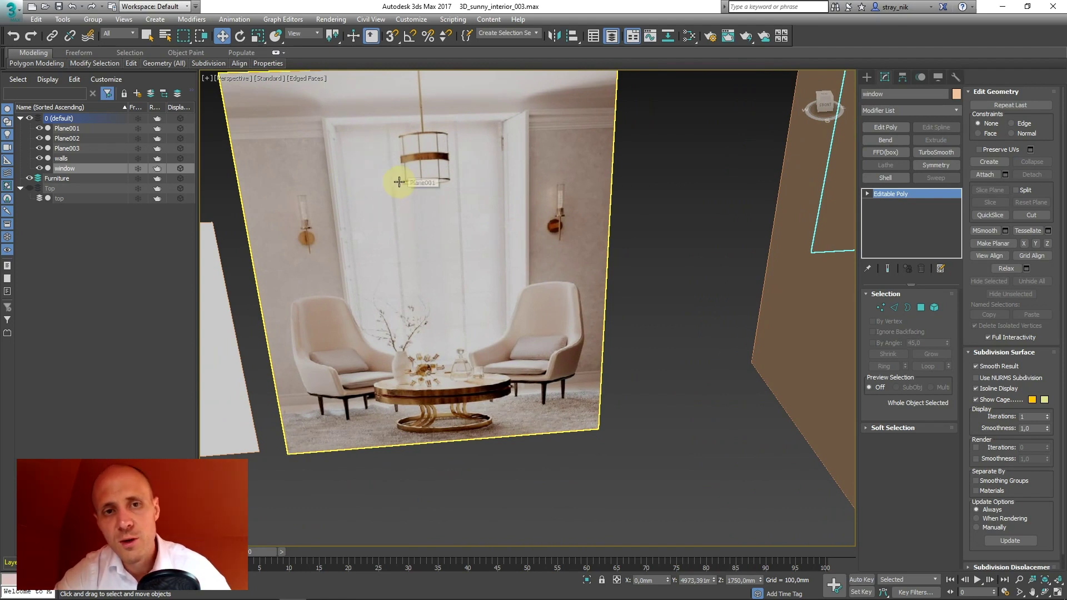
pyautogui.moveTo(392, 185); pyautogui.dragTo(412, 211, button='middle')
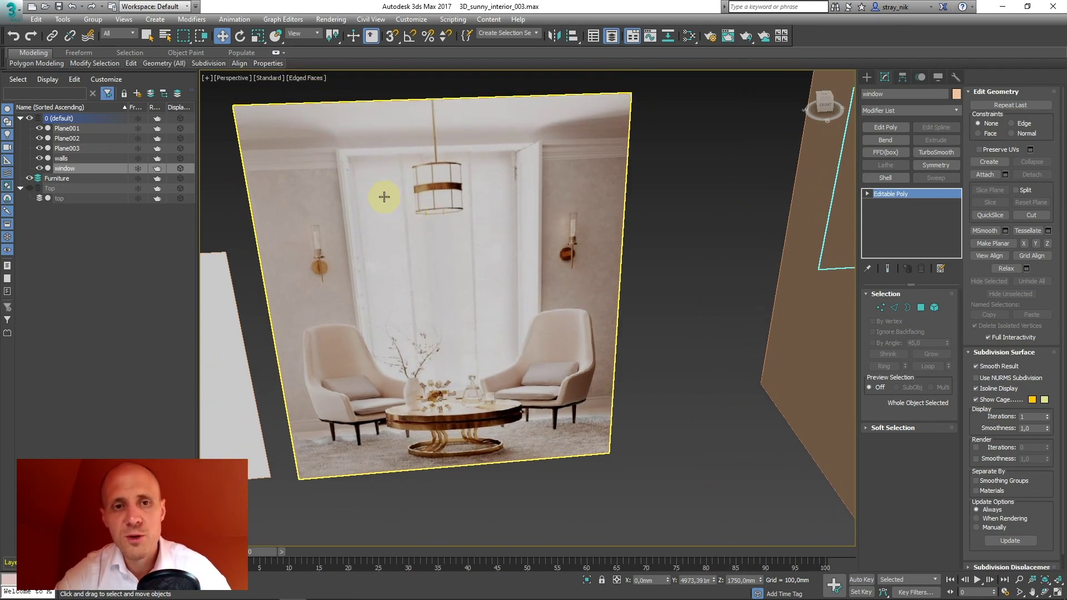
pyautogui.scroll(-4, 389, 255)
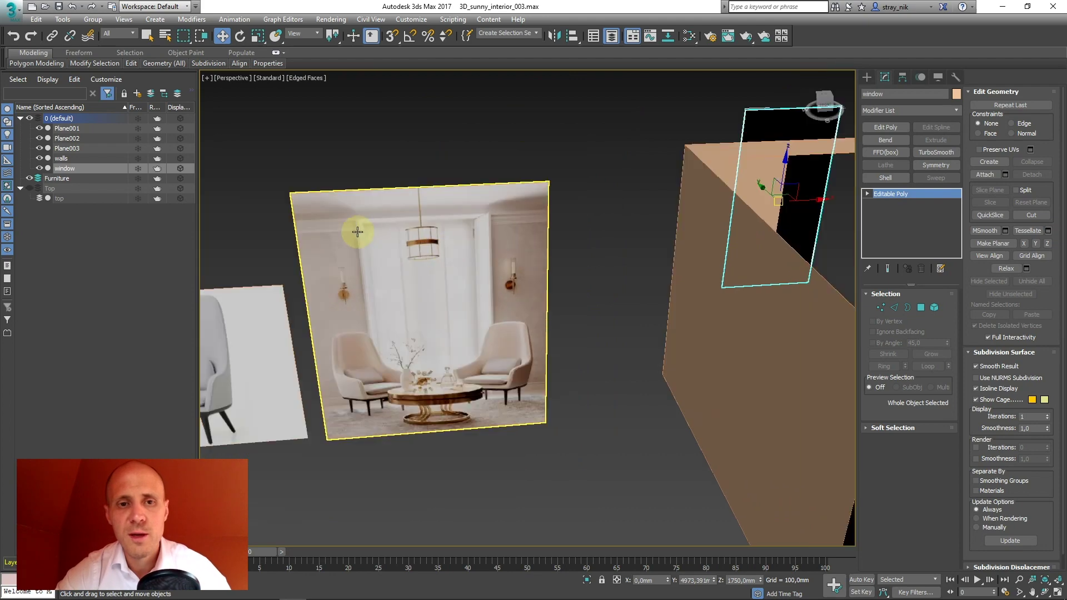
pyautogui.scroll(4, 406, 285)
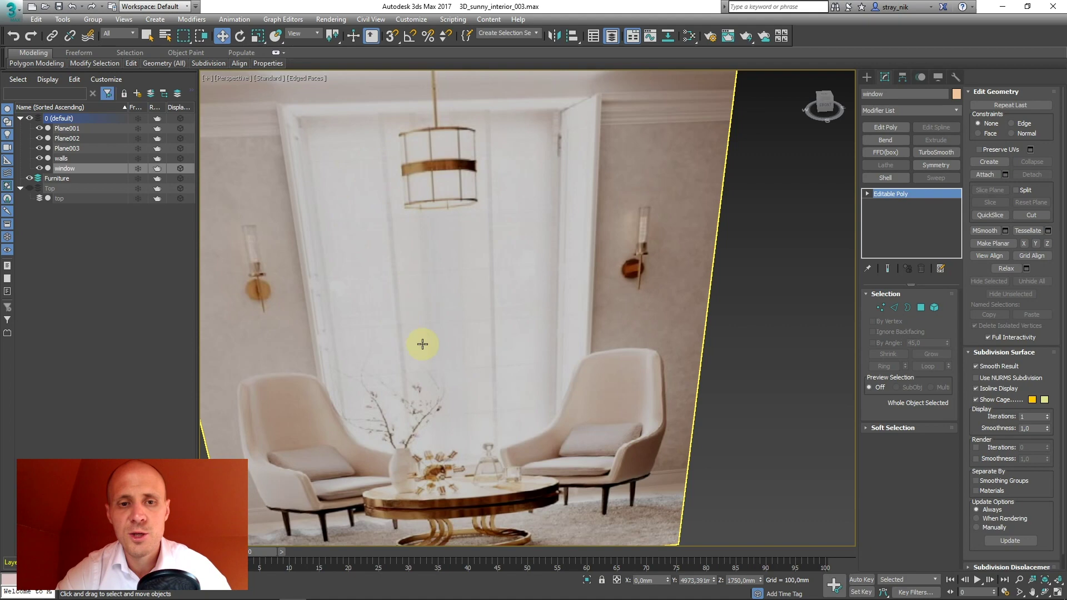
pyautogui.scroll(-6, 383, 226)
pyautogui.moveTo(394, 215)
pyautogui.mouseDown(button='middle')
pyautogui.moveTo(383, 225)
pyautogui.moveTo(471, 219)
pyautogui.moveTo(389, 236)
pyautogui.mouseUp(button='middle')
pyautogui.scroll(5, 399, 222)
# Step: Clone the window panel as a Copy along Y, placing it farther from the walls at about 8010 mm
pyautogui.moveTo(446, 259)
pyautogui.keyDown('shift'); pyautogui.mouseDown()
pyautogui.moveTo(395, 269)
pyautogui.moveTo(303, 316)
pyautogui.moveTo(221, 376)
pyautogui.moveTo(220, 344)
pyautogui.mouseUp(); pyautogui.keyUp('shift')
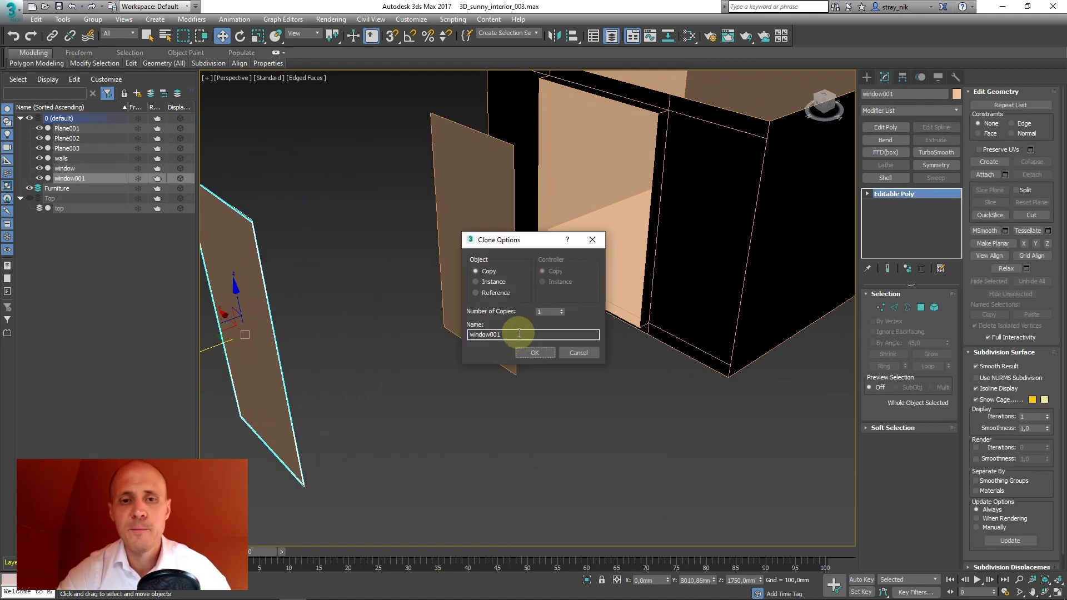
pyautogui.click(533, 352)
pyautogui.moveTo(379, 281); pyautogui.dragTo(407, 306, button='middle')
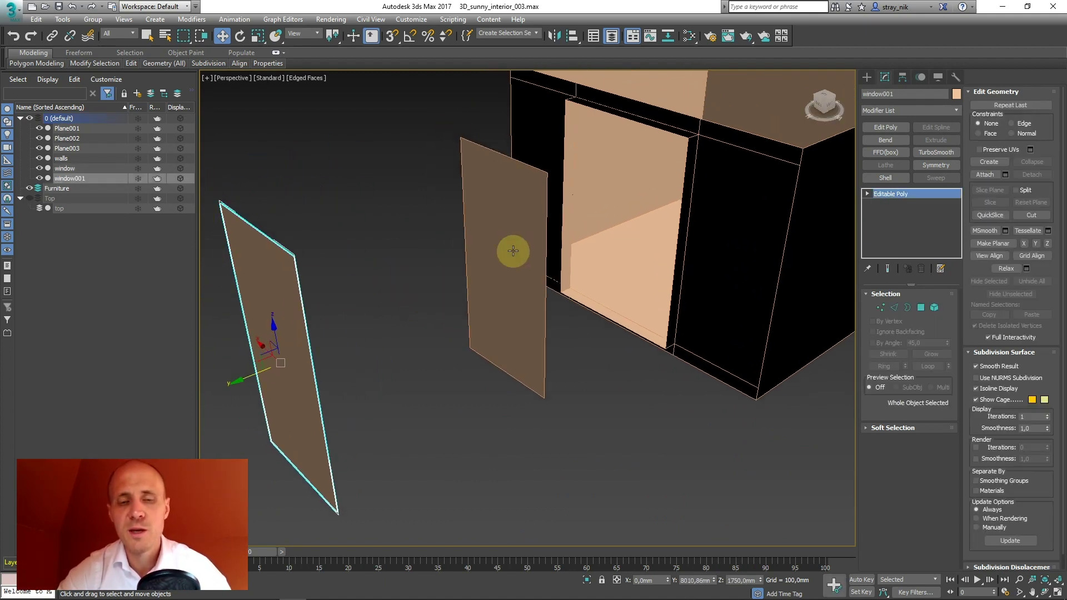
# Step: Select the original window panel nearer the walls and add an Edit Poly modifier to it
pyautogui.click(484, 265)
pyautogui.moveTo(484, 267); pyautogui.dragTo(458, 284, button='middle')
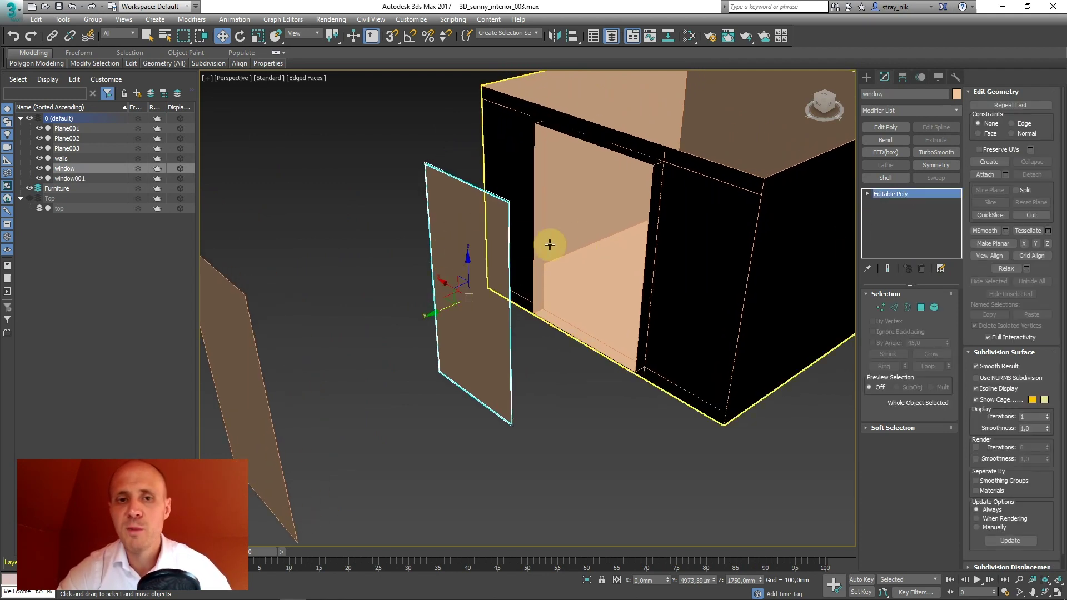
pyautogui.moveTo(461, 241); pyautogui.dragTo(493, 243, button='middle')
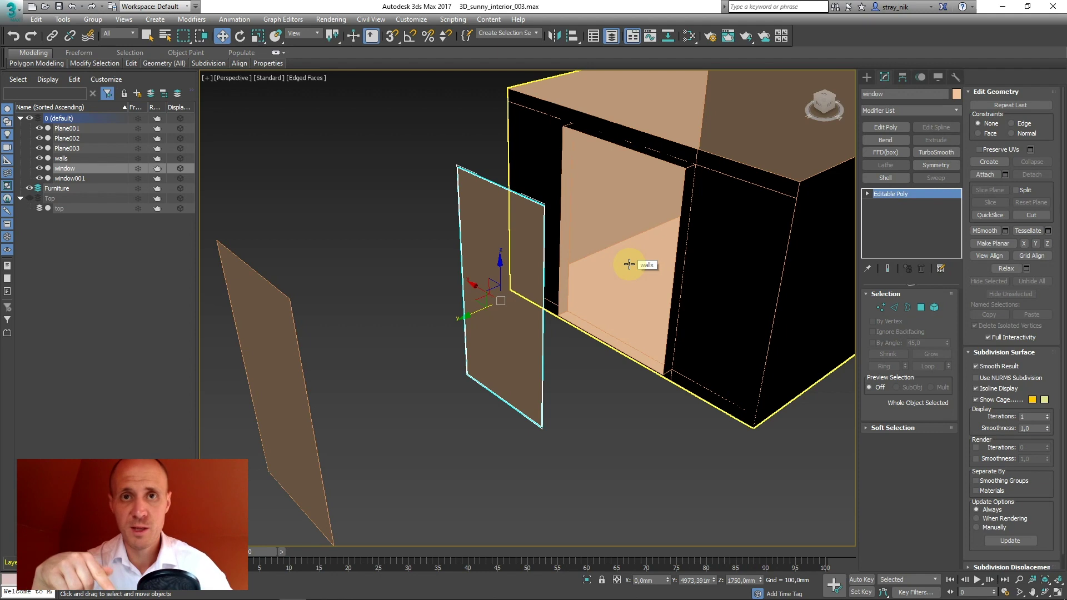
pyautogui.click(885, 127)
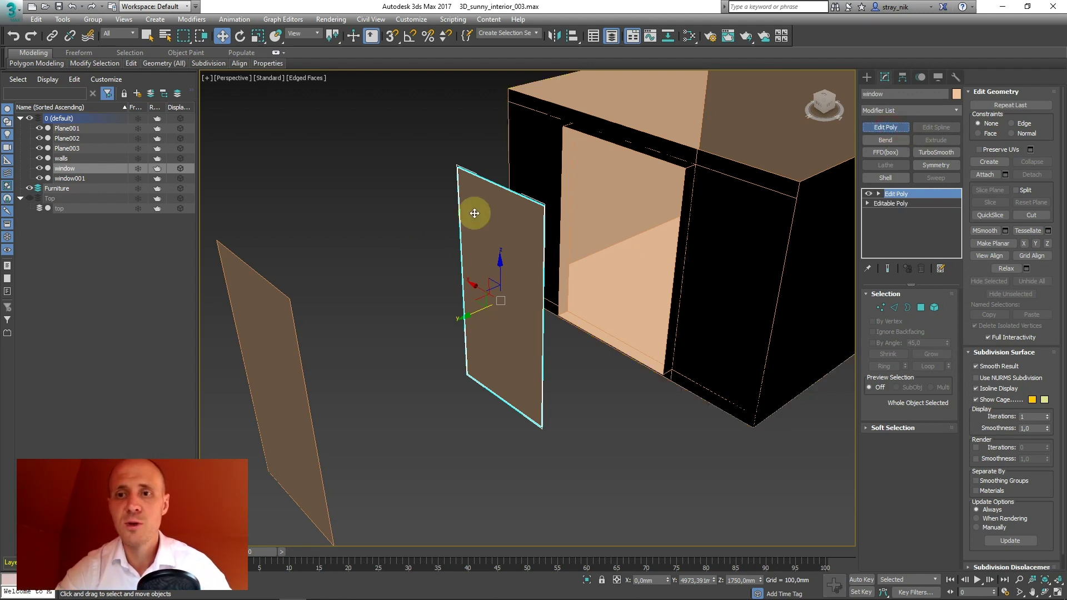
pyautogui.moveTo(268, 299); pyautogui.dragTo(364, 243, button='middle')
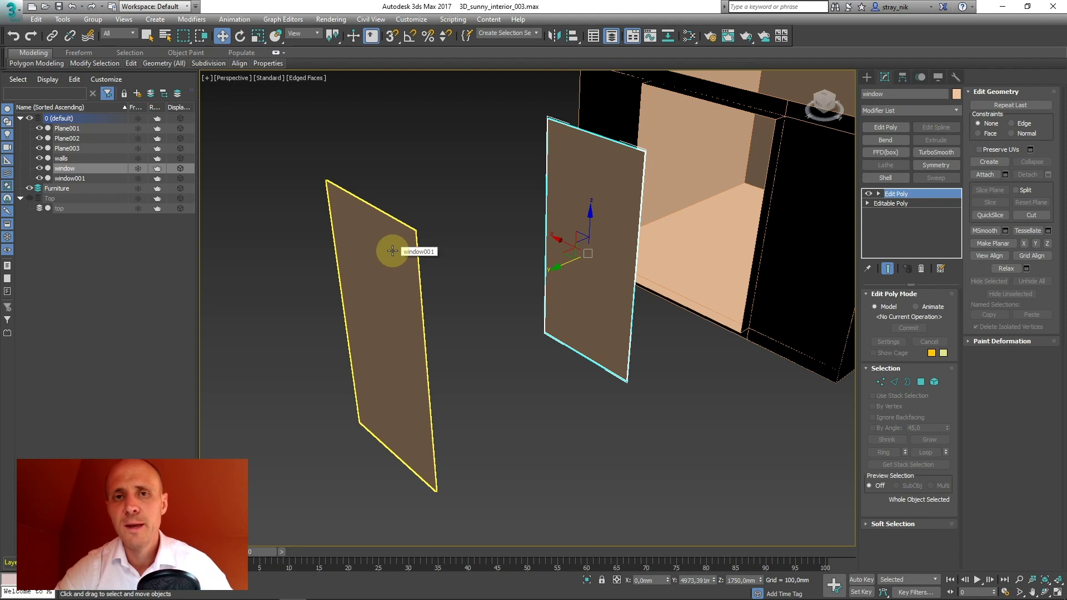
pyautogui.keyDown('alt'); pyautogui.moveTo(600, 207); pyautogui.dragTo(510, 224, button='middle'); pyautogui.keyUp('alt')
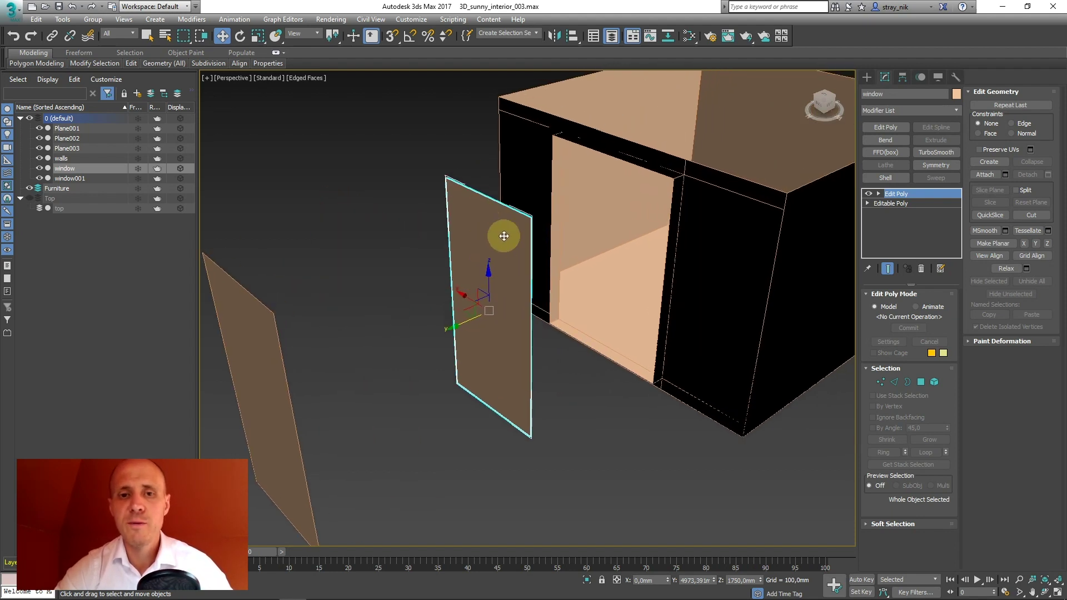
pyautogui.rightClick(486, 217)
pyautogui.moveTo(550, 330)
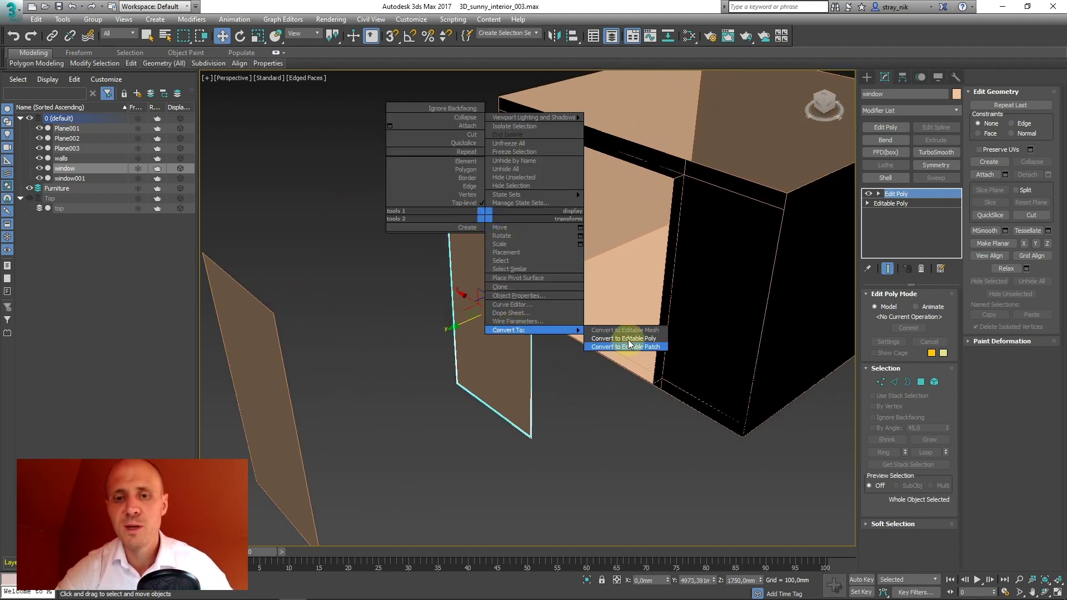
pyautogui.click(467, 317)
pyautogui.moveTo(482, 255); pyautogui.dragTo(474, 262, button='middle')
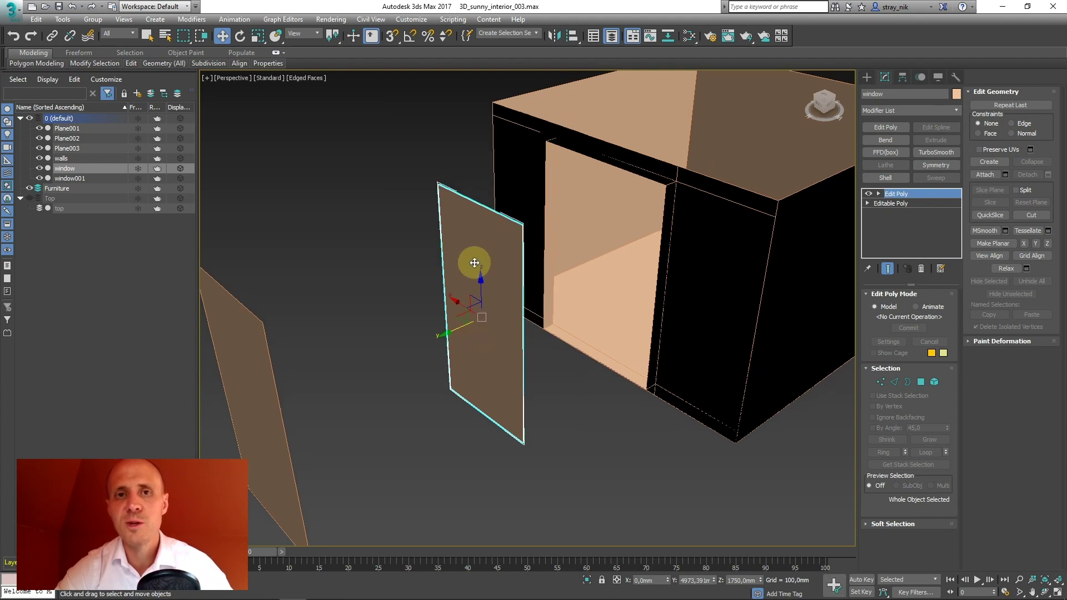
pyautogui.moveTo(290, 321); pyautogui.dragTo(345, 296, button='middle')
pyautogui.moveTo(512, 241); pyautogui.dragTo(552, 261, button='middle')
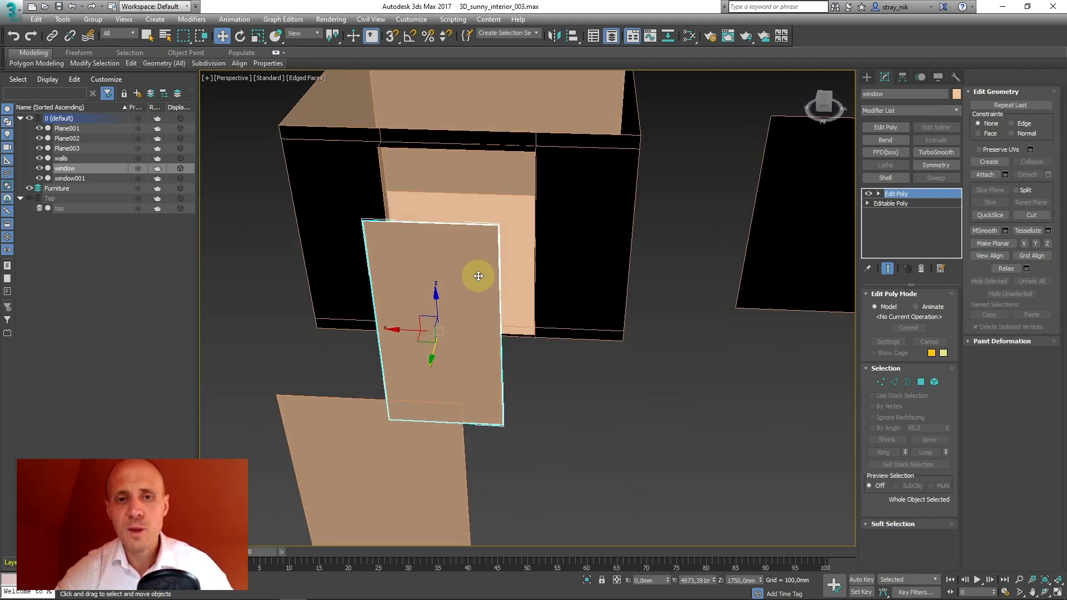
pyautogui.keyDown('alt'); pyautogui.moveTo(476, 274); pyautogui.dragTo(479, 276, button='middle'); pyautogui.keyUp('alt')
# Step: Select the large face of the window panel at polygon level with the scale tool, and return to object level
pyautogui.click(921, 382)
pyautogui.click(484, 310)
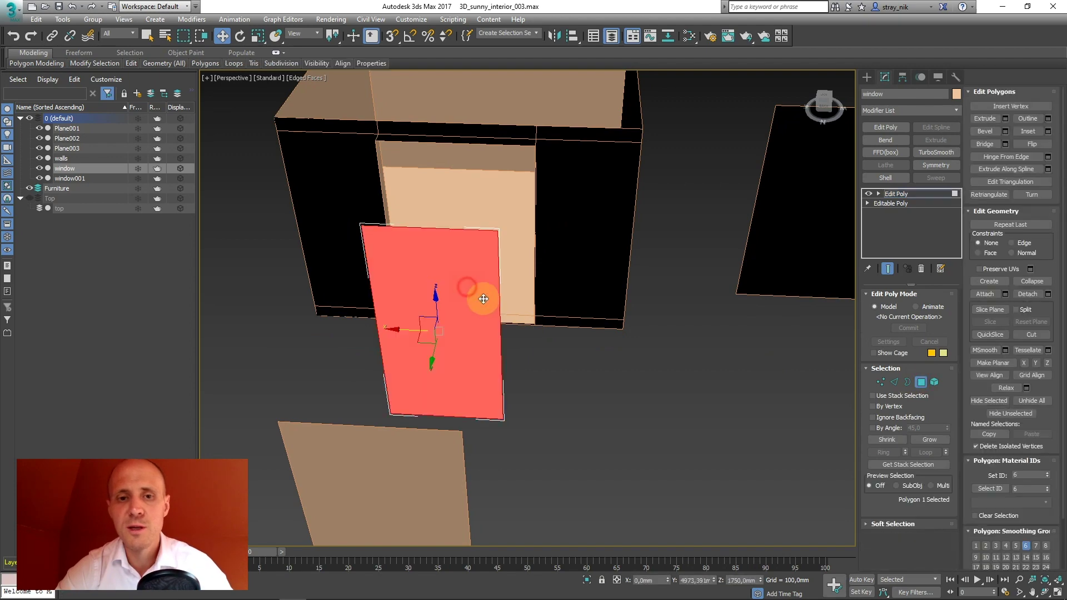
pyautogui.press('r')
pyautogui.moveTo(483, 333); pyautogui.dragTo(492, 331)
pyautogui.keyDown('alt'); pyautogui.moveTo(547, 286); pyautogui.dragTo(234, 264, button='middle'); pyautogui.keyUp('alt')
pyautogui.scroll(2, 581, 269)
pyautogui.click(892, 195)
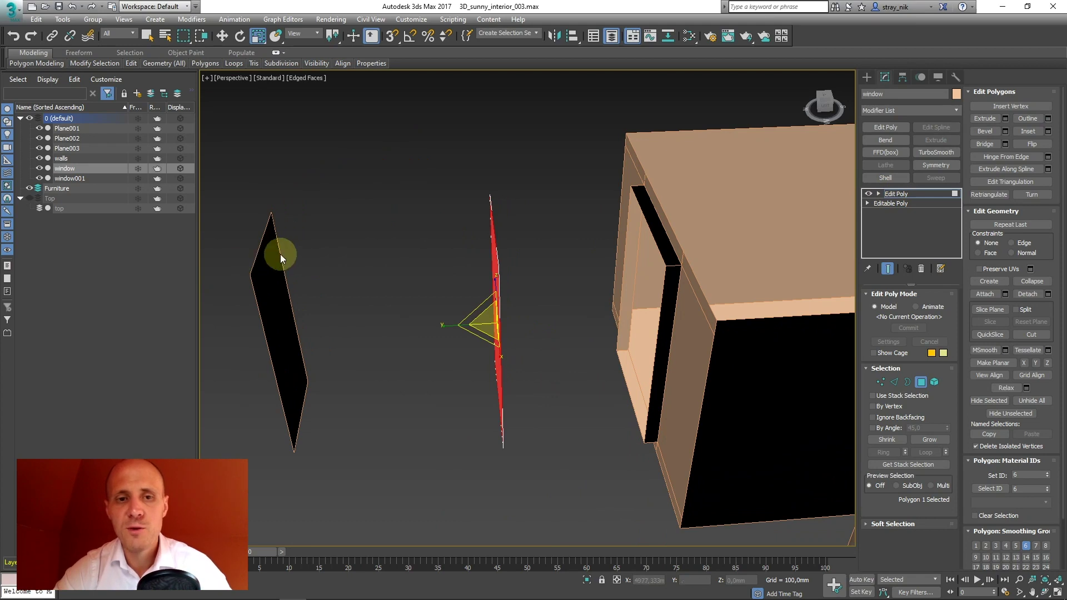
pyautogui.click(908, 194)
# Step: Delete the window panel copy standing farther from the walls
pyautogui.keyDown('alt'); pyautogui.moveTo(394, 266); pyautogui.dragTo(351, 276, button='middle'); pyautogui.keyUp('alt')
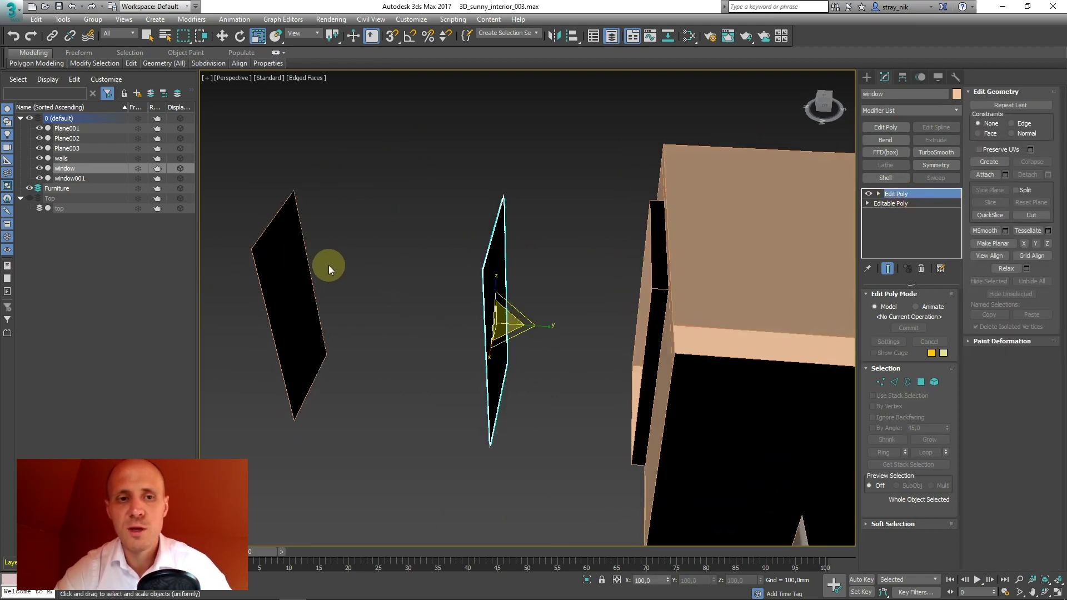
pyautogui.click(287, 257)
pyautogui.press('Delete')
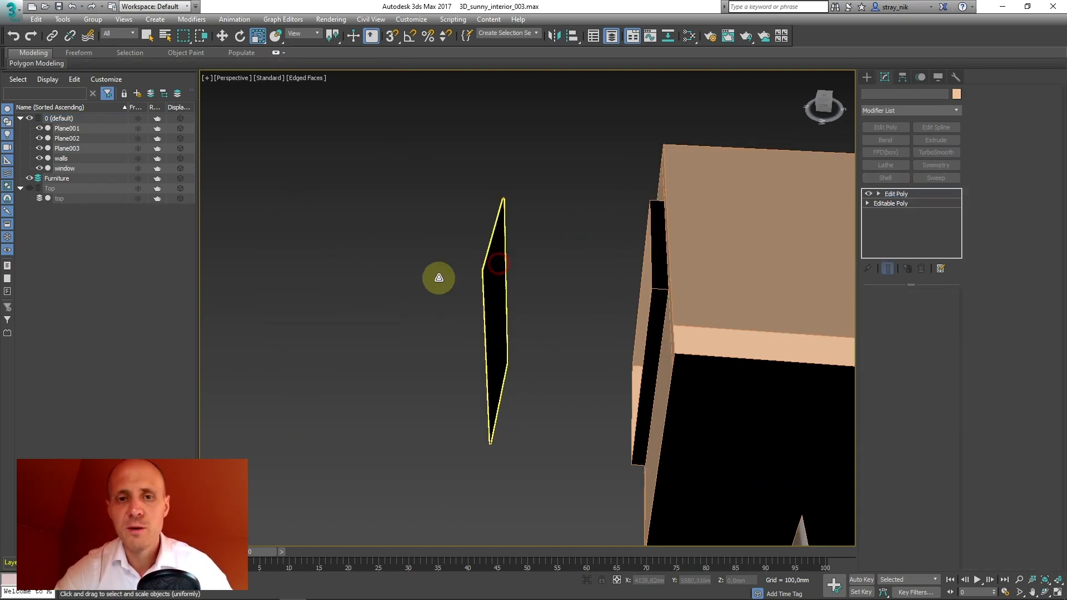
# Step: Move the remaining window panel along Y until it sits just in front of the wall opening
pyautogui.keyDown('alt'); pyautogui.moveTo(439, 278); pyautogui.dragTo(484, 314, button='middle'); pyautogui.keyUp('alt')
pyautogui.press('w')
pyautogui.moveTo(469, 329); pyautogui.dragTo(590, 313)
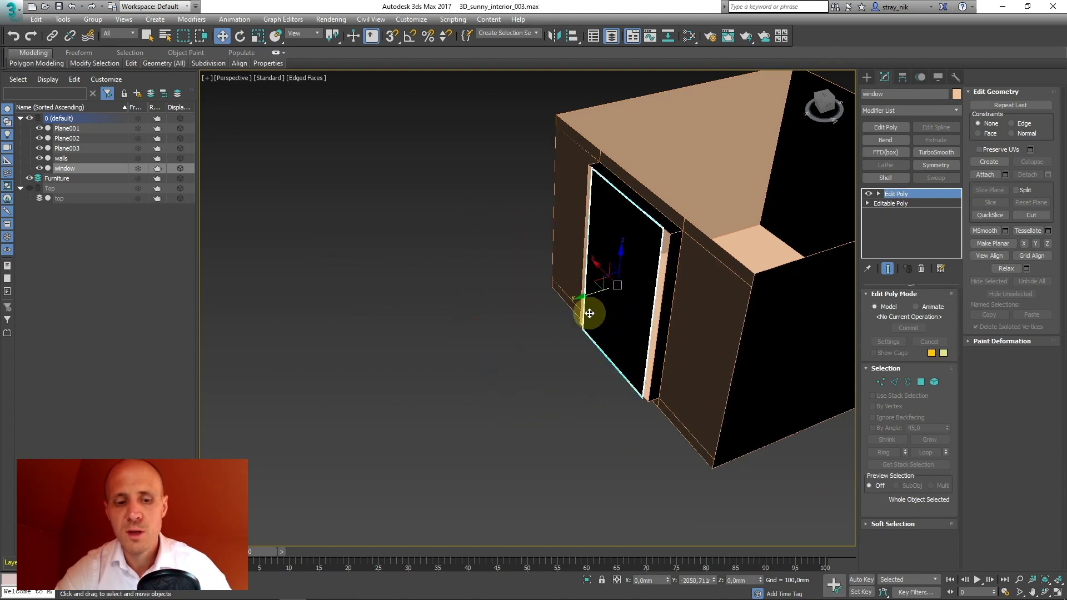
# Step: In the Top view, scale the window panel's polygon along X to about 114% to match the opening's width
pyautogui.press('t')
pyautogui.scroll(-5, 494, 255)
pyautogui.scroll(1, 529, 266)
pyautogui.press('r')
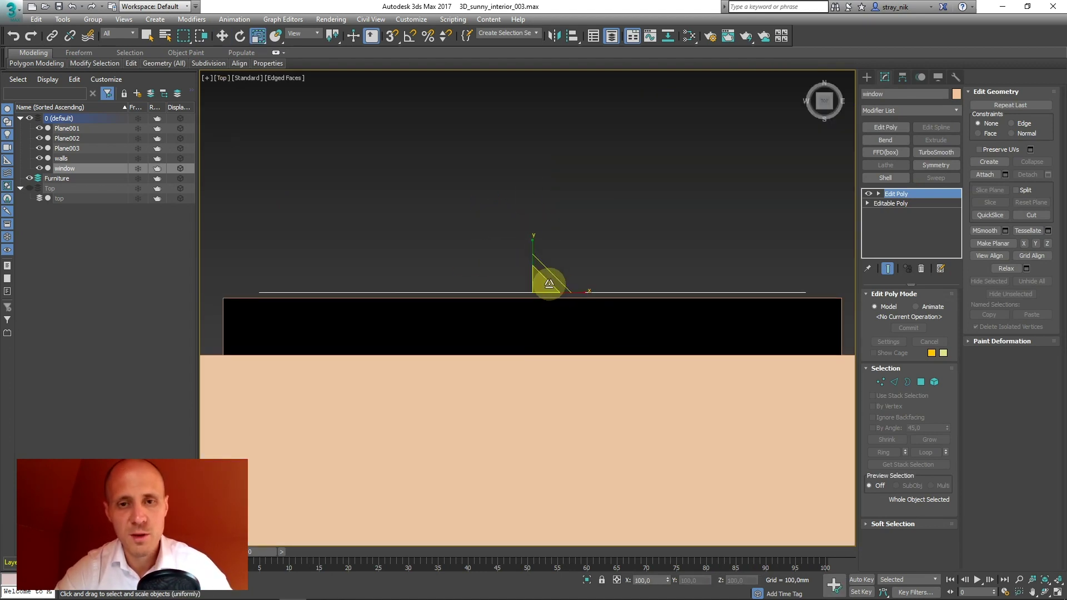
pyautogui.press('r')
pyautogui.click(922, 381)
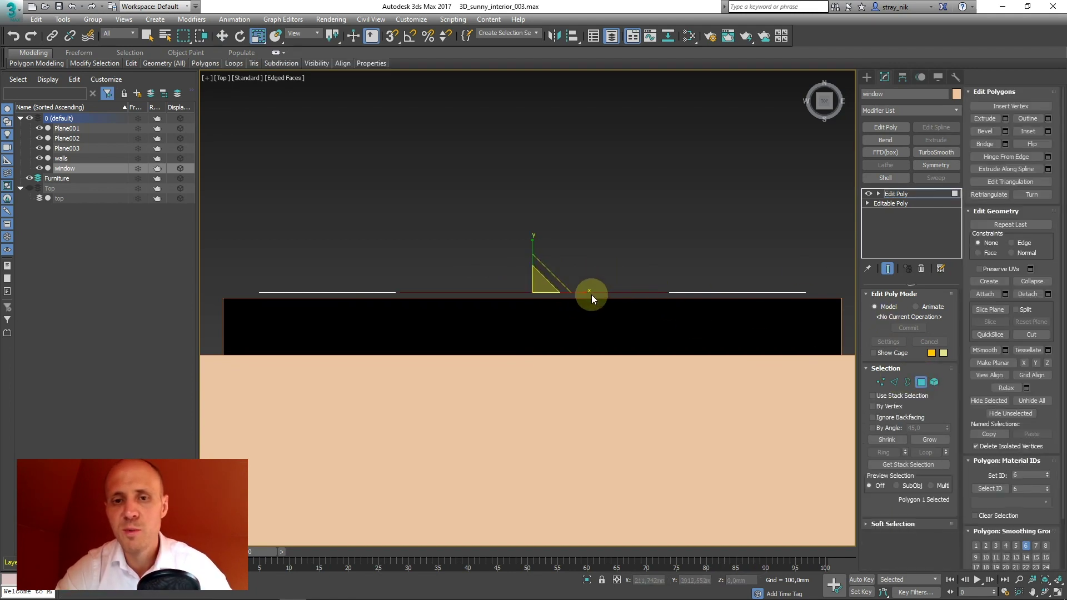
pyautogui.moveTo(583, 292); pyautogui.dragTo(587, 292)
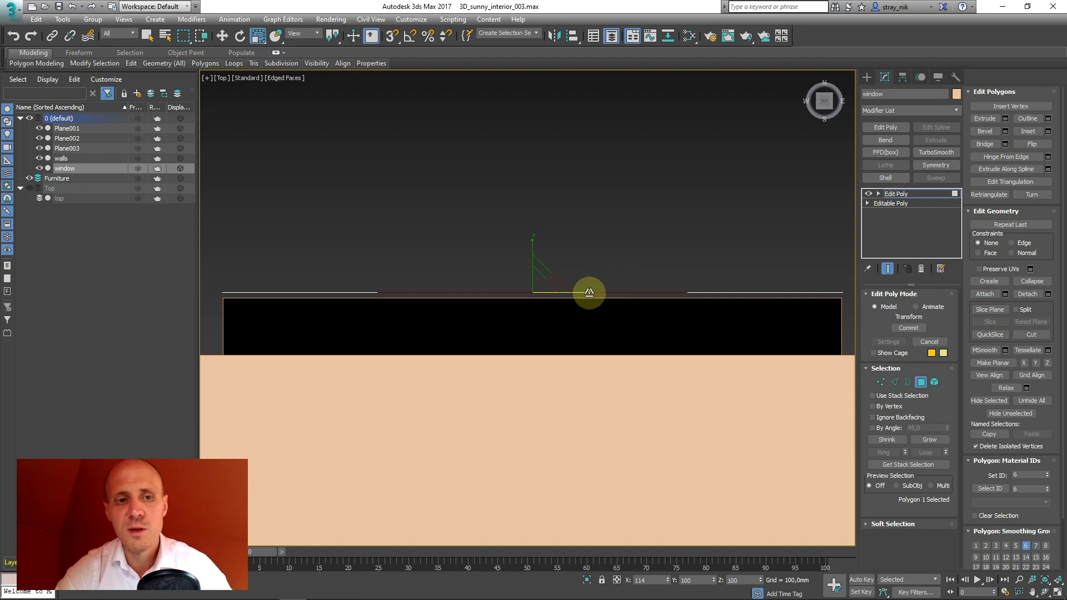
pyautogui.moveTo(589, 292); pyautogui.dragTo(589, 293)
pyautogui.moveTo(628, 257); pyautogui.dragTo(559, 251, button='middle')
pyautogui.scroll(7, 762, 285)
pyautogui.moveTo(830, 290); pyautogui.dragTo(736, 293, button='middle')
pyautogui.moveTo(806, 323); pyautogui.dragTo(673, 293, button='middle')
pyautogui.scroll(-7, 660, 293)
# Step: Return to object level and move the window panel away from the walls to about 4680 mm in Y
pyautogui.keyDown('alt'); pyautogui.moveTo(562, 256); pyautogui.dragTo(652, 218, button='middle'); pyautogui.keyUp('alt')
pyautogui.click(891, 195)
pyautogui.keyDown('alt'); pyautogui.moveTo(613, 272); pyautogui.dragTo(581, 280, button='middle'); pyautogui.keyUp('alt')
pyautogui.press('w')
pyautogui.moveTo(524, 315); pyautogui.dragTo(443, 373)
pyautogui.keyDown('alt'); pyautogui.moveTo(433, 327); pyautogui.dragTo(513, 223, button='middle'); pyautogui.keyUp('alt')
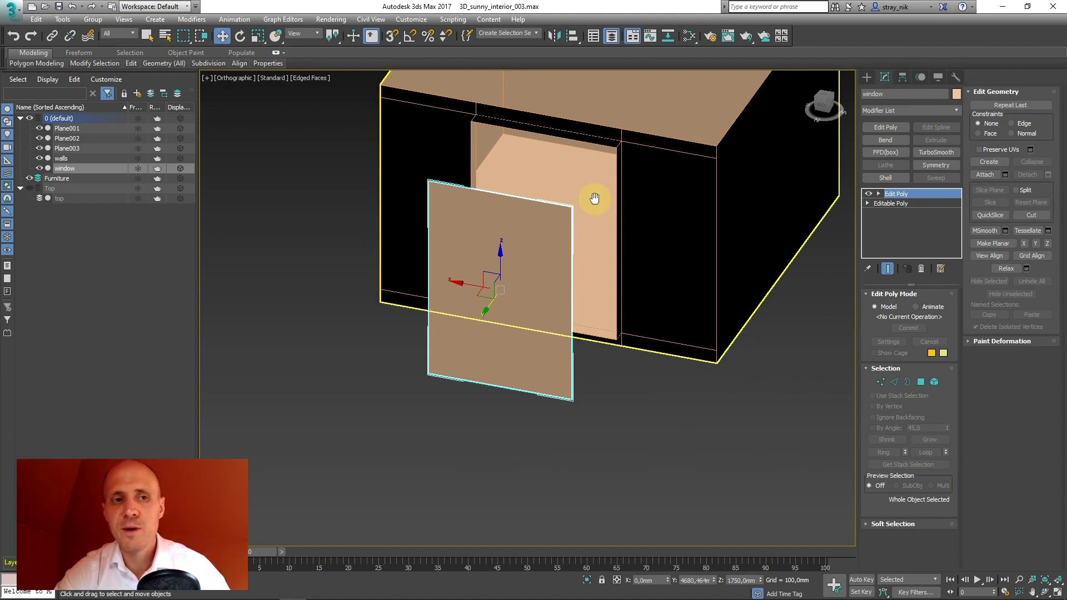
# Step: Try isolating the window panel from the rest of the scene and ending the isolation, several times over
pyautogui.moveTo(701, 177); pyautogui.dragTo(548, 233, button='middle')
pyautogui.scroll(-2, 549, 233)
pyautogui.scroll(-1, 556, 222)
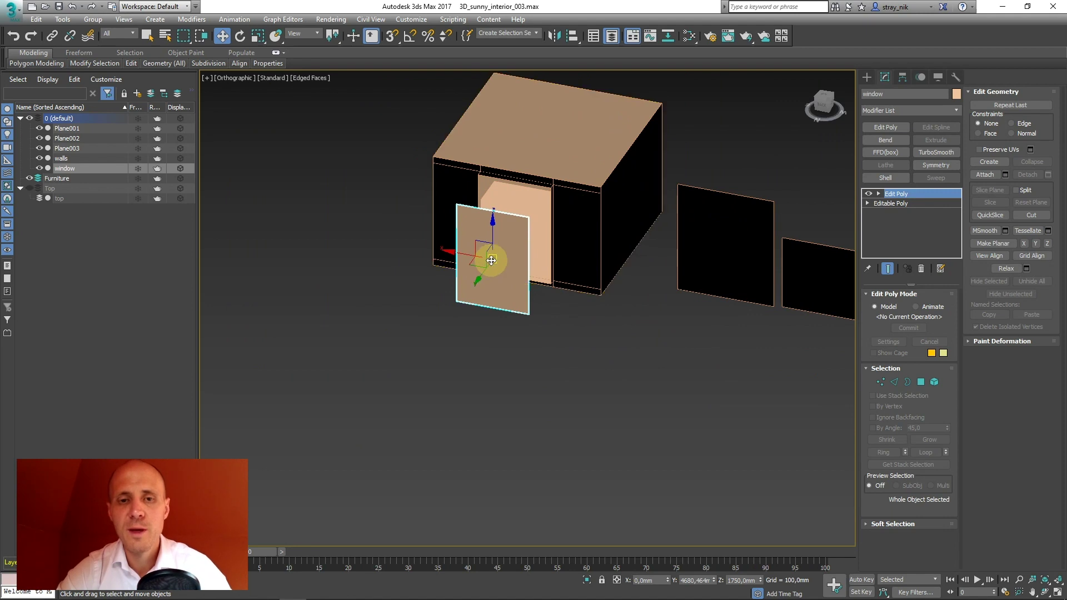
pyautogui.scroll(5, 500, 250)
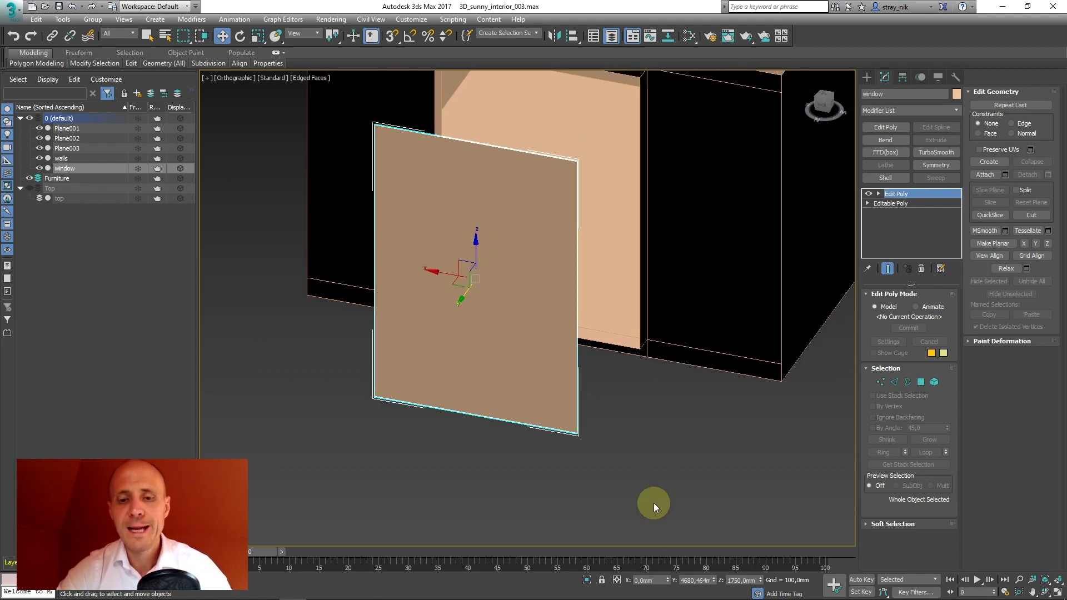
pyautogui.click(603, 581)
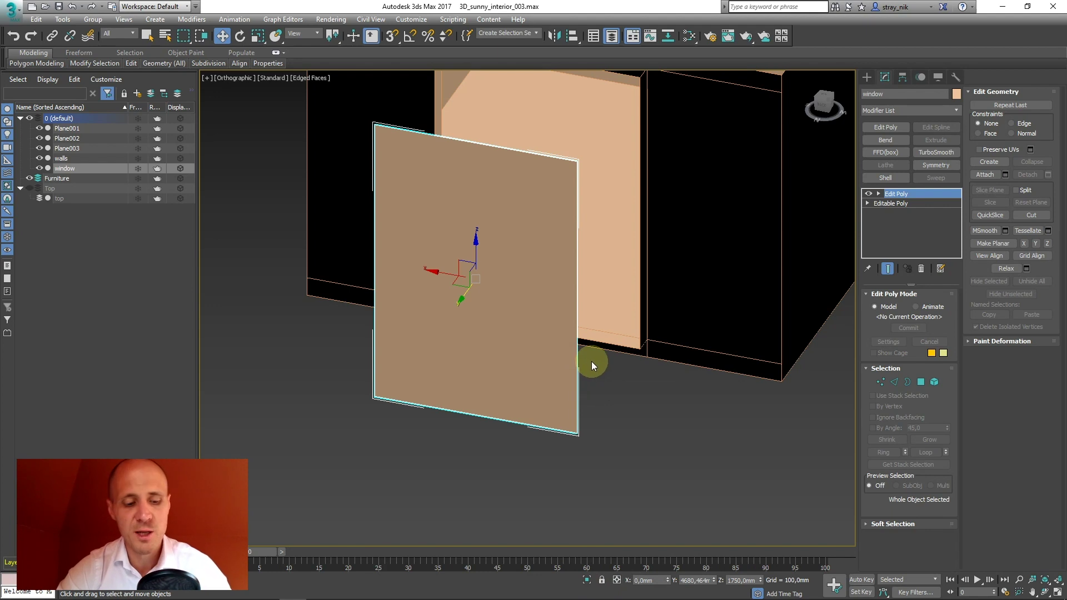
pyautogui.hotkey('alt', 'q')
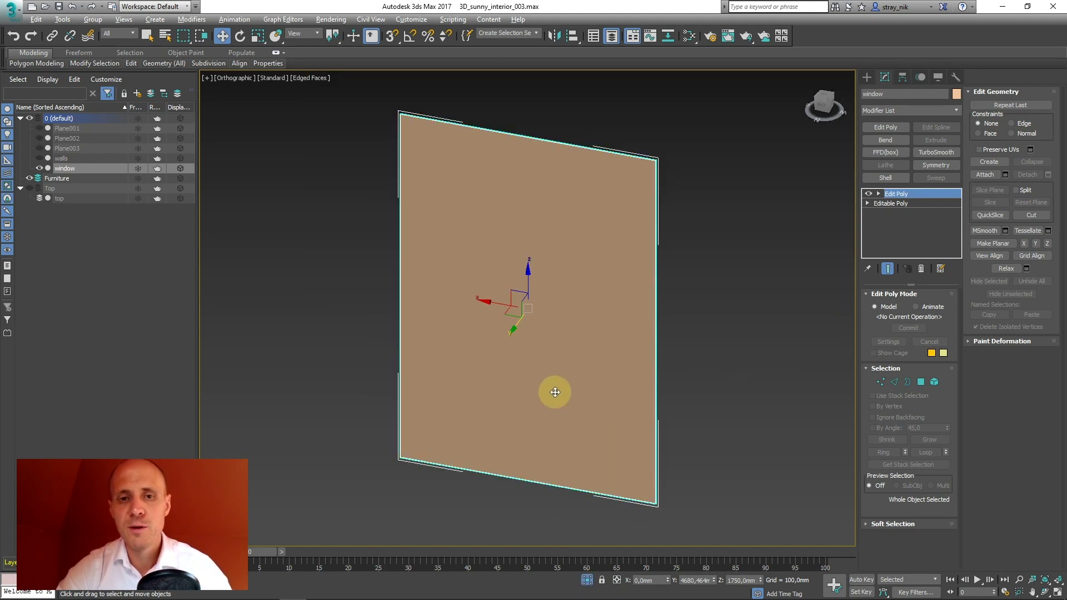
pyautogui.click(587, 580)
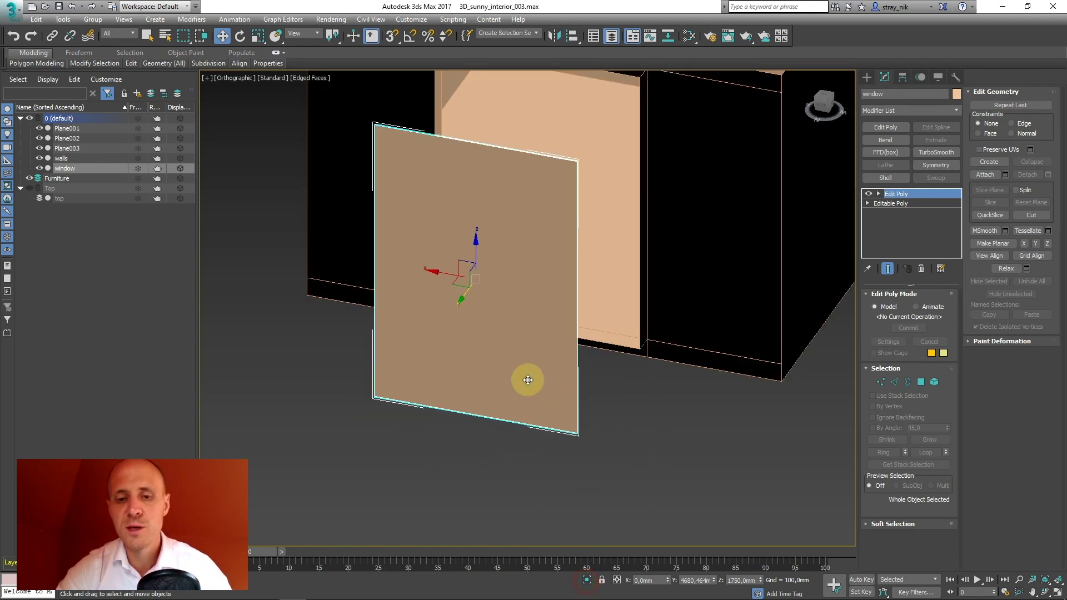
pyautogui.click(586, 580)
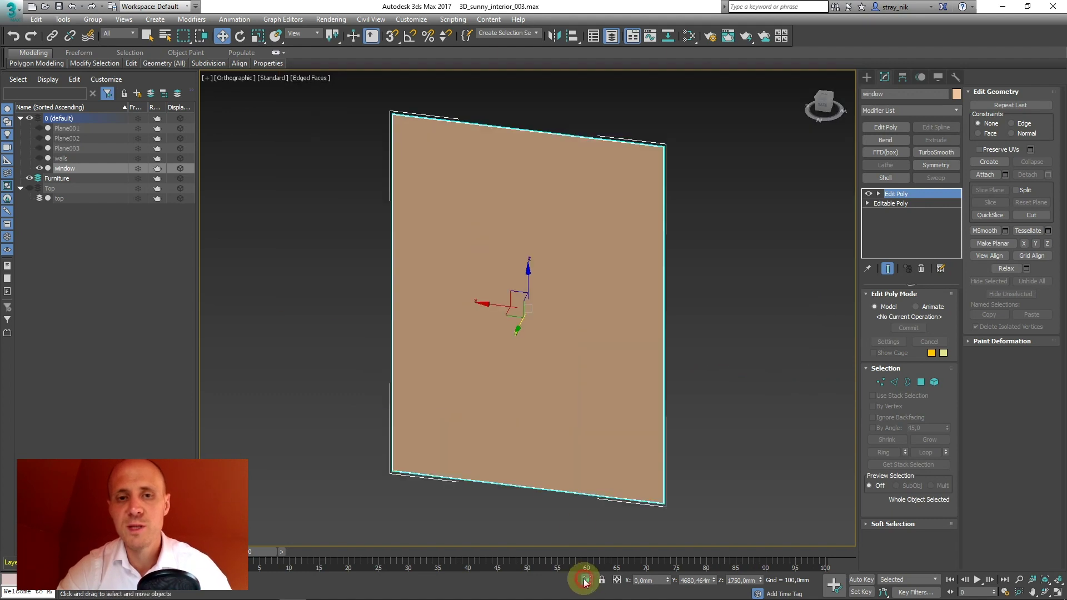
pyautogui.moveTo(582, 339); pyautogui.dragTo(548, 313, button='middle')
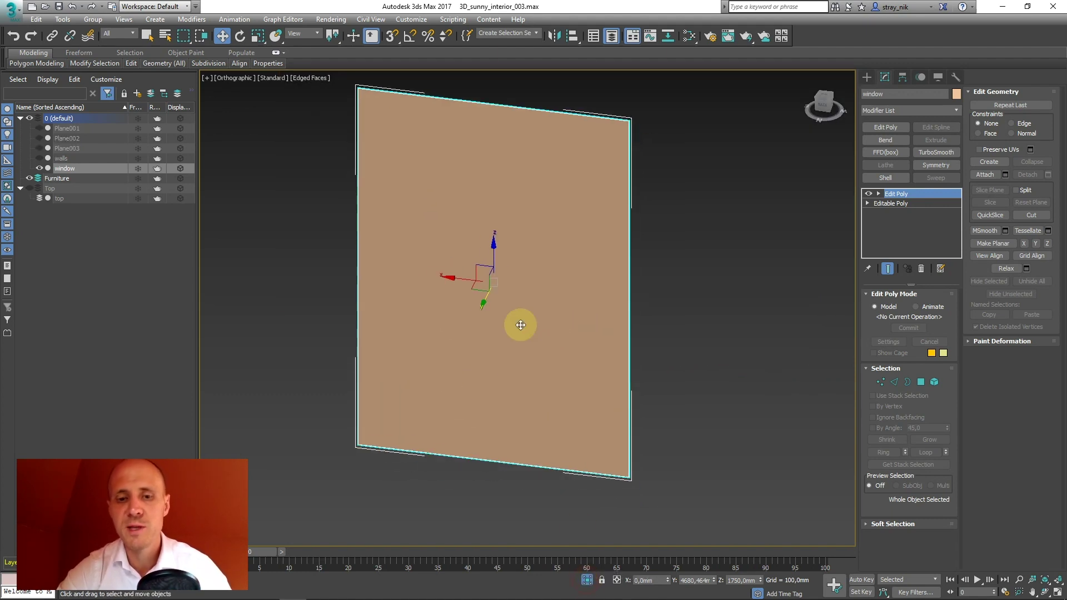
pyautogui.click(587, 579)
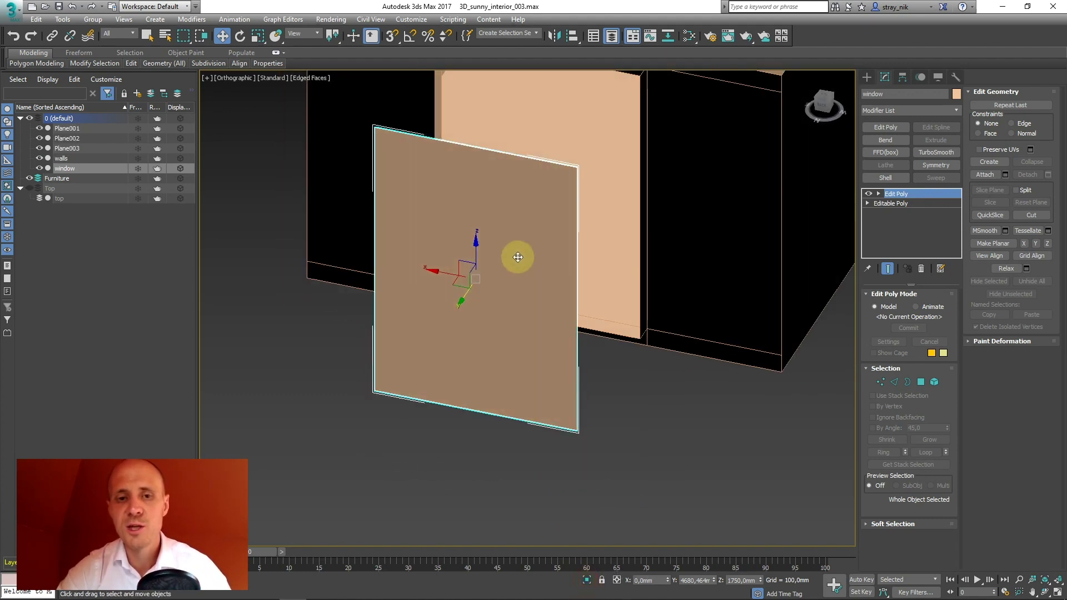
pyautogui.hotkey('alt', 'q')
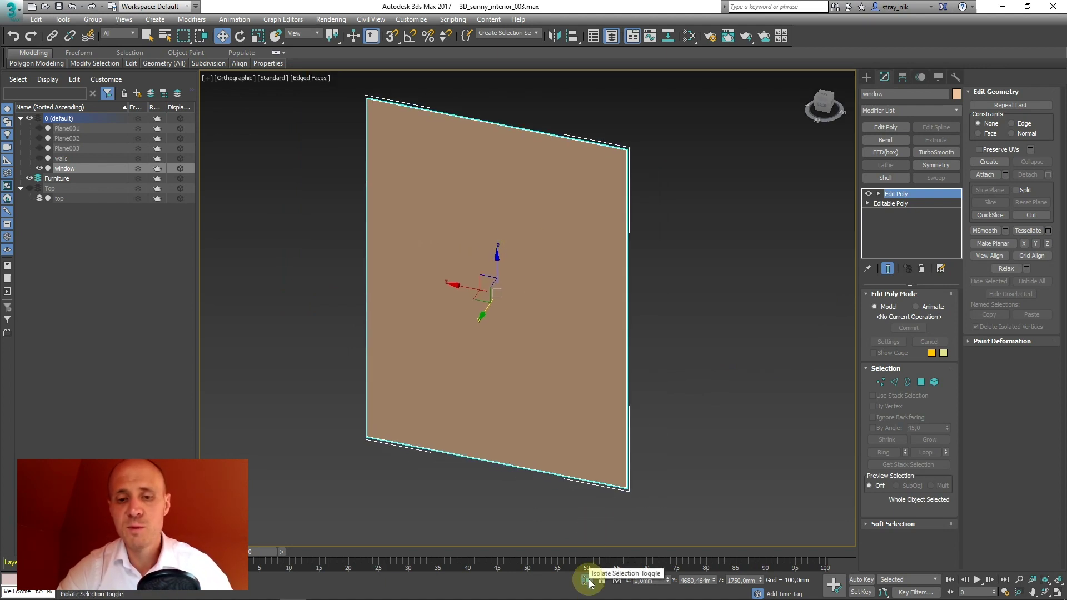
pyautogui.moveTo(599, 434); pyautogui.dragTo(628, 449, button='middle')
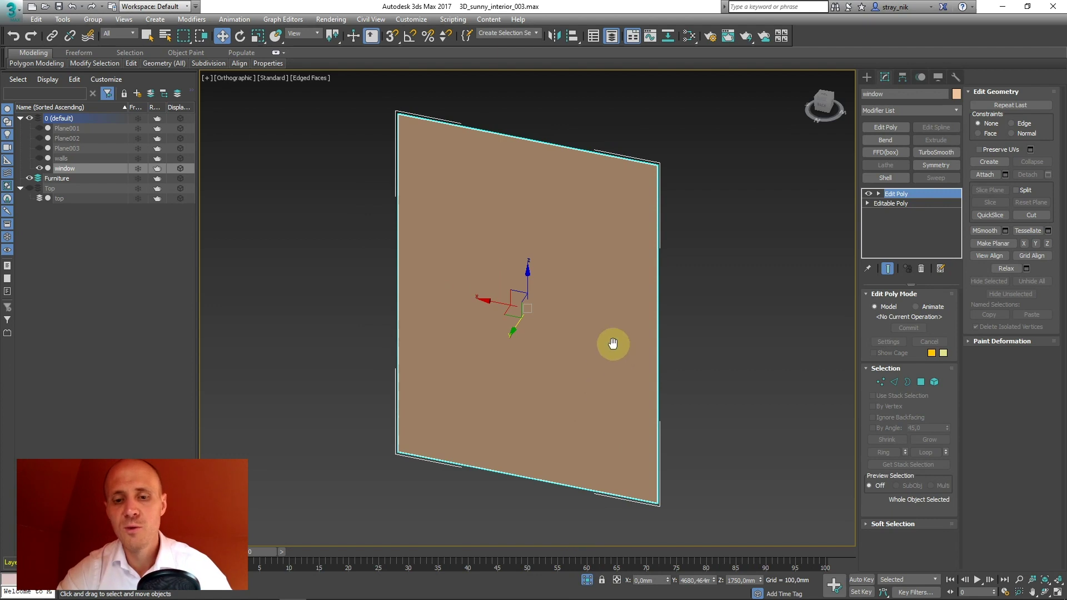
pyautogui.moveTo(613, 345); pyautogui.dragTo(597, 327, button='middle')
pyautogui.click(590, 581)
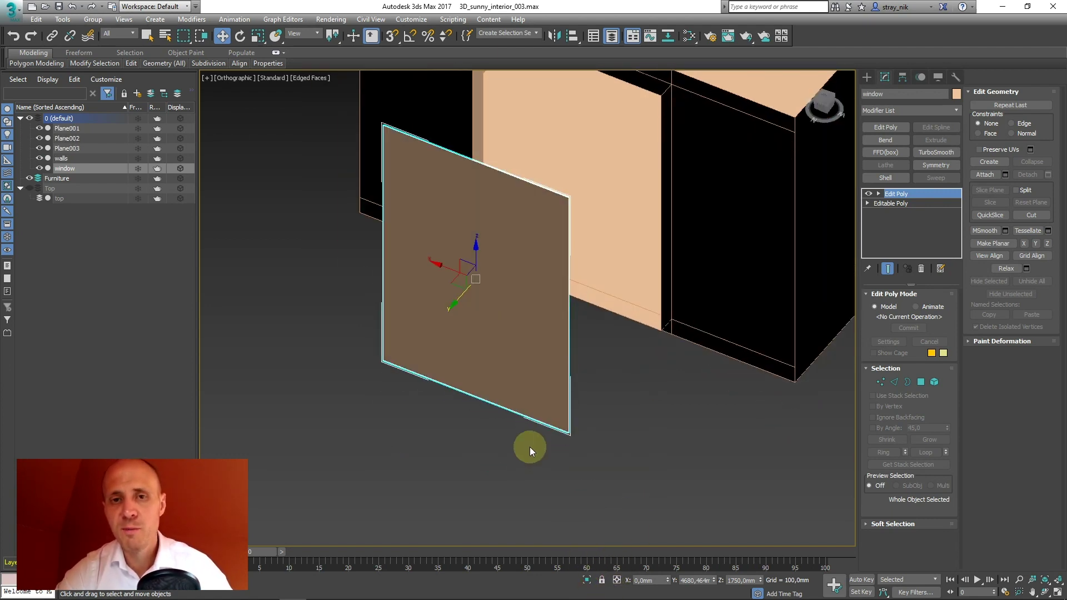
# Step: Isolate the window panel and display it in the Front view
pyautogui.keyDown('alt'); pyautogui.moveTo(564, 277); pyautogui.dragTo(536, 330, button='middle'); pyautogui.keyUp('alt')
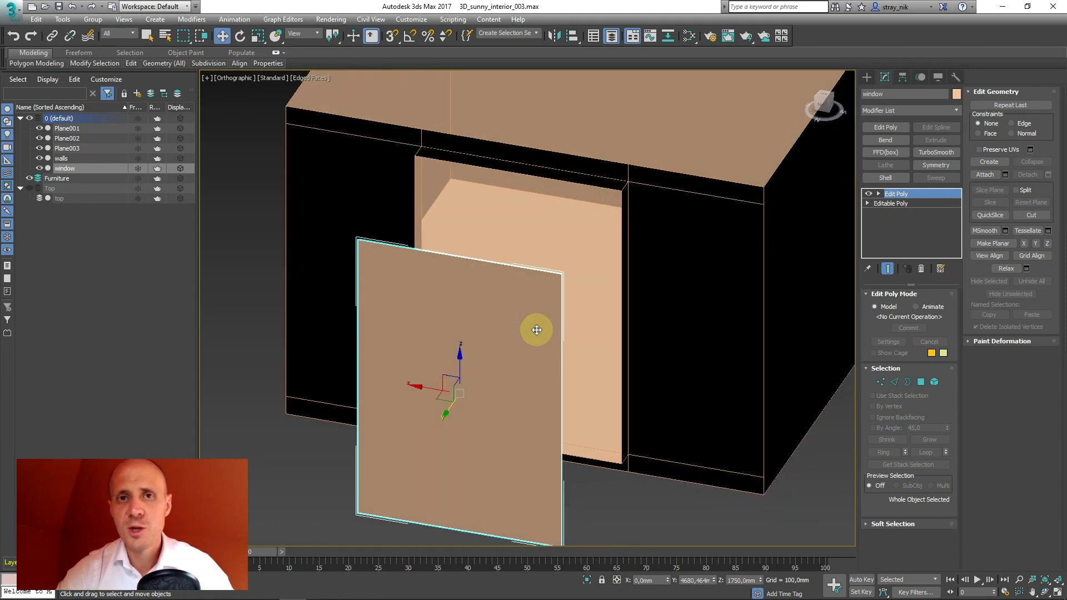
pyautogui.keyDown('alt'); pyautogui.moveTo(545, 309); pyautogui.dragTo(507, 209, button='middle'); pyautogui.keyUp('alt')
pyautogui.hotkey('alt', 'q')
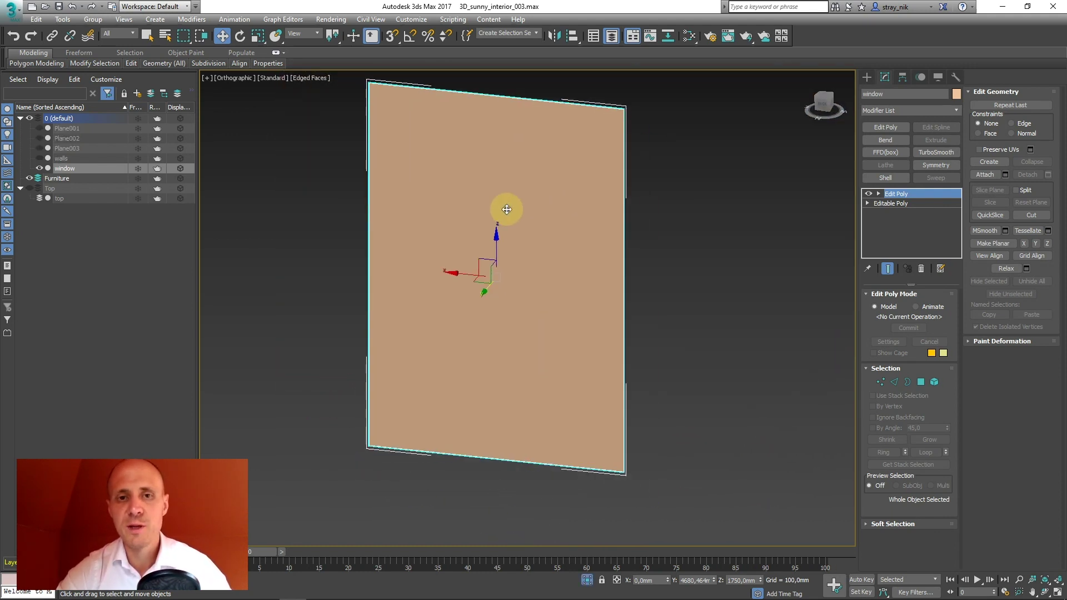
pyautogui.press('f')
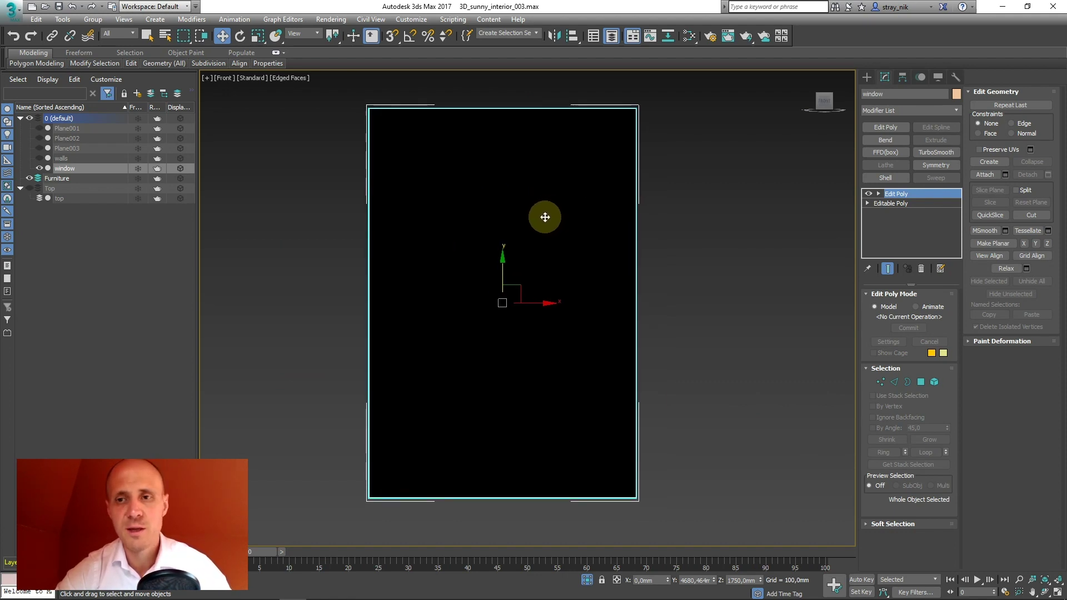
pyautogui.moveTo(545, 218); pyautogui.dragTo(556, 208, button='middle')
# Step: Connect the window panel's upper and lower edges with 2 segments, checking the window's divisions in the Photoshop reference
pyautogui.click(894, 383)
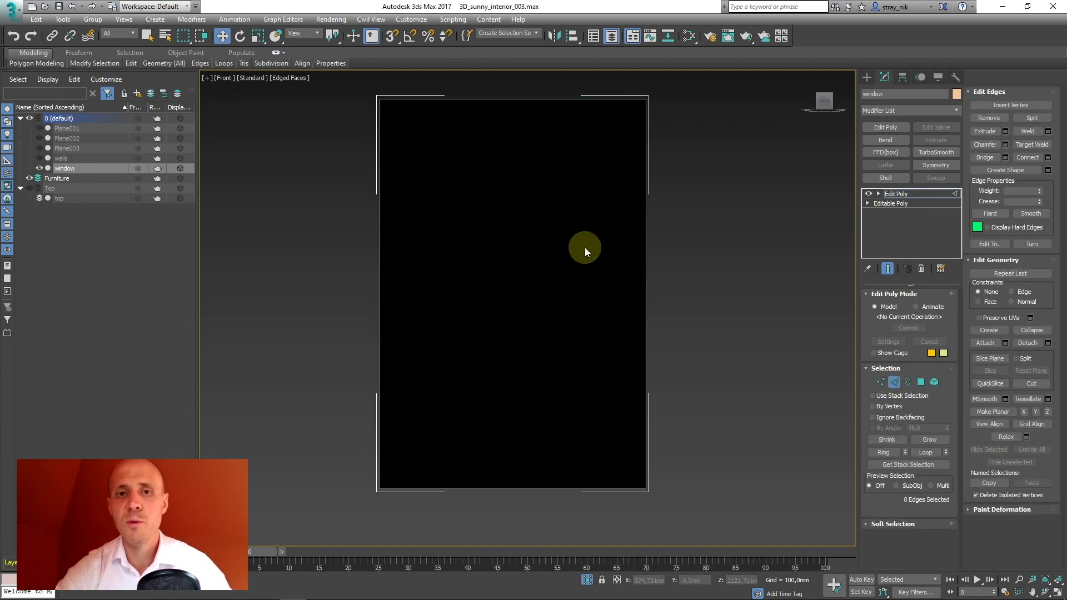
pyautogui.moveTo(501, 441); pyautogui.dragTo(500, 508)
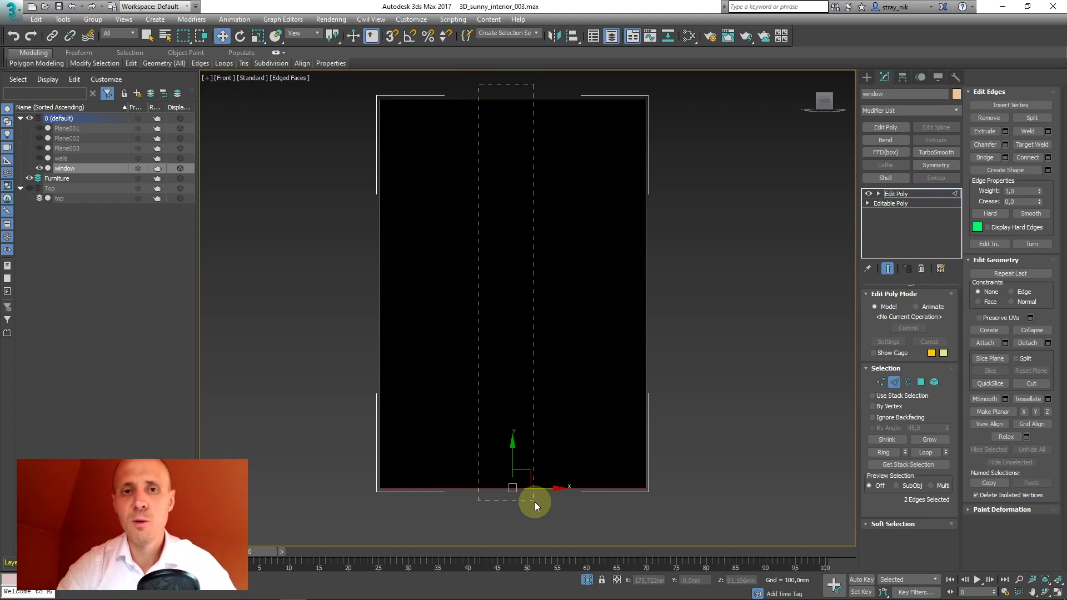
pyautogui.moveTo(535, 502); pyautogui.dragTo(530, 500)
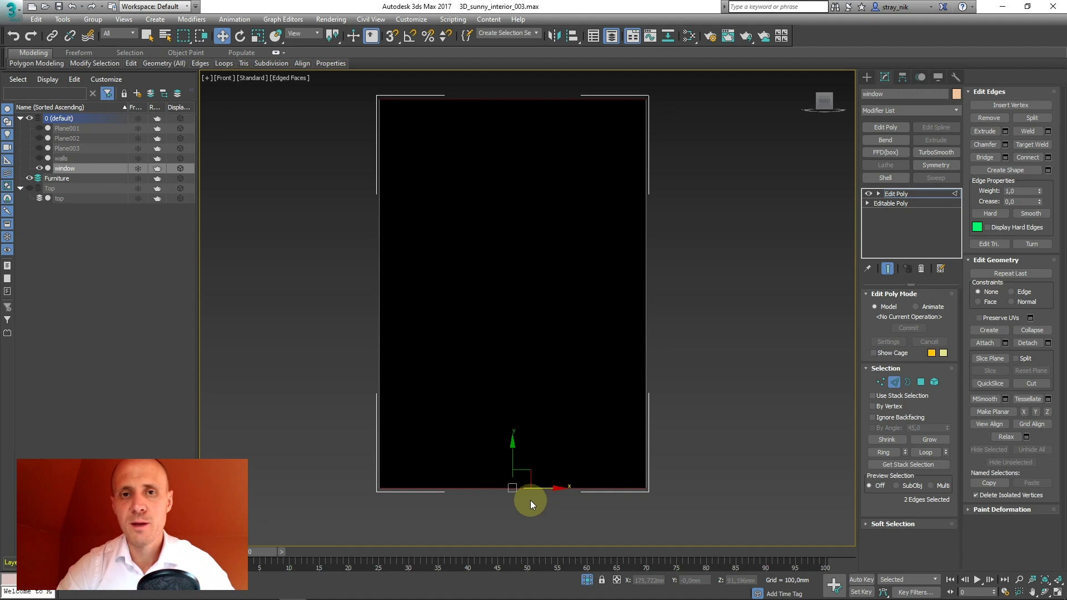
pyautogui.click(1048, 157)
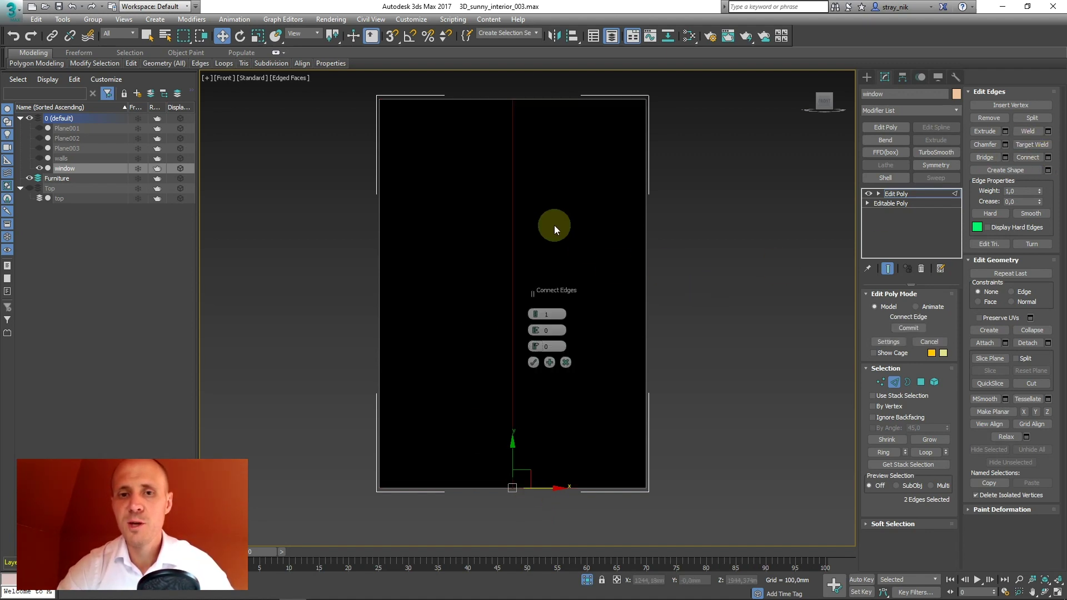
pyautogui.moveTo(534, 315); pyautogui.dragTo(529, 305)
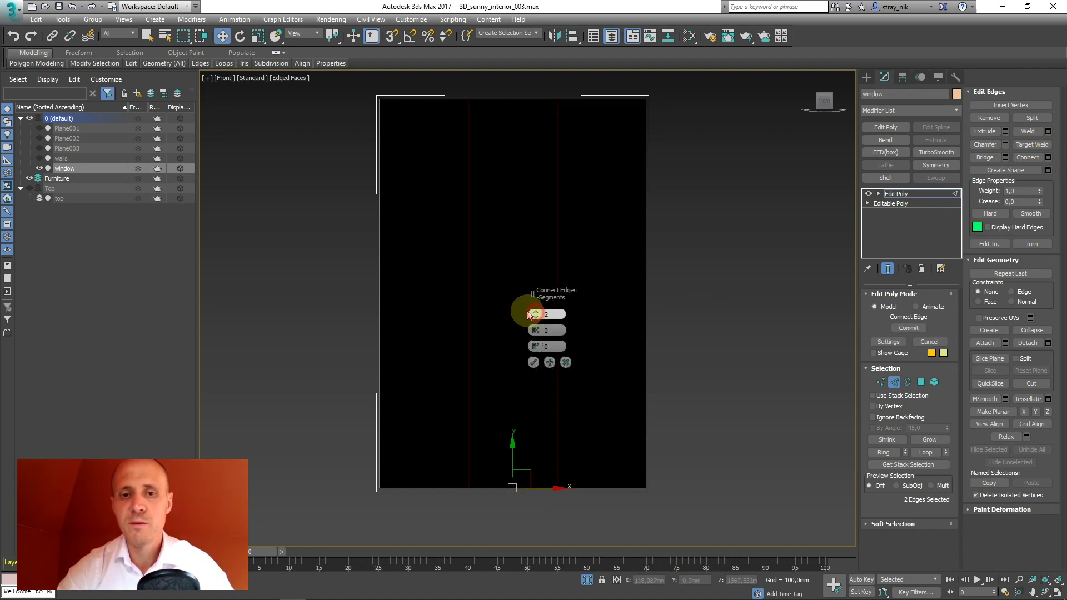
pyautogui.hotkey('alt', 'Tab')
pyautogui.click(544, 223)
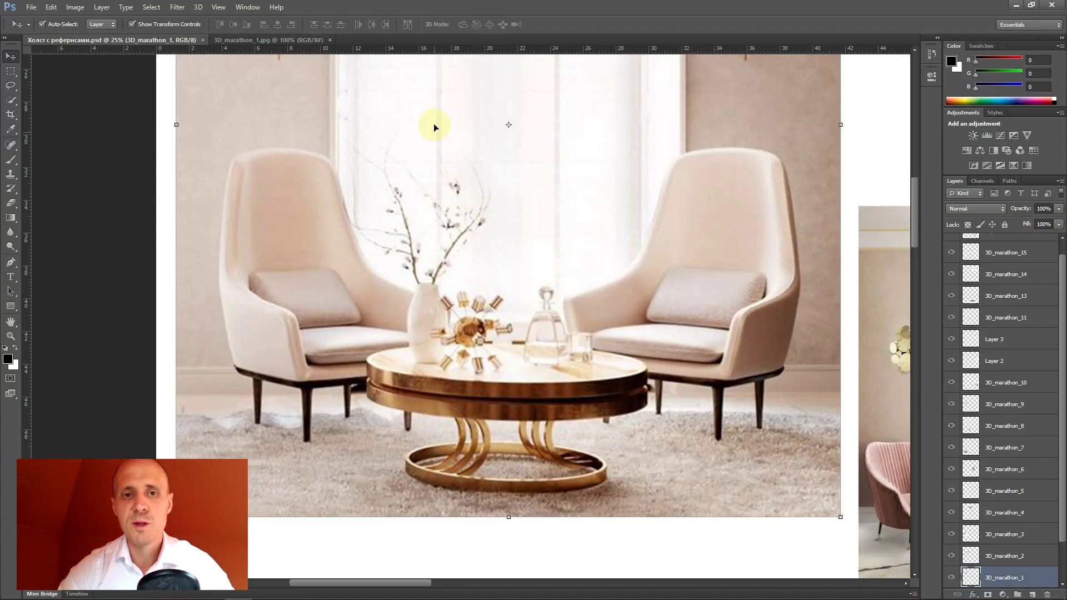
pyautogui.hotkey('alt', 'Tab')
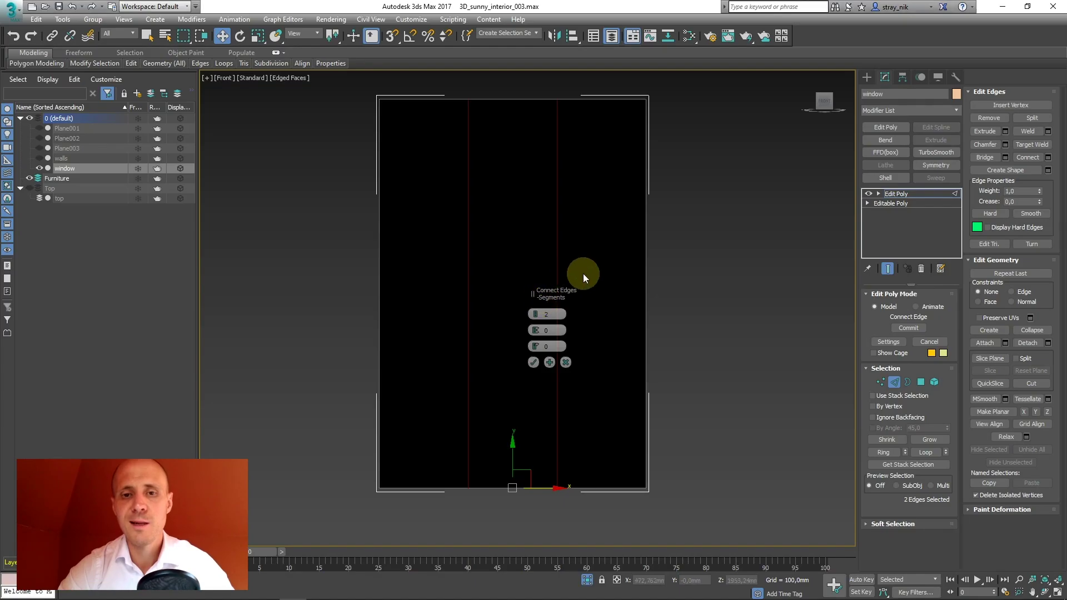
pyautogui.click(533, 362)
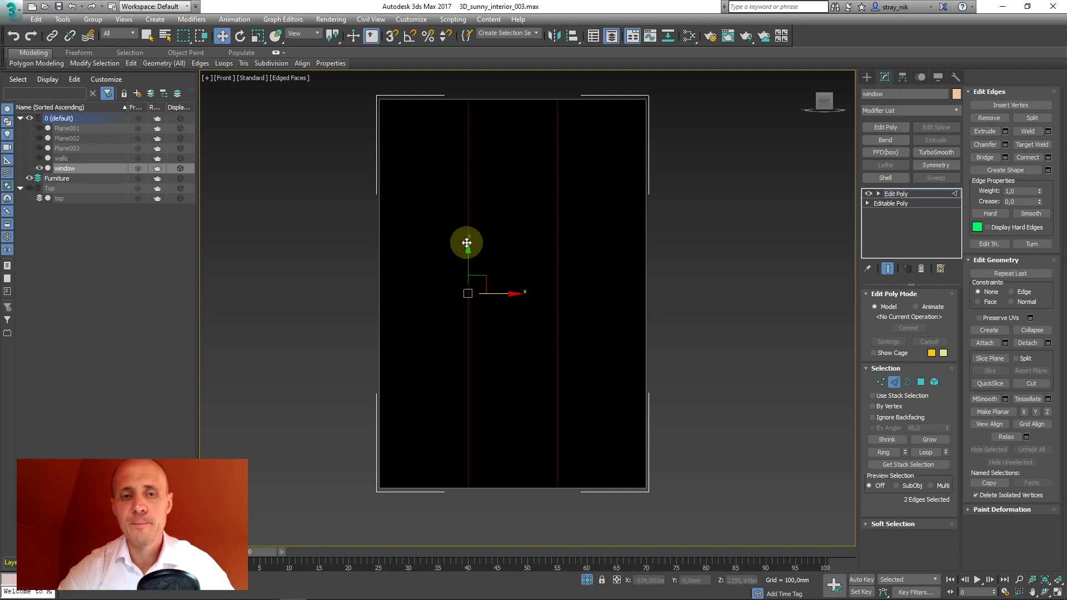
# Step: Inset the window panel's three selected polygons as a group by 30 mm
pyautogui.moveTo(469, 241); pyautogui.dragTo(465, 250, button='middle')
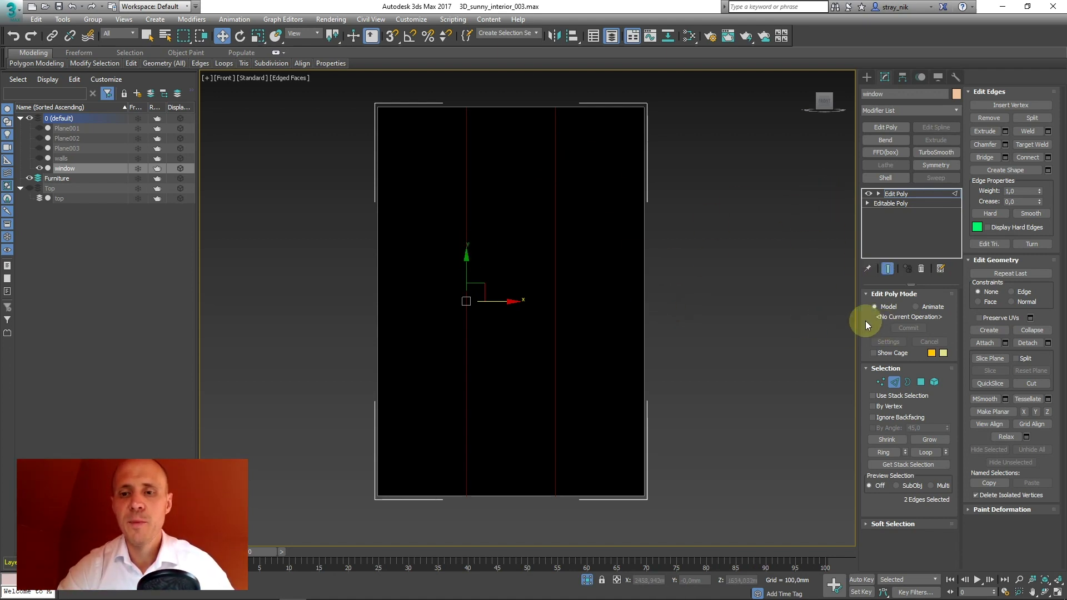
pyautogui.keyDown('ctrl'); pyautogui.click(923, 382); pyautogui.keyUp('ctrl')
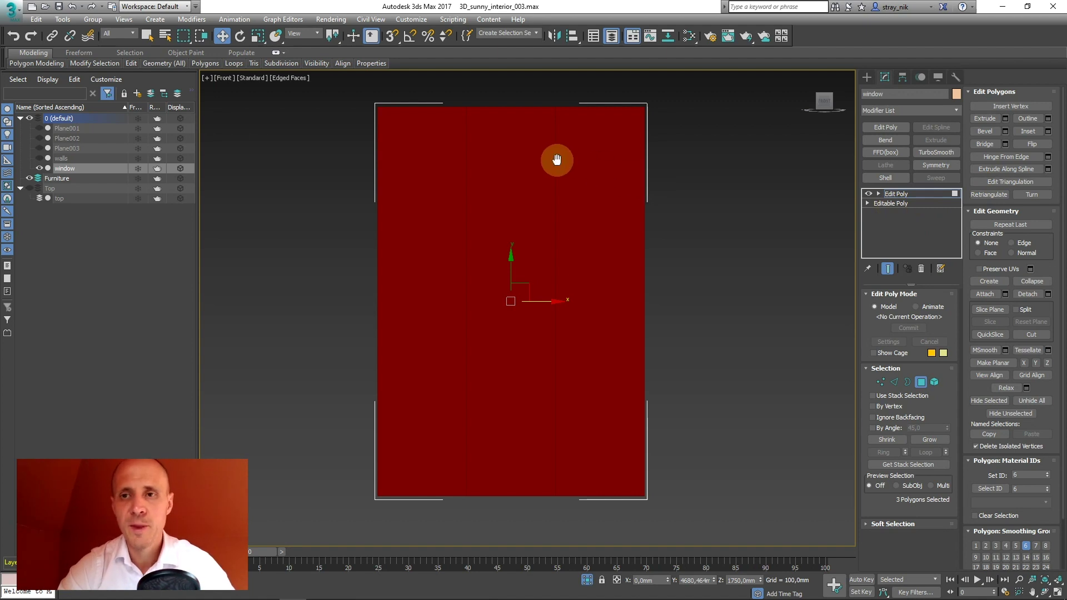
pyautogui.moveTo(565, 161); pyautogui.dragTo(546, 155, button='middle')
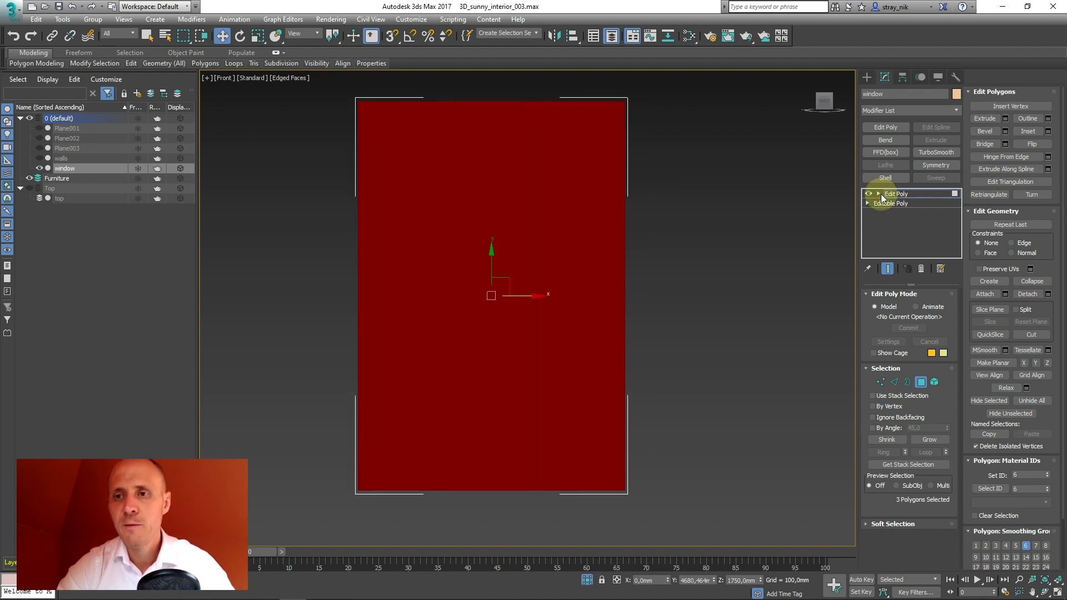
pyautogui.click(1047, 132)
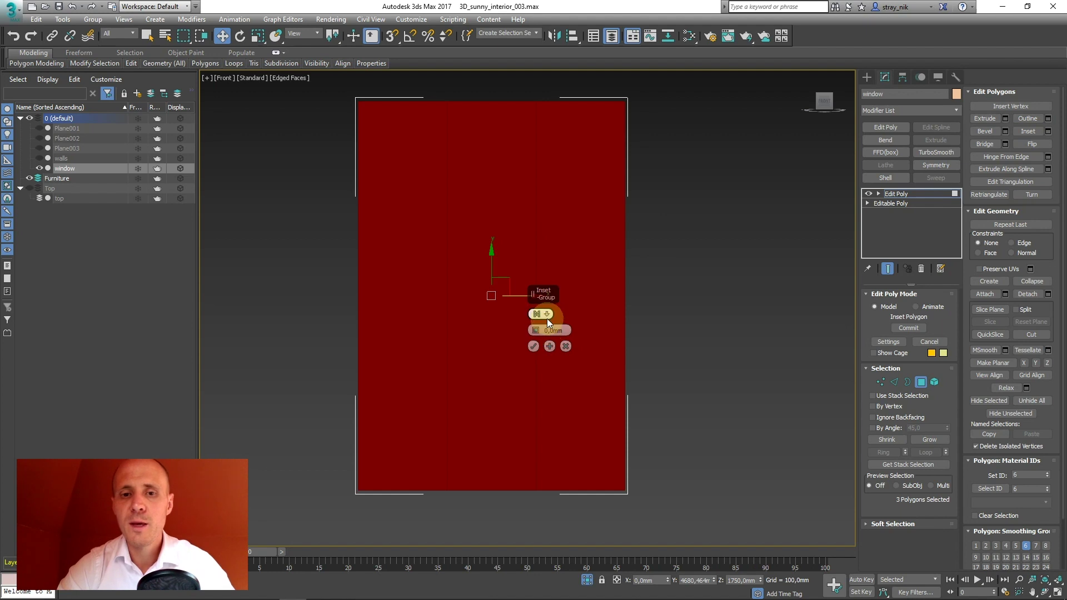
pyautogui.moveTo(537, 330); pyautogui.dragTo(534, 329)
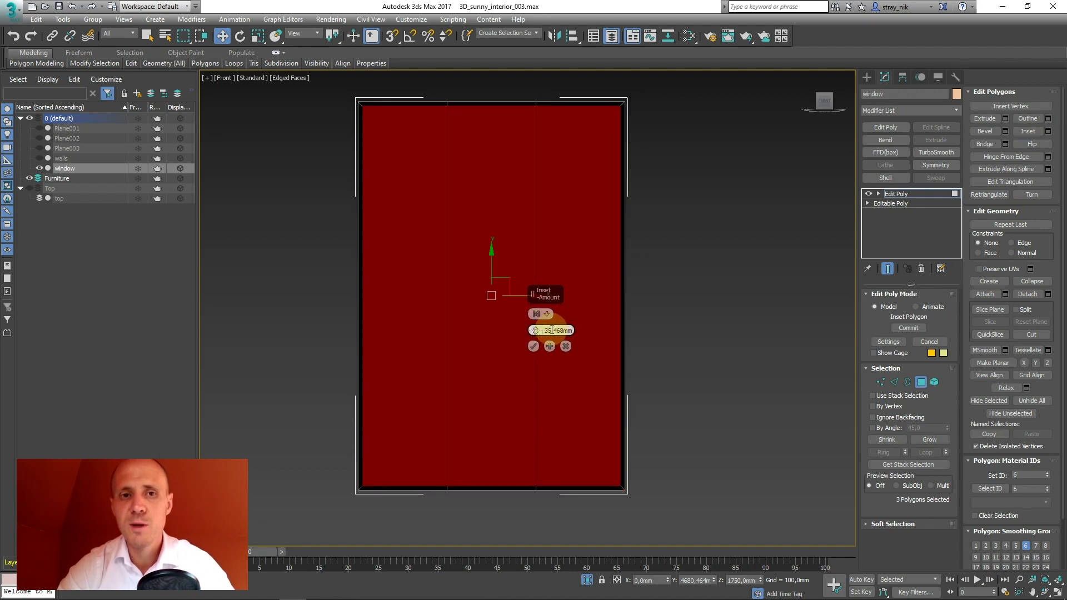
pyautogui.moveTo(545, 330); pyautogui.dragTo(587, 330)
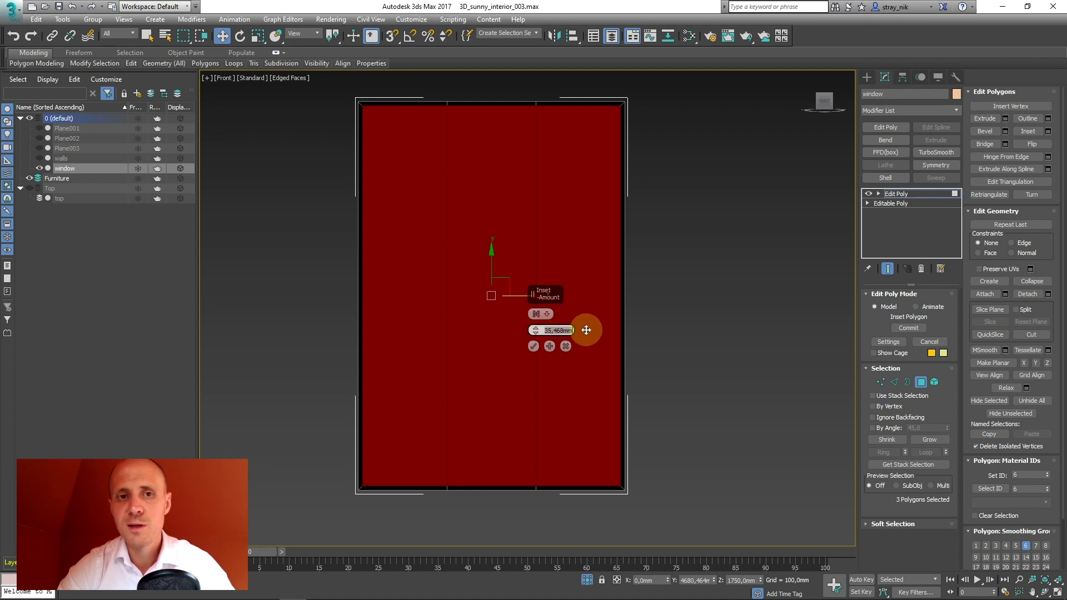
pyautogui.write('30')
pyautogui.press('Return')
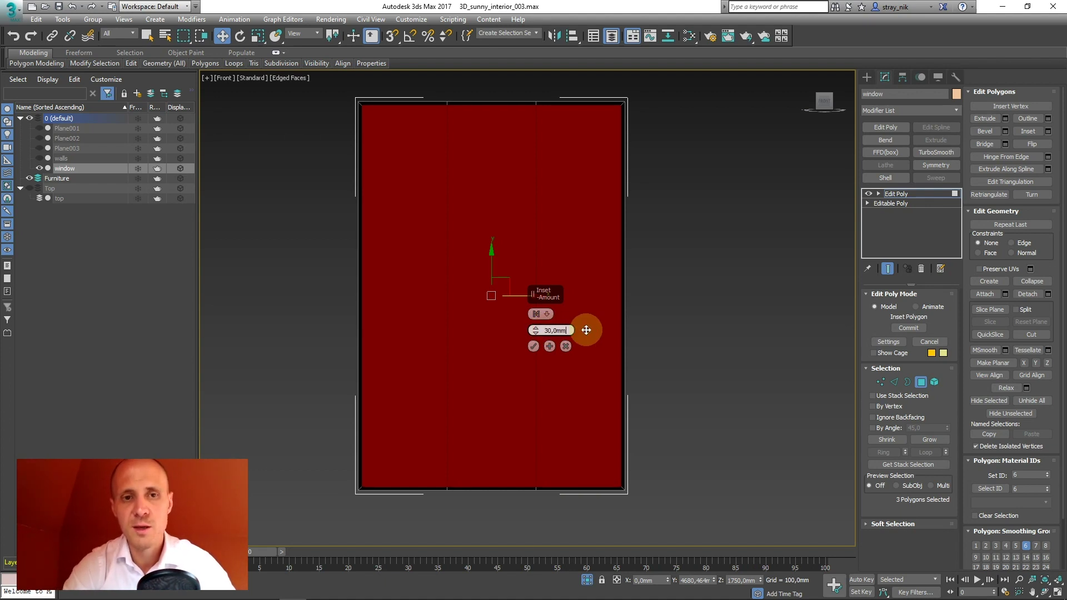
pyautogui.click(532, 347)
pyautogui.moveTo(469, 278); pyautogui.dragTo(485, 270, button='middle')
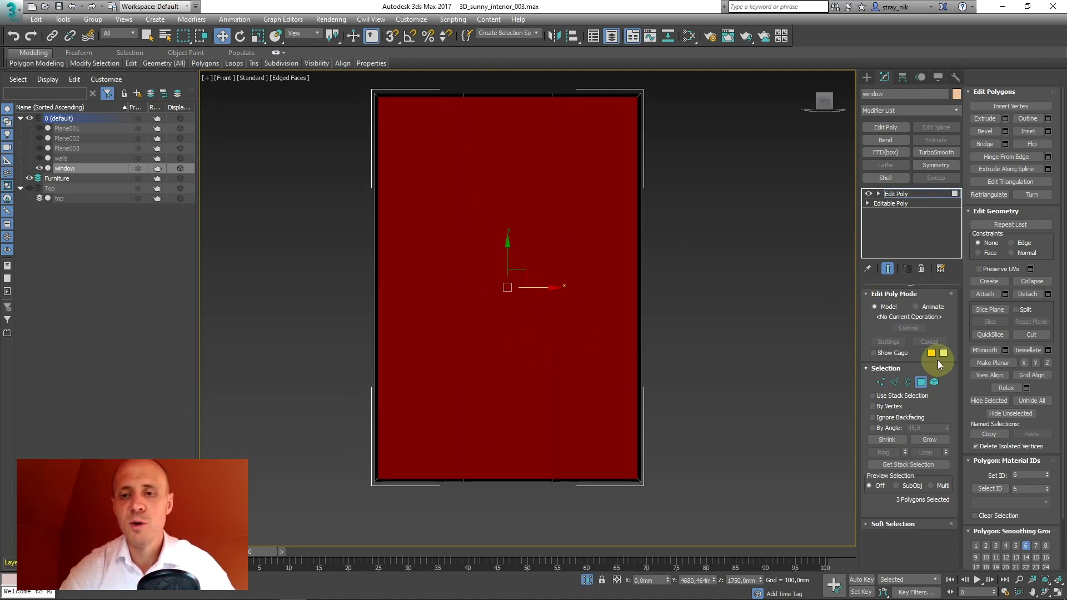
# Step: Return to the two vertical division edges and add their short continuations at the panel's upper border to the selection
pyautogui.click(894, 382)
pyautogui.scroll(4, 461, 98)
pyautogui.moveTo(461, 98); pyautogui.dragTo(312, 143, button='middle')
pyautogui.keyDown('ctrl'); pyautogui.click(464, 127); pyautogui.keyUp('ctrl')
pyautogui.keyDown('ctrl'); pyautogui.click(624, 133); pyautogui.keyUp('ctrl')
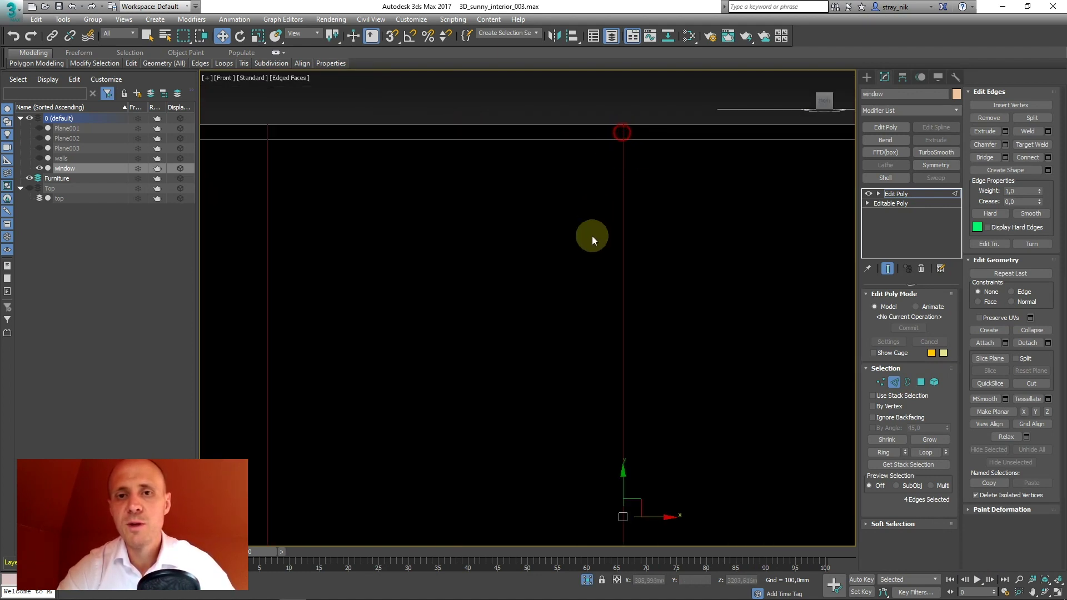
# Step: Add the short continuations of both vertical divisions at the panel's lower border to the edge selection
pyautogui.scroll(-4, 593, 281)
pyautogui.moveTo(594, 297); pyautogui.dragTo(559, 200, button='middle')
pyautogui.scroll(-3, 559, 200)
pyautogui.moveTo(544, 315); pyautogui.dragTo(521, 181, button='middle')
pyautogui.scroll(7, 507, 182)
pyautogui.scroll(3, 527, 142)
pyautogui.moveTo(527, 142); pyautogui.dragTo(494, 260, button='middle')
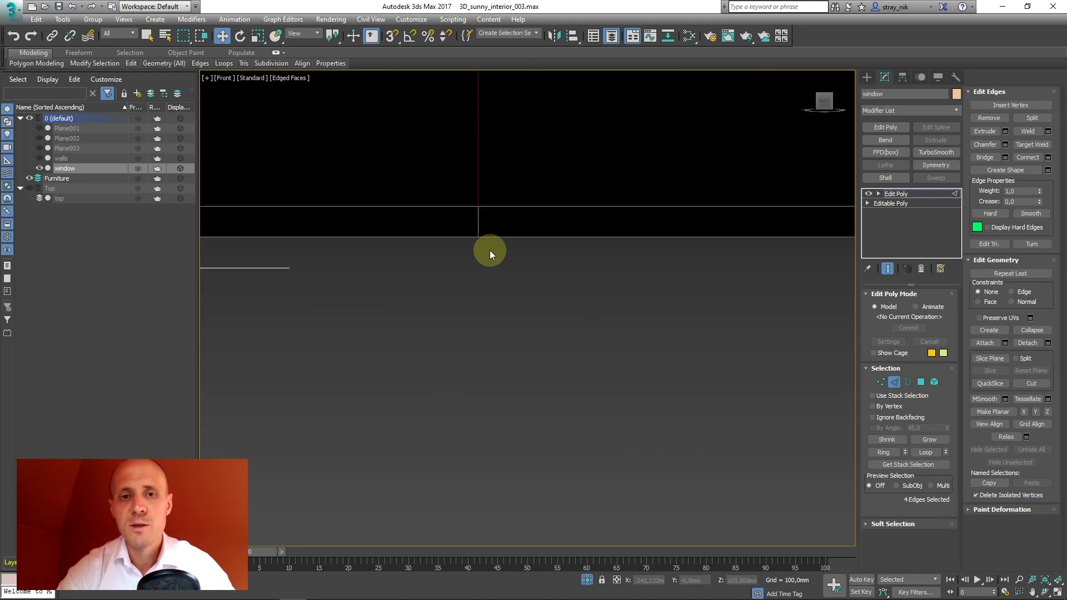
pyautogui.keyDown('ctrl'); pyautogui.click(476, 221); pyautogui.keyUp('ctrl')
pyautogui.scroll(1, 684, 192)
pyautogui.moveTo(684, 192); pyautogui.dragTo(391, 218, button='middle')
pyautogui.moveTo(767, 243); pyautogui.dragTo(413, 235, button='middle')
pyautogui.scroll(-5, 705, 238)
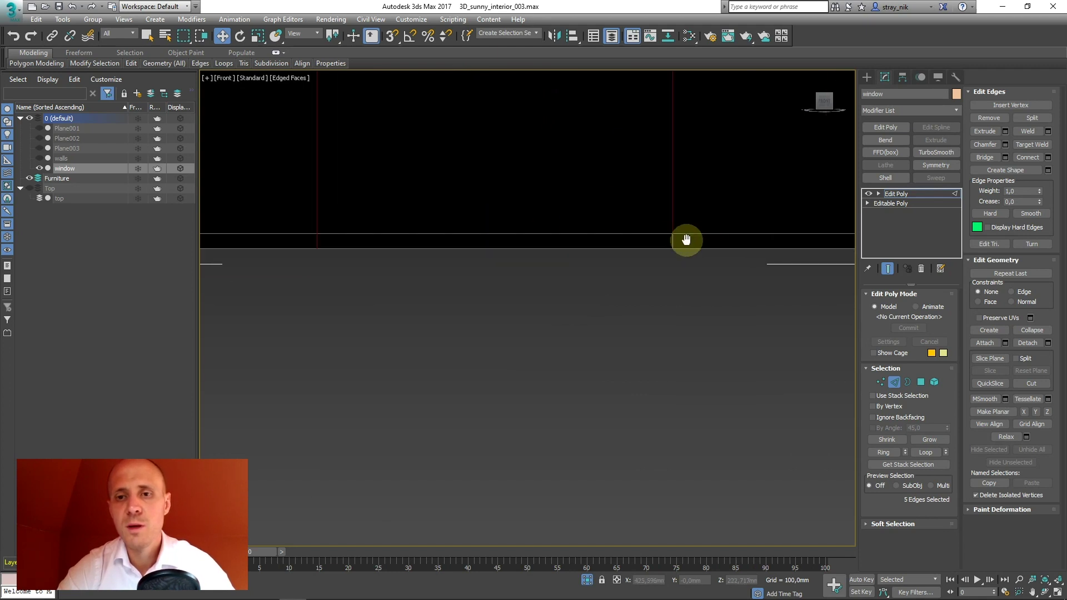
pyautogui.keyDown('ctrl'); pyautogui.click(610, 241); pyautogui.keyUp('ctrl')
pyautogui.scroll(-3, 601, 292)
pyautogui.scroll(-3, 602, 291)
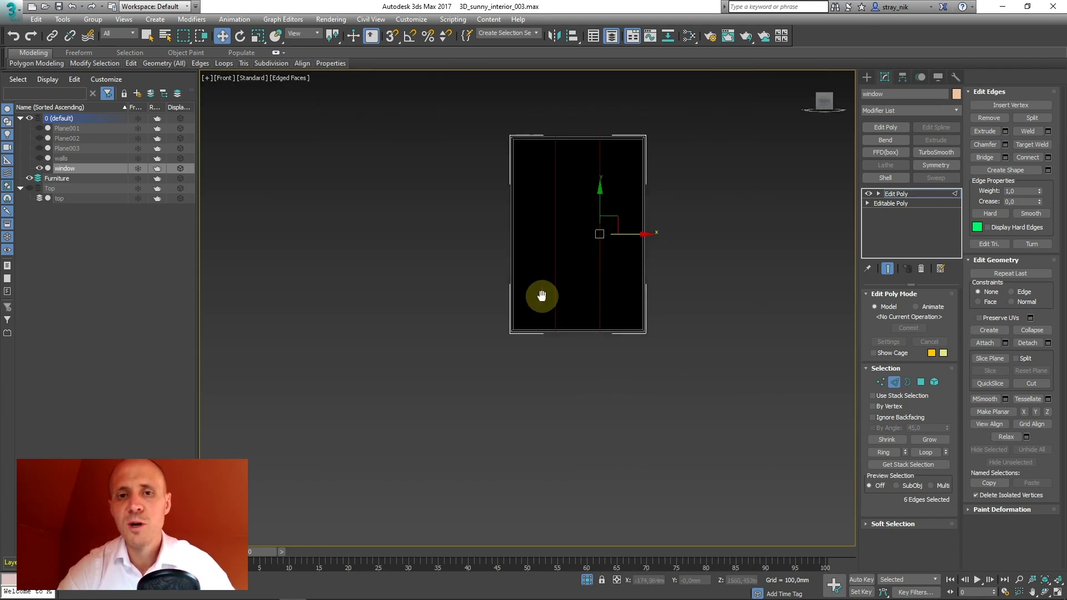
pyautogui.scroll(3, 535, 283)
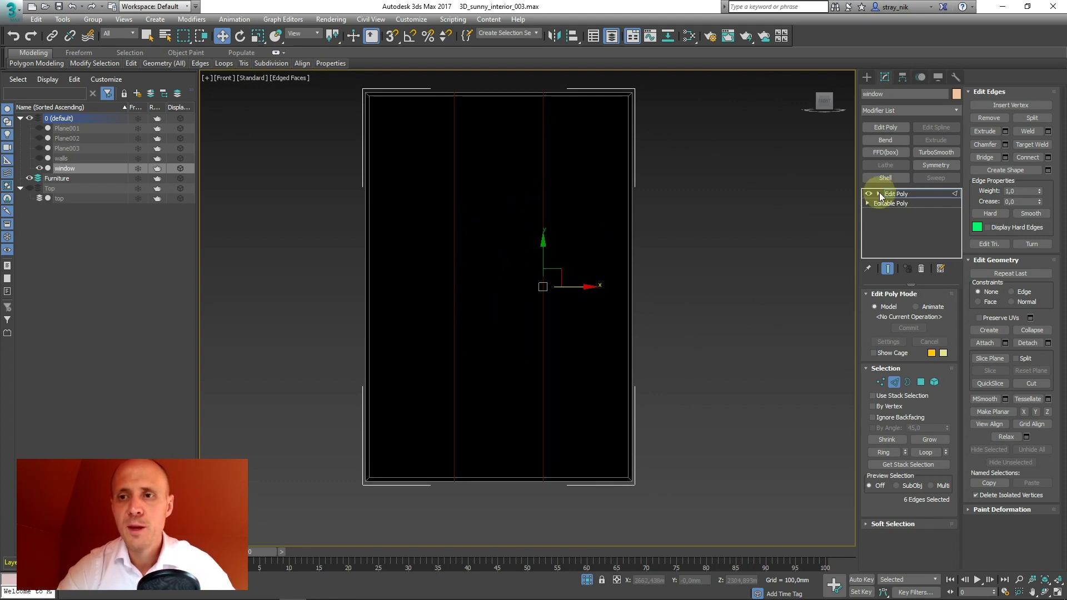
# Step: Chamfer the two selected vertical division lines by 15 mm with 1 segment
pyautogui.click(1006, 146)
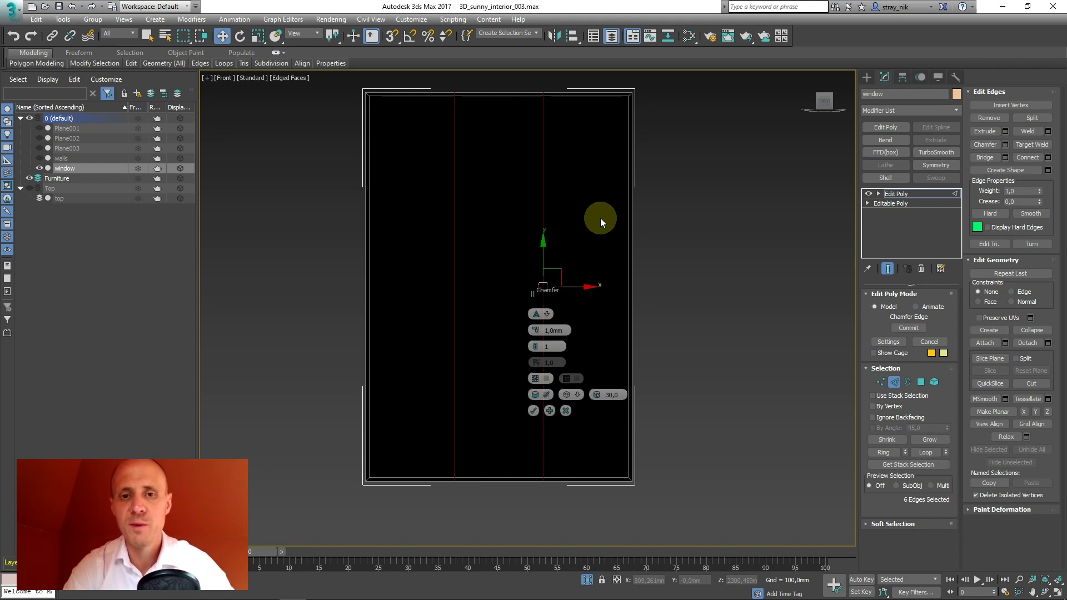
pyautogui.click(562, 331)
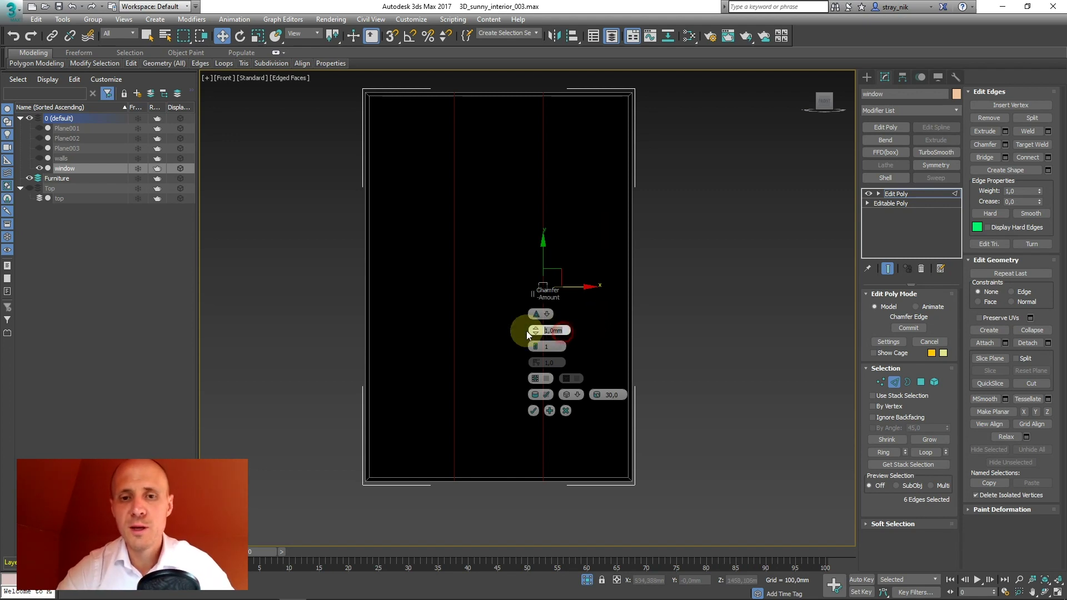
pyautogui.write('15')
pyautogui.press('Return')
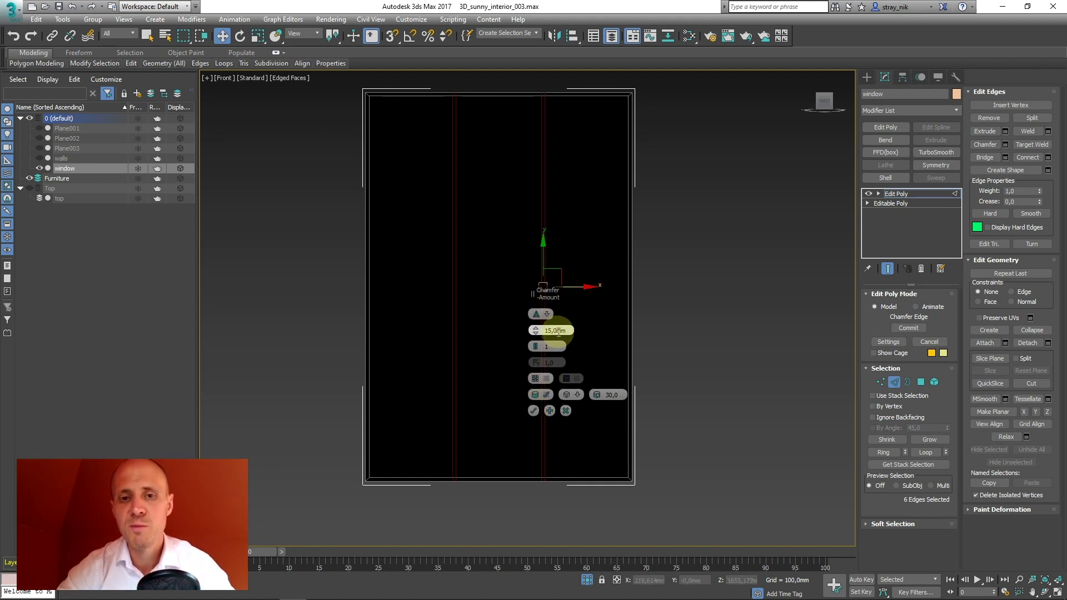
pyautogui.click(534, 410)
# Step: Select all the vertical edges across the window panel and connect them with 6 segments
pyautogui.moveTo(312, 230); pyautogui.dragTo(689, 314)
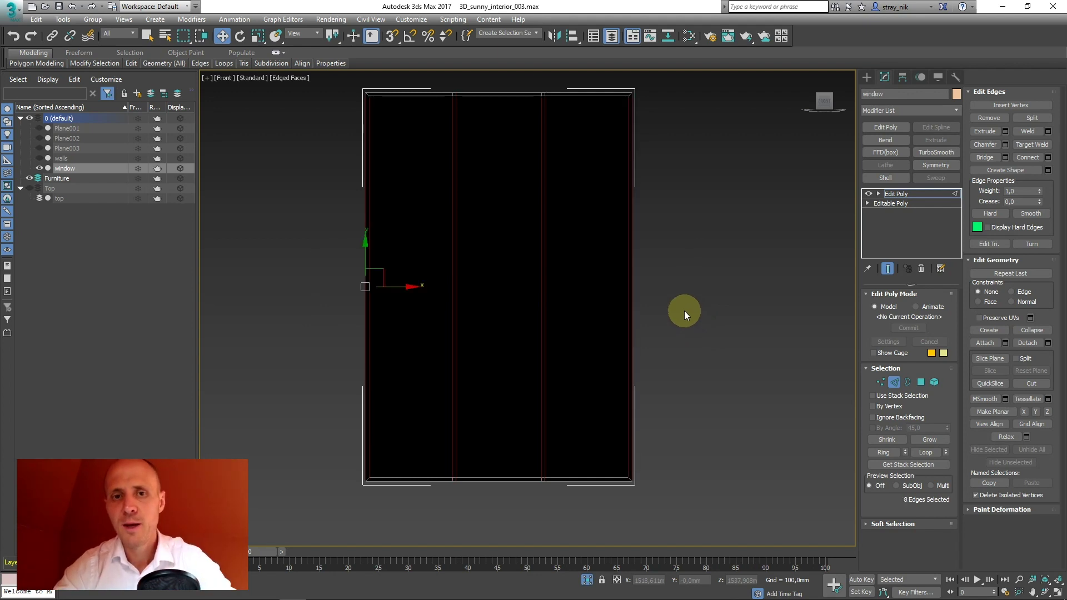
pyautogui.click(1048, 157)
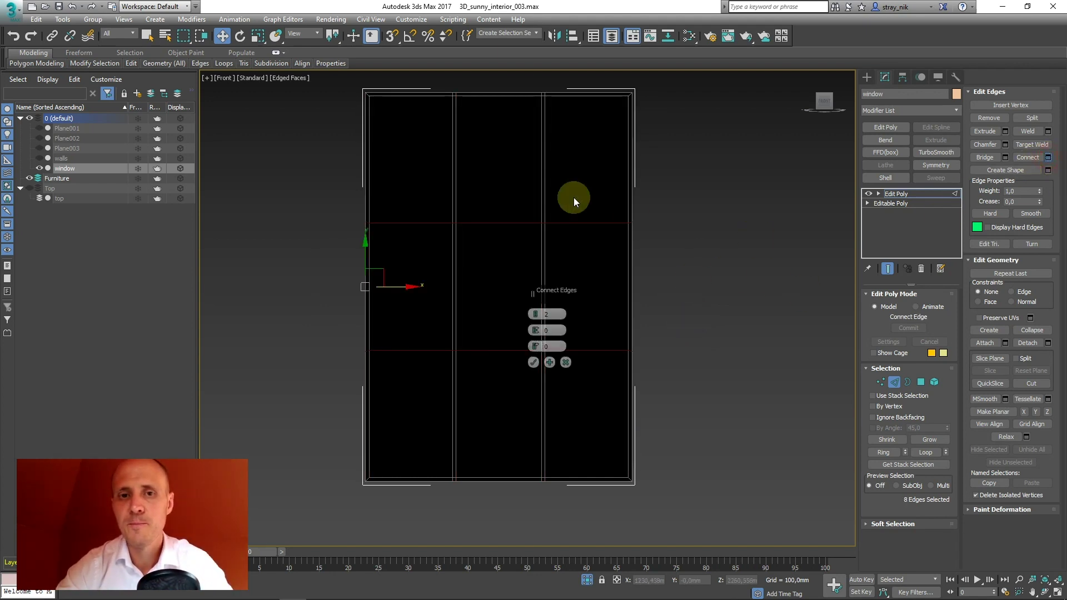
pyautogui.click(536, 316)
pyautogui.click(535, 315)
pyautogui.click(536, 315)
pyautogui.click(535, 315)
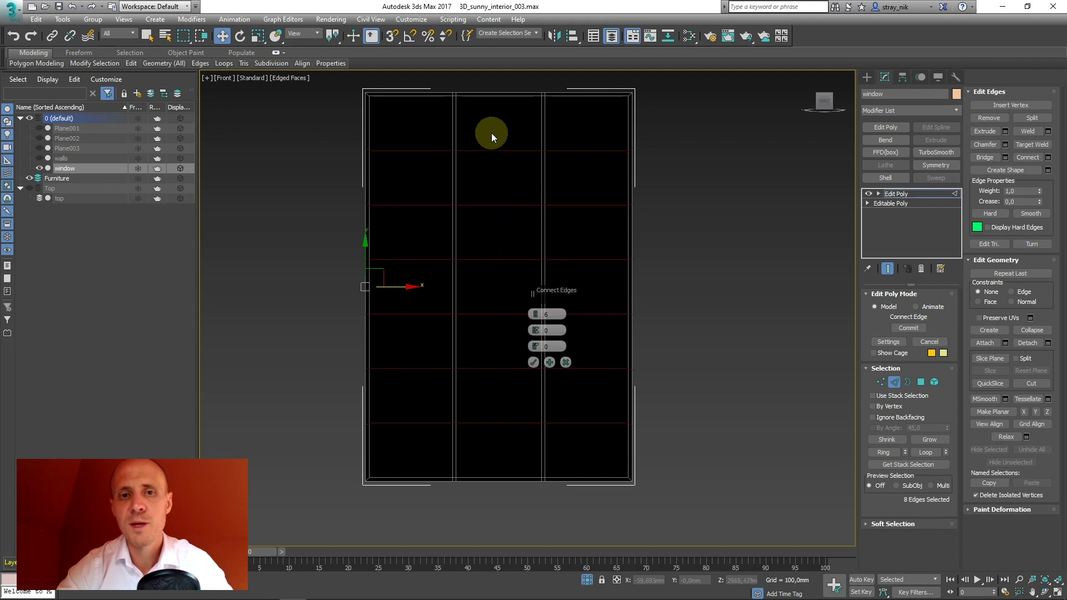
pyautogui.click(533, 362)
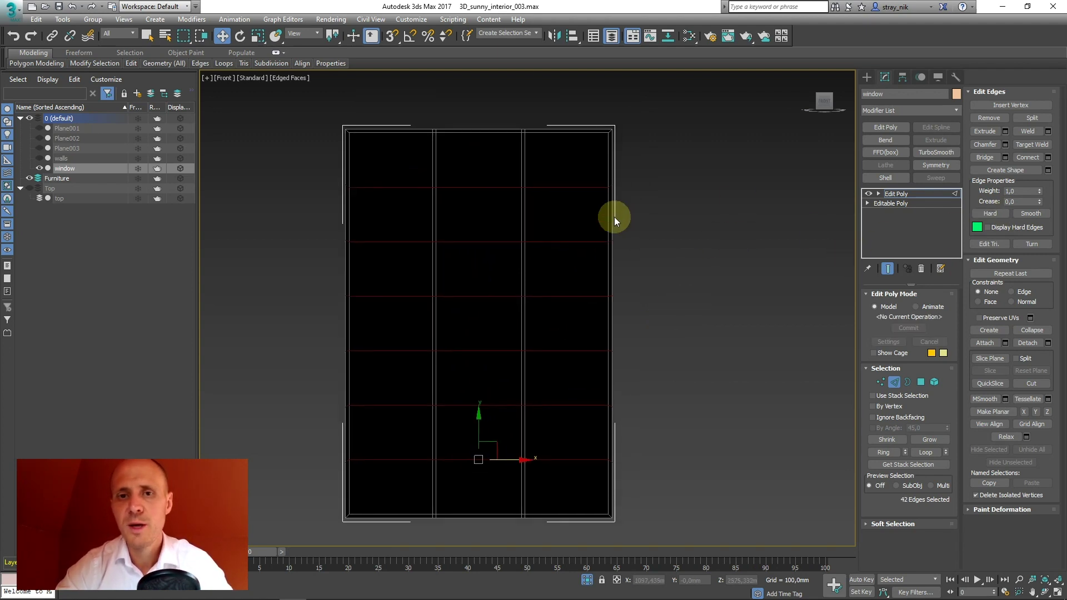
# Step: Flatten the new horizontal division edges by scaling them down repeatedly along the Y axis only
pyautogui.scroll(5, 614, 217)
pyautogui.scroll(-6, 674, 301)
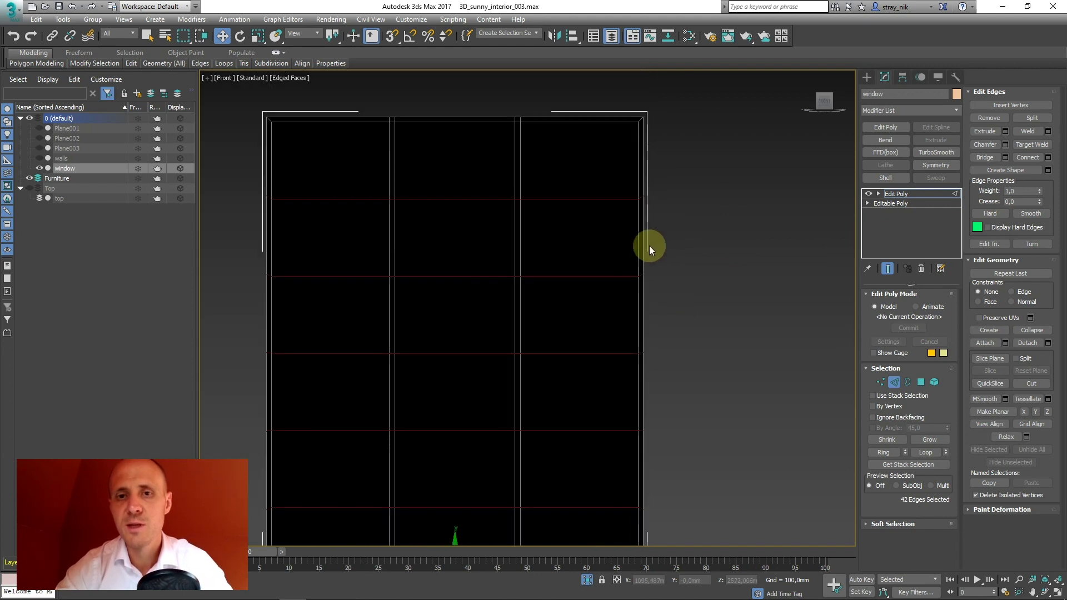
pyautogui.scroll(6, 631, 206)
pyautogui.scroll(-6, 670, 205)
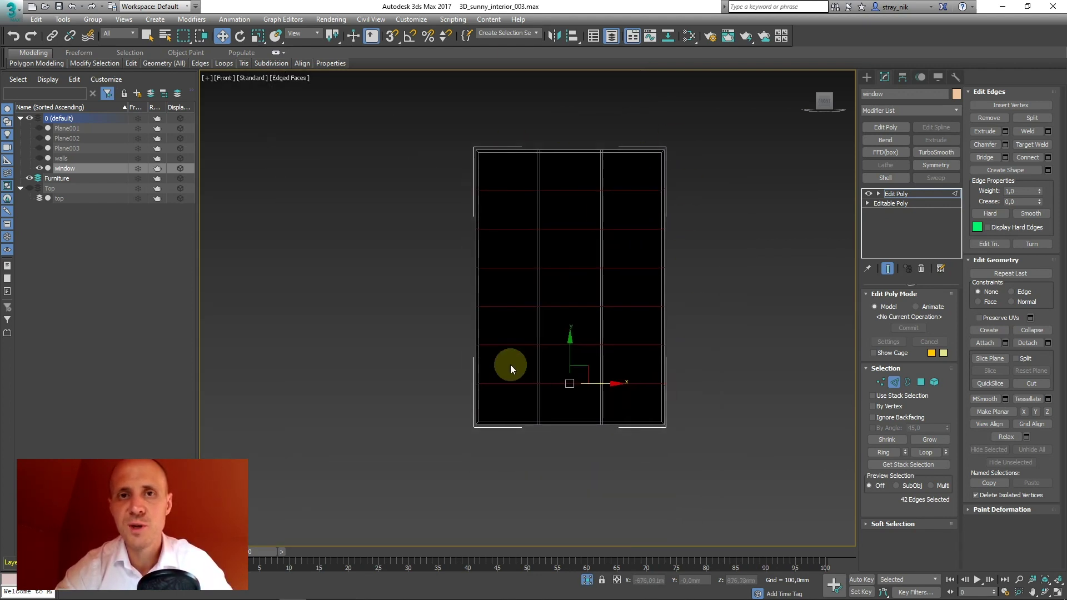
pyautogui.scroll(6, 607, 249)
pyautogui.moveTo(653, 173); pyautogui.dragTo(674, 279, button='middle')
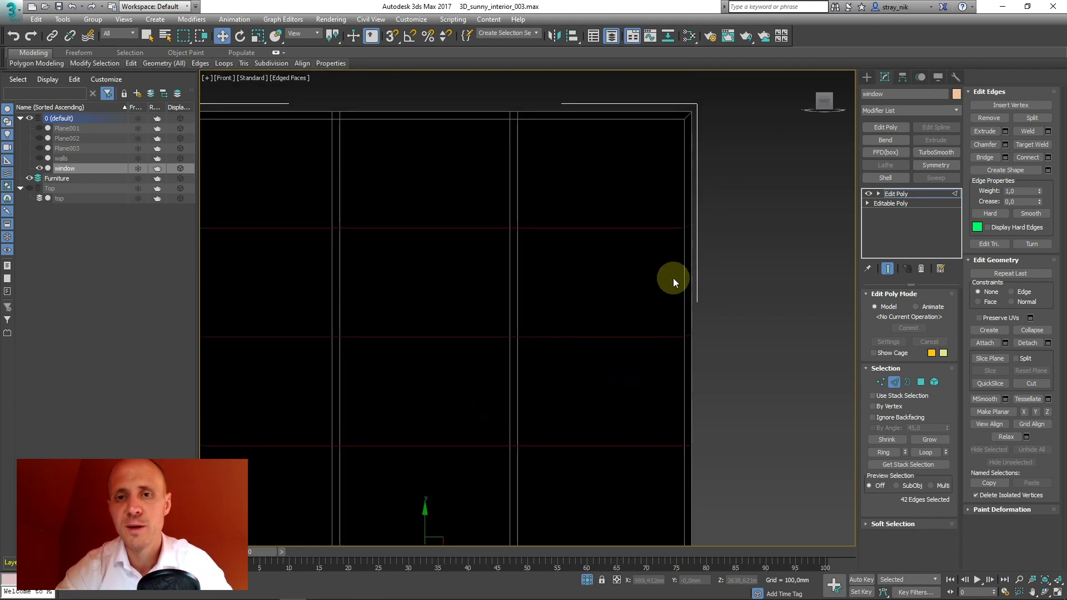
pyautogui.scroll(-5, 607, 286)
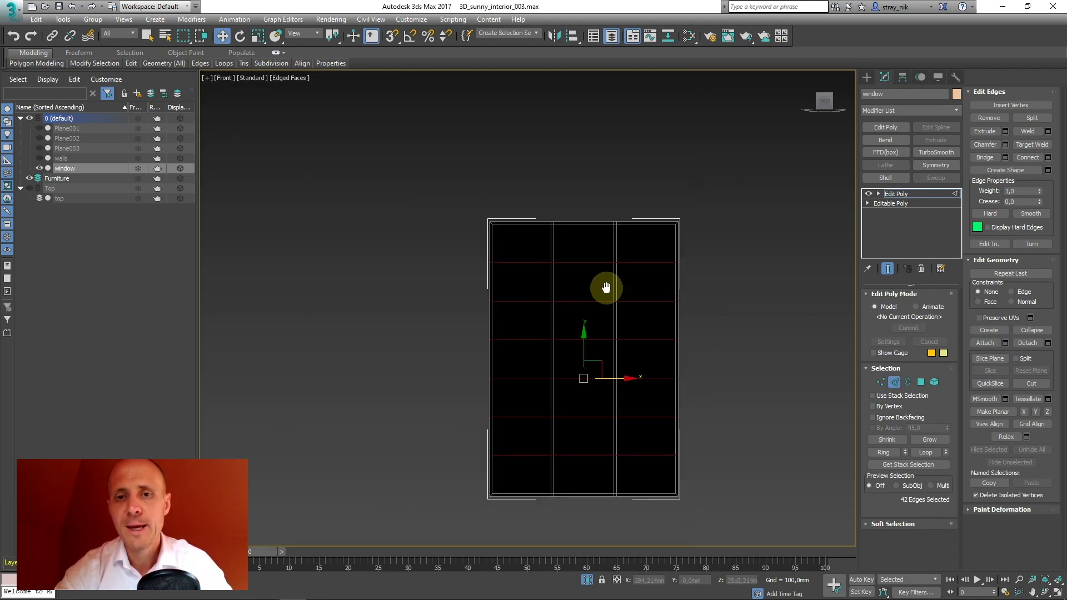
pyautogui.click(257, 36)
pyautogui.scroll(3, 529, 263)
pyautogui.scroll(-2, 530, 265)
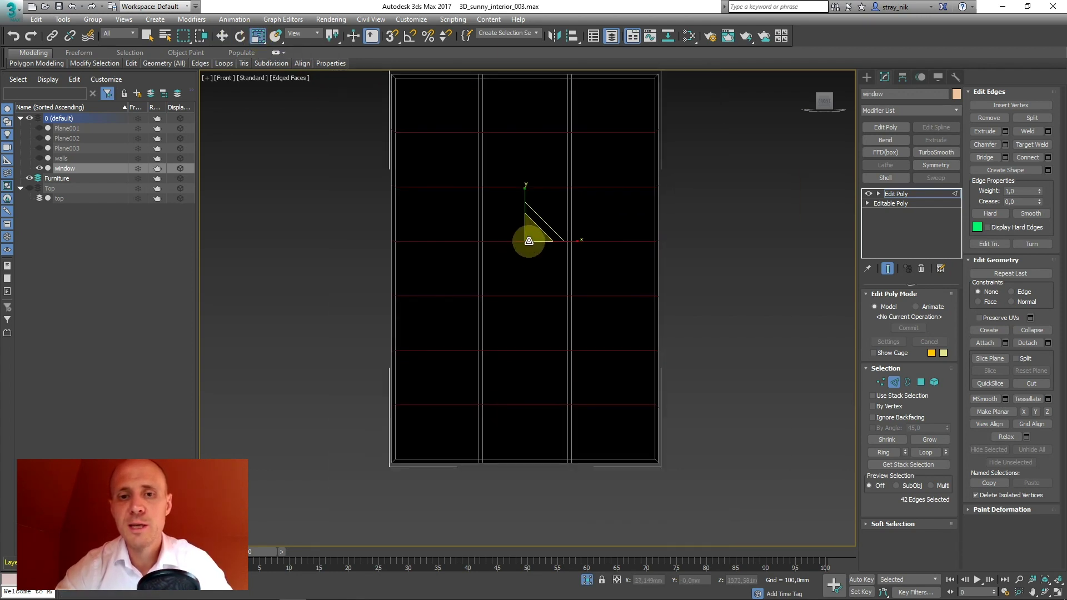
pyautogui.click(524, 191)
pyautogui.click(524, 136)
pyautogui.moveTo(526, 83); pyautogui.dragTo(498, 439)
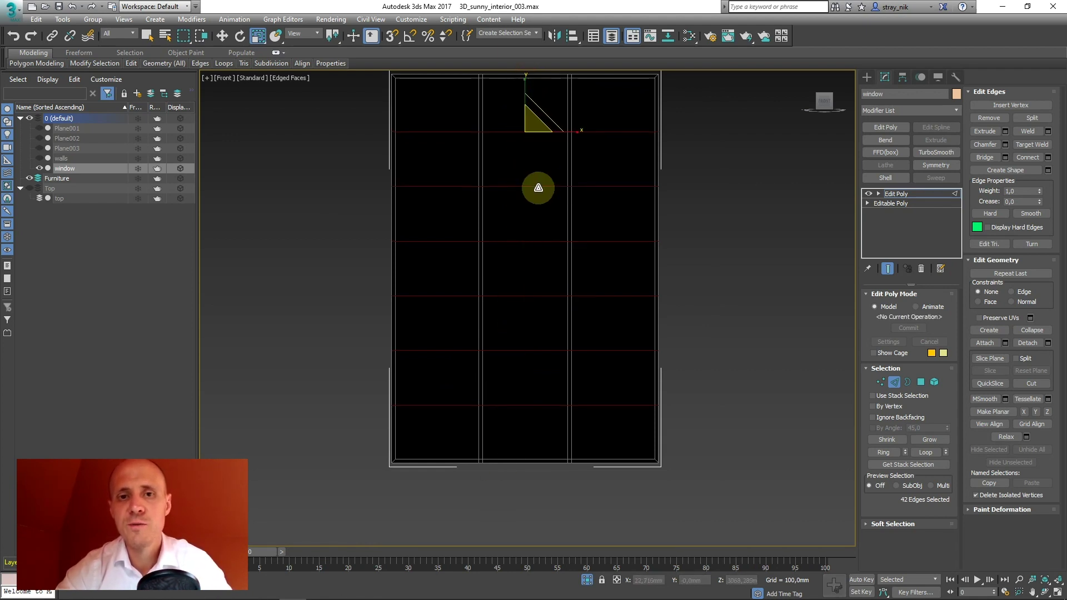
pyautogui.moveTo(527, 85); pyautogui.dragTo(510, 503)
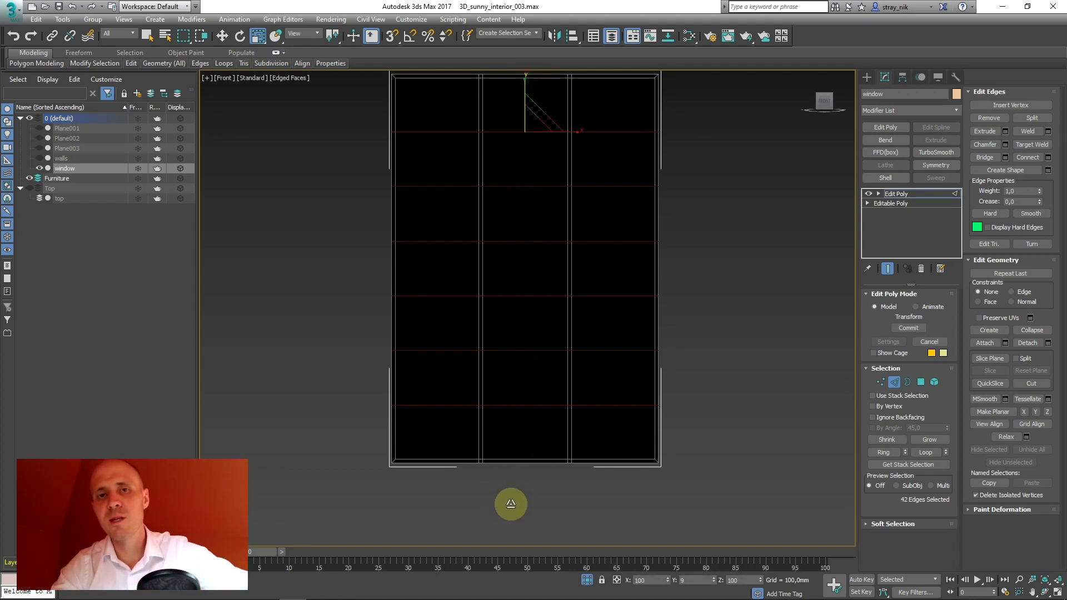
pyautogui.moveTo(510, 504); pyautogui.dragTo(512, 501)
pyautogui.moveTo(526, 83); pyautogui.dragTo(525, 86)
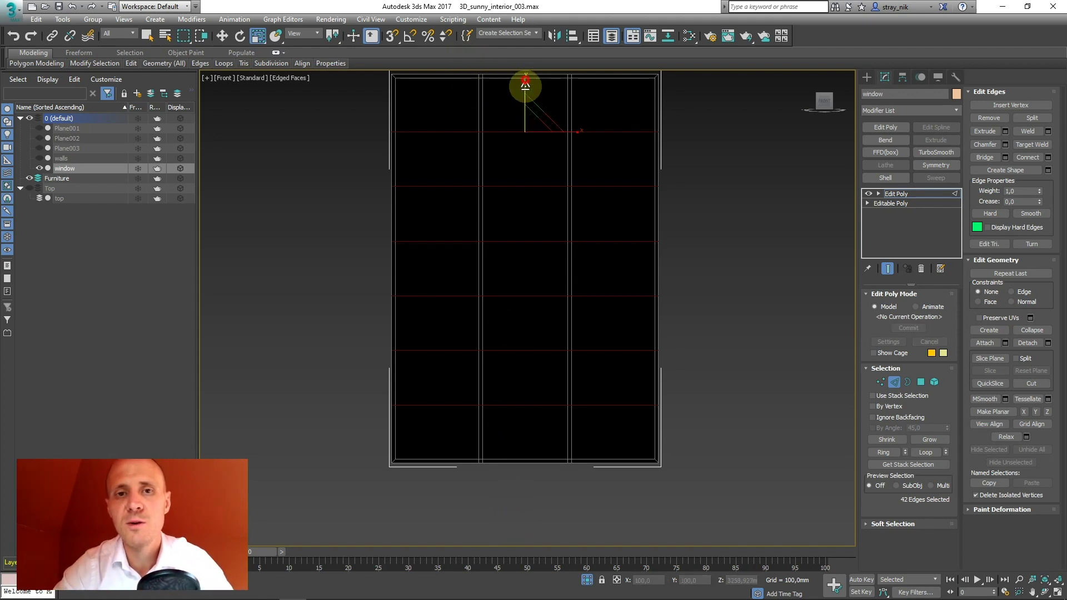
# Step: Check the straightness of the horizontal division edges and chamfer them by 15 mm with 1 segment
pyautogui.moveTo(398, 133); pyautogui.dragTo(218, 243, button='middle')
pyautogui.scroll(10, 388, 155)
pyautogui.scroll(-5, 514, 243)
pyautogui.moveTo(599, 241); pyautogui.dragTo(392, 204, button='middle')
pyautogui.scroll(-4, 510, 234)
pyautogui.moveTo(549, 238); pyautogui.dragTo(484, 201, button='middle')
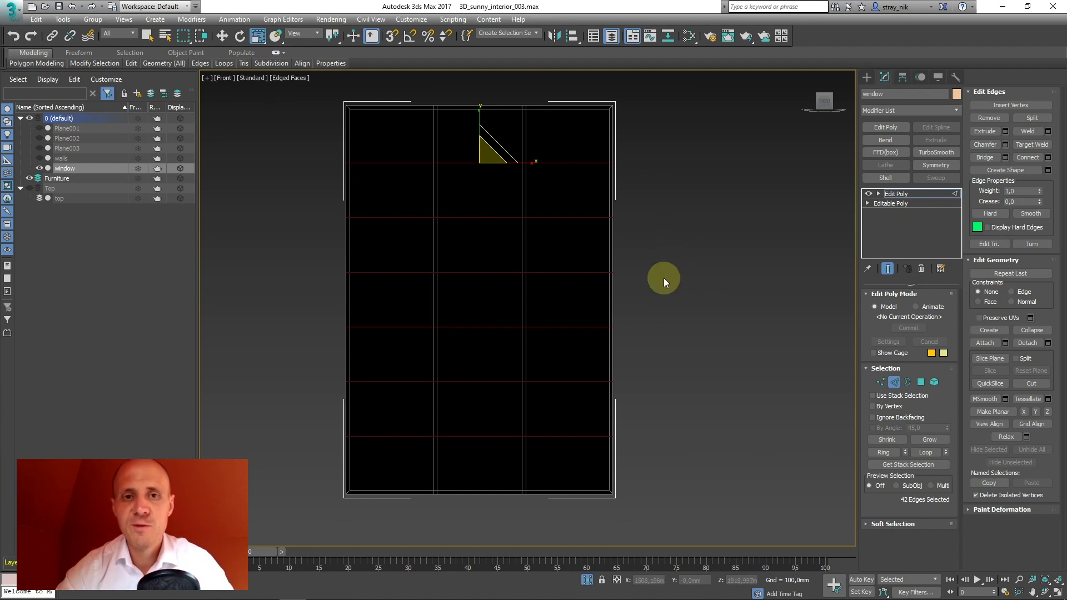
pyautogui.moveTo(592, 250); pyautogui.dragTo(633, 245, button='middle')
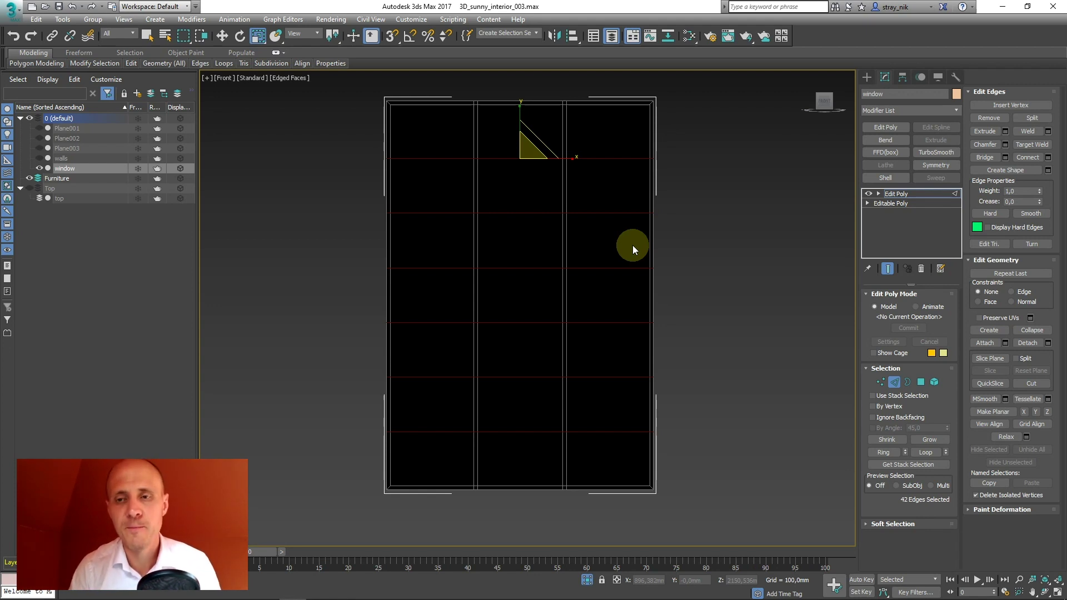
pyautogui.click(1005, 144)
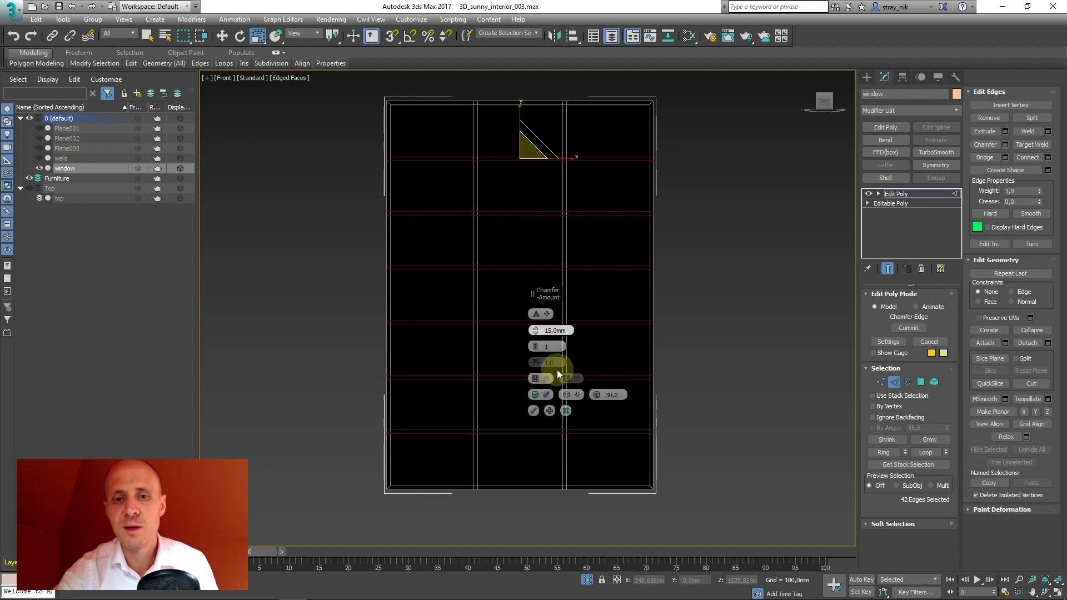
pyautogui.click(532, 412)
pyautogui.moveTo(502, 311); pyautogui.dragTo(465, 321, button='middle')
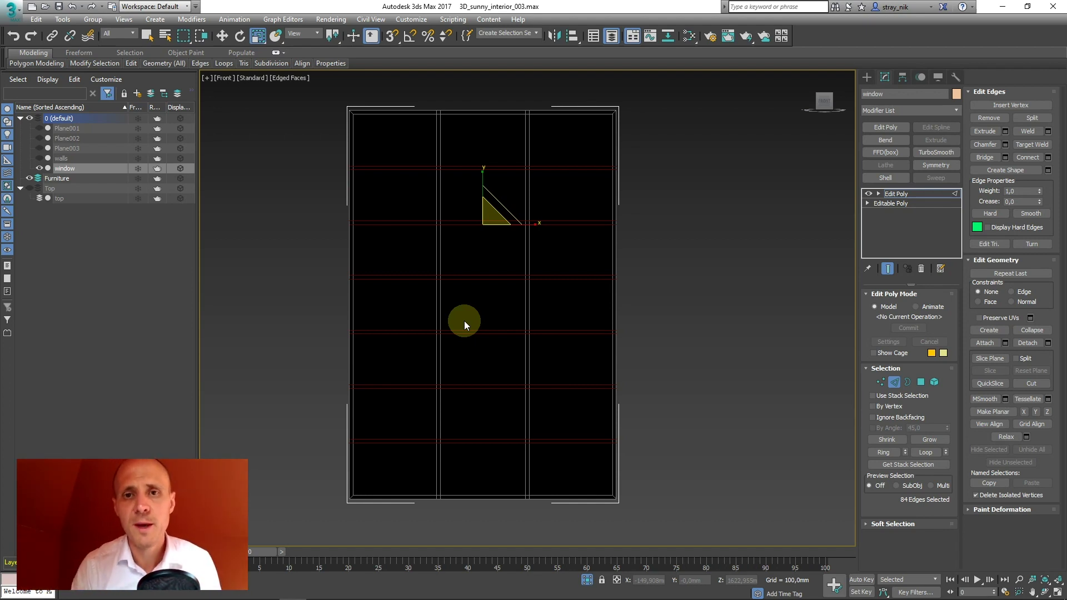
# Step: Leave edge editing and return to the object level of the window's Edit Poly modifier
pyautogui.moveTo(465, 220); pyautogui.dragTo(650, 178)
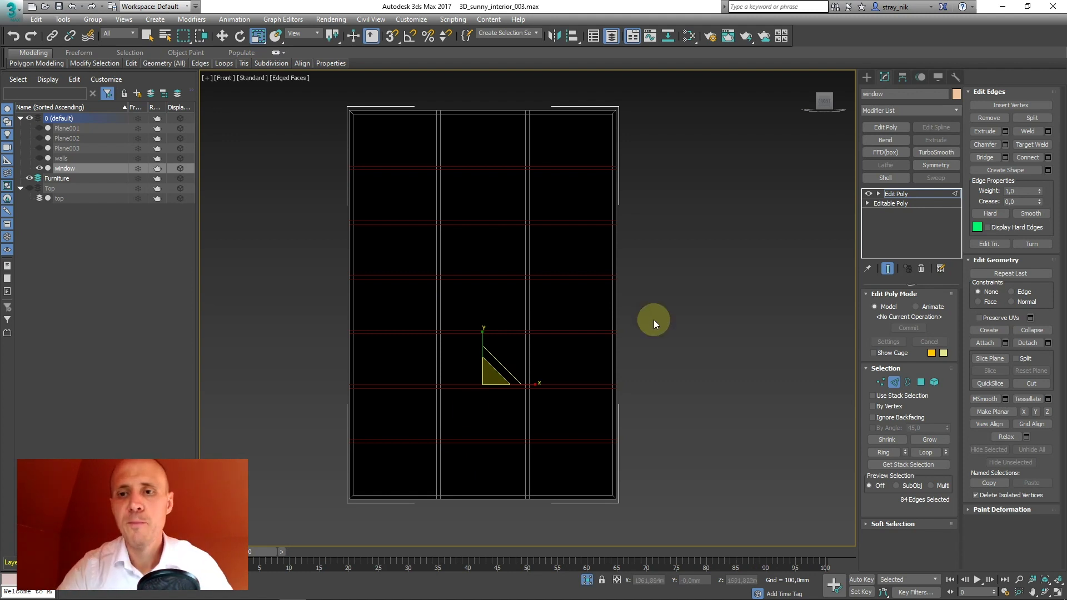
pyautogui.click(895, 195)
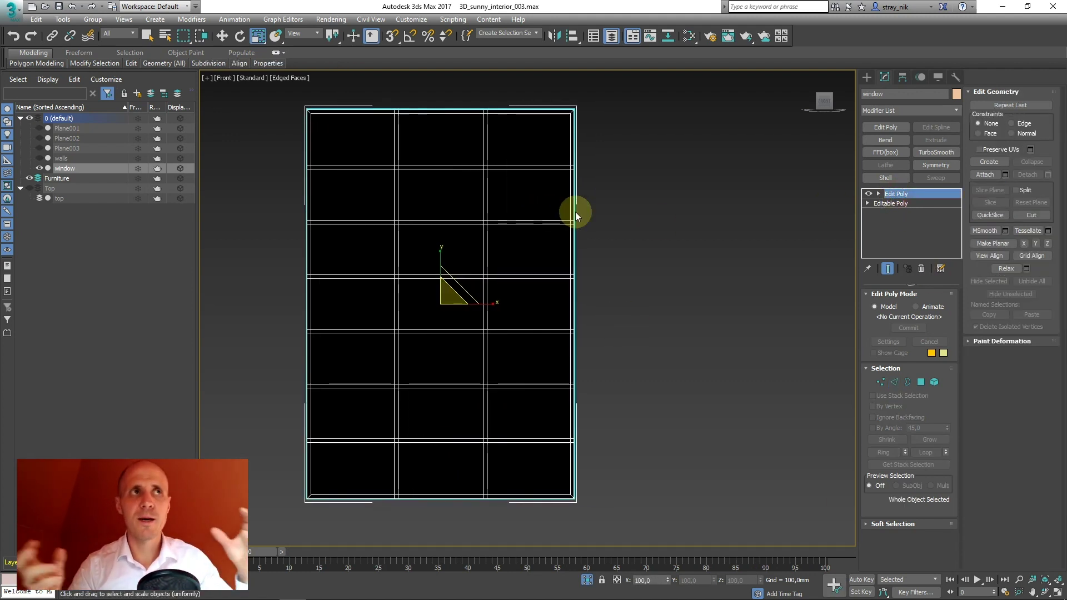
pyautogui.moveTo(554, 205); pyautogui.dragTo(582, 201, button='middle')
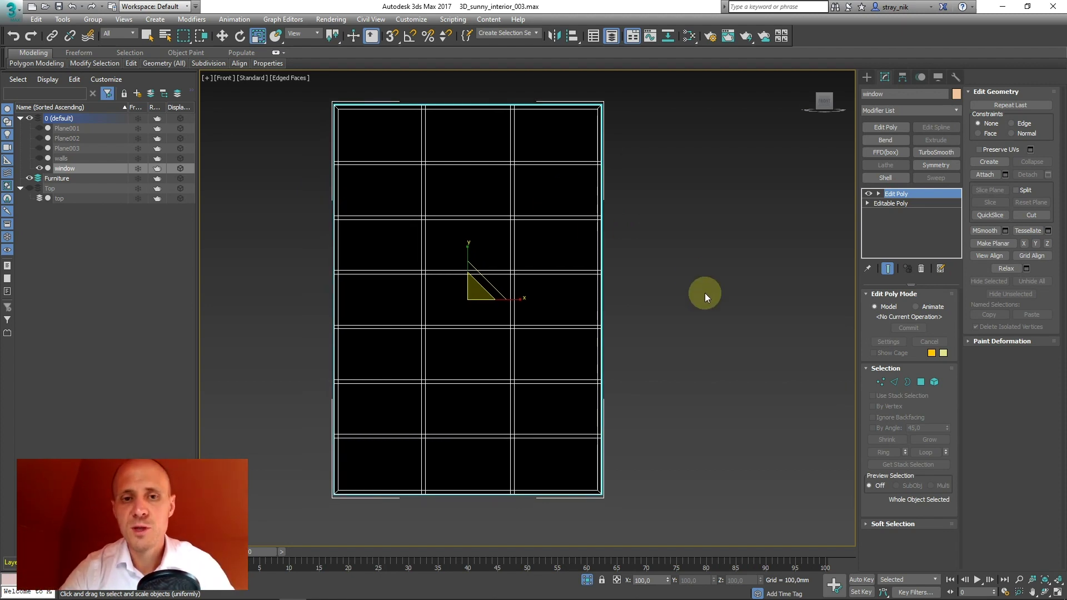
# Step: Leave isolation and clone the window panel along the Y axis away from the building as a single copy
pyautogui.scroll(-4, 588, 238)
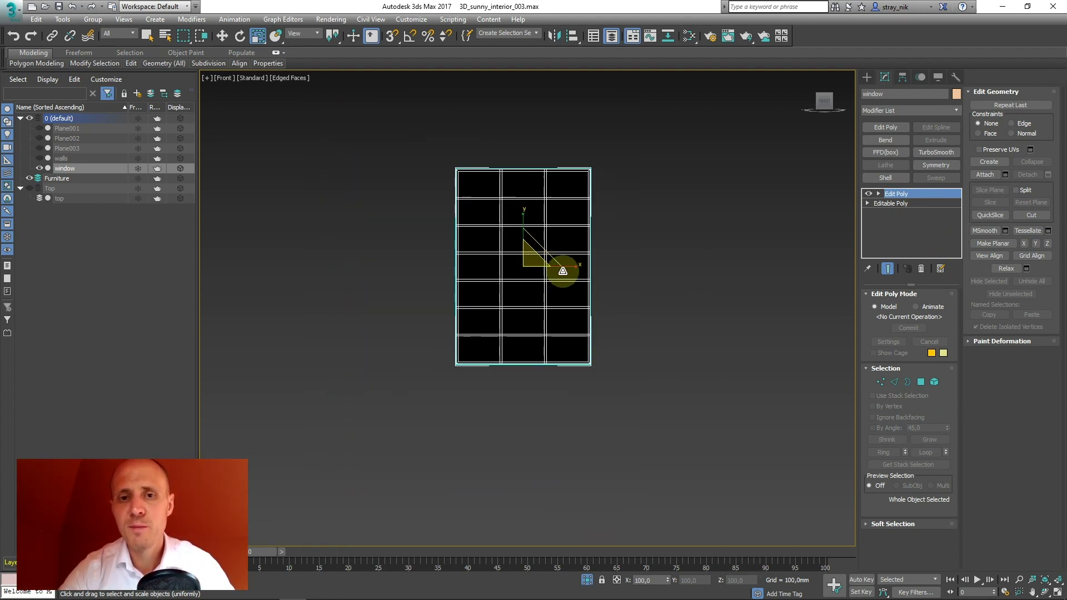
pyautogui.click(584, 579)
pyautogui.keyDown('alt'); pyautogui.moveTo(497, 310); pyautogui.dragTo(622, 356, button='middle'); pyautogui.keyUp('alt')
pyautogui.moveTo(568, 313); pyautogui.dragTo(625, 314, button='middle')
pyautogui.press('w')
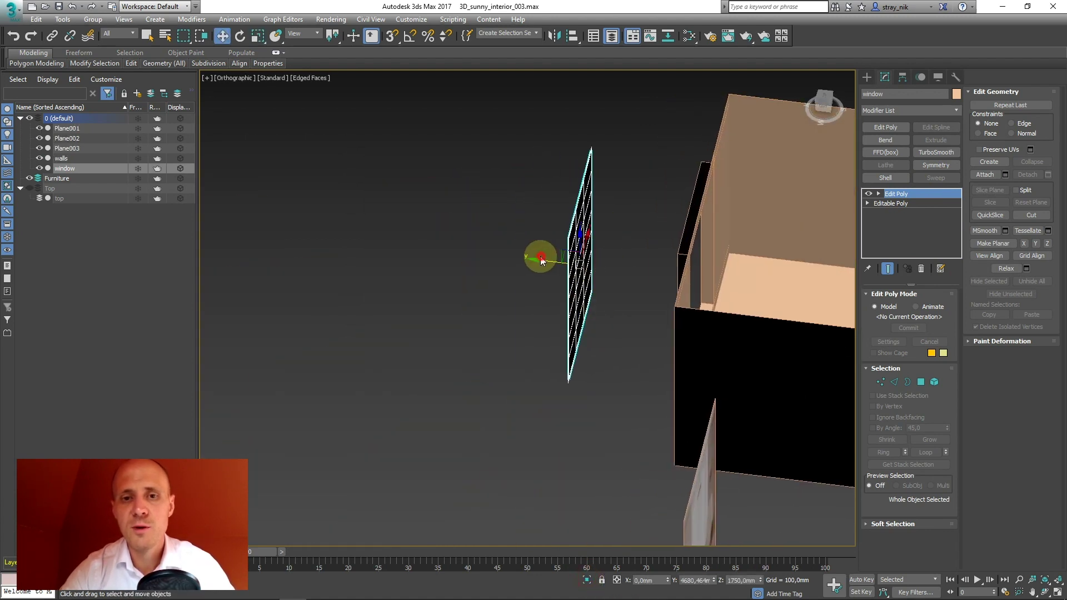
pyautogui.click(542, 259)
pyautogui.click(581, 257)
pyautogui.keyDown('shift'); pyautogui.moveTo(549, 264); pyautogui.dragTo(405, 239); pyautogui.keyUp('shift')
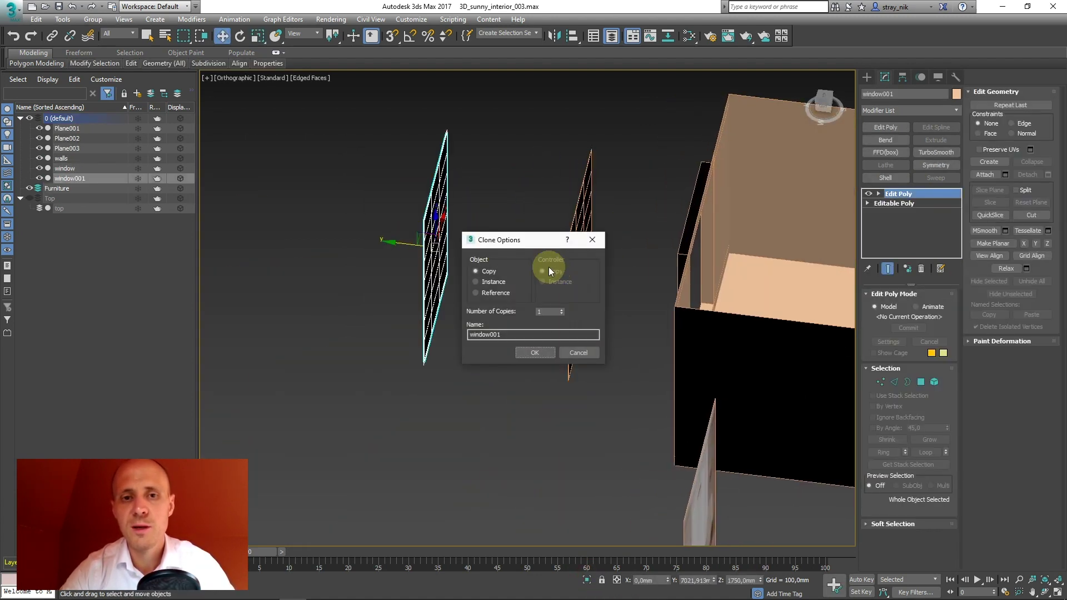
pyautogui.click(539, 352)
# Step: Delete the Edit Poly modifier from the copied panel and switch to the top view
pyautogui.keyDown('alt'); pyautogui.moveTo(447, 255); pyautogui.dragTo(504, 302, button='middle'); pyautogui.keyUp('alt')
pyautogui.rightClick(904, 193)
pyautogui.click(937, 211)
pyautogui.keyDown('alt'); pyautogui.moveTo(568, 249); pyautogui.dragTo(541, 255, button='middle'); pyautogui.keyUp('alt')
pyautogui.press('t')
pyautogui.press('z')
pyautogui.scroll(-7, 565, 263)
pyautogui.scroll(2, 572, 274)
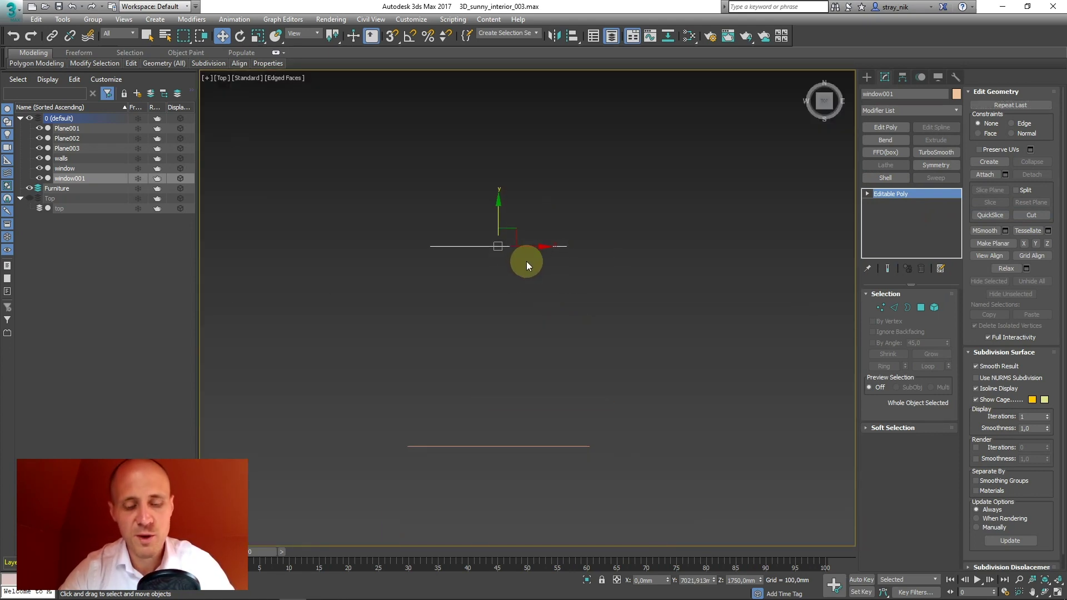
# Step: Select the copied panel's polygon and widen it along the X axis by scaling, then return to object level
pyautogui.press('r')
pyautogui.moveTo(617, 290); pyautogui.dragTo(618, 290)
pyautogui.click(920, 307)
pyautogui.moveTo(389, 213); pyautogui.dragTo(622, 288)
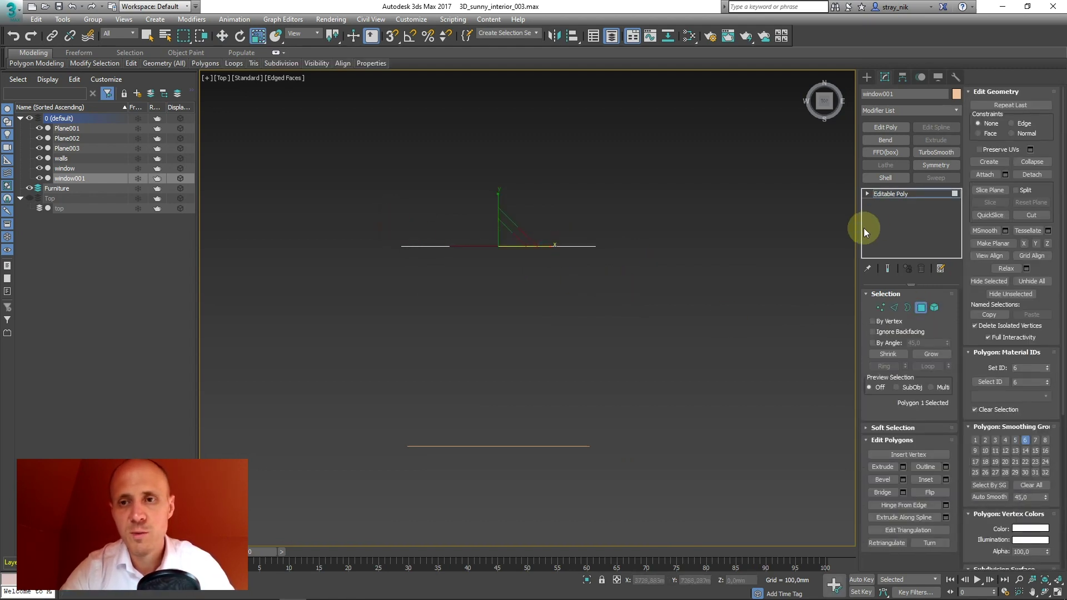
pyautogui.click(889, 194)
# Step: Move the copy along Y close to the original window and scale its polygon along X to fit the original's width
pyautogui.press('w')
pyautogui.moveTo(498, 209); pyautogui.dragTo(483, 388)
pyautogui.scroll(3, 517, 410)
pyautogui.moveTo(517, 409); pyautogui.dragTo(542, 275, button='middle')
pyautogui.press('r')
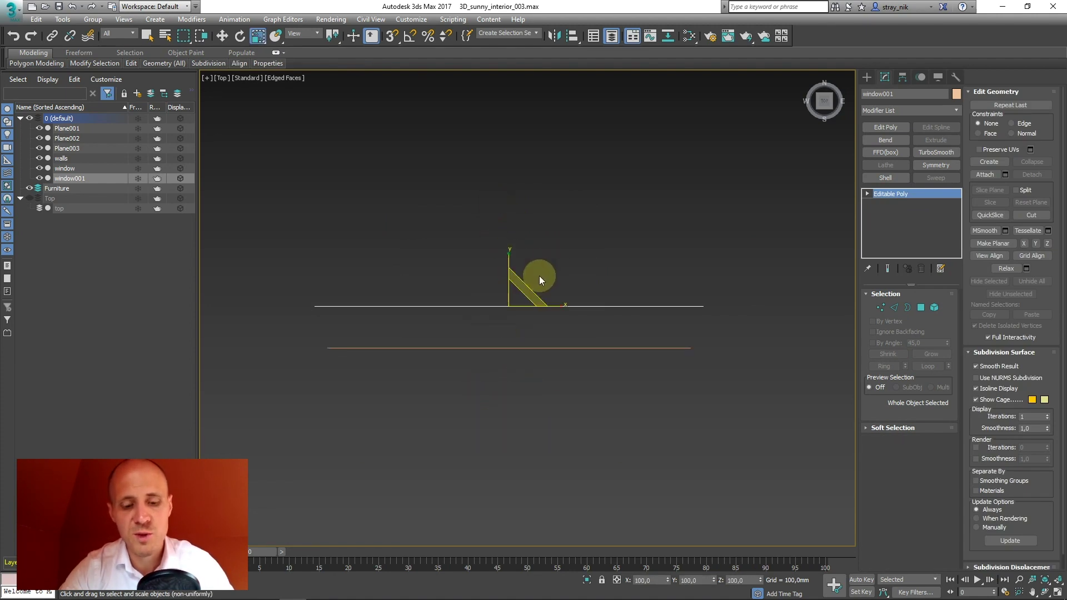
pyautogui.press('4')
pyautogui.moveTo(558, 306); pyautogui.dragTo(553, 306)
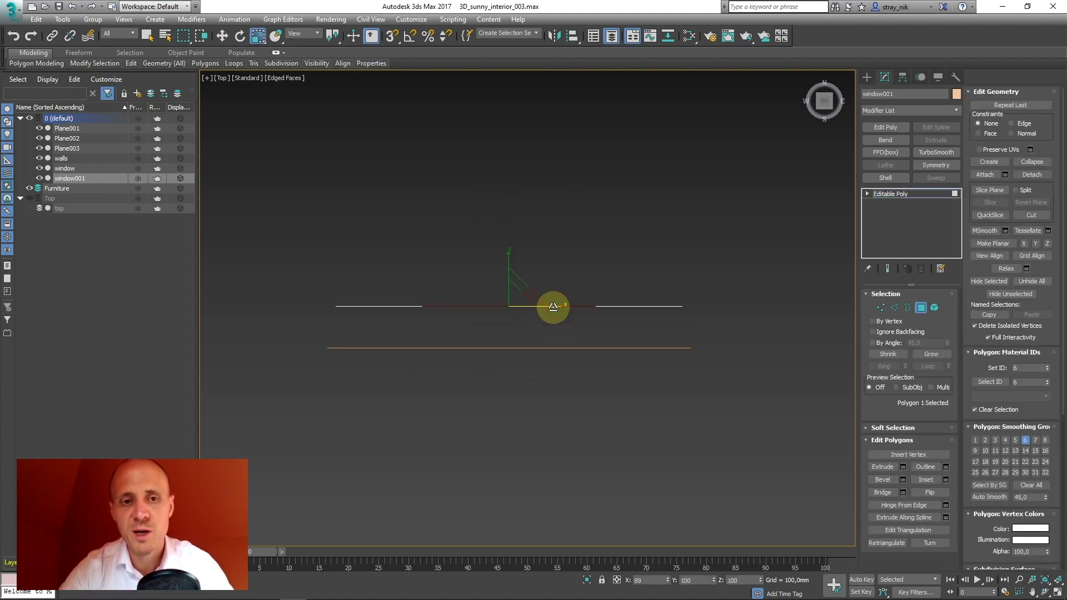
pyautogui.keyDown('alt'); pyautogui.moveTo(555, 306); pyautogui.dragTo(512, 289, button='middle'); pyautogui.keyUp('alt')
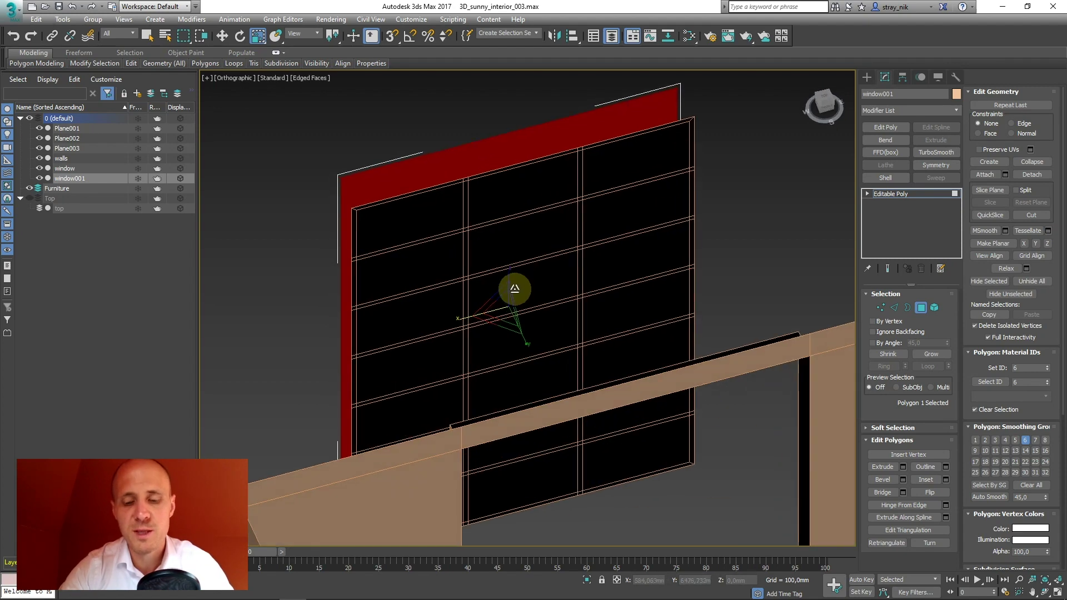
pyautogui.click(885, 197)
# Step: Isolate the copied panel in the perspective view and enter edge editing
pyautogui.scroll(-3, 494, 205)
pyautogui.keyDown('alt'); pyautogui.moveTo(495, 206); pyautogui.dragTo(458, 187, button='middle'); pyautogui.keyUp('alt')
pyautogui.hotkey('alt', 'q')
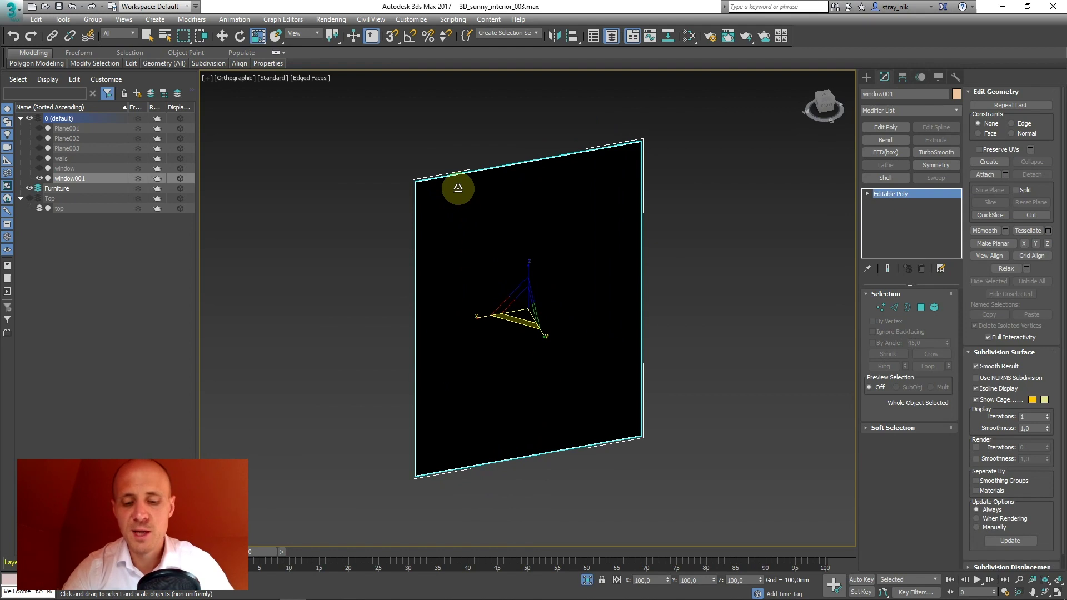
pyautogui.press('p')
pyautogui.scroll(-4, 546, 217)
pyautogui.moveTo(593, 186); pyautogui.dragTo(732, 205, button='middle')
pyautogui.keyDown('alt'); pyautogui.moveTo(527, 203); pyautogui.dragTo(498, 219, button='middle'); pyautogui.keyUp('alt')
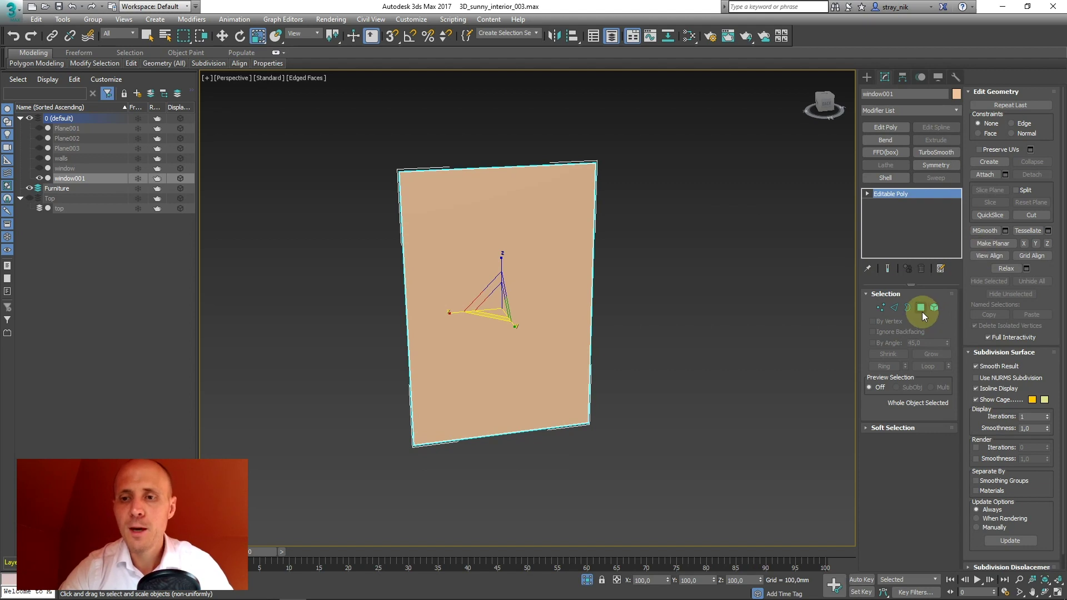
pyautogui.click(896, 308)
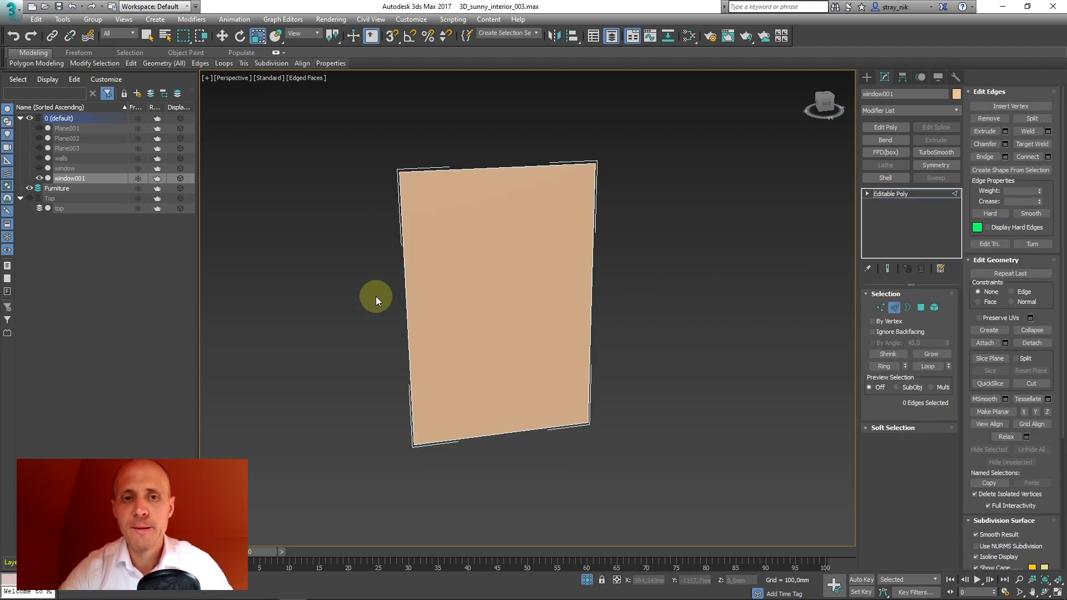
pyautogui.moveTo(564, 298); pyautogui.dragTo(661, 322)
pyautogui.keyDown('alt'); pyautogui.moveTo(662, 322); pyautogui.dragTo(555, 298, button='middle'); pyautogui.keyUp('alt')
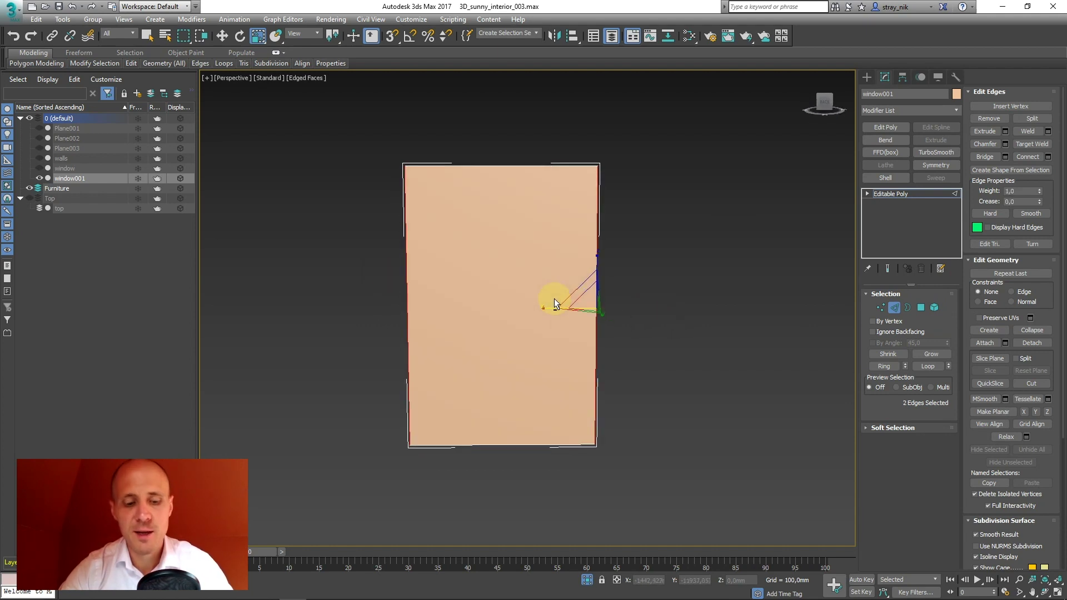
pyautogui.press('f')
pyautogui.press('p')
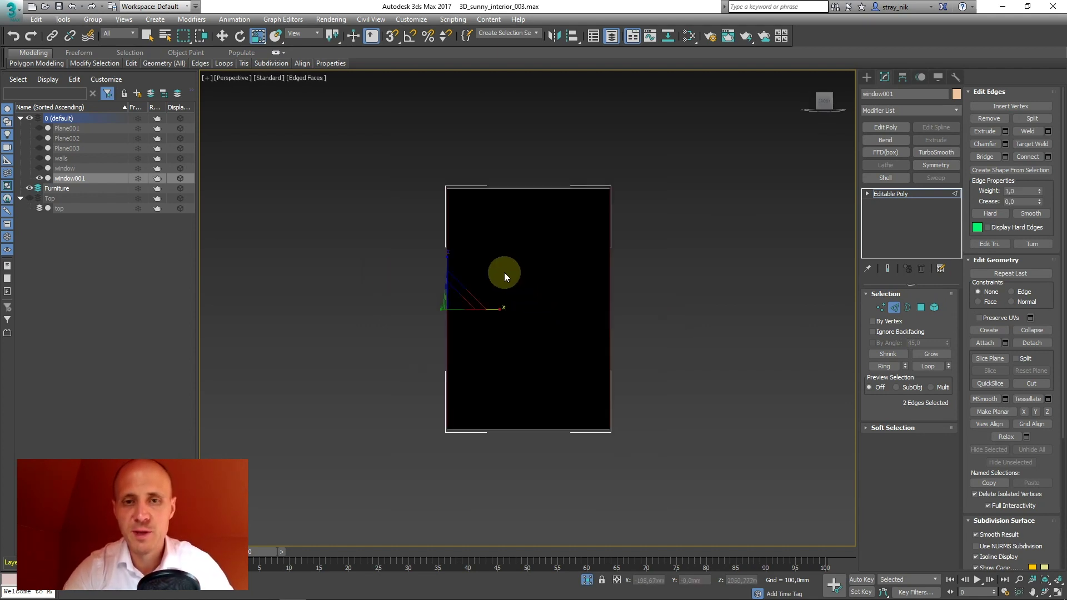
pyautogui.moveTo(521, 259)
pyautogui.keyDown('alt'); pyautogui.mouseDown(button='middle')
pyautogui.moveTo(638, 275)
pyautogui.moveTo(676, 254)
pyautogui.moveTo(660, 272)
pyautogui.moveTo(528, 245)
pyautogui.mouseUp(button='middle'); pyautogui.keyUp('alt')
pyautogui.scroll(3, 529, 245)
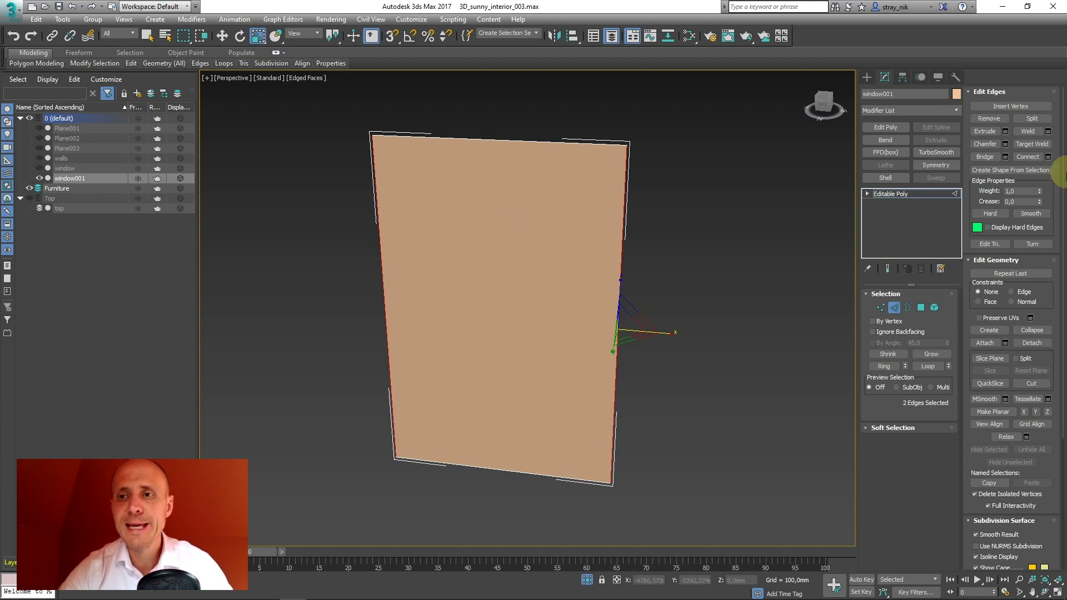
pyautogui.click(1047, 159)
pyautogui.moveTo(535, 314); pyautogui.dragTo(535, 316)
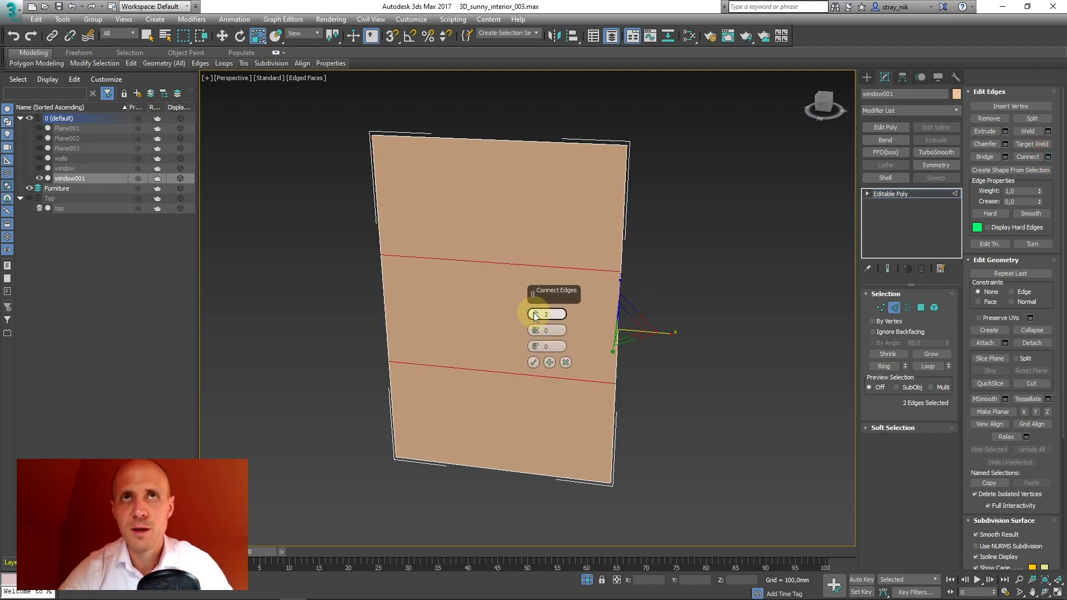
pyautogui.press('Escape')
# Step: Select the copied panel's top and bottom edges and connect them with 2 segments
pyautogui.moveTo(502, 515); pyautogui.dragTo(490, 489)
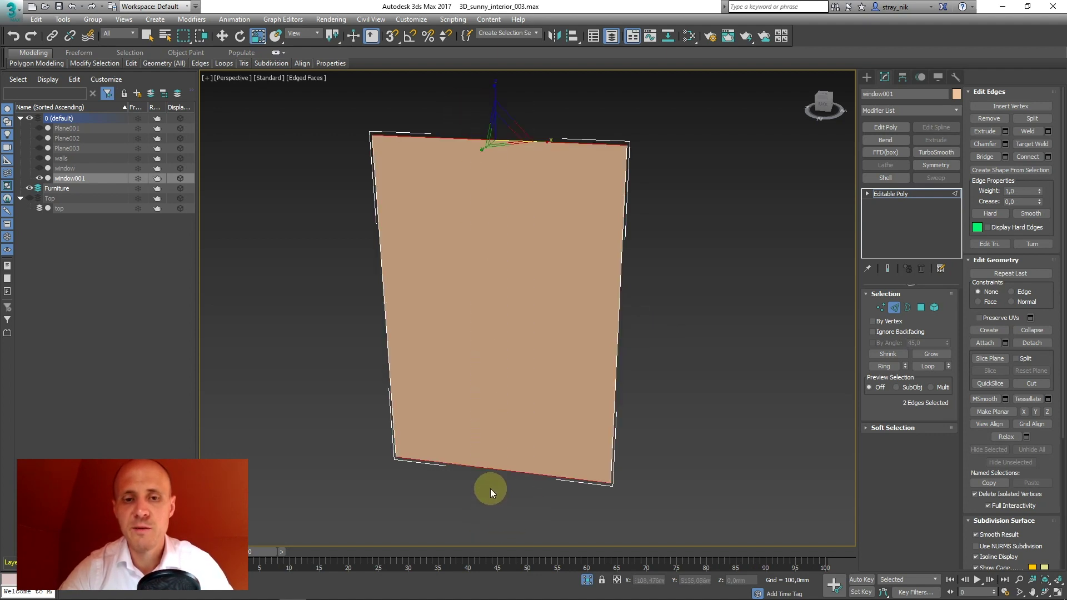
pyautogui.click(1047, 158)
pyautogui.click(533, 362)
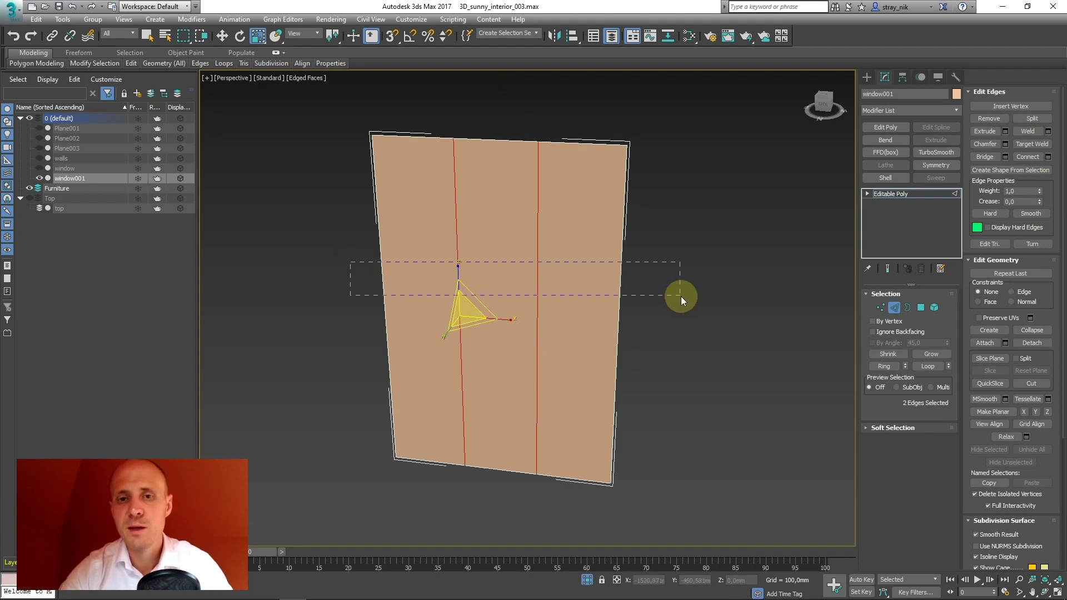
# Step: Select all four vertical edges across the copied panel and connect them with 6 segments
pyautogui.moveTo(681, 296); pyautogui.dragTo(681, 295)
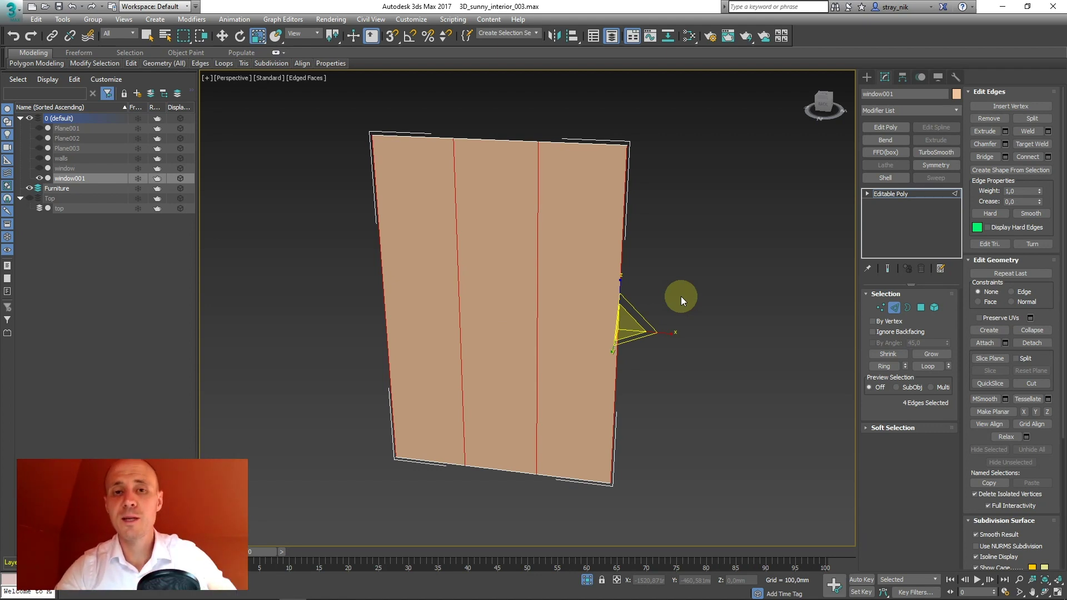
pyautogui.click(1047, 157)
pyautogui.moveTo(553, 287); pyautogui.dragTo(484, 210)
pyautogui.click(481, 257)
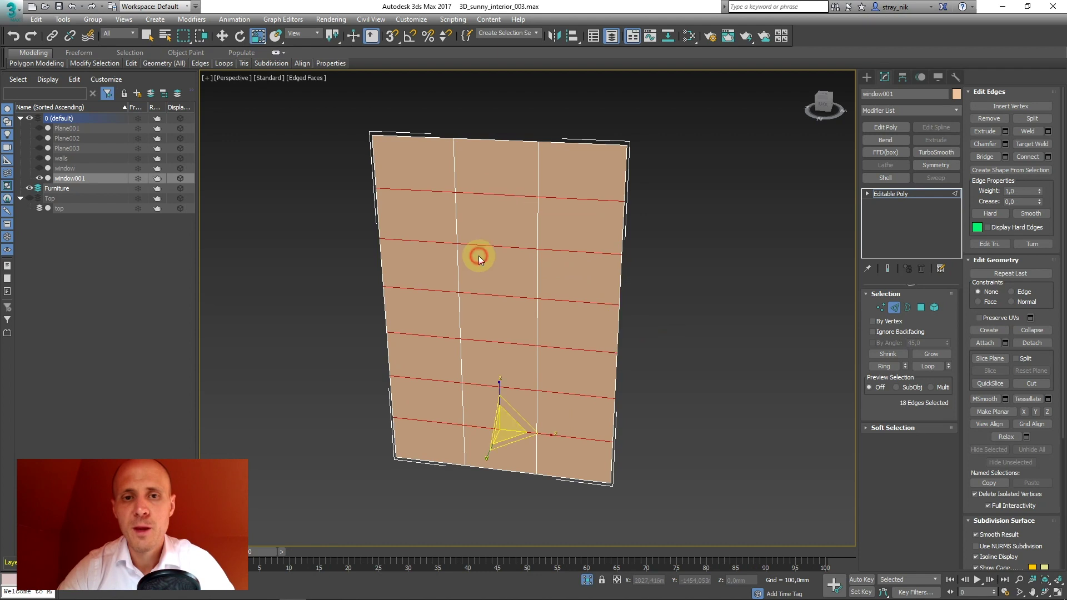
# Step: Select all polygons of the divided panel and make them planar
pyautogui.keyDown('alt'); pyautogui.moveTo(446, 234); pyautogui.dragTo(459, 226, button='middle'); pyautogui.keyUp('alt')
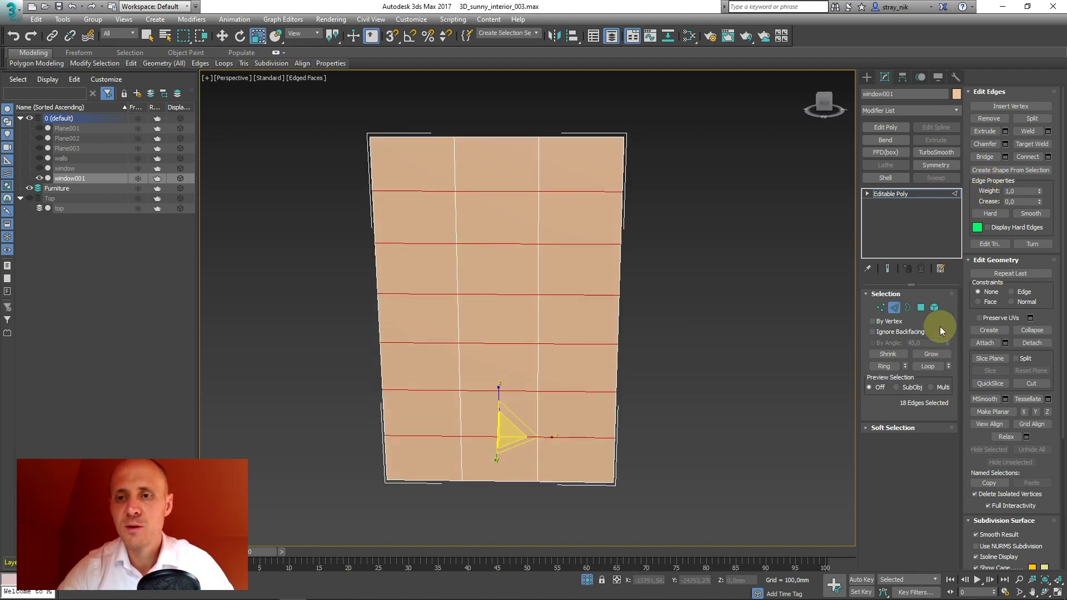
pyautogui.click(921, 308)
pyautogui.hotkey('ctrl', 'a')
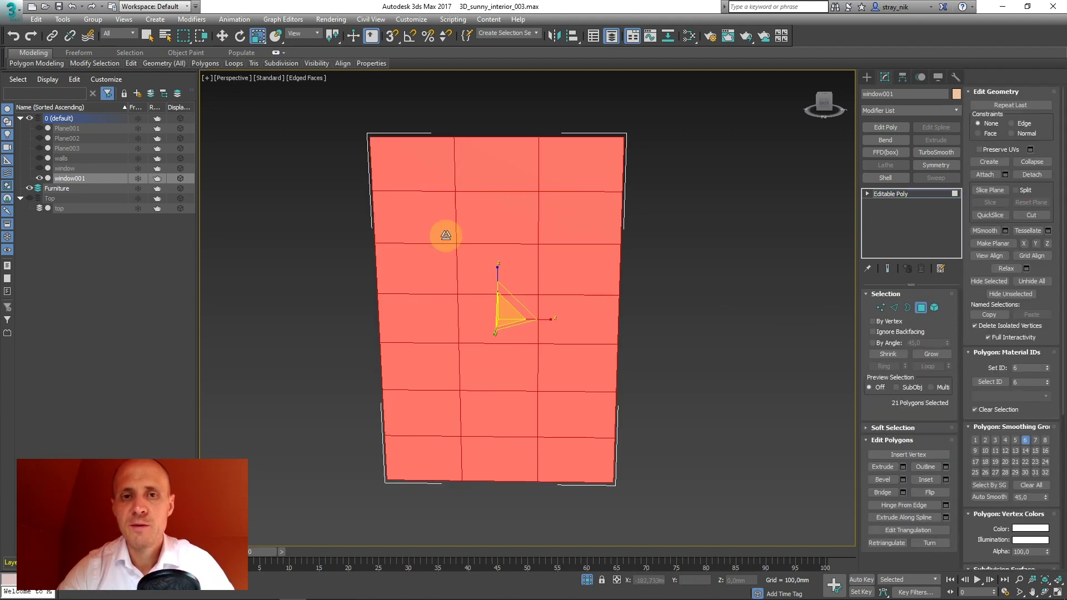
pyautogui.click(993, 244)
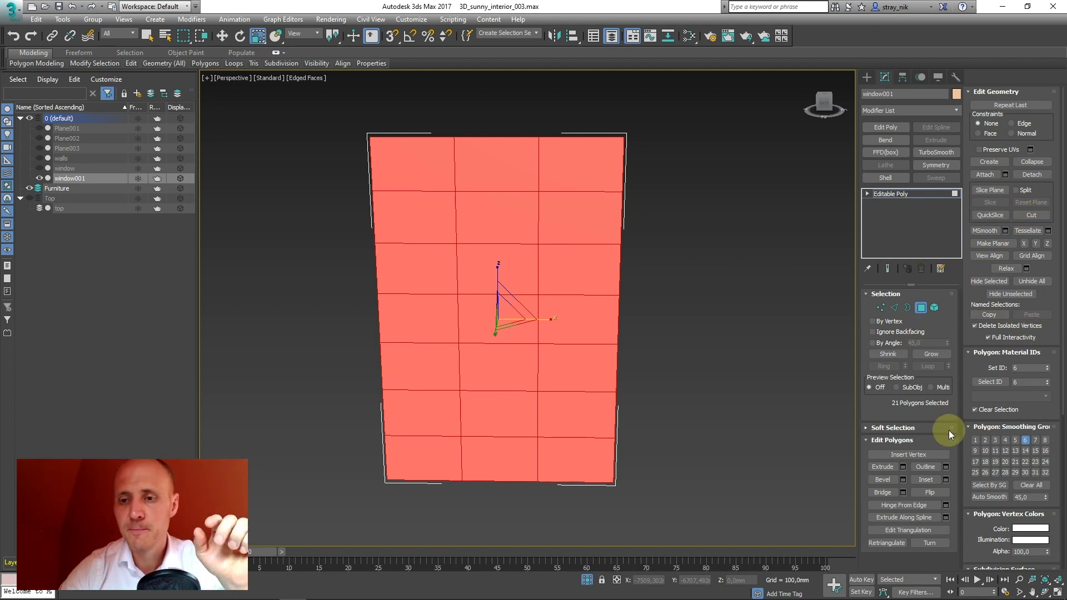
# Step: Start an inset of all selected polygons with an amount of about 44.461 mm and inspect the border width
pyautogui.click(946, 479)
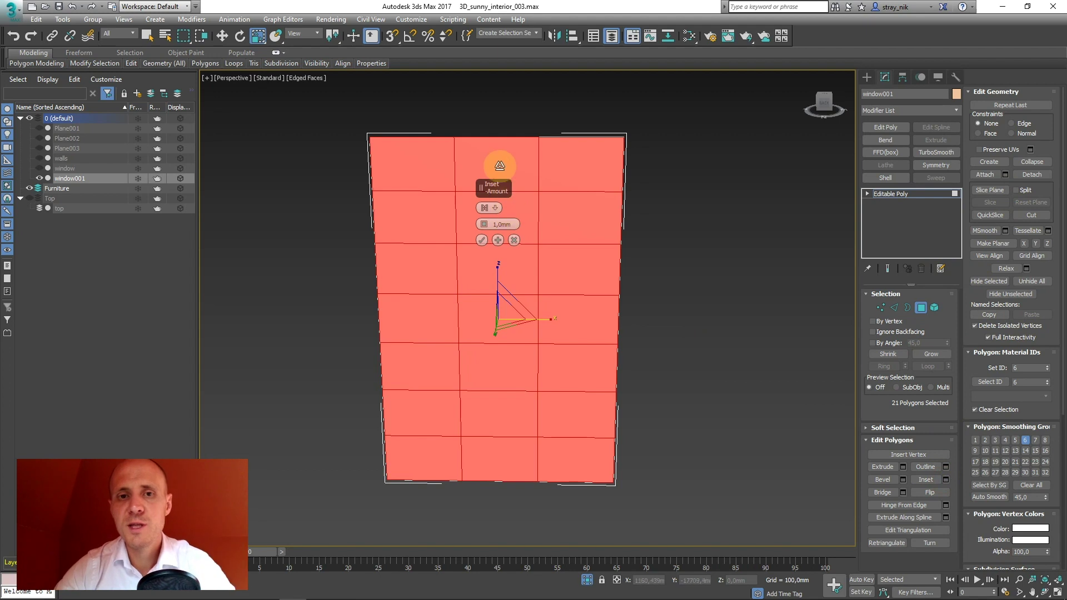
pyautogui.moveTo(489, 188); pyautogui.dragTo(668, 184)
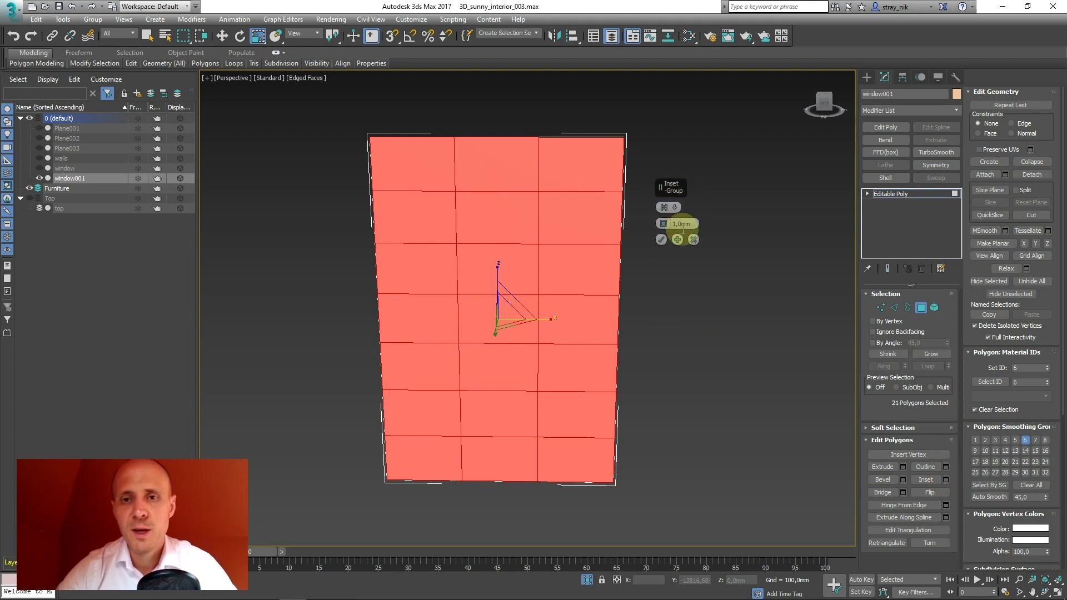
pyautogui.moveTo(663, 224); pyautogui.dragTo(689, 45)
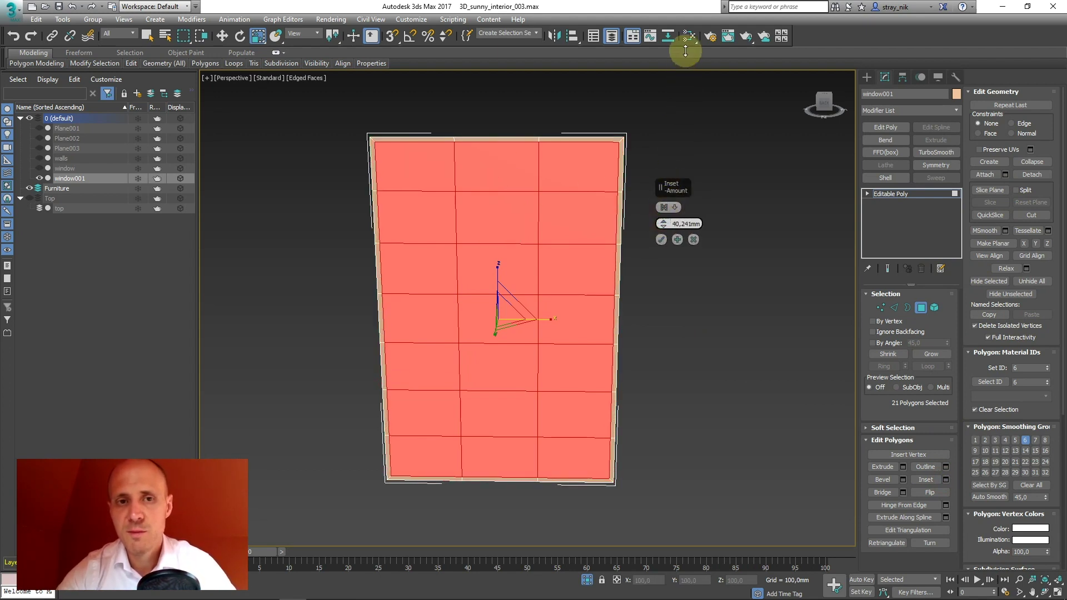
pyautogui.moveTo(507, 188); pyautogui.dragTo(467, 222, button='middle')
pyautogui.scroll(4, 556, 192)
pyautogui.moveTo(560, 191)
pyautogui.mouseDown(button='middle')
pyautogui.moveTo(528, 215)
pyautogui.moveTo(541, 192)
pyautogui.mouseUp(button='middle')
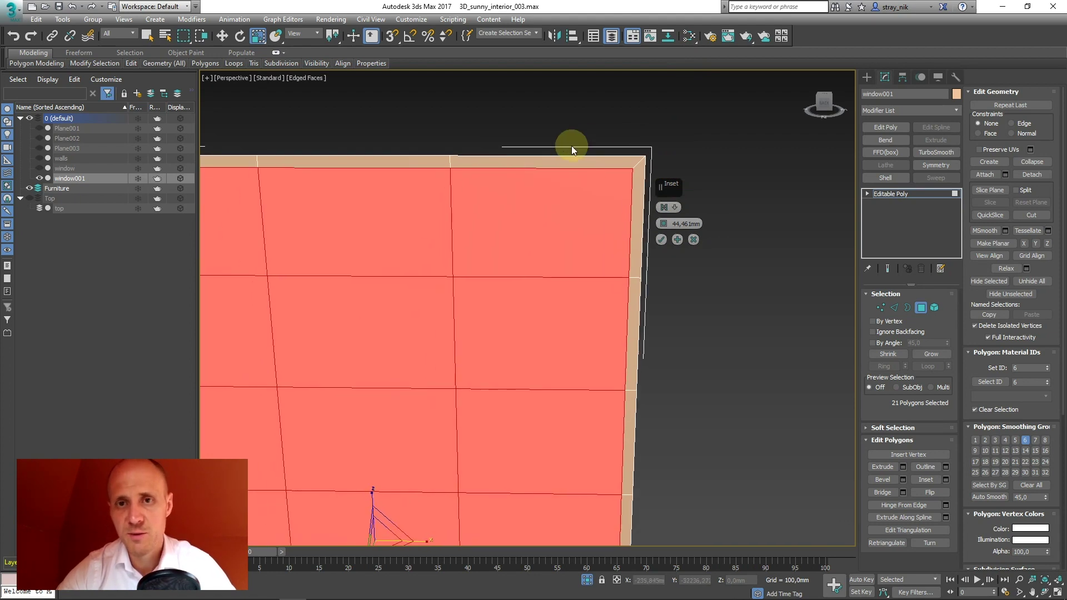
pyautogui.scroll(-4, 529, 234)
pyautogui.moveTo(513, 209); pyautogui.dragTo(488, 202, button='middle')
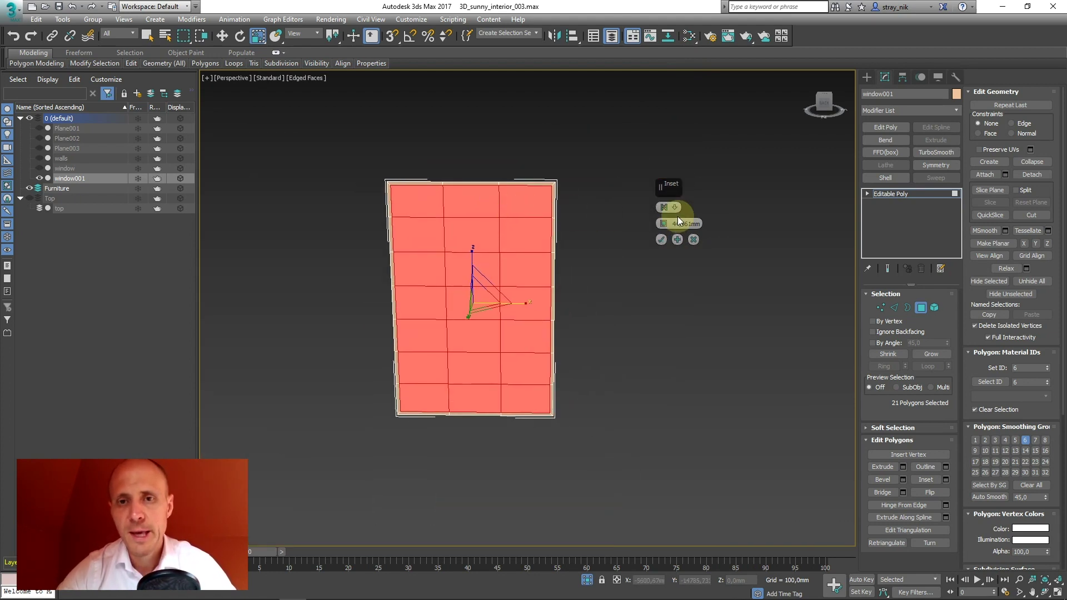
# Step: Change the inset type to By Polygon, inspect the resulting bars, and apply the inset
pyautogui.click(674, 208)
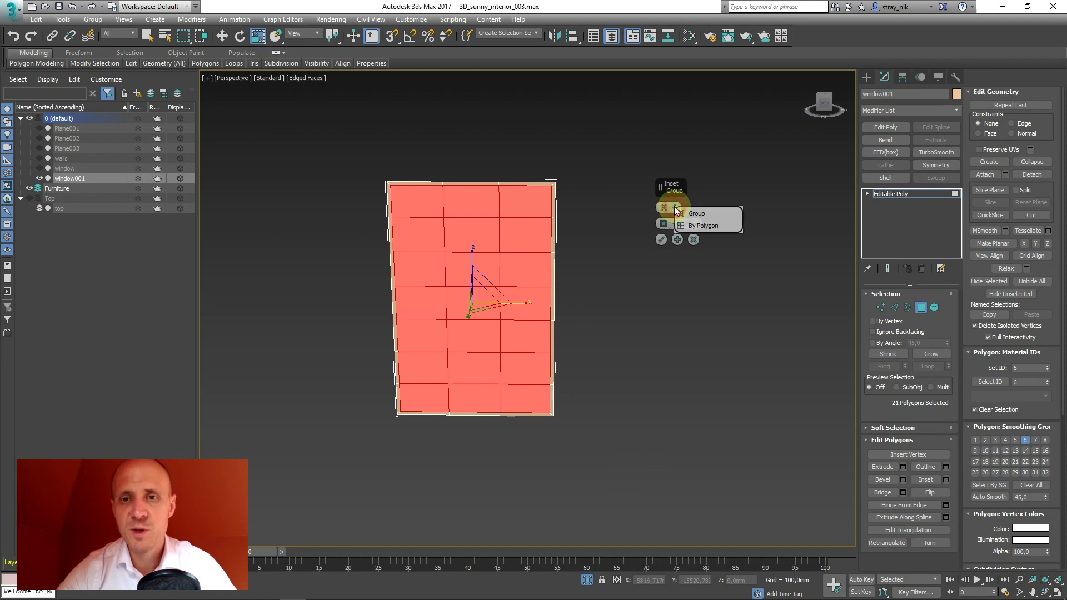
pyautogui.click(698, 226)
pyautogui.scroll(5, 523, 226)
pyautogui.scroll(-6, 524, 225)
pyautogui.moveTo(535, 226); pyautogui.dragTo(555, 215, button='middle')
pyautogui.moveTo(490, 192); pyautogui.dragTo(505, 185, button='middle')
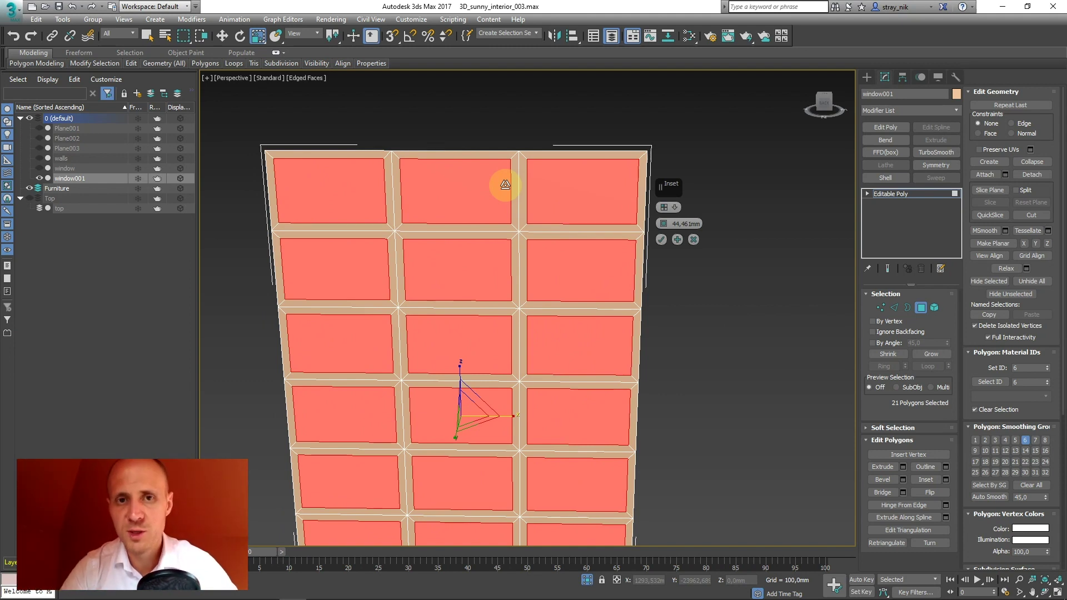
pyautogui.scroll(8, 521, 232)
pyautogui.moveTo(550, 288); pyautogui.dragTo(471, 283, button='middle')
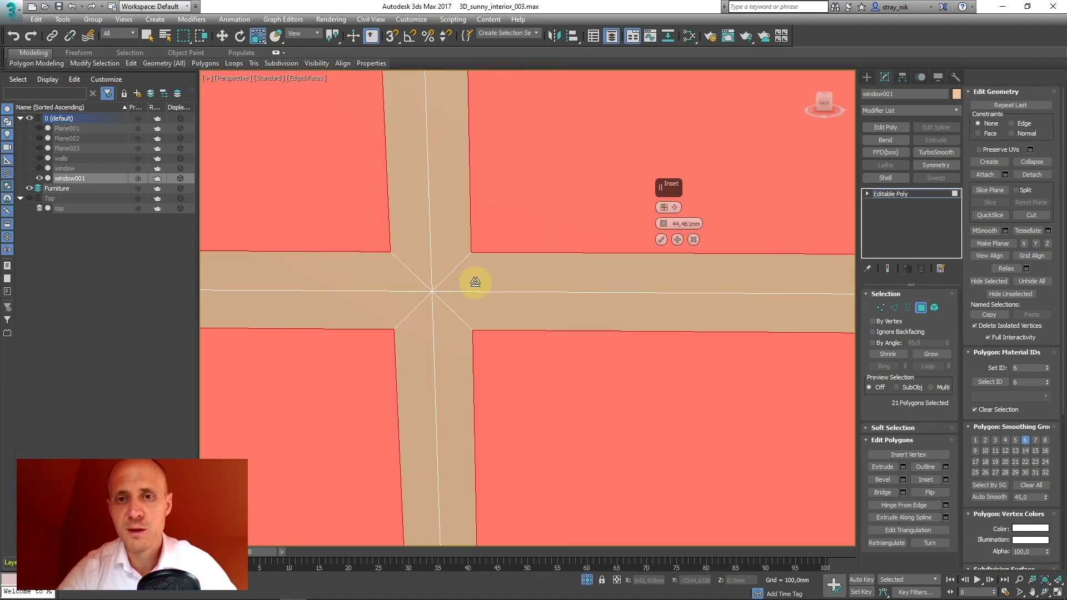
pyautogui.press('z')
pyautogui.click(661, 239)
# Step: Leave isolation and return the copied panel to object level
pyautogui.click(700, 322)
pyautogui.click(586, 579)
pyautogui.keyDown('alt'); pyautogui.moveTo(508, 363); pyautogui.dragTo(452, 277, button='middle'); pyautogui.keyUp('alt')
pyautogui.click(455, 254)
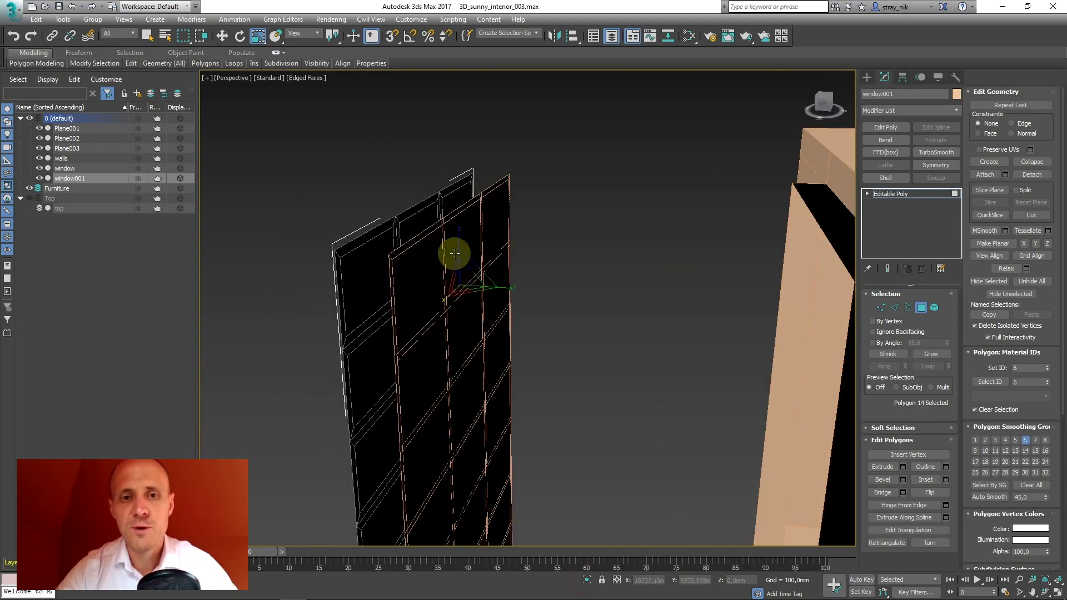
pyautogui.click(895, 196)
# Step: Select both the original window and the inset copy and isolate them together
pyautogui.click(441, 298)
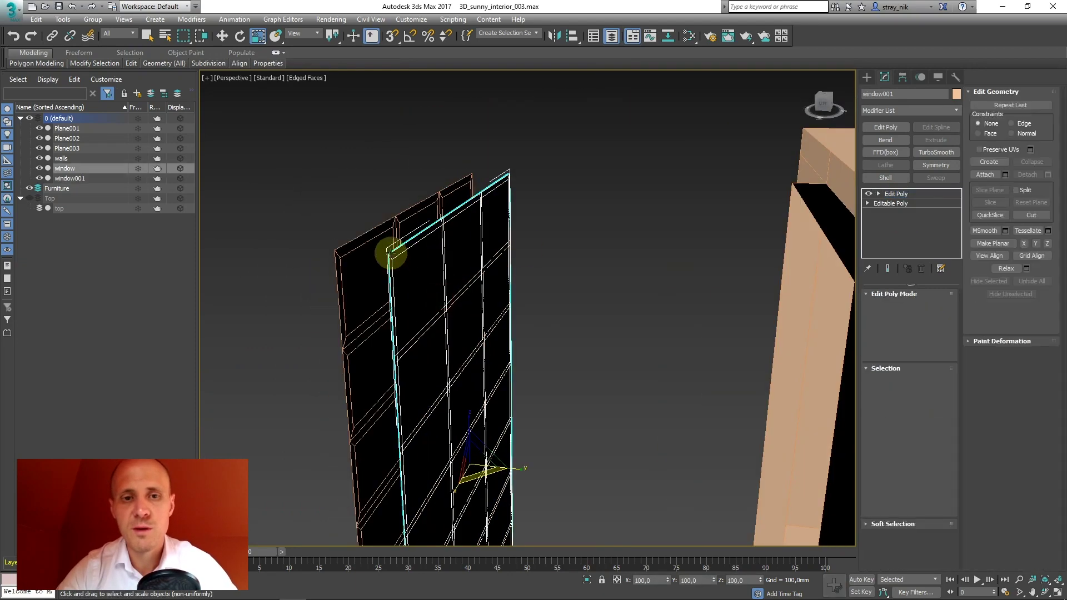
pyautogui.keyDown('ctrl'); pyautogui.click(394, 248); pyautogui.keyUp('ctrl')
pyautogui.hotkey('alt', 'q')
pyautogui.keyDown('alt'); pyautogui.moveTo(442, 273); pyautogui.dragTo(541, 277, button='middle'); pyautogui.keyUp('alt')
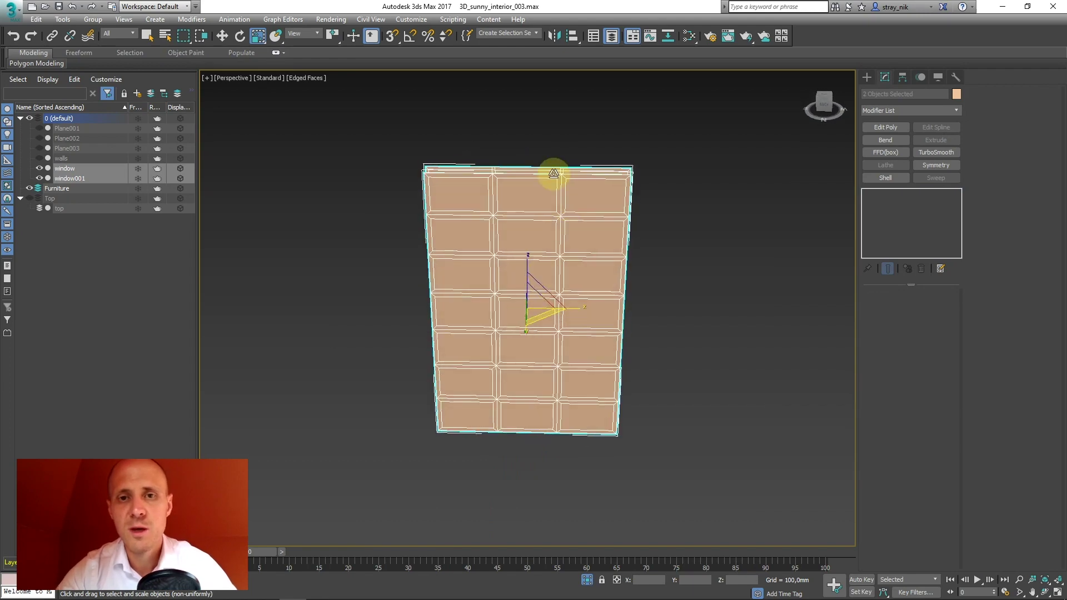
pyautogui.keyDown('alt'); pyautogui.moveTo(658, 259); pyautogui.dragTo(676, 284, button='middle'); pyautogui.keyUp('alt')
# Step: Move the inset copy along Y away from the original window, then select the original to compare both grids
pyautogui.press('w')
pyautogui.click(676, 285)
pyautogui.click(557, 272)
pyautogui.moveTo(503, 331); pyautogui.dragTo(421, 406)
pyautogui.scroll(5, 486, 286)
pyautogui.moveTo(554, 267); pyautogui.dragTo(497, 352, button='middle')
pyautogui.scroll(-15, 576, 266)
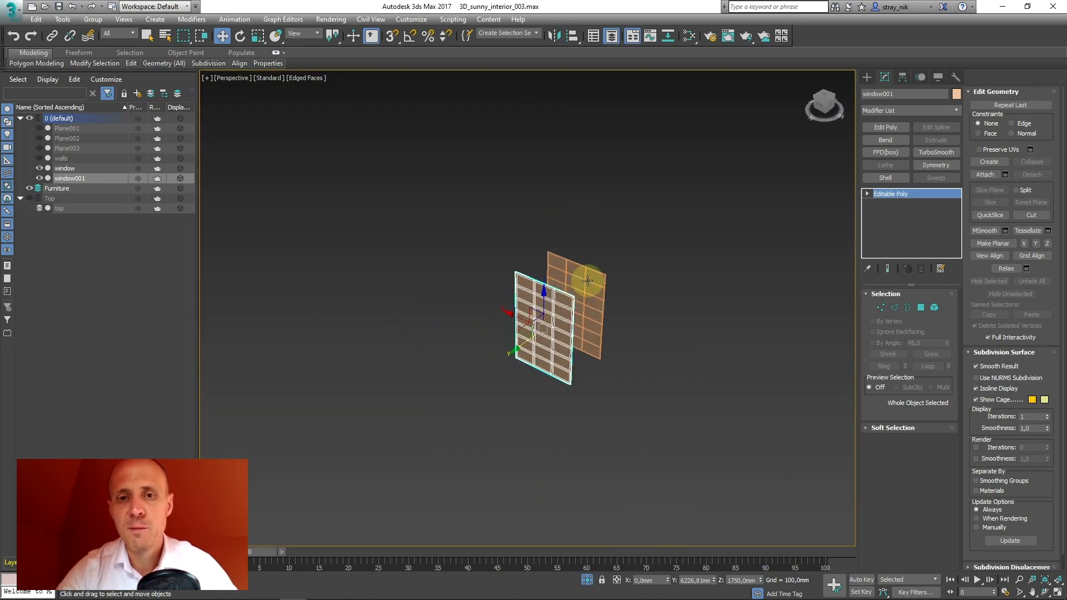
pyautogui.scroll(5, 587, 280)
pyautogui.click(591, 269)
pyautogui.keyDown('alt'); pyautogui.moveTo(619, 310); pyautogui.dragTo(565, 214, button='middle'); pyautogui.keyUp('alt')
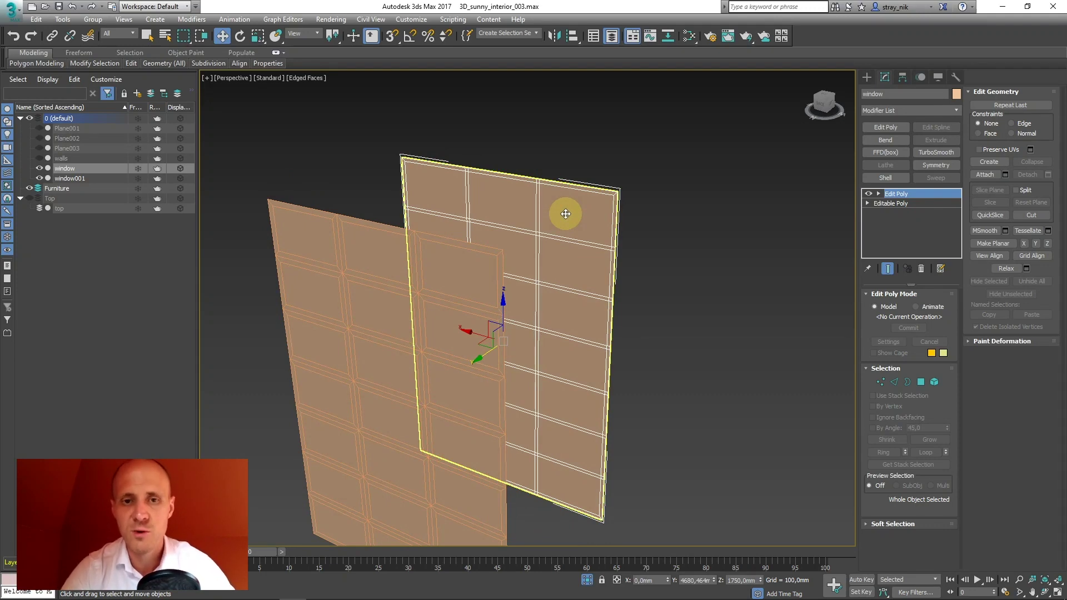
# Step: Select all 21 pane polygons between the bars of the original window, in three columns and seven rows
pyautogui.click(565, 215)
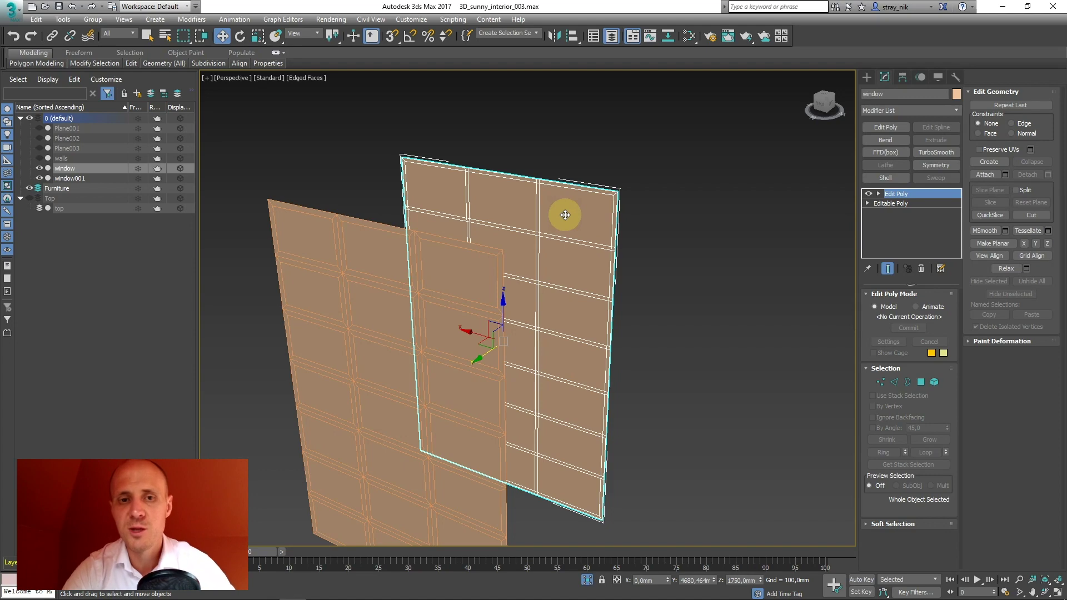
pyautogui.keyDown('alt'); pyautogui.moveTo(538, 201); pyautogui.dragTo(532, 207, button='middle'); pyautogui.keyUp('alt')
pyautogui.moveTo(551, 246)
pyautogui.keyDown('alt'); pyautogui.mouseDown(button='middle')
pyautogui.moveTo(532, 249)
pyautogui.moveTo(558, 255)
pyautogui.mouseUp(button='middle'); pyautogui.keyUp('alt')
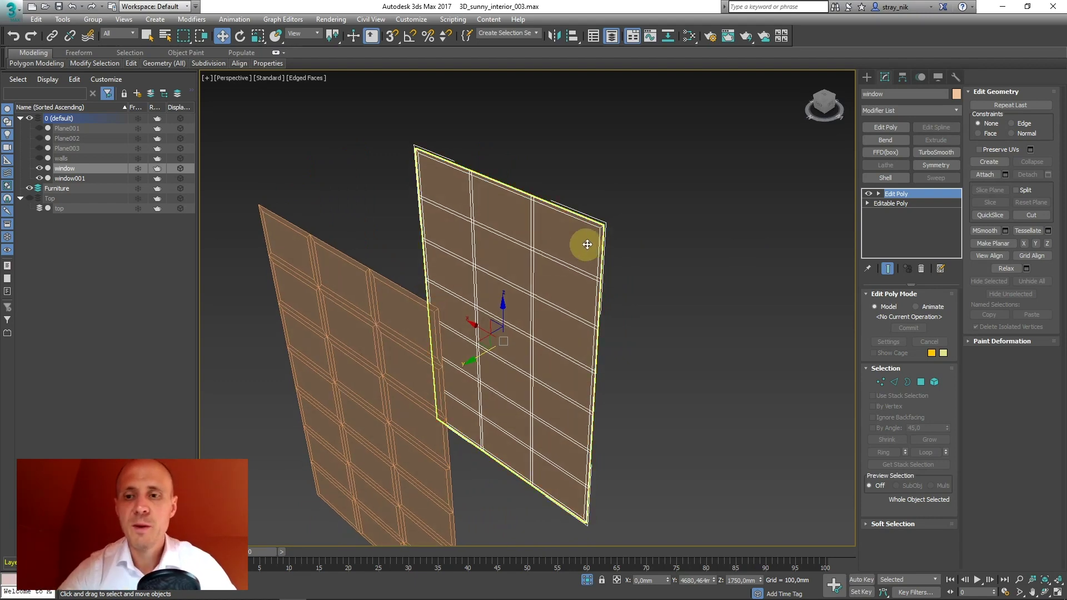
pyautogui.click(924, 382)
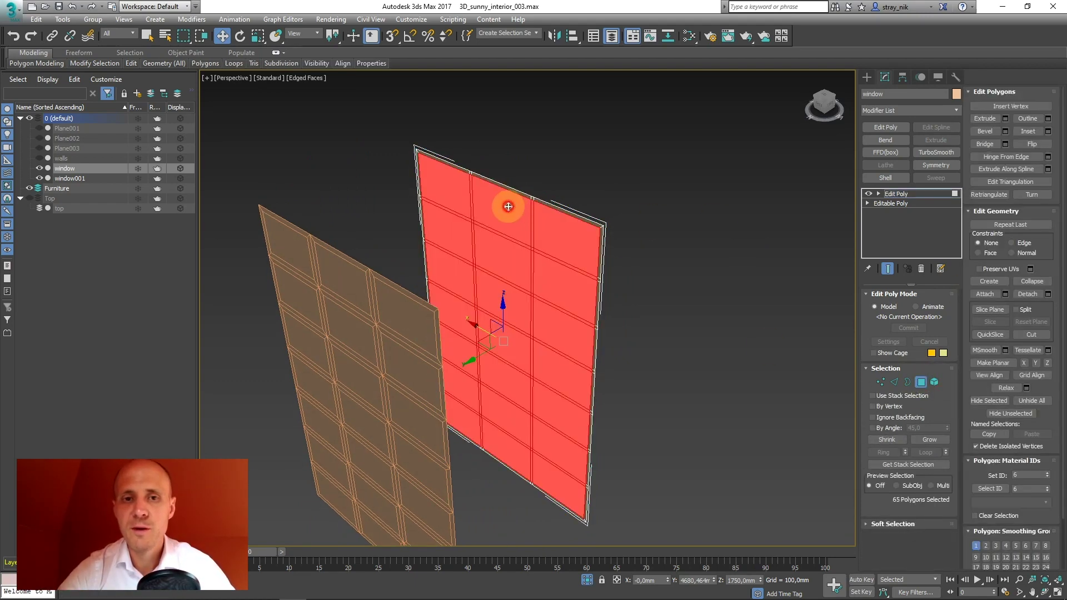
pyautogui.click(508, 207)
pyautogui.keyDown('ctrl'); pyautogui.click(451, 196); pyautogui.keyUp('ctrl')
pyautogui.keyDown('ctrl'); pyautogui.click(555, 226); pyautogui.keyUp('ctrl')
pyautogui.keyDown('ctrl'); pyautogui.click(557, 279); pyautogui.keyUp('ctrl')
pyautogui.keyDown('ctrl'); pyautogui.click(492, 265); pyautogui.keyUp('ctrl')
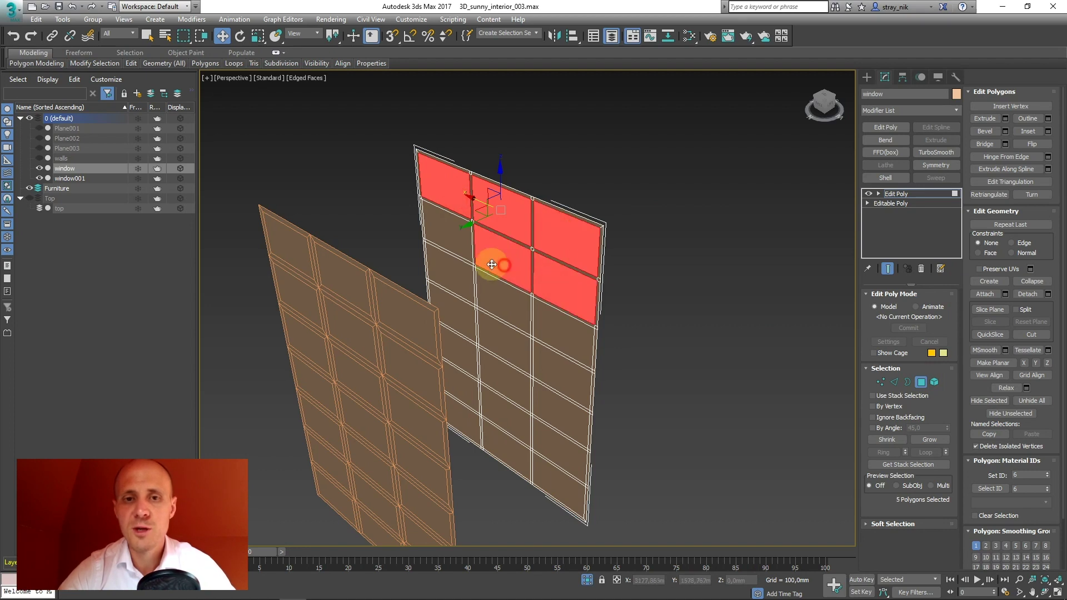
pyautogui.keyDown('ctrl'); pyautogui.click(451, 234); pyautogui.keyUp('ctrl')
pyautogui.keyDown('ctrl'); pyautogui.click(448, 275); pyautogui.keyUp('ctrl')
pyautogui.keyDown('ctrl'); pyautogui.click(493, 288); pyautogui.keyUp('ctrl')
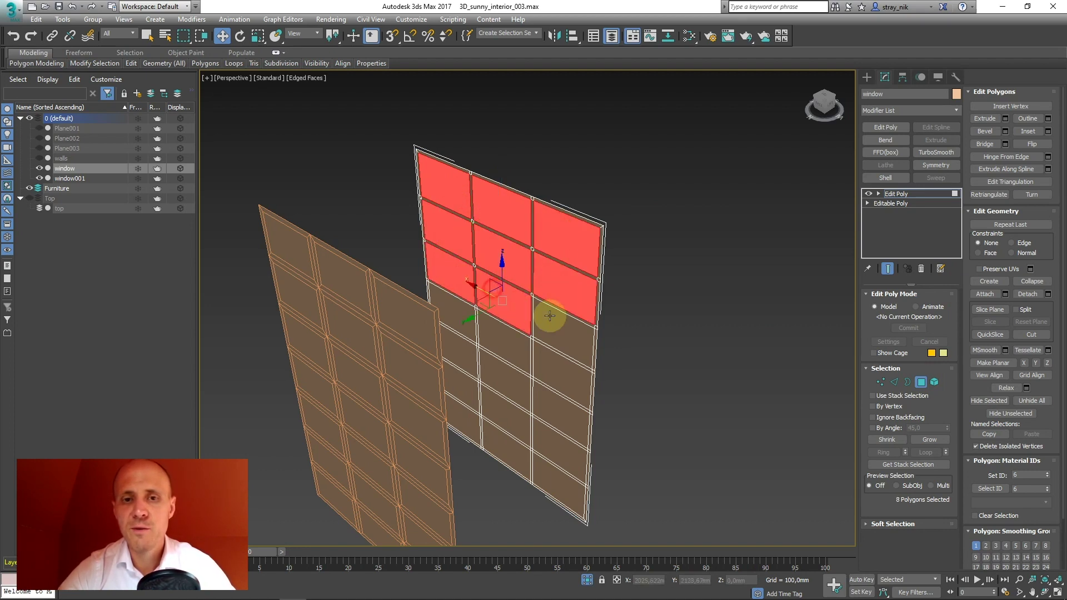
pyautogui.keyDown('ctrl'); pyautogui.click(549, 315); pyautogui.keyUp('ctrl')
pyautogui.keyDown('ctrl'); pyautogui.click(546, 370); pyautogui.keyUp('ctrl')
pyautogui.keyDown('ctrl'); pyautogui.click(507, 358); pyautogui.keyUp('ctrl')
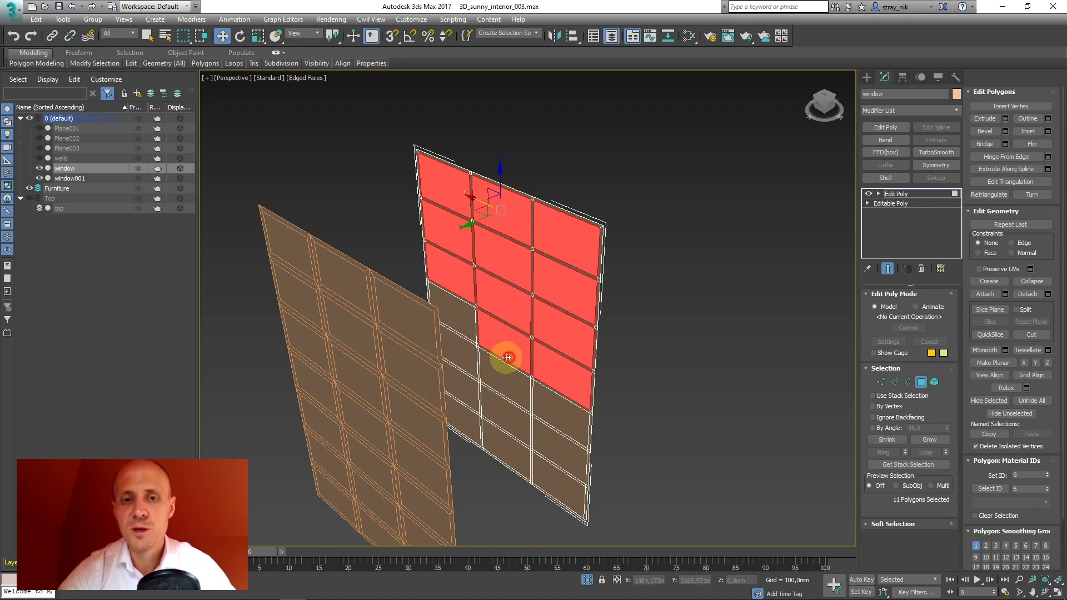
pyautogui.keyDown('ctrl'); pyautogui.click(460, 352); pyautogui.keyUp('ctrl')
pyautogui.keyDown('ctrl'); pyautogui.click(490, 373); pyautogui.keyUp('ctrl')
pyautogui.keyDown('ctrl'); pyautogui.click(558, 405); pyautogui.keyUp('ctrl')
pyautogui.keyDown('ctrl'); pyautogui.click(546, 438); pyautogui.keyUp('ctrl')
pyautogui.keyDown('ctrl'); pyautogui.click(462, 390); pyautogui.keyUp('ctrl')
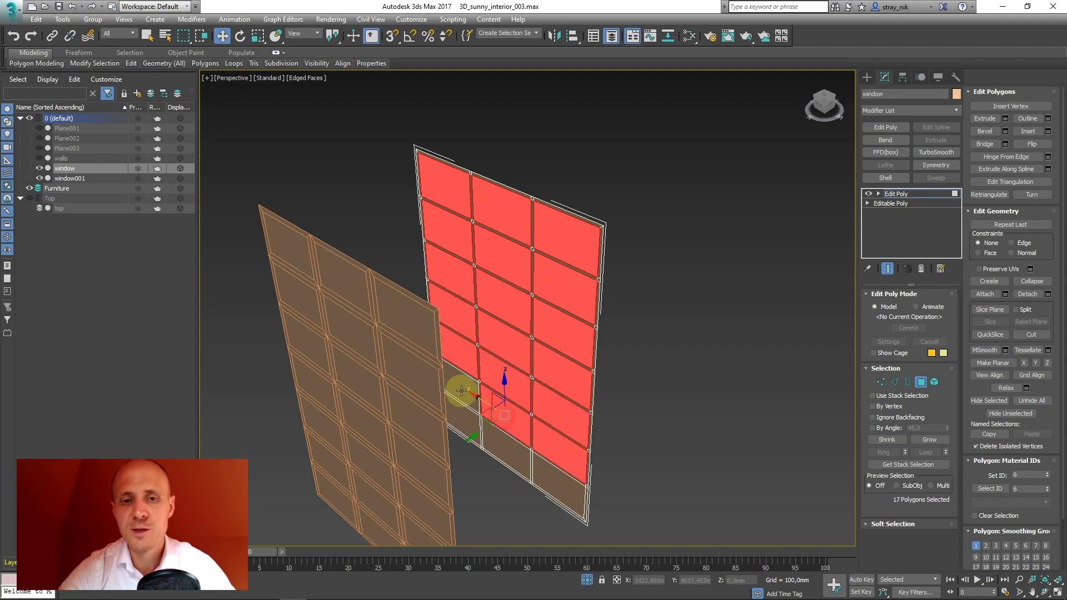
pyautogui.keyDown('ctrl'); pyautogui.click(465, 420); pyautogui.keyUp('ctrl')
pyautogui.keyDown('ctrl'); pyautogui.click(500, 446); pyautogui.keyUp('ctrl')
pyautogui.keyDown('ctrl'); pyautogui.click(559, 478); pyautogui.keyUp('ctrl')
# Step: Detach the selected pane polygons as a separate object and return the window frame to object level
pyautogui.keyDown('alt'); pyautogui.moveTo(539, 374); pyautogui.dragTo(555, 305, button='middle'); pyautogui.keyUp('alt')
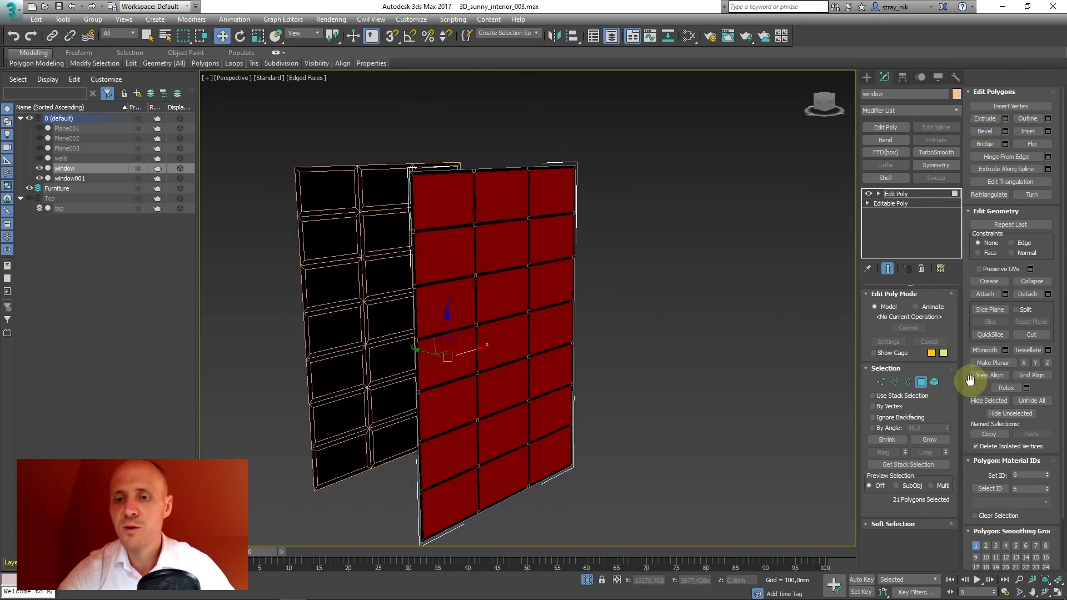
pyautogui.click(1027, 294)
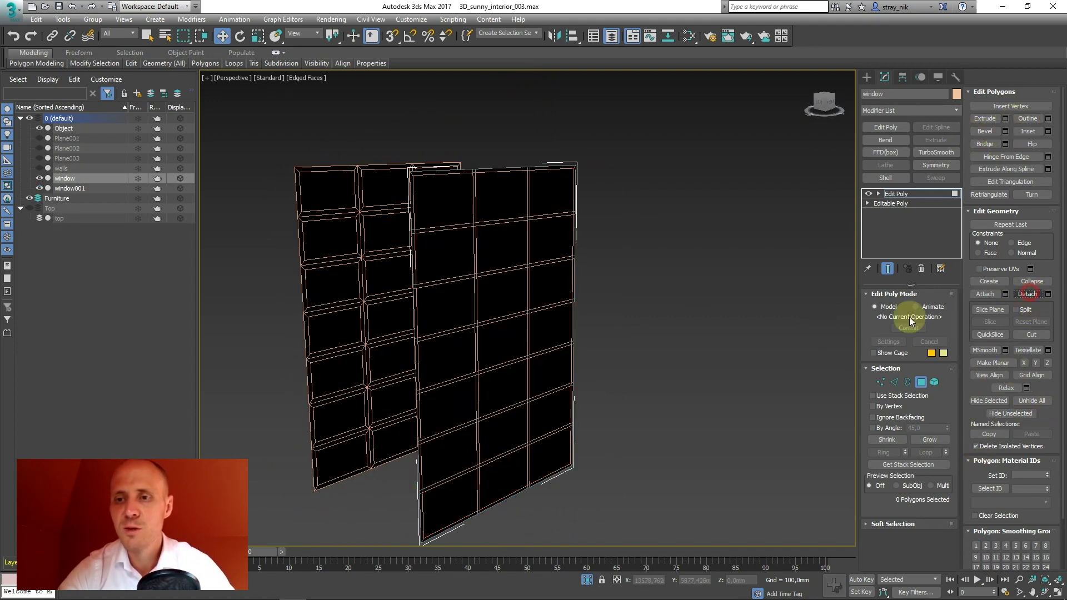
pyautogui.click(891, 194)
pyautogui.keyDown('alt'); pyautogui.moveTo(597, 263); pyautogui.dragTo(614, 284, button='middle'); pyautogui.keyUp('alt')
pyautogui.click(491, 248)
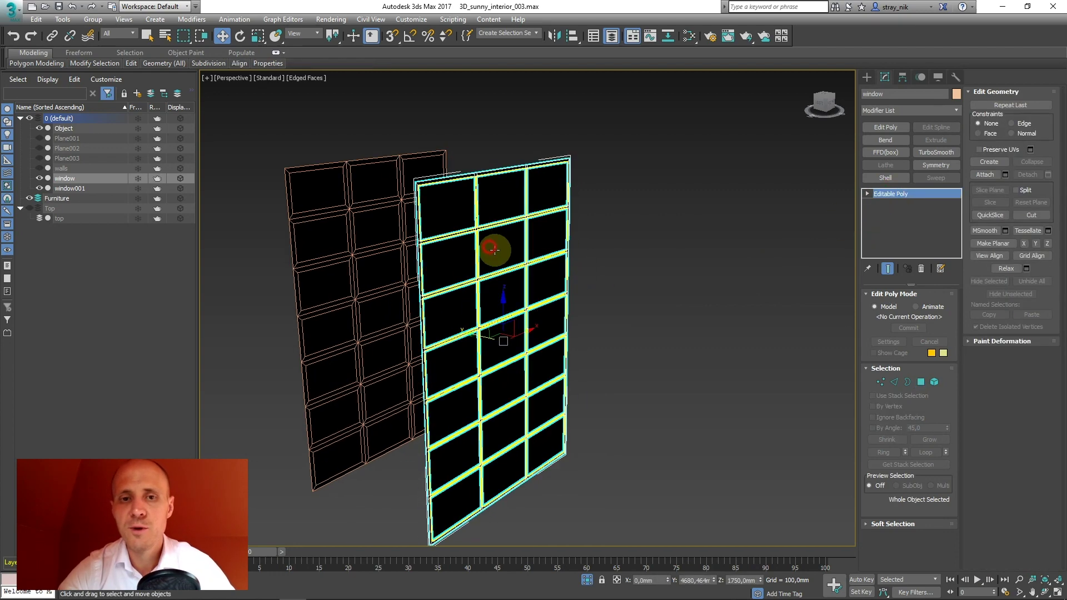
# Step: Move the detached panes along Y out of the window frame and set their object color to blue
pyautogui.keyDown('alt'); pyautogui.moveTo(495, 262); pyautogui.dragTo(506, 269, button='middle'); pyautogui.keyUp('alt')
pyautogui.moveTo(483, 339); pyautogui.dragTo(455, 329)
pyautogui.keyDown('alt'); pyautogui.moveTo(455, 328); pyautogui.dragTo(457, 295, button='middle'); pyautogui.keyUp('alt')
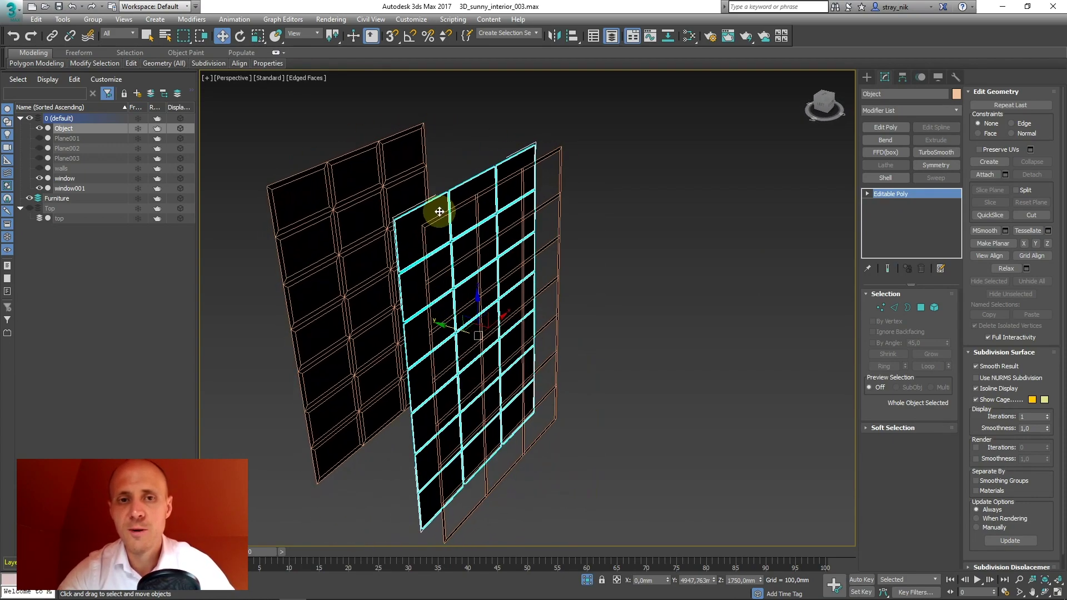
pyautogui.scroll(5, 490, 214)
pyautogui.click(956, 94)
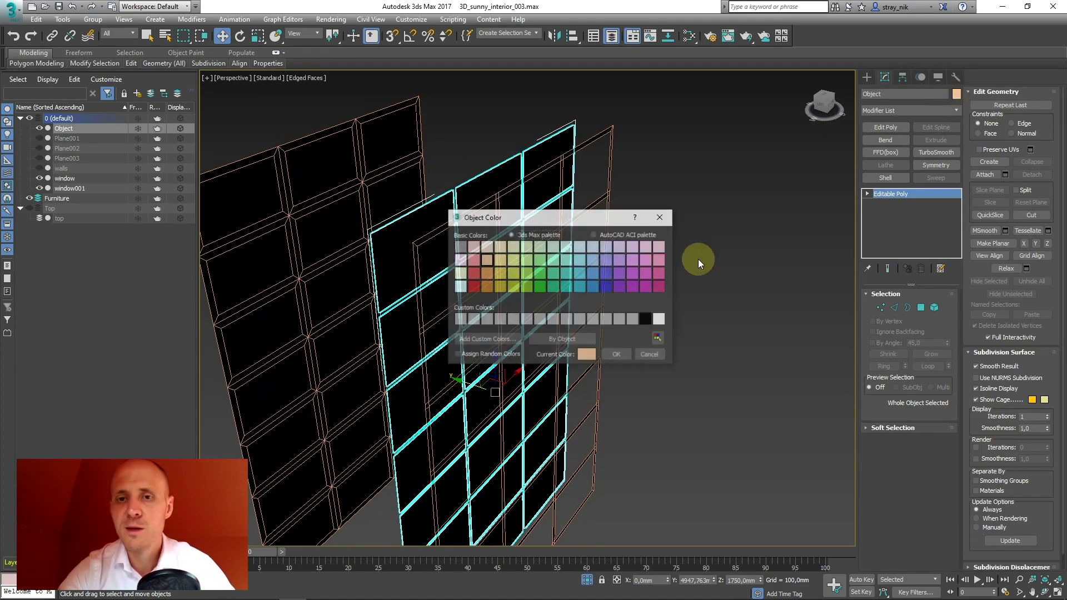
pyautogui.click(592, 259)
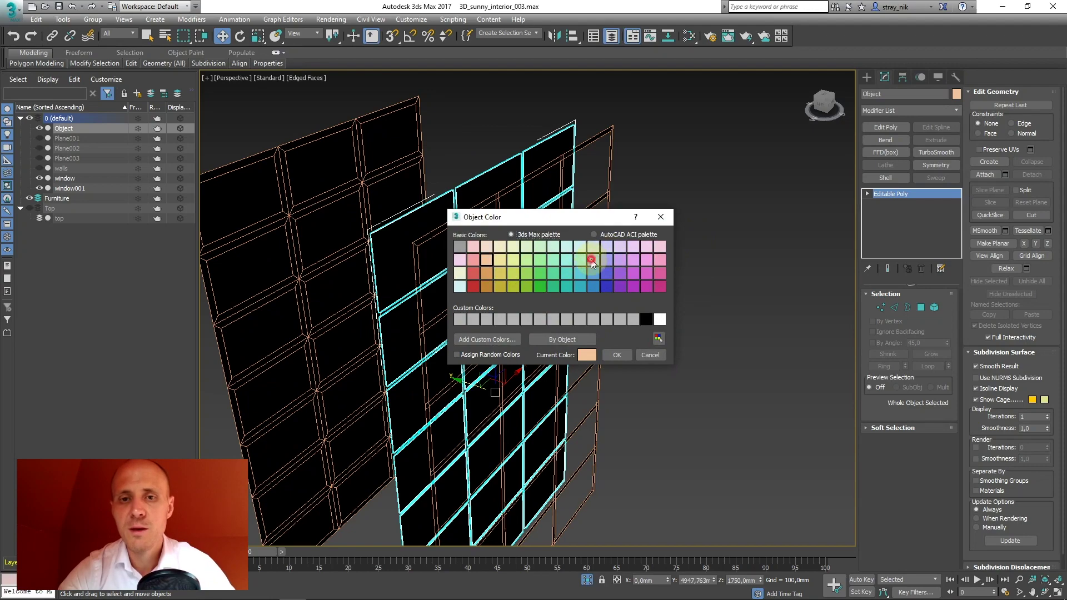
pyautogui.click(622, 355)
# Step: Select the window's bar grid and add a Shell modifier to give it thickness
pyautogui.keyDown('alt'); pyautogui.moveTo(512, 295); pyautogui.dragTo(626, 215, button='middle'); pyautogui.keyUp('alt')
pyautogui.click(615, 215)
pyautogui.keyDown('alt'); pyautogui.moveTo(588, 252); pyautogui.dragTo(633, 172, button='middle'); pyautogui.keyUp('alt')
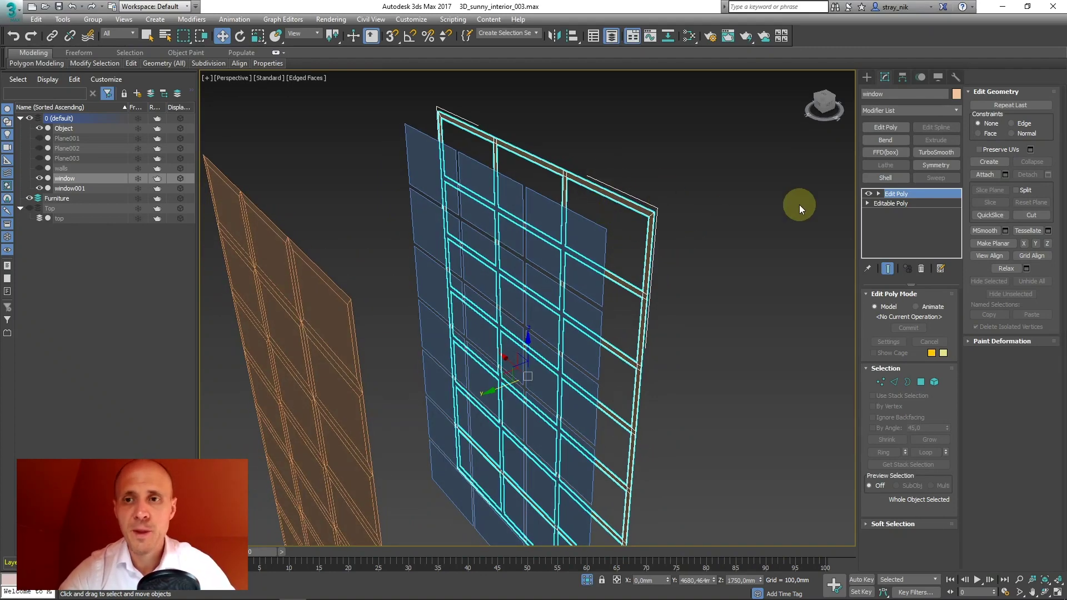
pyautogui.click(886, 178)
pyautogui.keyDown('alt'); pyautogui.moveTo(699, 218); pyautogui.dragTo(605, 223, button='middle'); pyautogui.keyUp('alt')
pyautogui.scroll(-4, 574, 219)
pyautogui.scroll(-2, 911, 405)
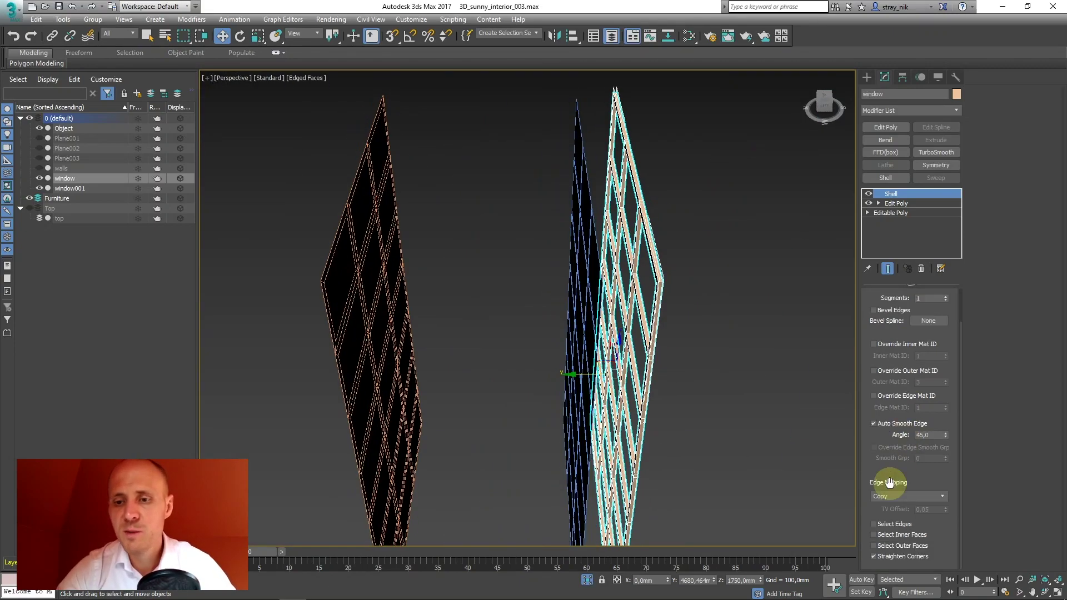
# Step: Move the blue pane object along Y back inside the thickened window frame
pyautogui.keyDown('alt'); pyautogui.moveTo(655, 393); pyautogui.dragTo(659, 226, button='middle'); pyautogui.keyUp('alt')
pyautogui.click(578, 175)
pyautogui.moveTo(536, 369); pyautogui.dragTo(576, 369)
pyautogui.keyDown('alt'); pyautogui.moveTo(577, 369); pyautogui.dragTo(541, 207, button='middle'); pyautogui.keyUp('alt')
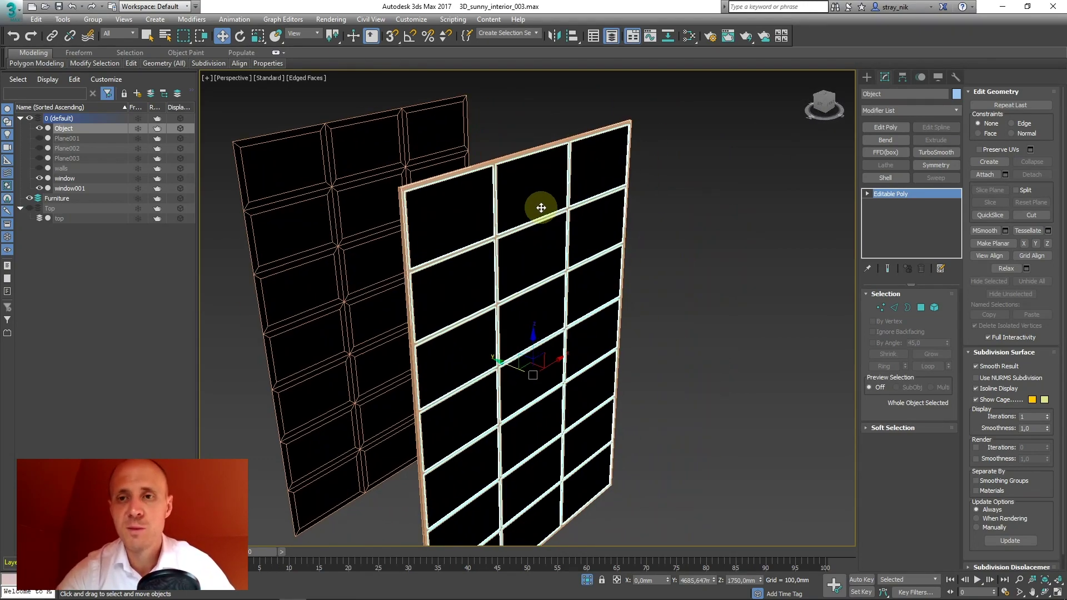
# Step: Add a Shell modifier to the blue panes with an outer amount of 3 mm
pyautogui.click(885, 178)
pyautogui.moveTo(679, 238)
pyautogui.keyDown('alt'); pyautogui.mouseDown(button='middle')
pyautogui.moveTo(624, 226)
pyautogui.moveTo(634, 228)
pyautogui.mouseUp(button='middle'); pyautogui.keyUp('alt')
pyautogui.click(918, 323)
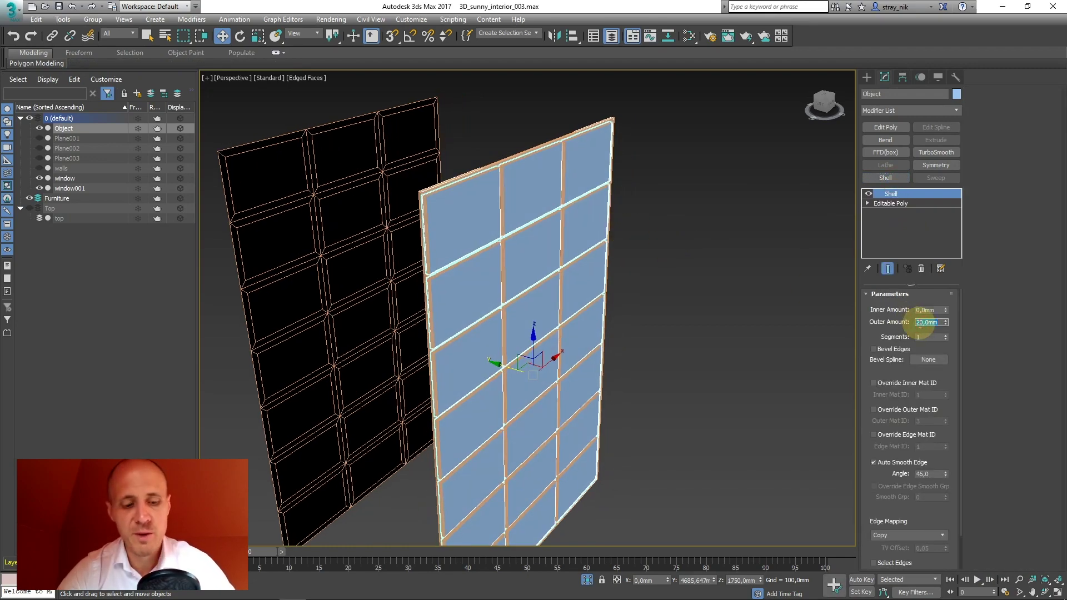
pyautogui.write('3')
pyautogui.press('Return')
# Step: Inspect the thickened frame and glass up close, and leave isolation to show the whole room
pyautogui.keyDown('alt'); pyautogui.moveTo(572, 286); pyautogui.dragTo(503, 237, button='middle'); pyautogui.keyUp('alt')
pyautogui.scroll(5, 505, 237)
pyautogui.scroll(-3, 562, 258)
pyautogui.keyDown('alt'); pyautogui.moveTo(557, 276); pyautogui.dragTo(451, 231, button='middle'); pyautogui.keyUp('alt')
pyautogui.scroll(5, 588, 274)
pyautogui.scroll(-7, 589, 274)
pyautogui.click(586, 580)
pyautogui.scroll(-5, 456, 216)
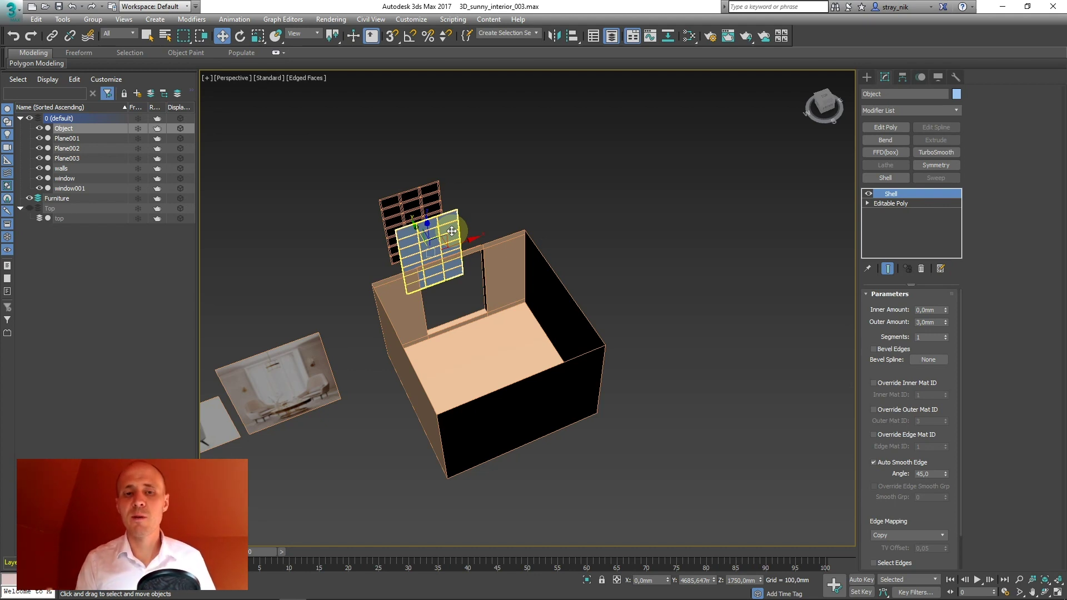
pyautogui.keyDown('alt'); pyautogui.moveTo(451, 230); pyautogui.dragTo(489, 234, button='middle'); pyautogui.keyUp('alt')
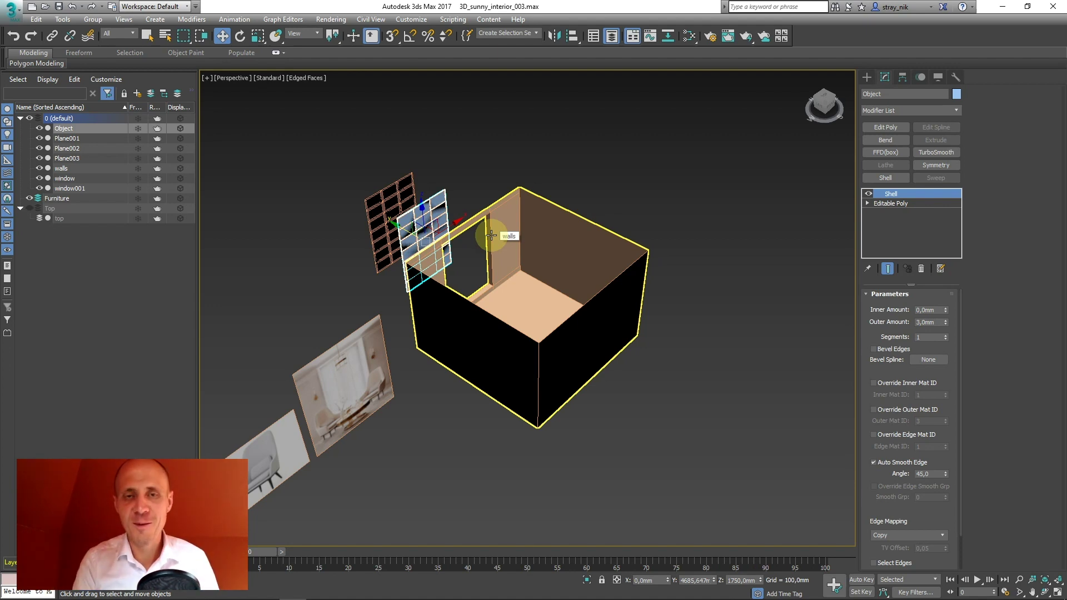
pyautogui.moveTo(492, 236)
pyautogui.mouseDown(button='middle')
pyautogui.moveTo(508, 226)
pyautogui.moveTo(511, 235)
pyautogui.mouseUp(button='middle')
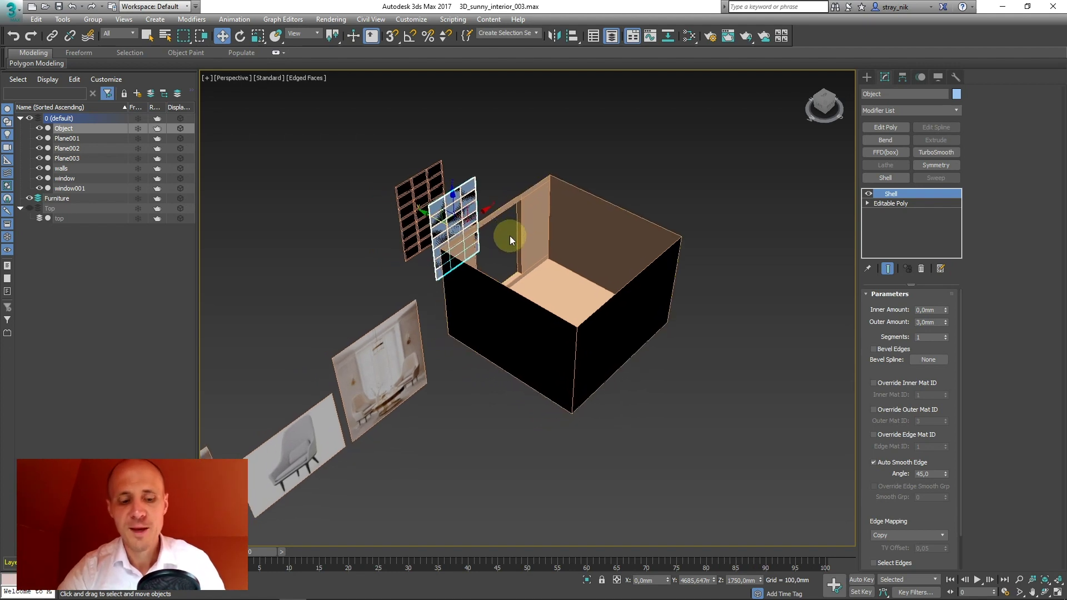
# Step: Save the scene as a new incremented file named 3D_sunny_interior_004
pyautogui.click(14, 13)
pyautogui.click(44, 139)
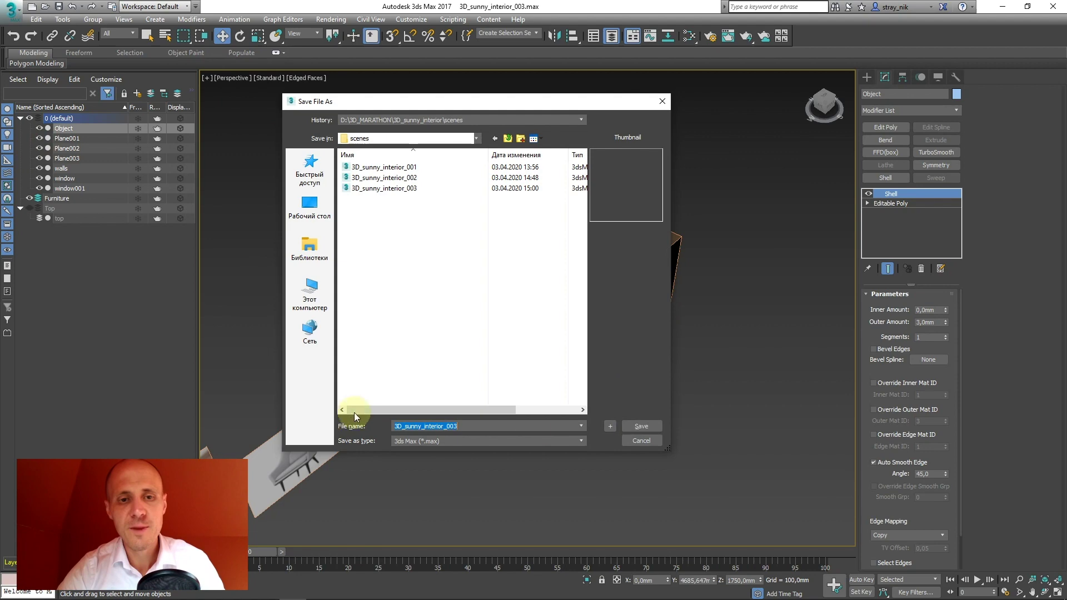
pyautogui.click(609, 427)
pyautogui.keyDown('alt'); pyautogui.moveTo(442, 302); pyautogui.dragTo(478, 308, button='middle'); pyautogui.keyUp('alt')
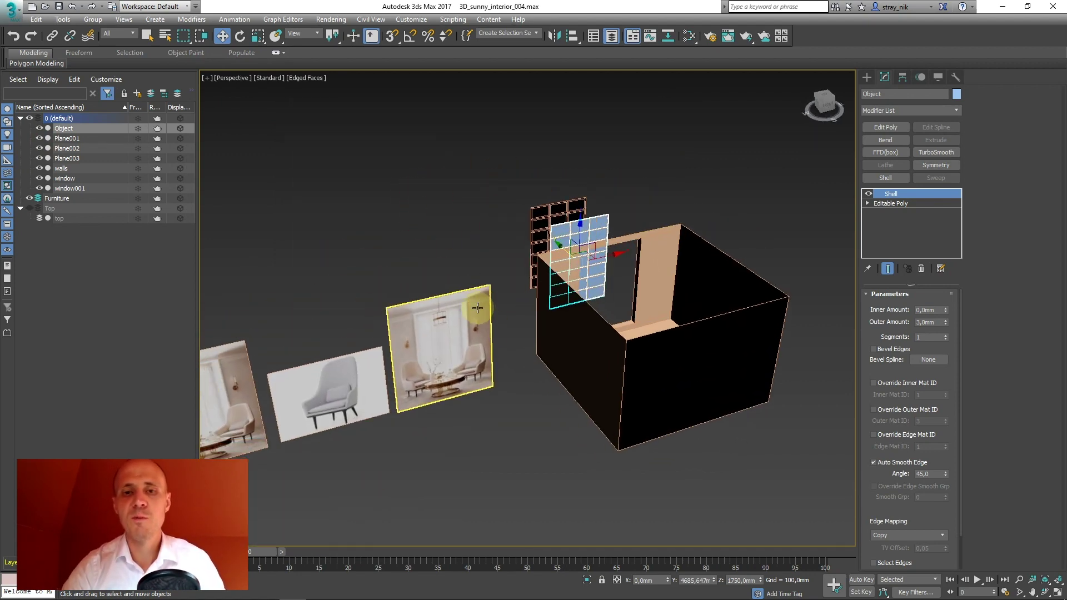